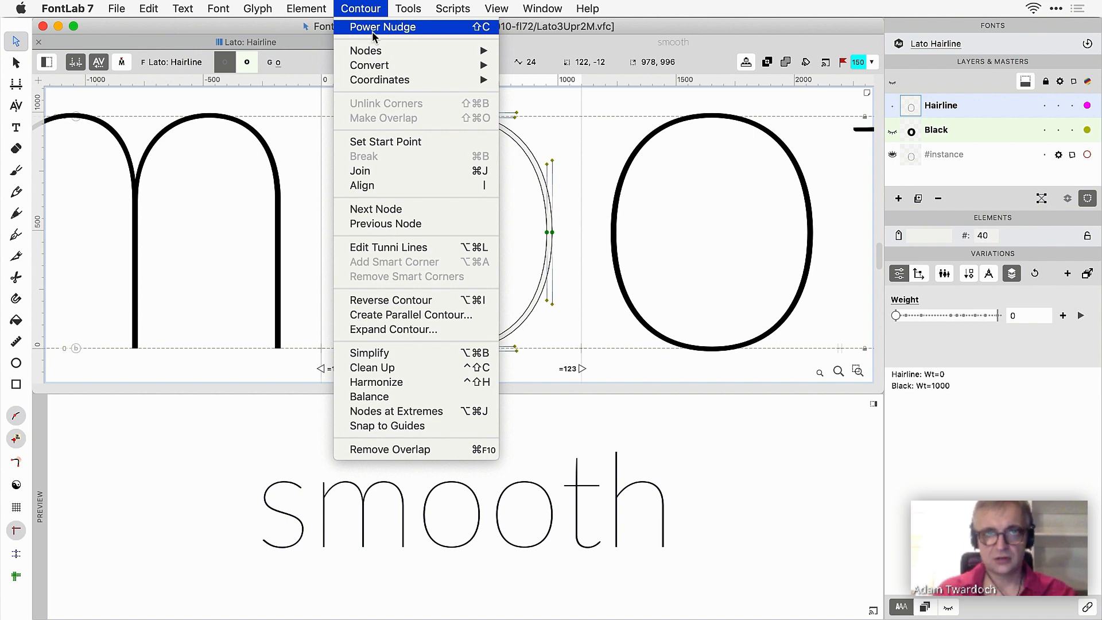
Step: Turn on Power Nudge for contour editing
click(373, 28)
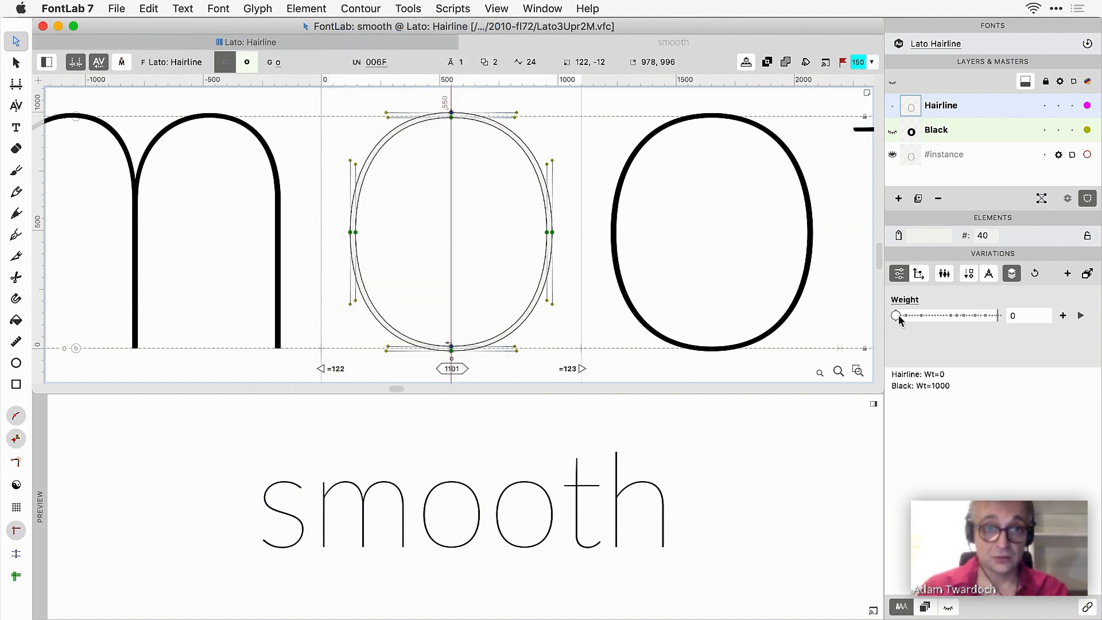
mouse_move(898, 320)
mouse_down()
mouse_move(1010, 318)
mouse_move(884, 319)
mouse_up()
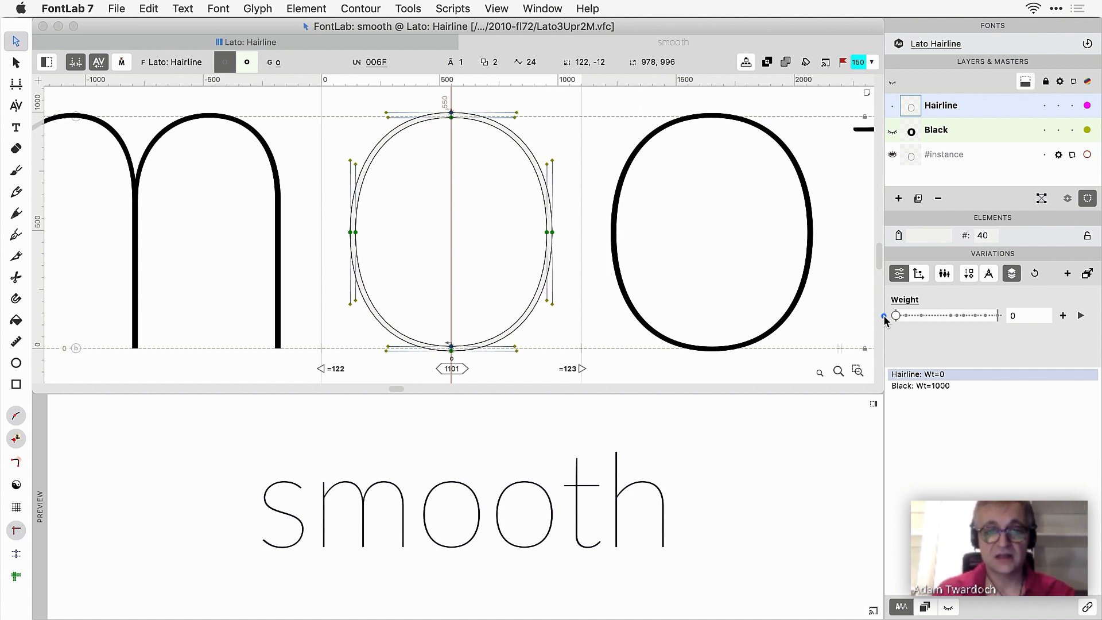
Step: Show the variations map, preview the o's interpolation steps from wt0 to wt1000, and display the preview options
click(918, 275)
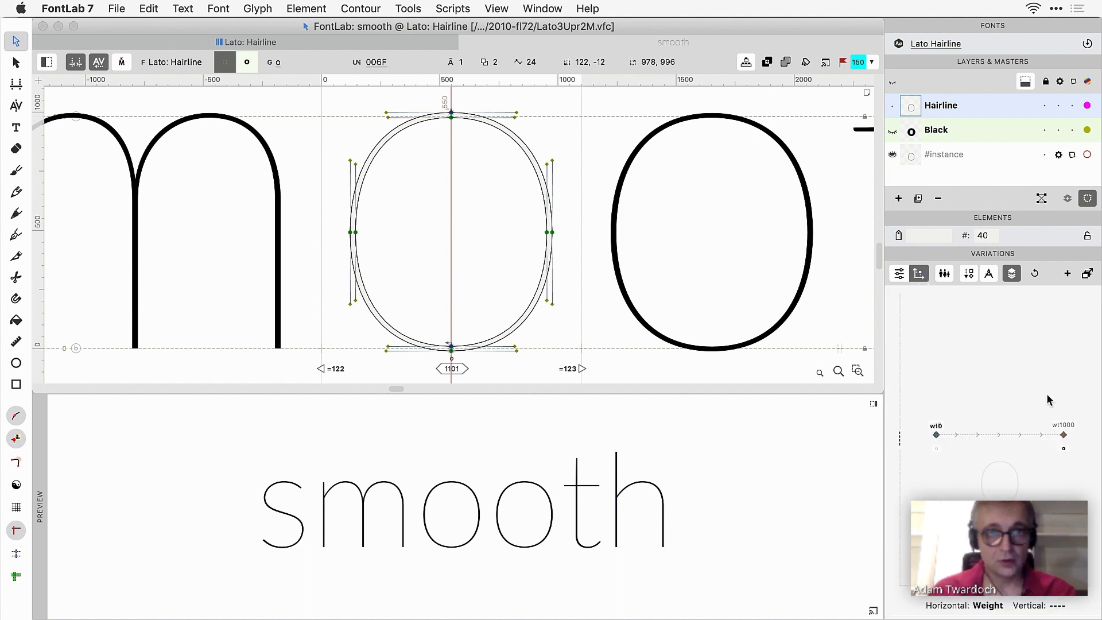
click(1064, 436)
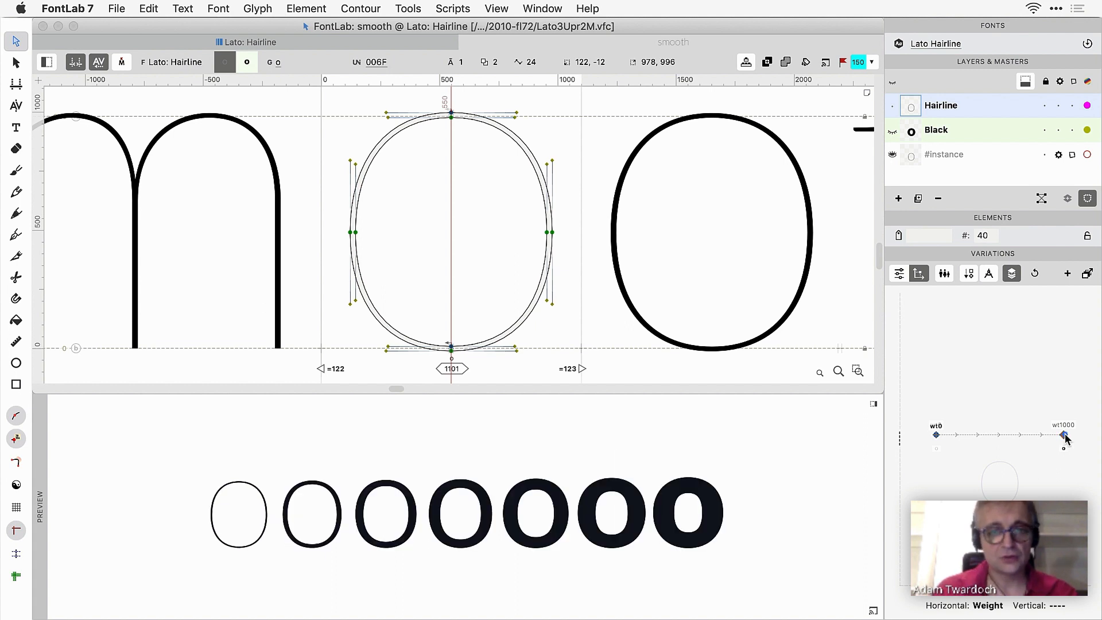
click(872, 404)
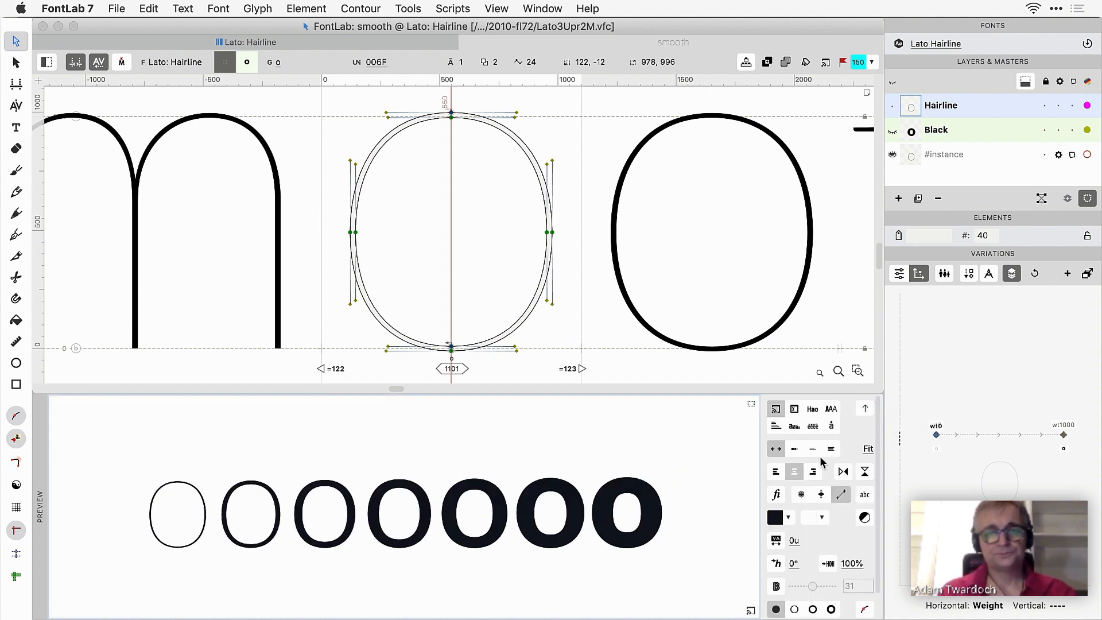
Step: Compare the current-master preview with the interpolation preview and read the help text for Preview interpolation
click(803, 494)
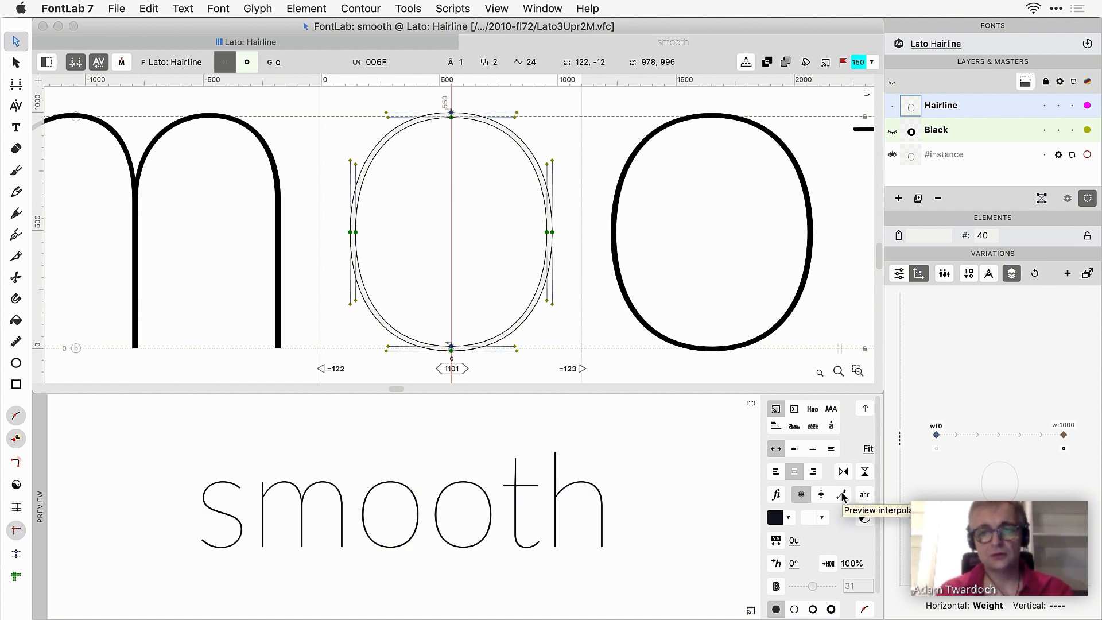
key(F1)
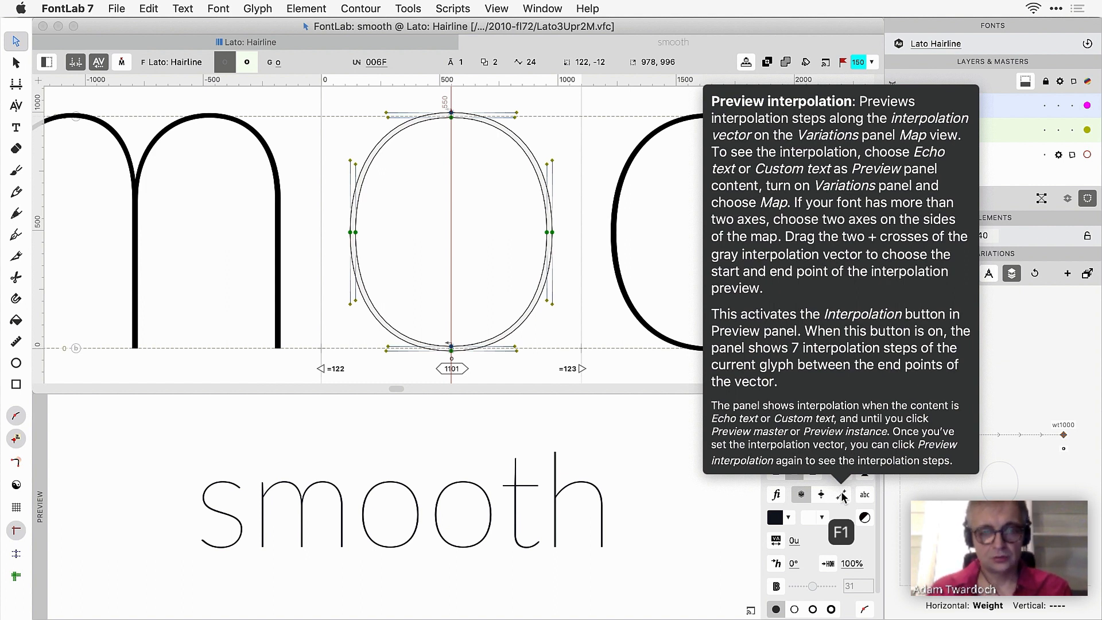
click(841, 495)
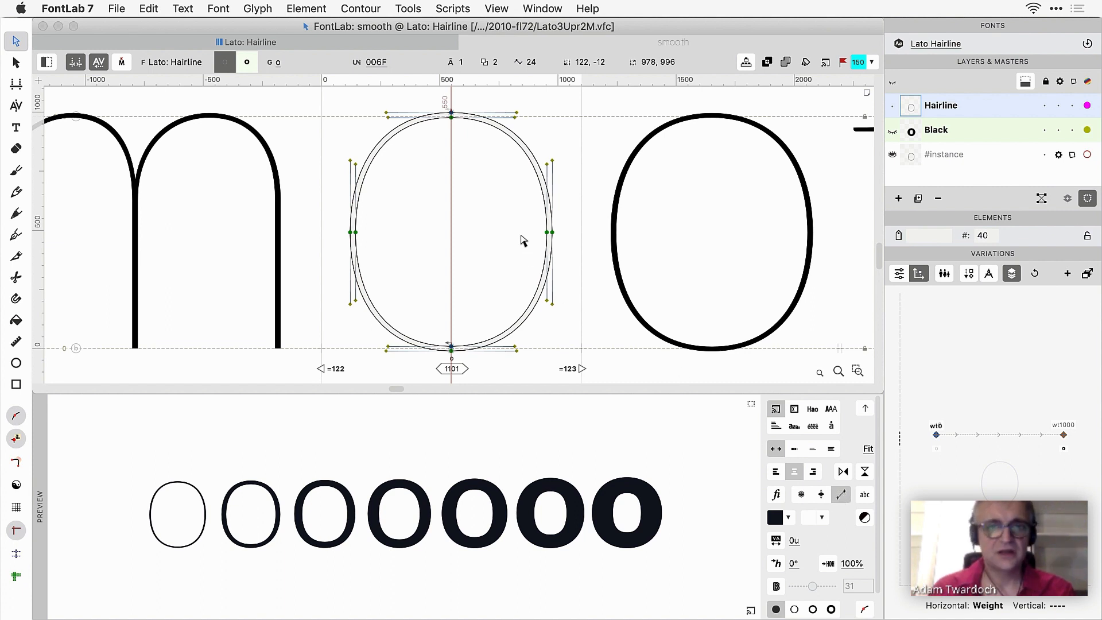
Step: Activate the Black master and select the right extreme nodes of the first o's inner and outer contours
click(935, 131)
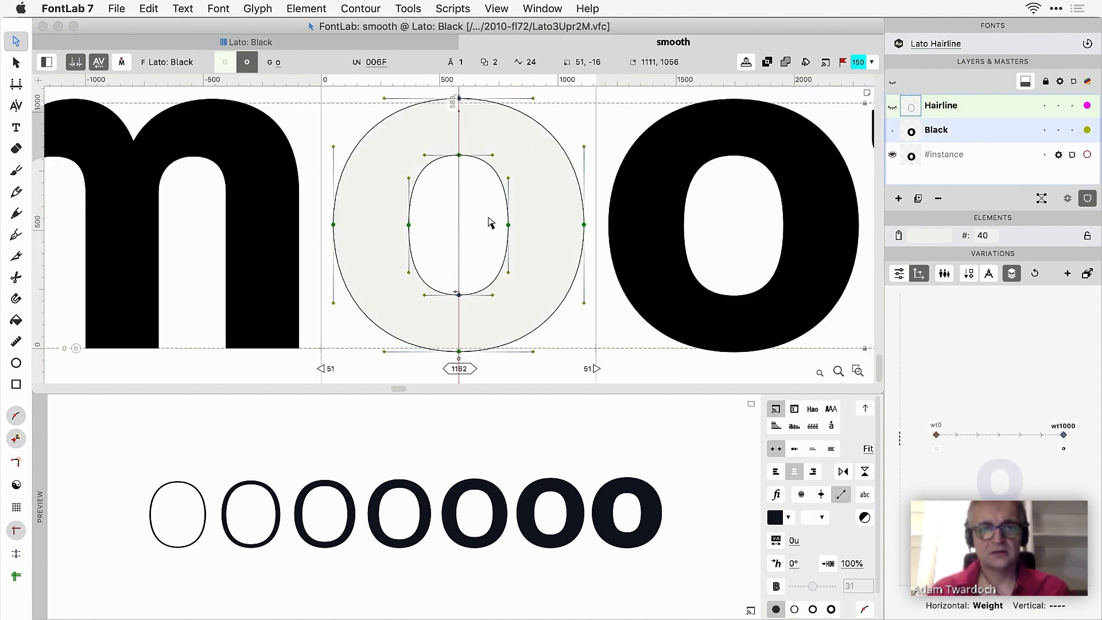
drag(492, 216, 596, 249)
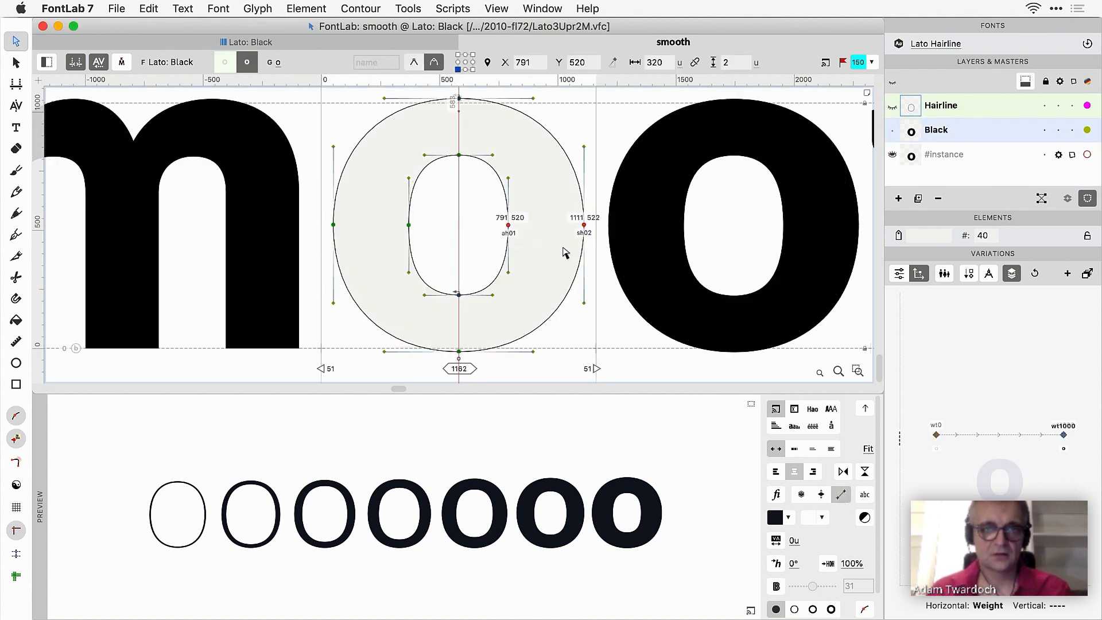
Step: Power-nudge the selected right-side nodes left in 10-unit increments to narrow the Black o
key(shift+Left)
key(shift+Left)
key(shift+Left)
key(shift+Left)
key(shift+Left)
key(shift+Left)
key(shift+Left)
key(shift+Left)
key(shift+Left)
key(shift+Left)
key(shift+Left)
key(shift+Left)
key(shift+Left)
key(shift+Left)
key(shift+Left)
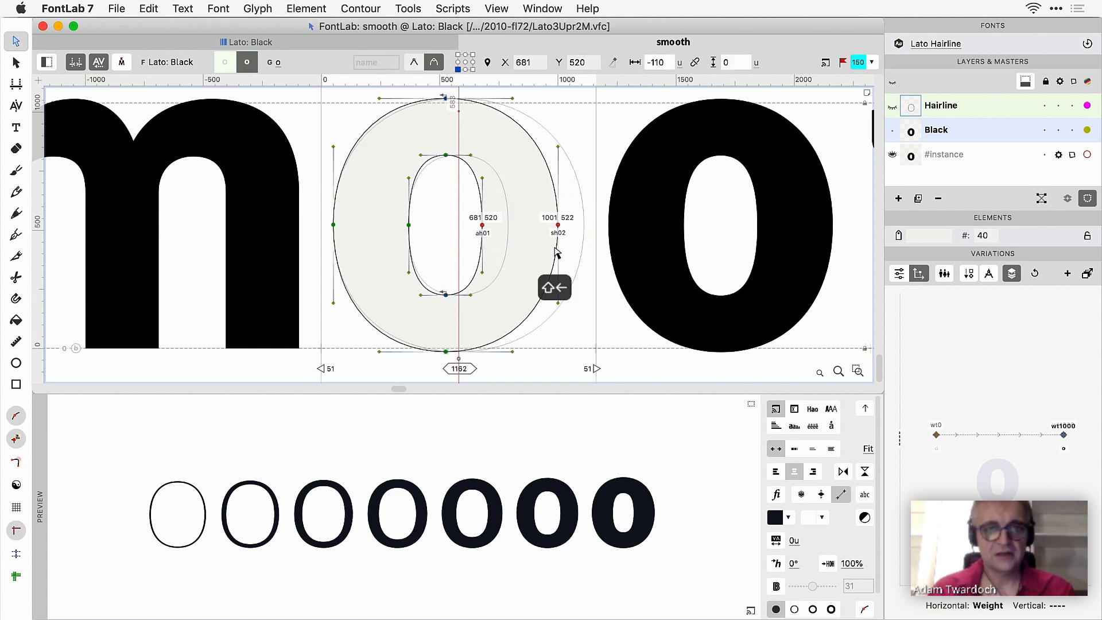
Step: Power-nudge the selected nodes right in 10-unit increments until the inner node is at X 791
key(shift+Right)
key(shift+Right)
key(shift+Right)
key(shift+Right)
key(shift+Right)
key(shift+Right)
key(shift+Right)
key(shift+Right)
key(shift+Right)
key(shift+Right)
key(shift+Right)
key(shift+Right)
key(shift+Right)
key(shift+Right)
key(shift+Right)
key(shift+Right)
key(shift+Right)
key(shift+Right)
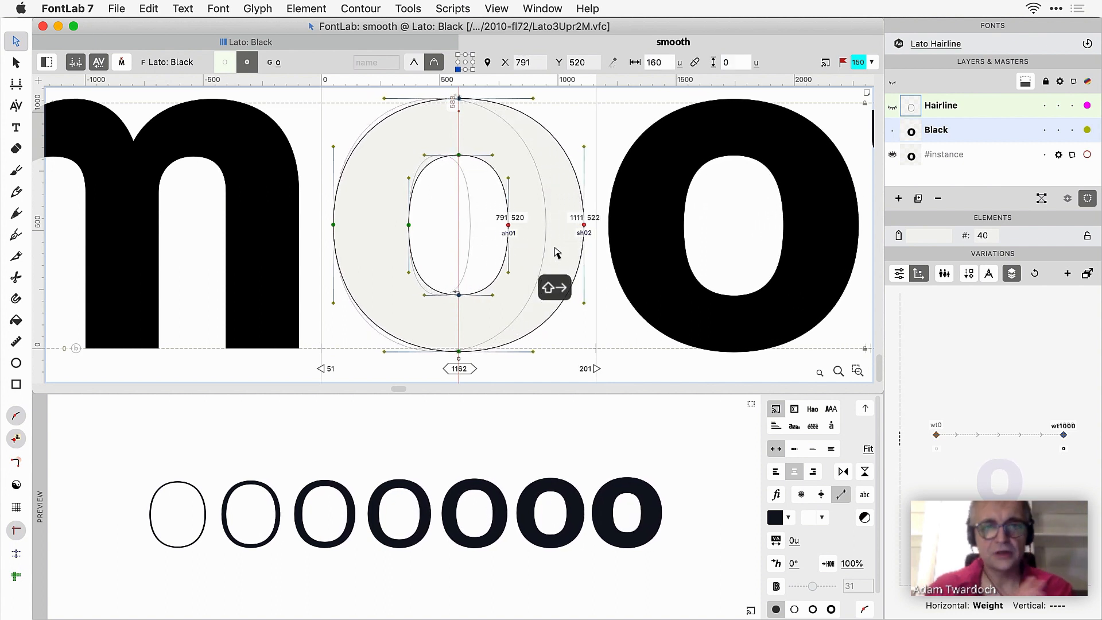
Step: Narrow the Black o again by power-nudging the selected nodes left until the inner node is at X 651
key(shift+Left)
key(shift+Left)
key(shift+Left)
key(shift+Left)
key(shift+Left)
key(shift+Left)
key(shift+Left)
key(shift+Left)
key(shift+Left)
key(shift+Left)
key(shift+Left)
key(shift+Left)
key(shift+Left)
key(shift+Left)
key(shift+Left)
key(shift+Left)
key(shift+Left)
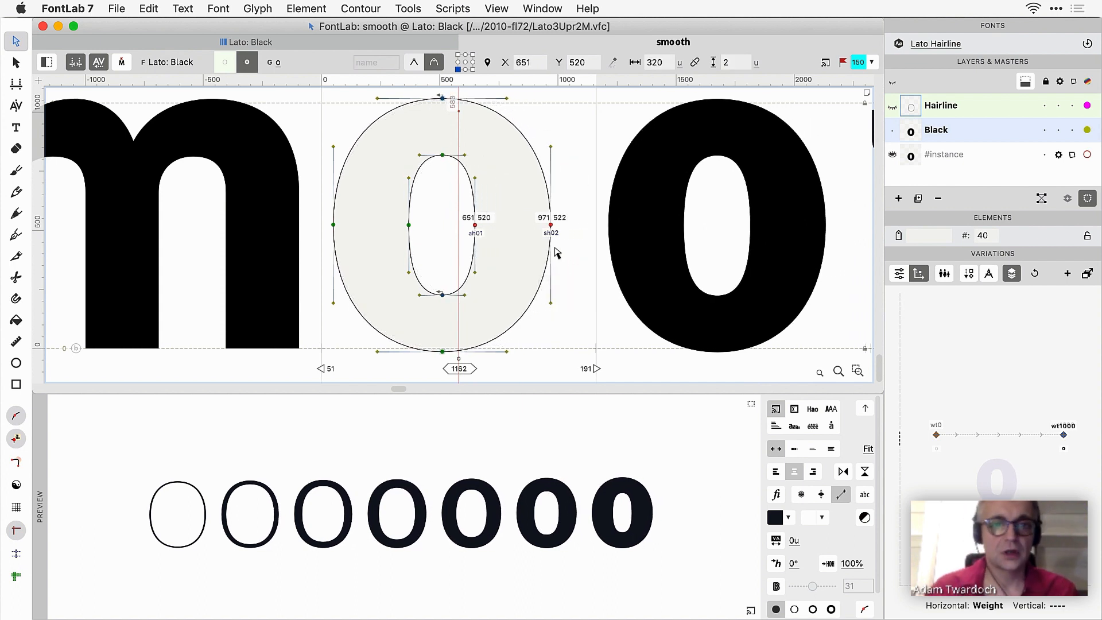
Step: Widen the o by power-nudging the selected nodes right until the inner node is back at X 791
key(shift+Right)
key(shift+Right)
key(shift+Right)
key(shift+Right)
key(shift+Right)
key(shift+Right)
key(shift+Right)
key(shift+Right)
key(shift+Right)
key(shift+Right)
key(shift+Right)
key(shift+Right)
key(shift+Right)
key(shift+Right)
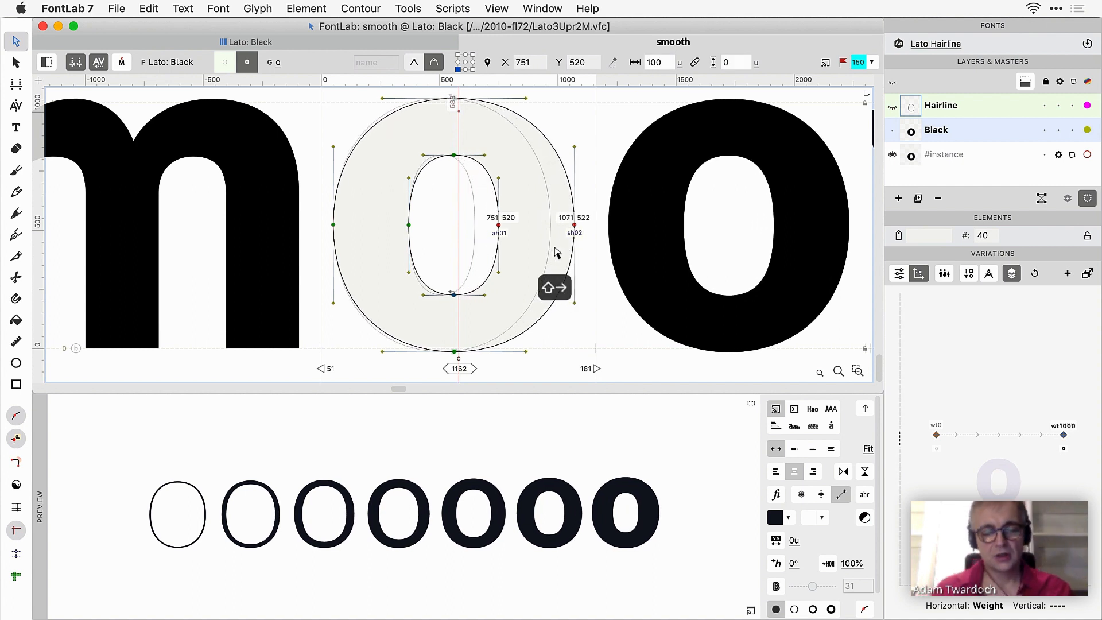
Step: Bind both sidebearings of the Black o to =51 in the metrics tool and return to contour editing
click(16, 85)
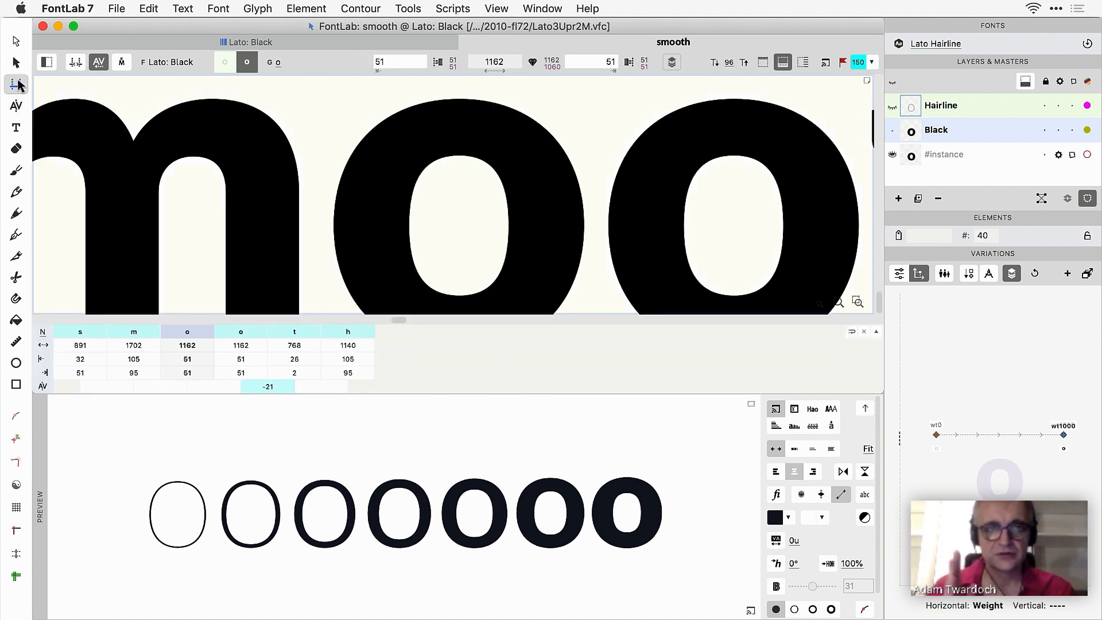
click(438, 62)
click(628, 62)
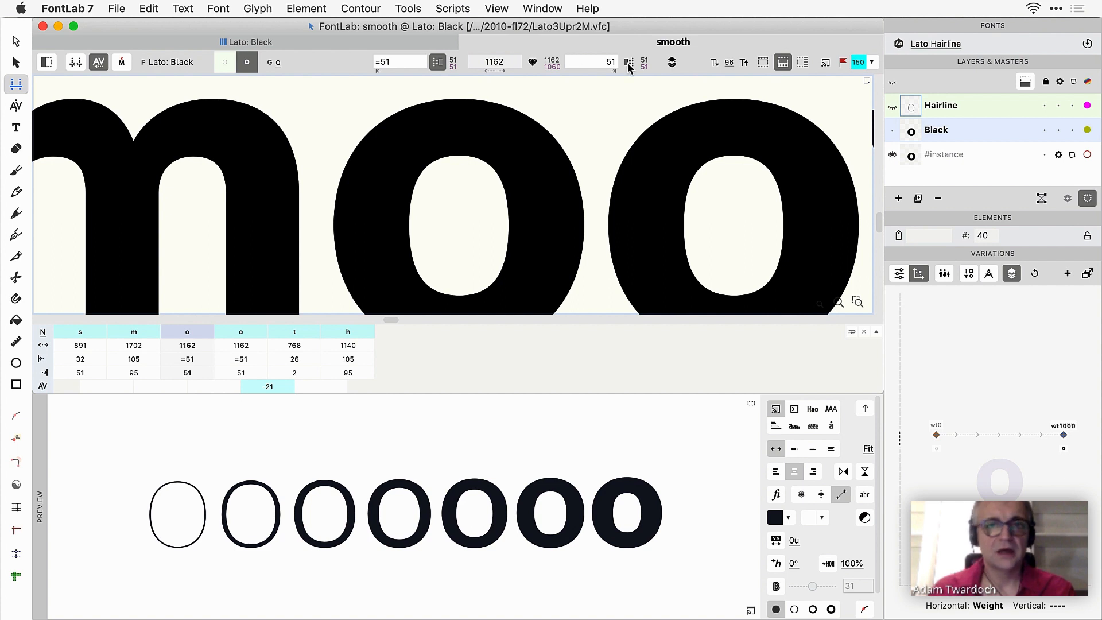
click(16, 42)
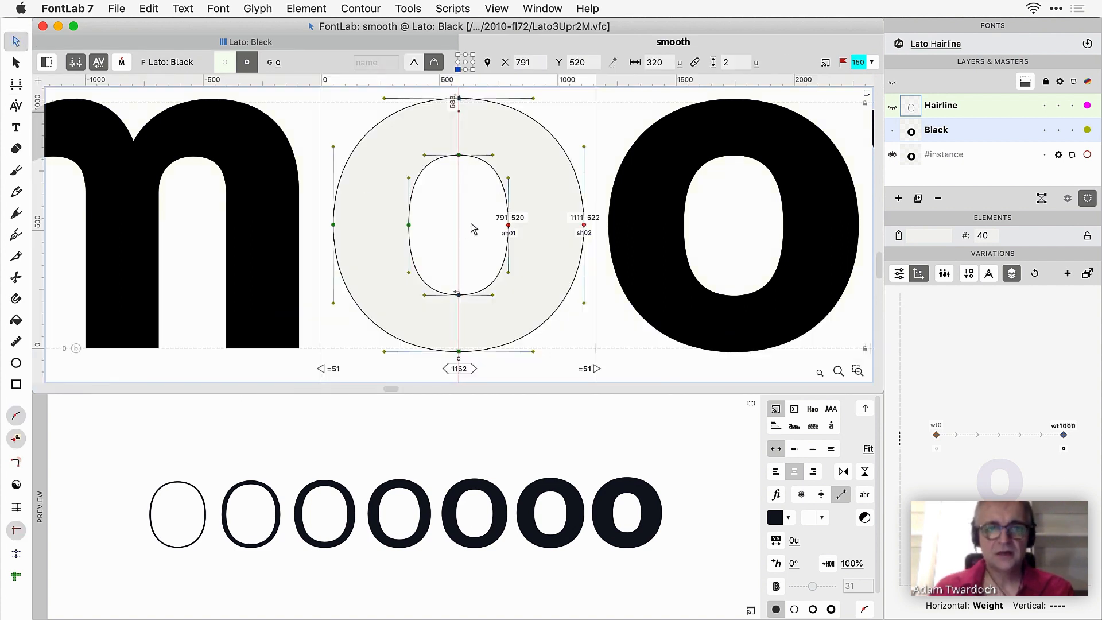
Step: With the sidebearings bound, power-nudge the o's right-side nodes left until the inner node is at X 651
key(shift+Left)
key(shift+Left)
key(shift+Left)
key(shift+Left)
key(shift+Left)
key(shift+Left)
key(shift+Left)
key(shift+Left)
key(shift+Left)
key(shift+Left)
key(shift+Left)
key(shift+Left)
key(shift+Left)
key(shift+Left)
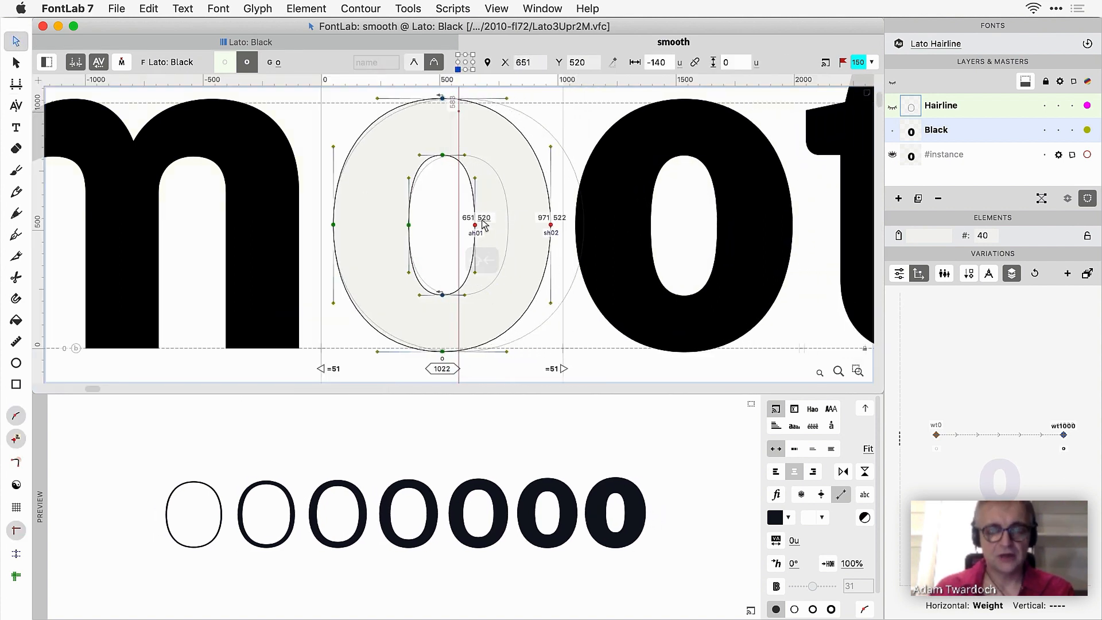
Step: Power-nudge the o's right-side nodes right in 10-unit increments to widen the glyph beyond its original width
key(shift+Right)
key(shift+Right)
key(shift+Right)
key(shift+Right)
key(shift+Right)
key(shift+Right)
key(shift+Right)
key(shift+Right)
key(shift+Right)
key(shift+Right)
key(shift+Right)
key(shift+Right)
key(shift+Right)
key(shift+Right)
key(shift+Right)
key(shift+Right)
key(shift+Right)
key(shift+Right)
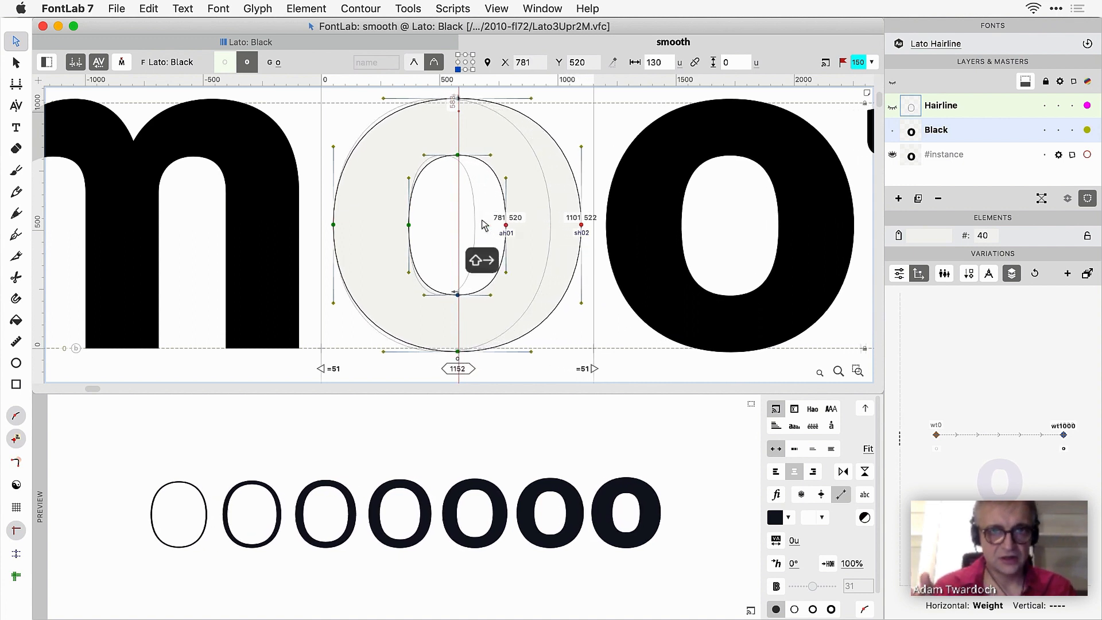
key(shift+Right)
key(shift+Right)
key(shift+Right)
key(shift+Right)
key(shift+Right)
key(shift+Right)
key(shift+Right)
key(shift+Right)
key(shift+Right)
key(shift+Right)
key(shift+Right)
key(shift+Right)
key(shift+Right)
key(shift+Right)
Step: Power-nudge the o's right-side nodes left until the inner node is at X 791
key(shift+Left)
key(shift+Left)
key(shift+Left)
key(shift+Left)
key(shift+Left)
key(shift+Left)
key(shift+Left)
key(shift+Left)
key(shift+Left)
key(shift+Left)
key(shift+Left)
key(shift+Left)
key(shift+Left)
key(shift+Left)
key(shift+Left)
key(shift+Left)
key(shift+Left)
key(shift+Left)
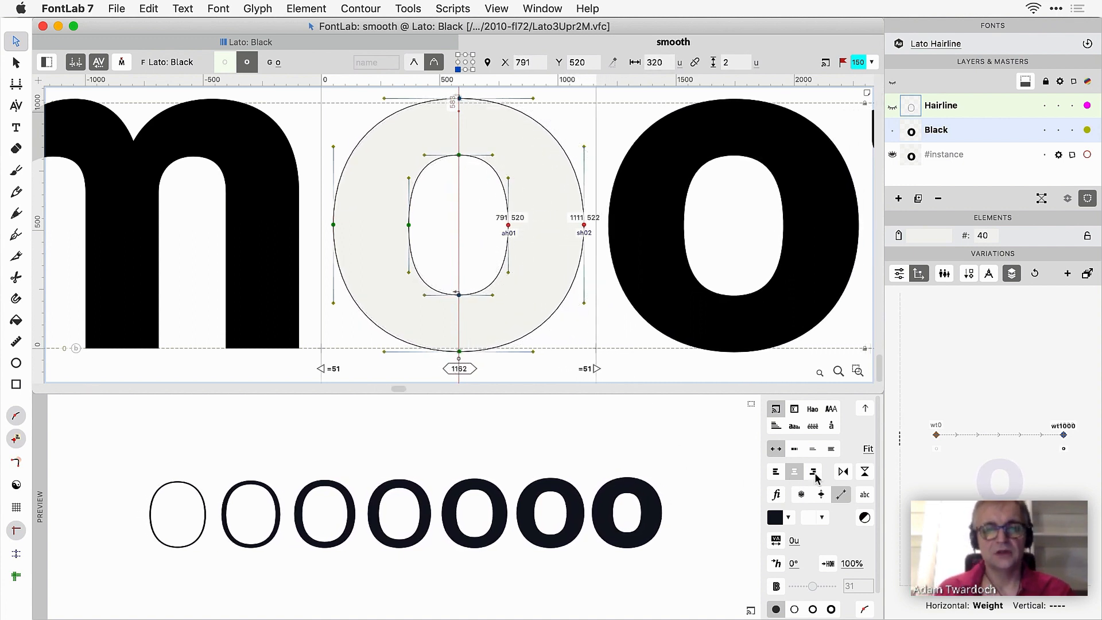
Step: Preview the whole word instead of the interpolation steps and start animating the Weight axis
click(802, 495)
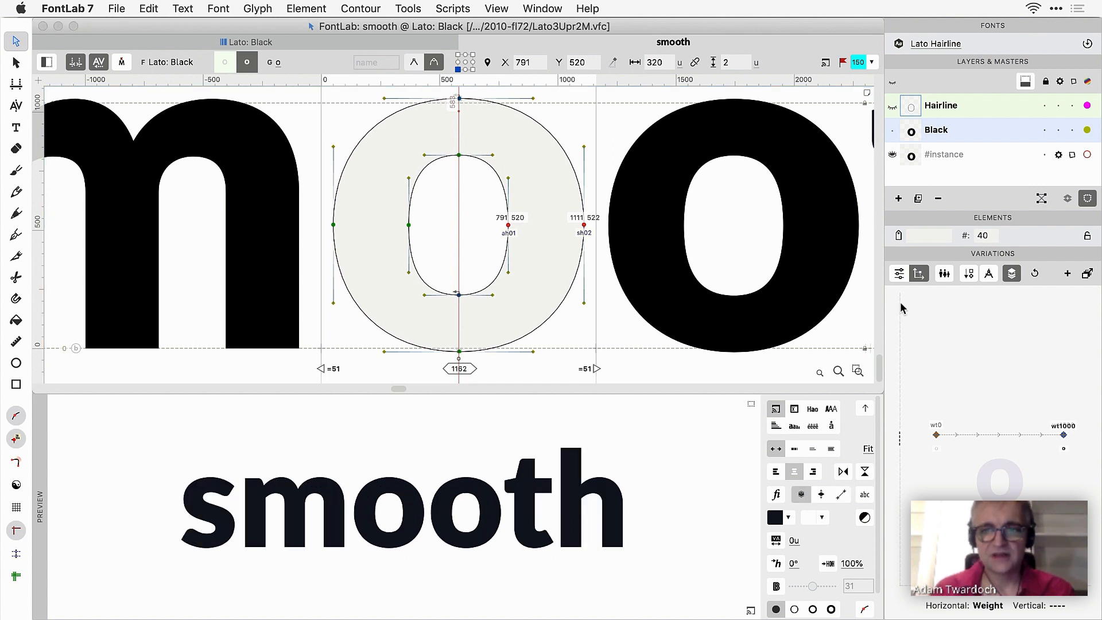
click(899, 274)
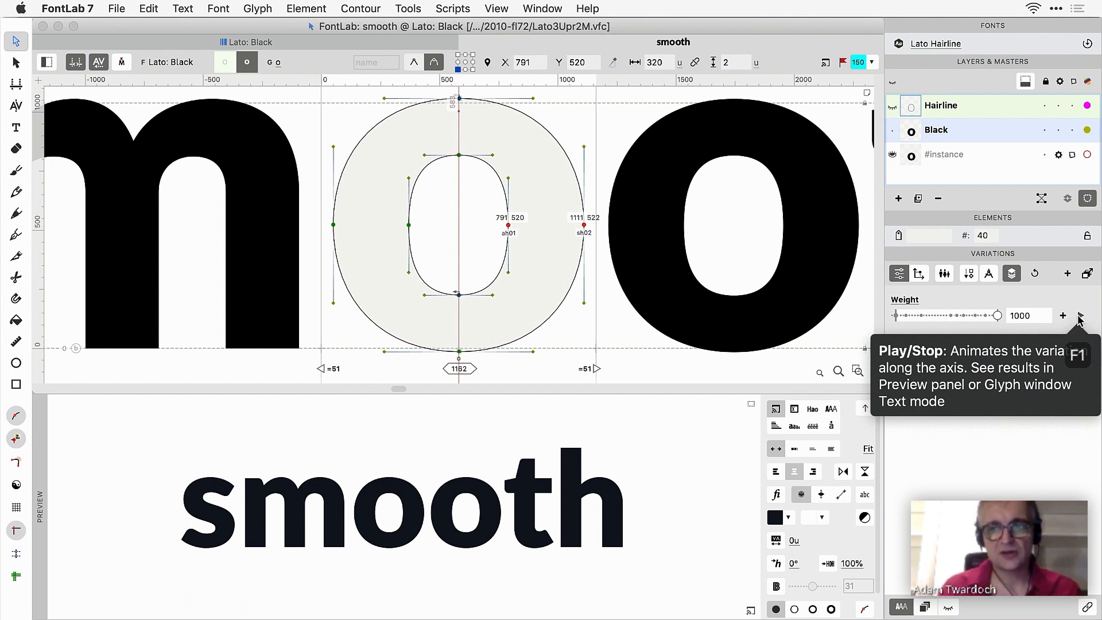
click(1080, 316)
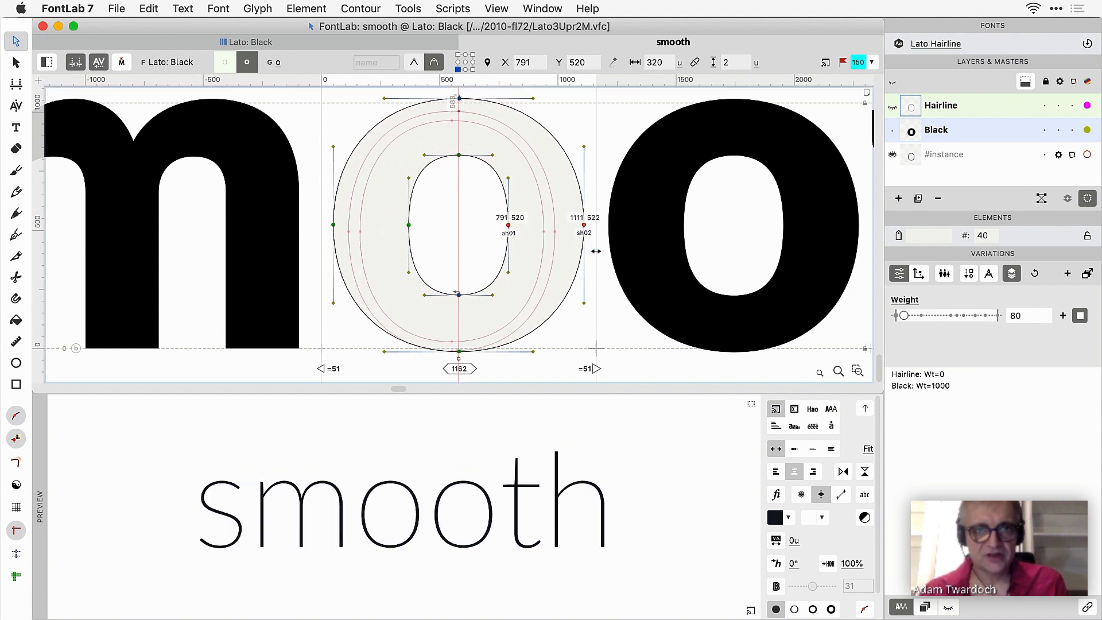
Step: While the Weight animation plays, power-nudge the Black o's right-side nodes left until the inner node is at X 601
key(shift+Left)
key(shift+Left)
key(shift+Left)
key(shift+Left)
key(shift+Left)
key(shift+Left)
key(shift+Left)
key(shift+Left)
key(shift+Left)
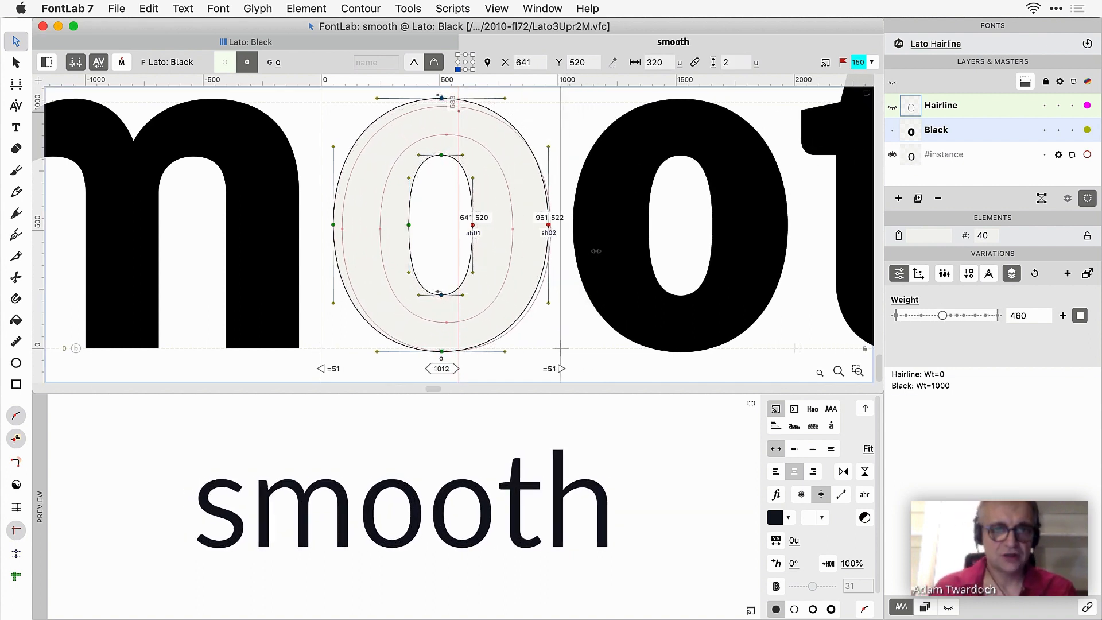
key(shift+Left)
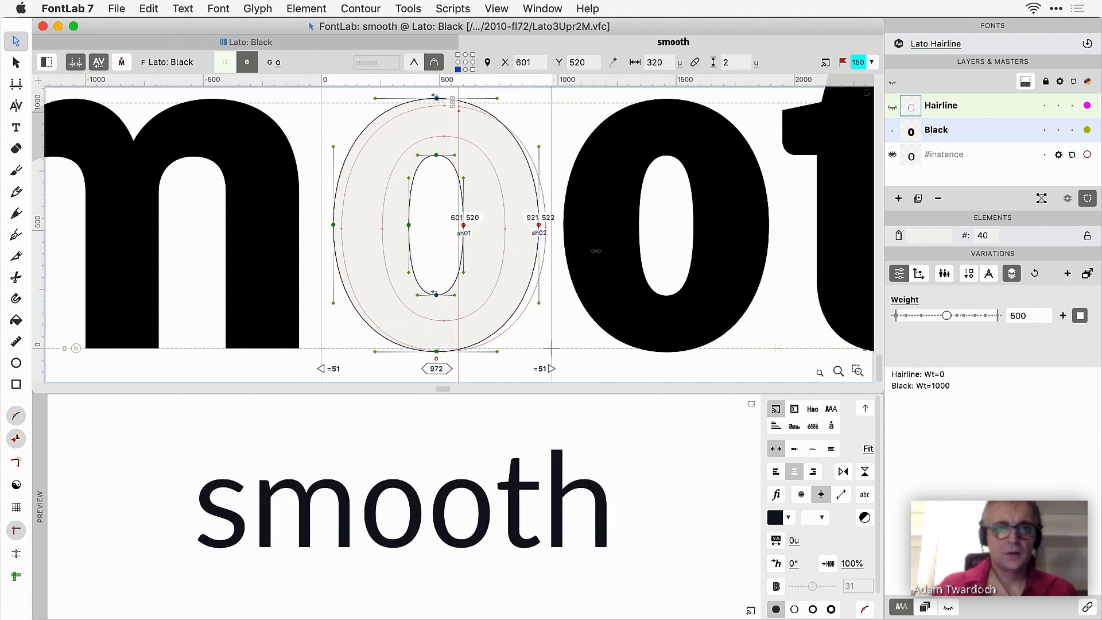
Step: While the Weight animation plays, power-nudge the Black o's right-side nodes right until the inner node is at X 871
key(shift+Right)
key(shift+Right)
key(shift+Right)
key(shift+Right)
key(shift+Right)
key(shift+Right)
key(shift+Right)
key(shift+Right)
key(shift+Right)
key(shift+Right)
key(shift+Right)
key(shift+Right)
key(shift+Right)
key(shift+Right)
key(shift+Right)
key(shift+Right)
key(shift+Right)
key(shift+Right)
key(shift+Right)
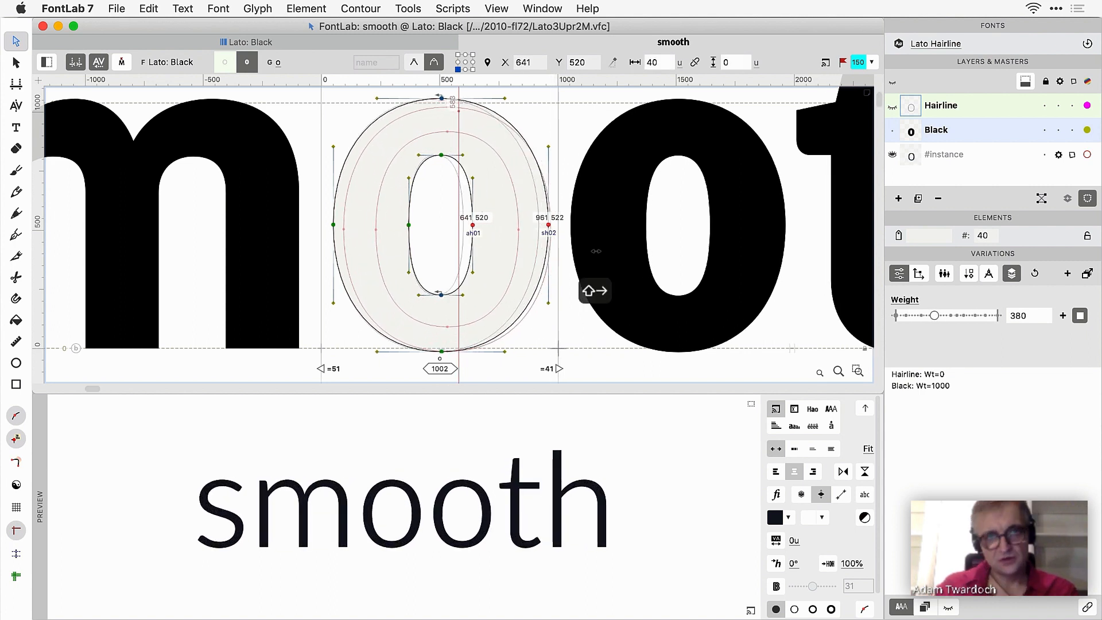
key(shift+Right)
key(shift+Right)
key(shift+Right)
key(shift+Right)
key(shift+Right)
key(shift+Right)
key(shift+Right)
key(shift+Right)
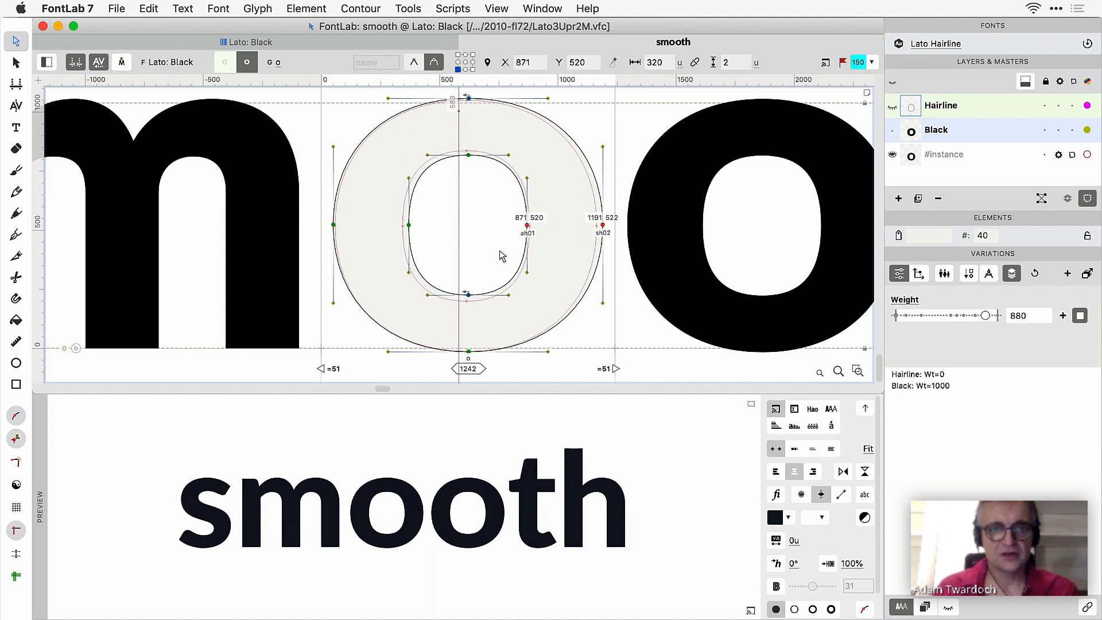
Step: Switch to the Hairline master and power-nudge the o's right-side nodes right by 100 units
key(alt+comma)
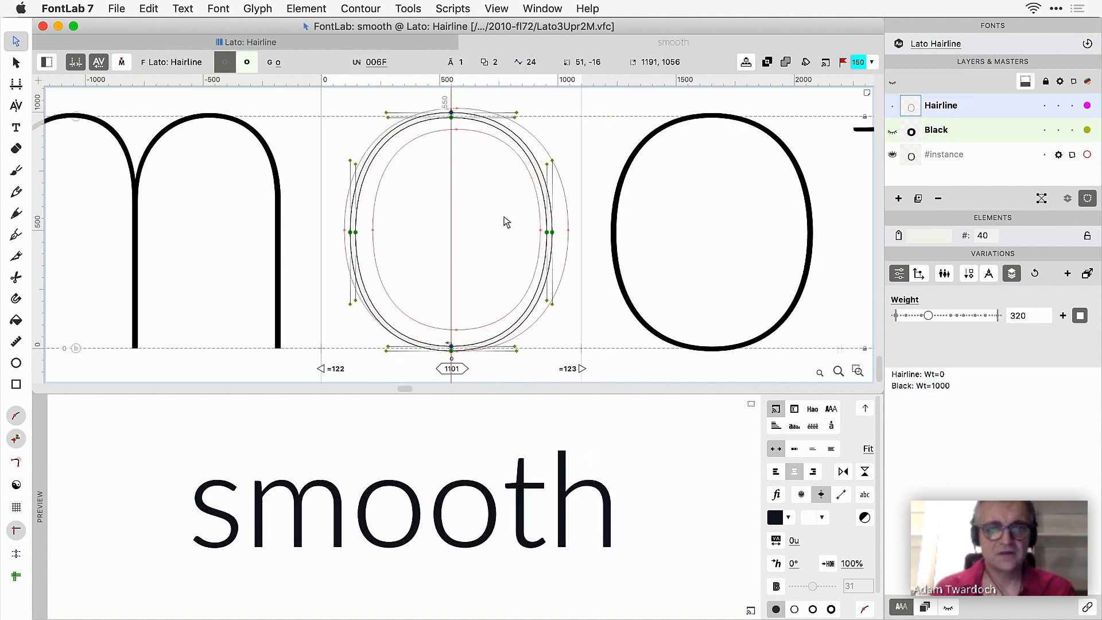
drag(505, 221, 561, 264)
key(shift+Right)
key(shift+Right)
key(shift+Right)
key(shift+Right)
key(shift+Right)
key(shift+Right)
key(shift+Right)
key(shift+Right)
key(shift+Right)
key(shift+Right)
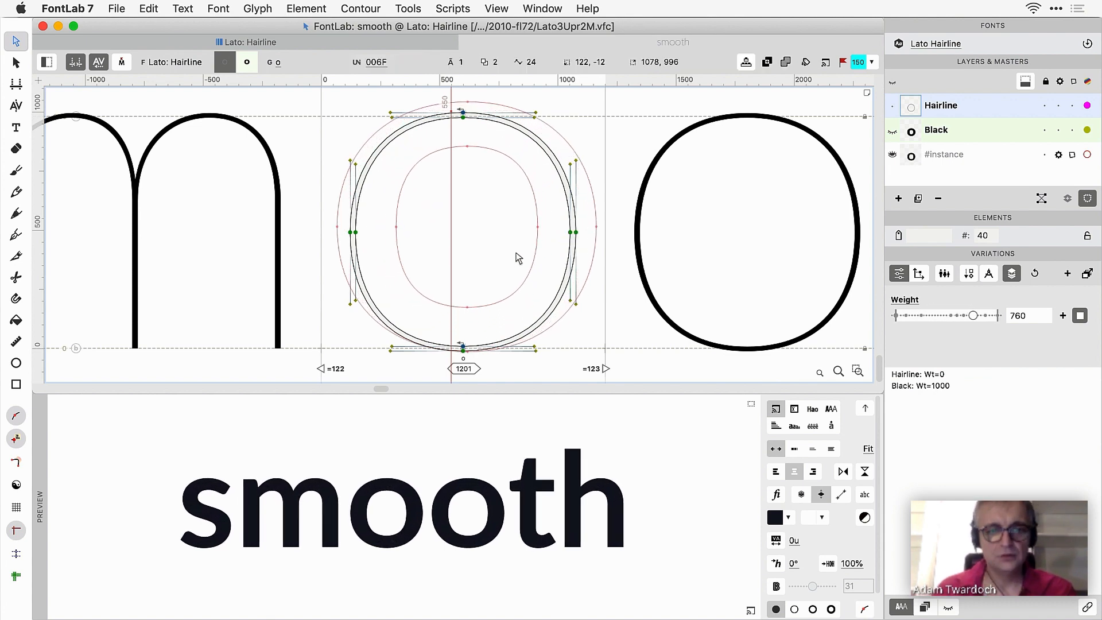
Step: Return to the Black master and power-nudge the o's right-side nodes left in 10-unit increments, narrowing the glyph
key(alt+period)
key(shift+Left)
key(shift+Left)
key(shift+Left)
key(shift+Left)
key(shift+Left)
key(shift+Left)
key(shift+Left)
key(shift+Left)
key(shift+Left)
key(shift+Left)
key(shift+Left)
key(shift+Left)
key(shift+Left)
key(shift+Left)
key(shift+Left)
key(shift+Left)
key(shift+Left)
key(shift+Left)
key(shift+Left)
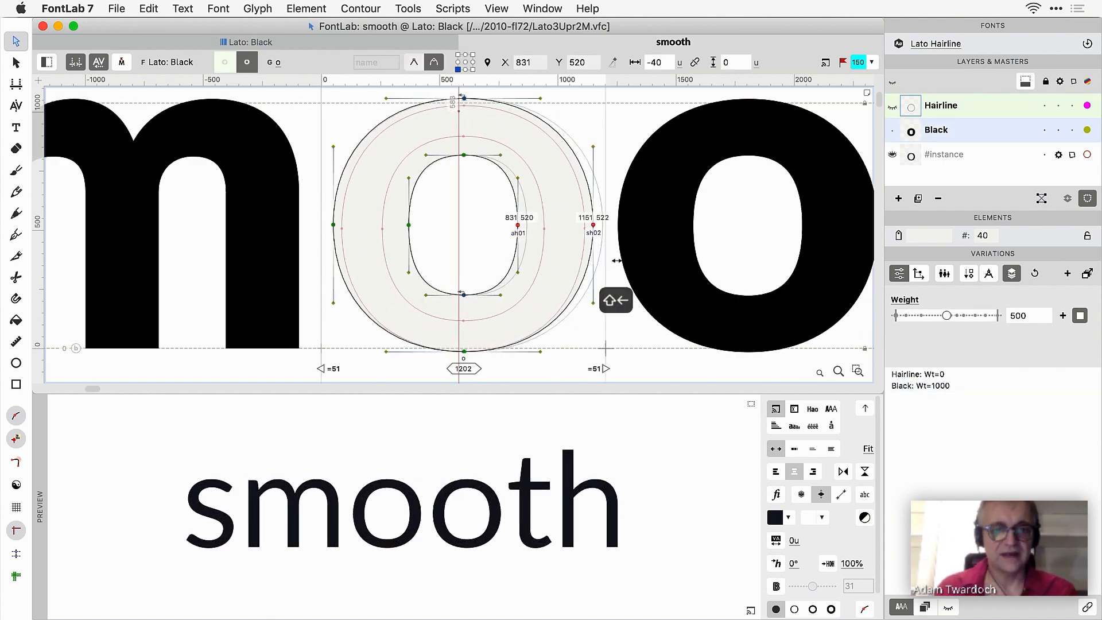
key(shift+Left)
key(shift+Left)
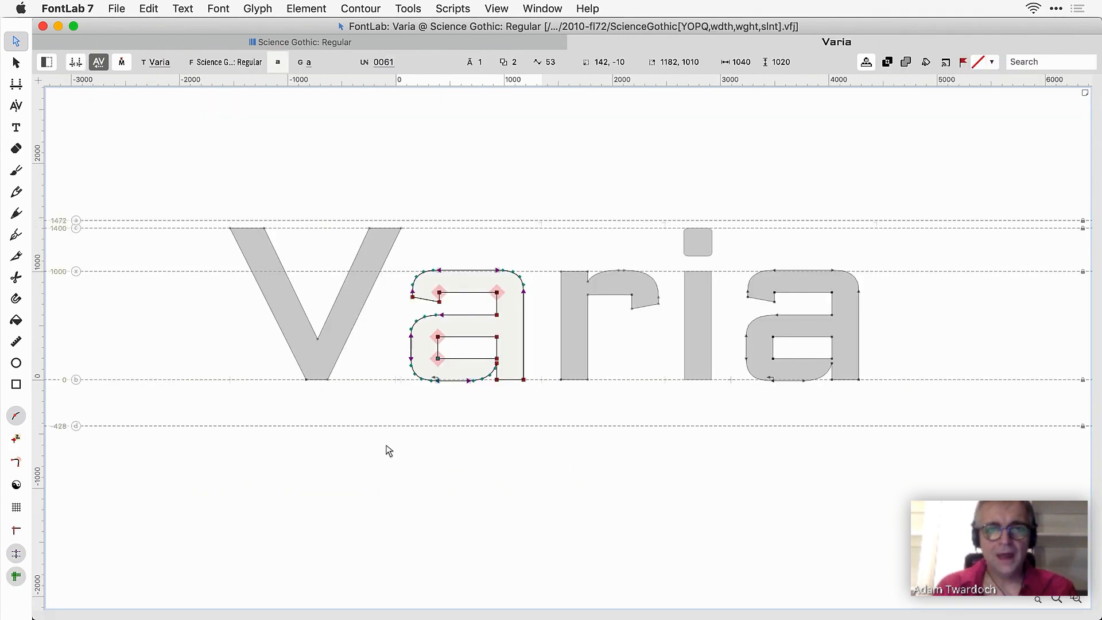
Step: Review the axes and the list of masters of the Science Gothic font in Font Info
click(116, 8)
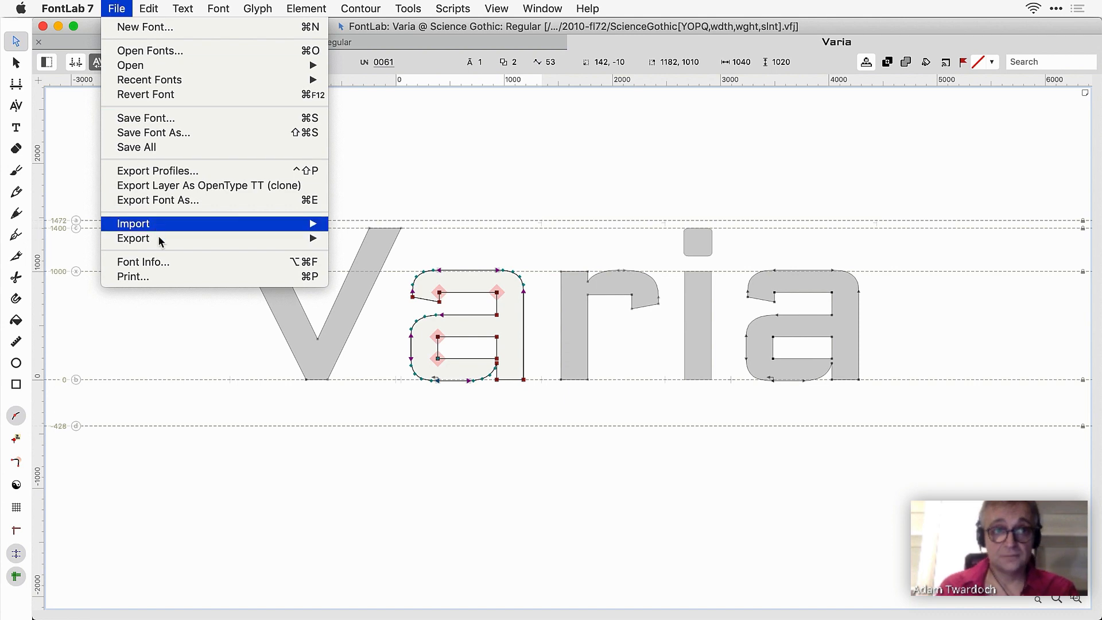
click(165, 263)
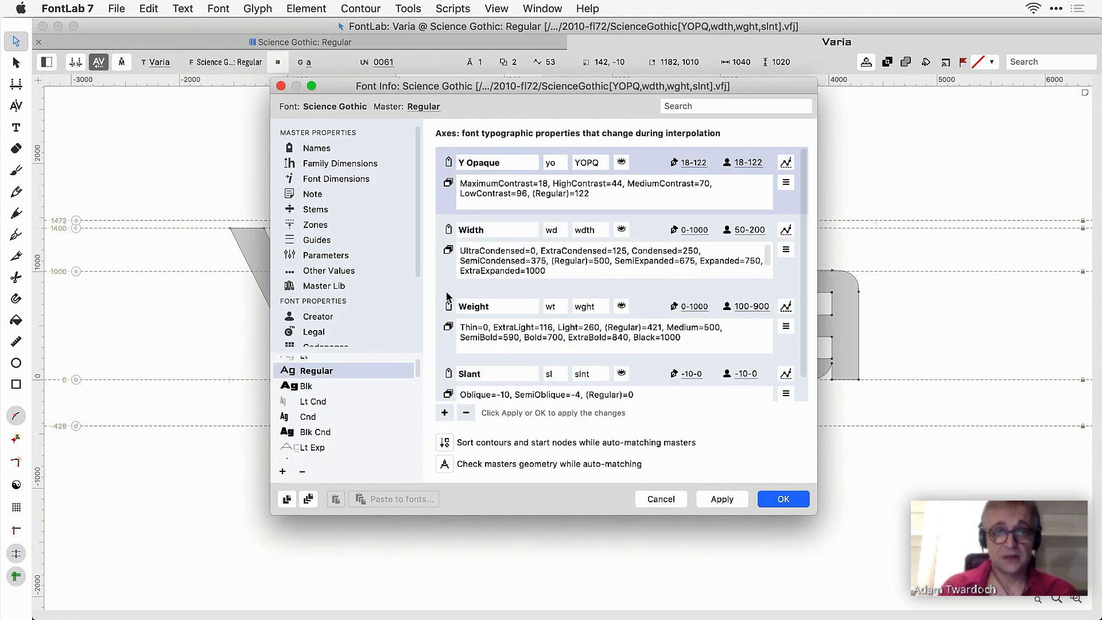
scroll(447, 297, down, 1)
scroll(342, 321, down, 4)
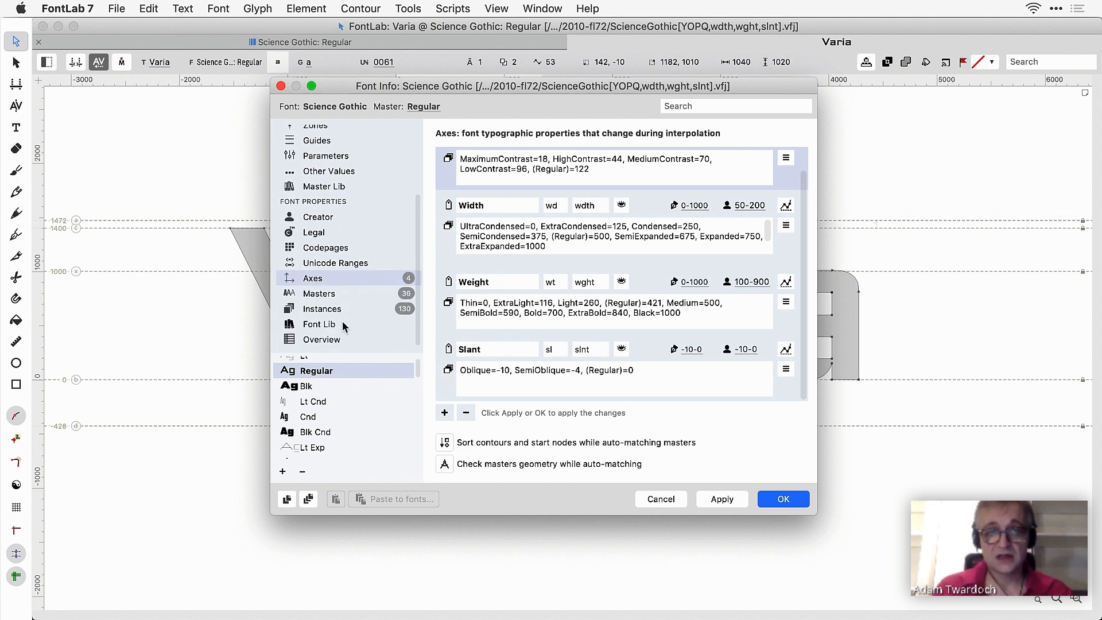
click(349, 293)
scroll(499, 215, down, 10)
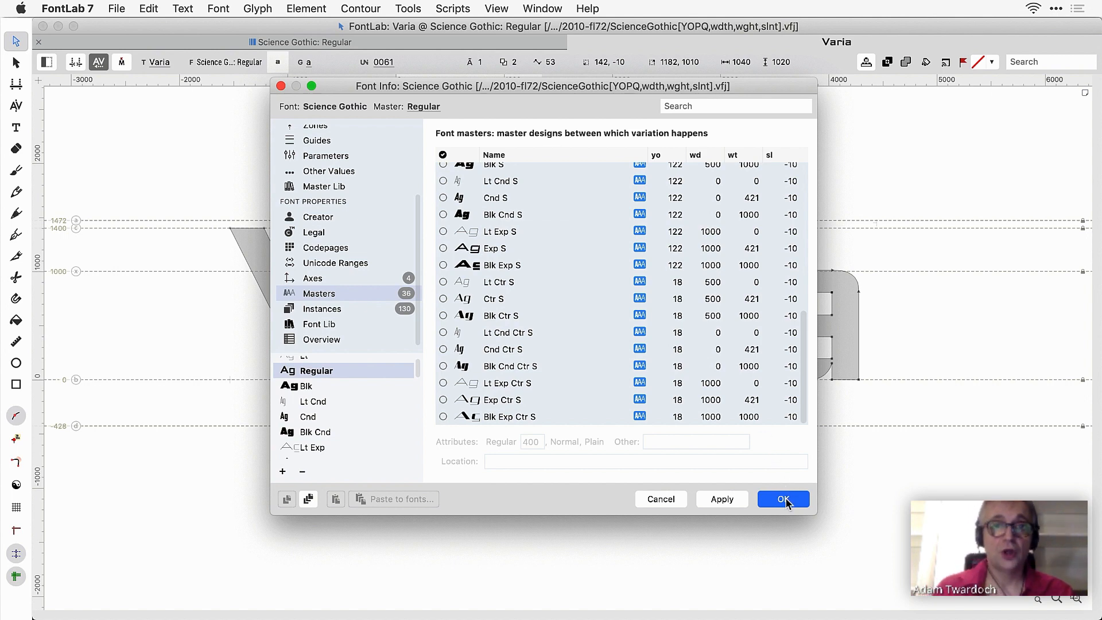
click(784, 499)
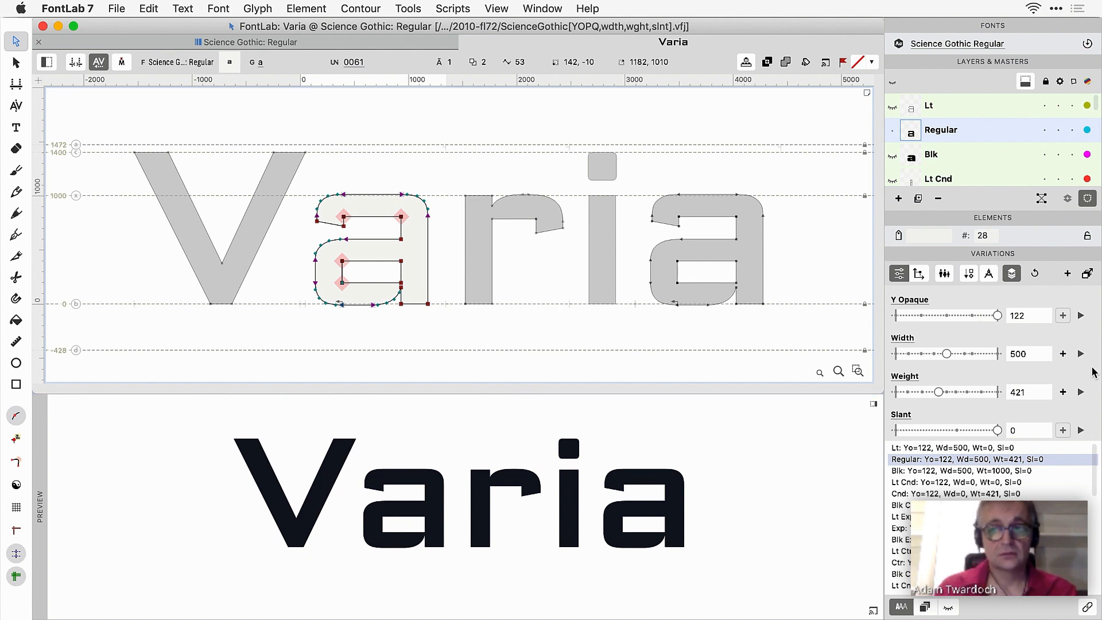
Step: Animate the Weight, Slant, Width and Y Opaque axes of Science Gothic, leaving only Weight and Slant running
click(1080, 392)
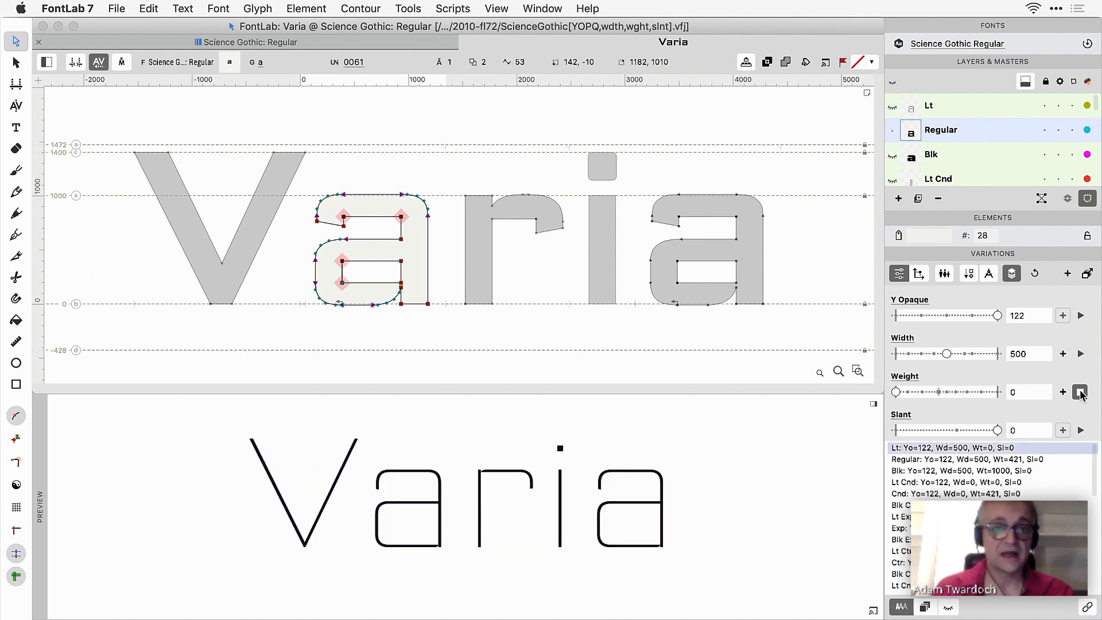
click(1080, 432)
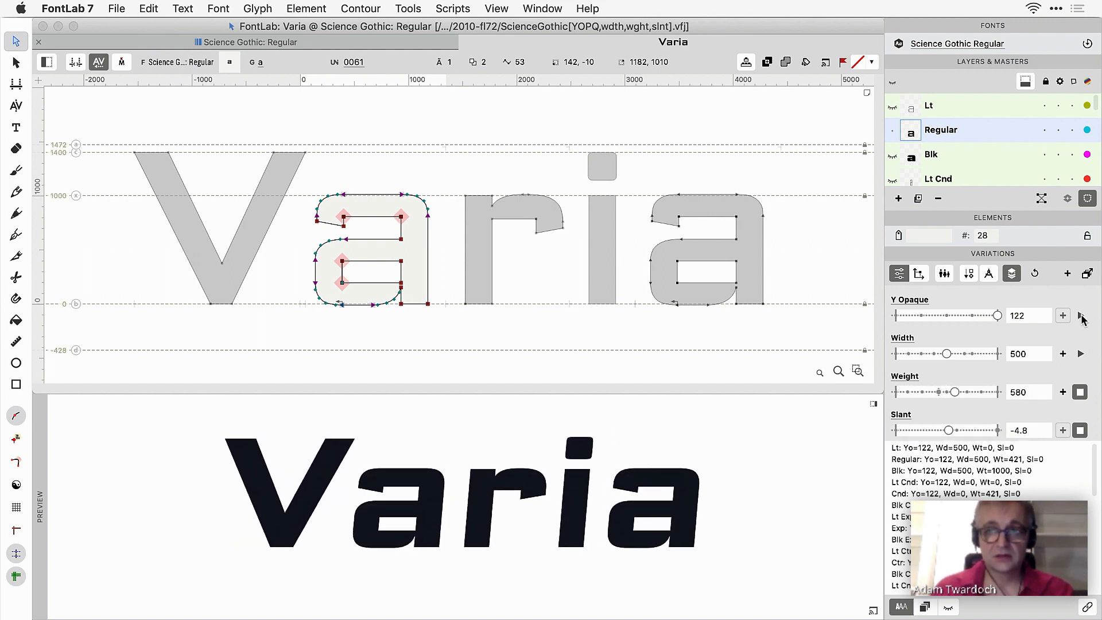
click(1080, 354)
click(1081, 316)
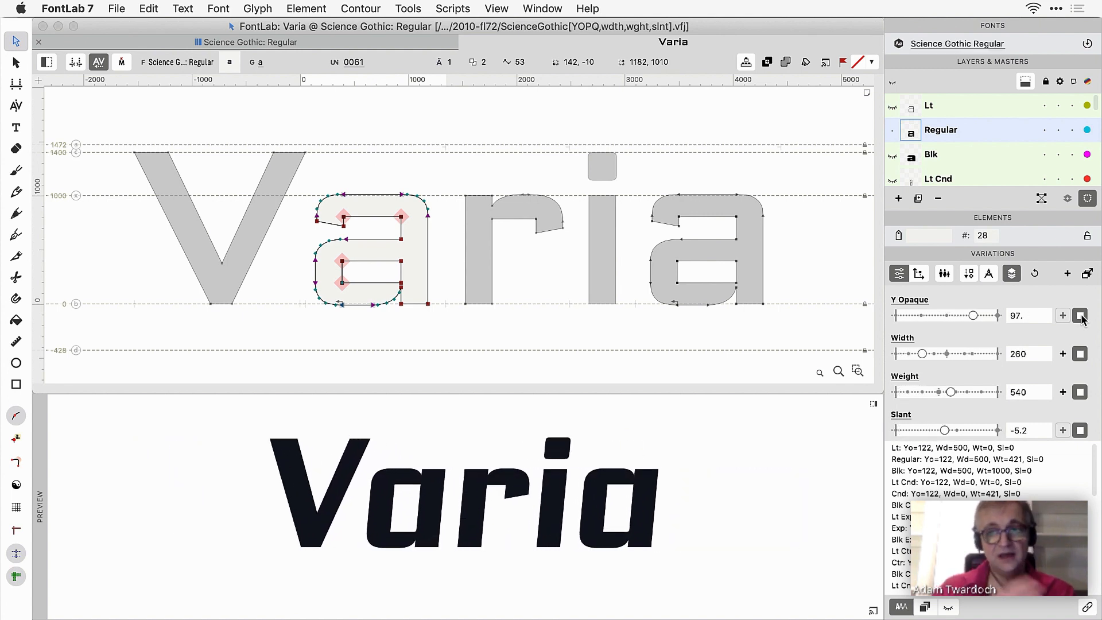
click(1081, 315)
click(1081, 354)
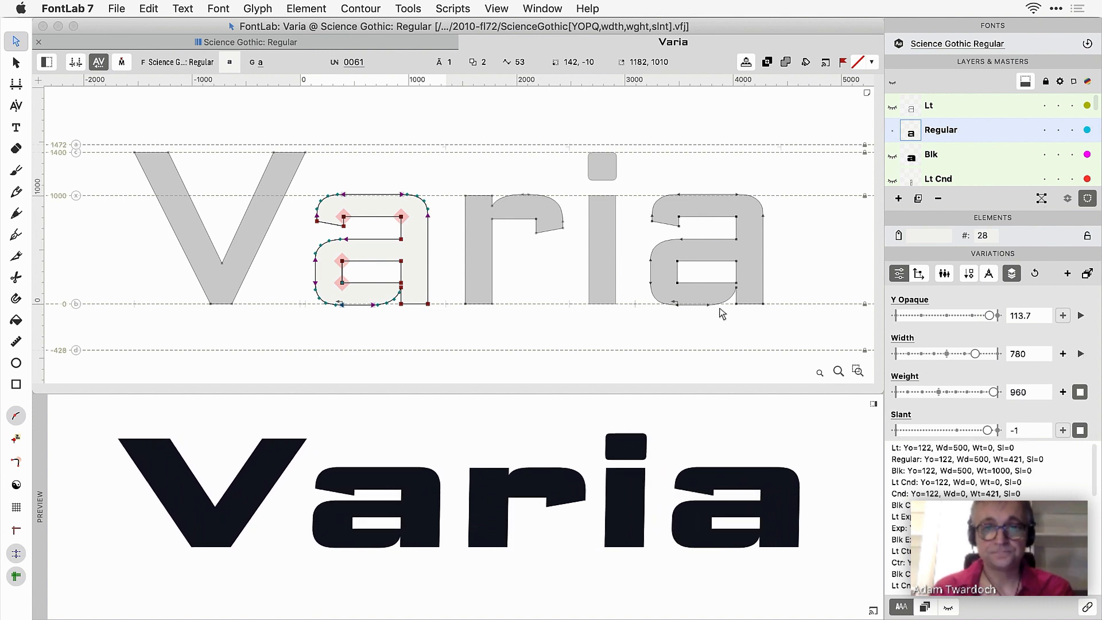
Step: Stop the Slant animation at -1.54 and adjust the upper-right corner node of the a's rectangular counter
scroll(404, 261, up, 10)
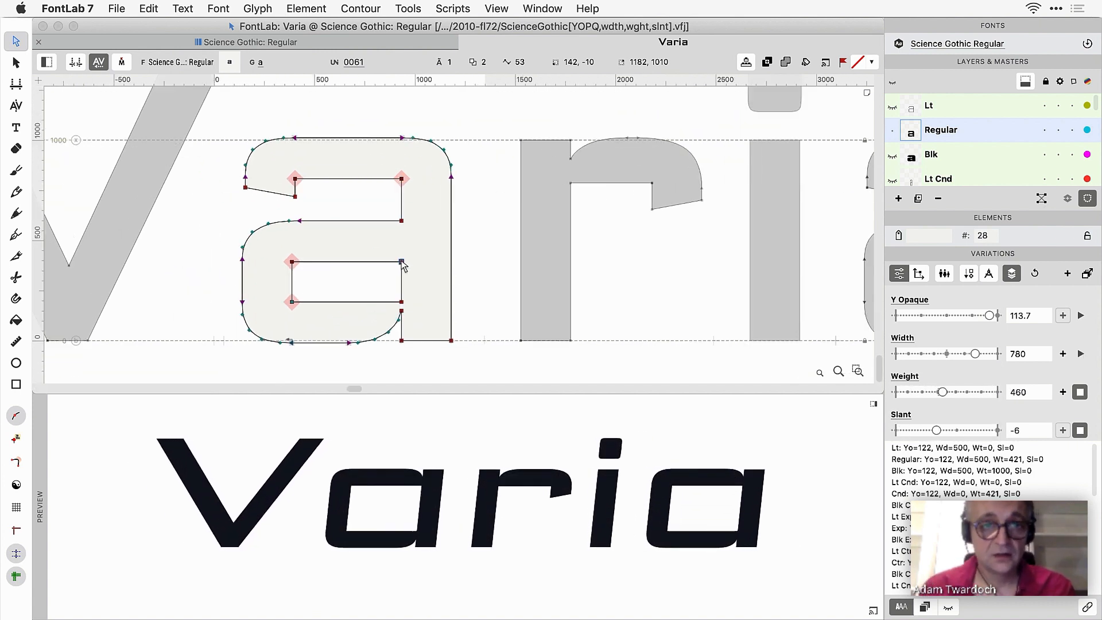
drag(923, 430, 982, 431)
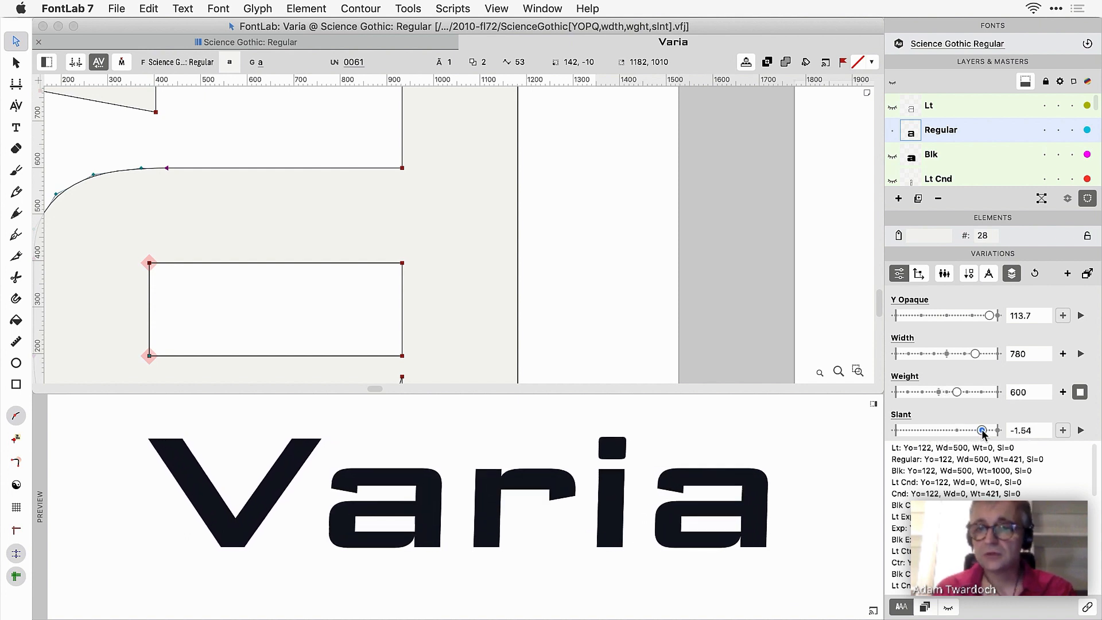
mouse_move(405, 264)
mouse_down()
mouse_move(482, 228)
mouse_move(309, 220)
mouse_move(445, 229)
mouse_move(385, 348)
mouse_move(320, 339)
mouse_move(405, 265)
mouse_up()
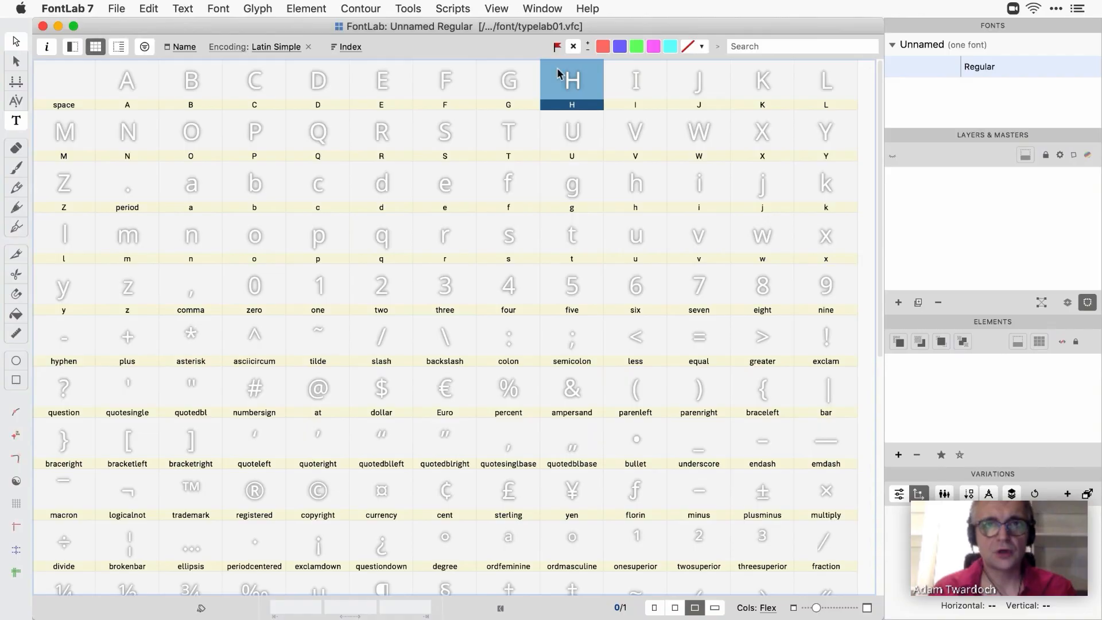
Step: In the empty typelab01 font, select the H and O glyphs and open them together for editing
click(189, 131)
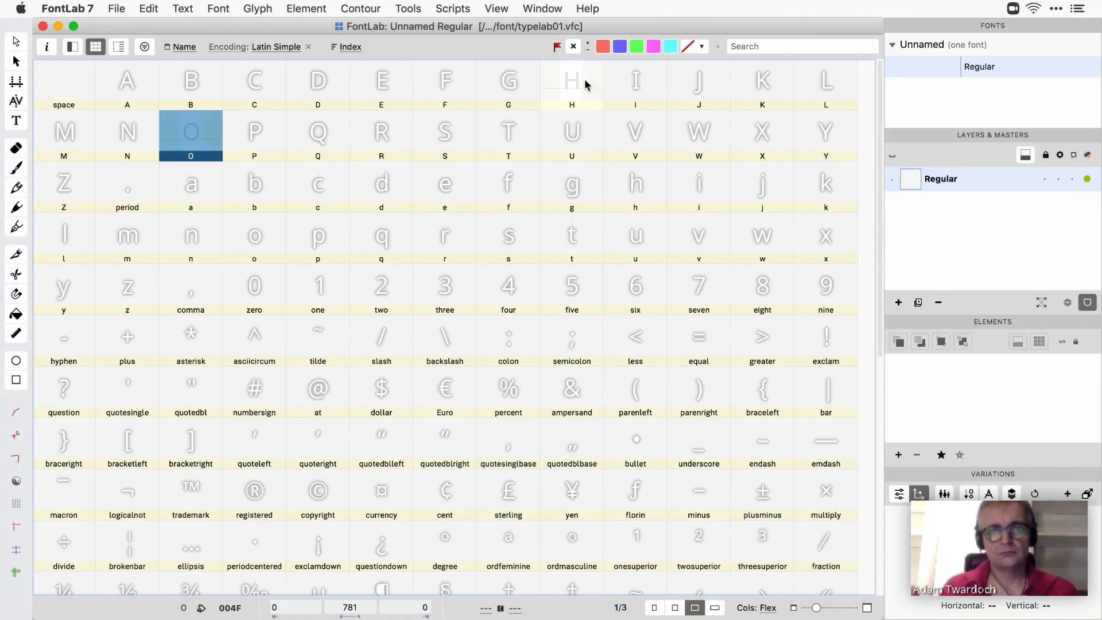
super+click(584, 81)
click(541, 8)
click(550, 38)
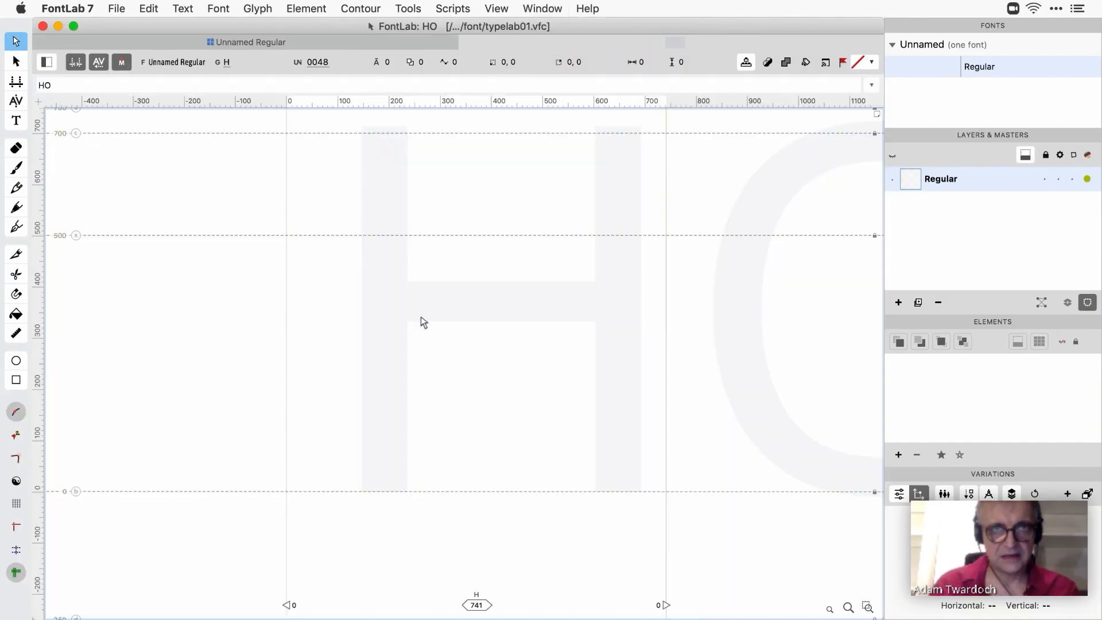
Step: Draw a rectangle about 100 by 700 units on the baseline at X 87 as the H's left stem
key(super+minus)
scroll(510, 377, right, 2)
click(16, 379)
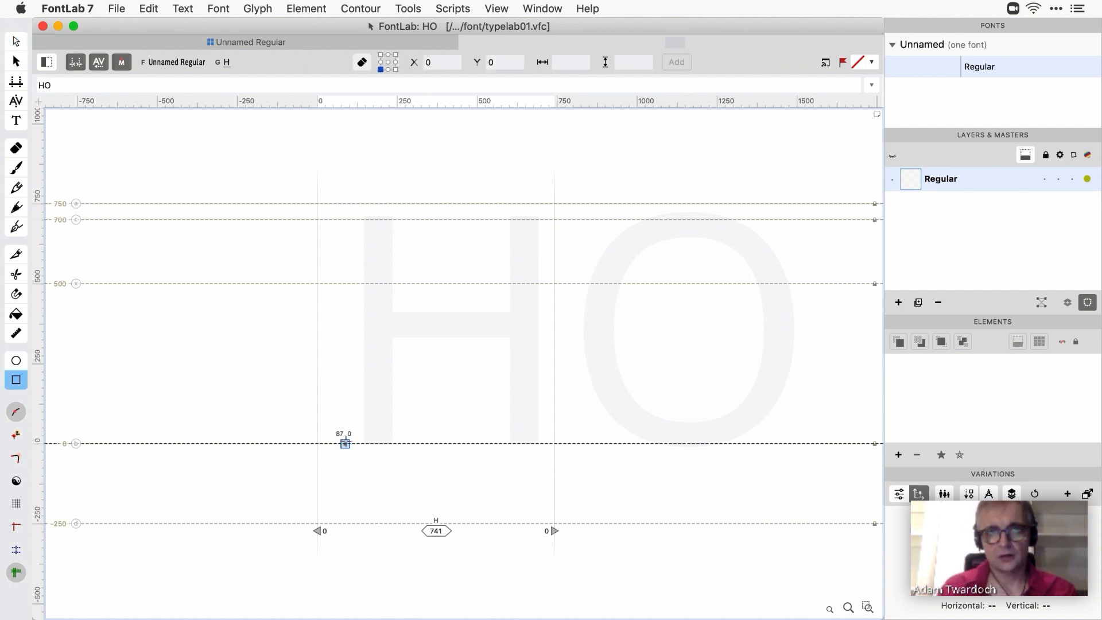
drag(345, 443, 381, 220)
Step: Duplicate the left stem to the right as the H's second stem, with a right sidebearing of about 140 units
alt+click(354, 270)
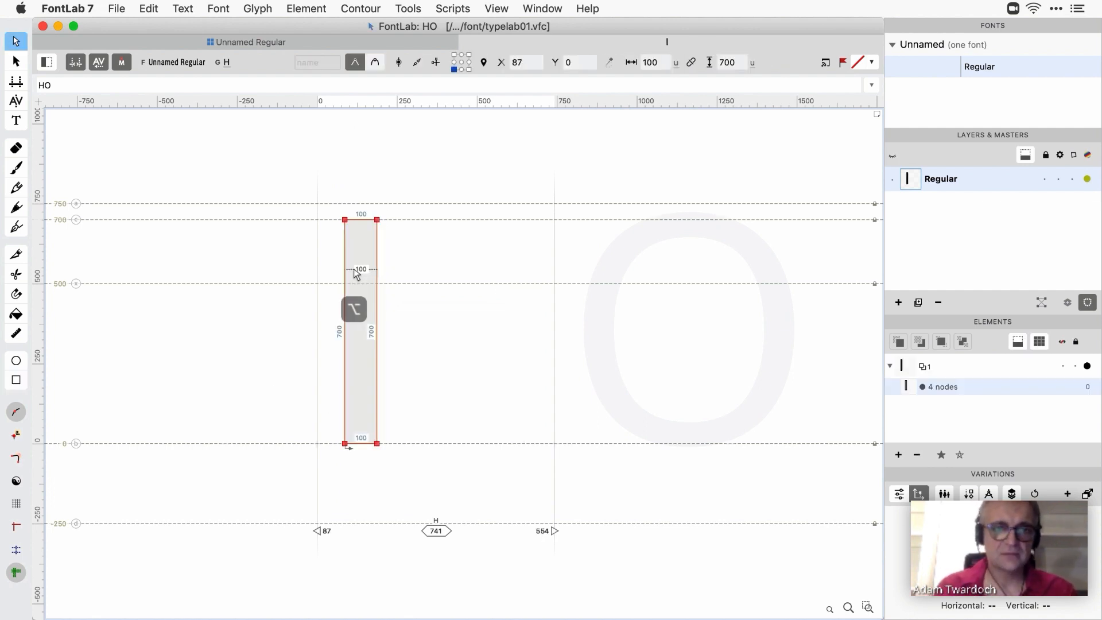
click(356, 271)
alt+click(357, 271)
drag(377, 270, 509, 272)
Step: Draw a crossbar about 390 units wide overlapping both H stems and nudge its lower edge down to Y 327
click(17, 379)
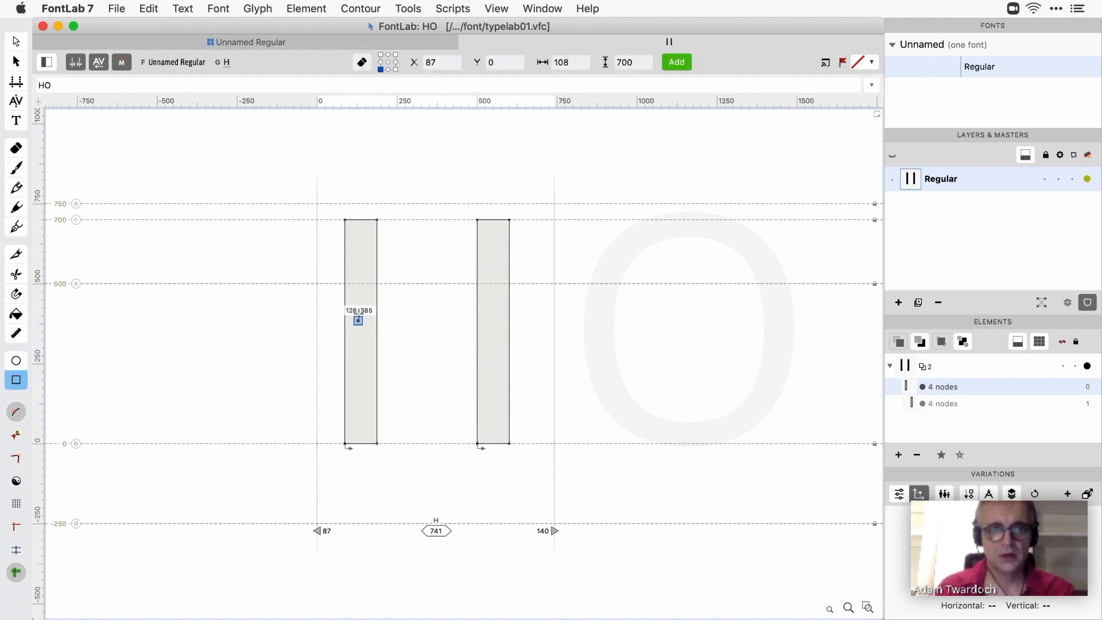
drag(367, 312, 491, 337)
key(a)
drag(324, 328, 515, 363)
key(Down)
key(Down)
key(Down)
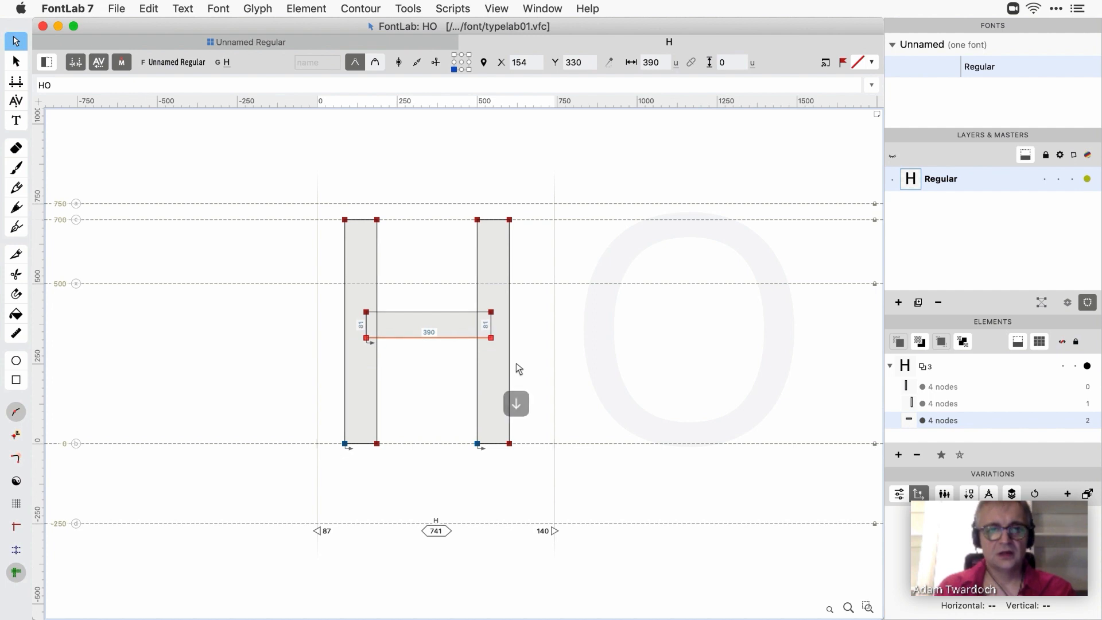
key(Down)
key(Down)
key(Down)
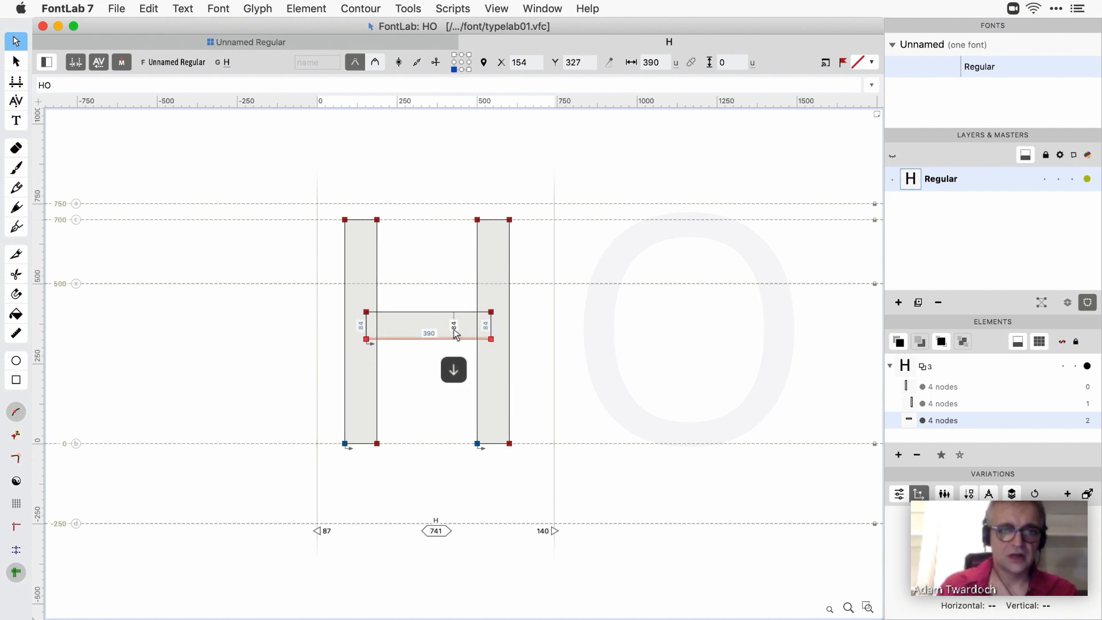
Step: Generate the Regular master's vertical and horizontal stems automatically in Font Info and accept them
click(116, 8)
click(152, 260)
click(221, 180)
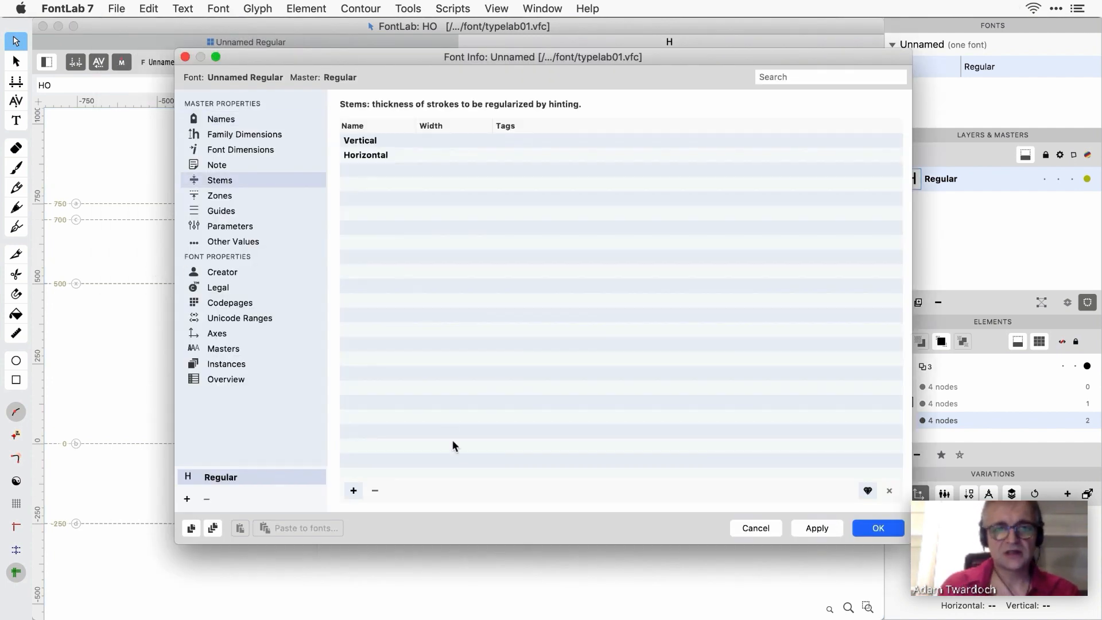
click(866, 492)
click(888, 528)
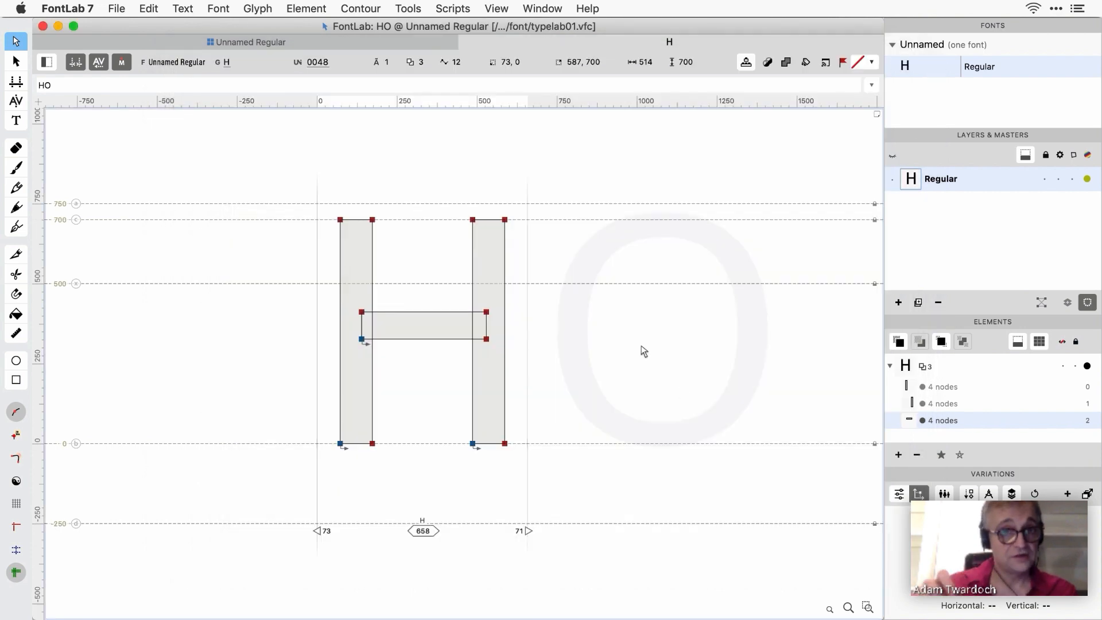
Step: Turn on stem suggestions for drawing
click(497, 8)
mouse_move(568, 244)
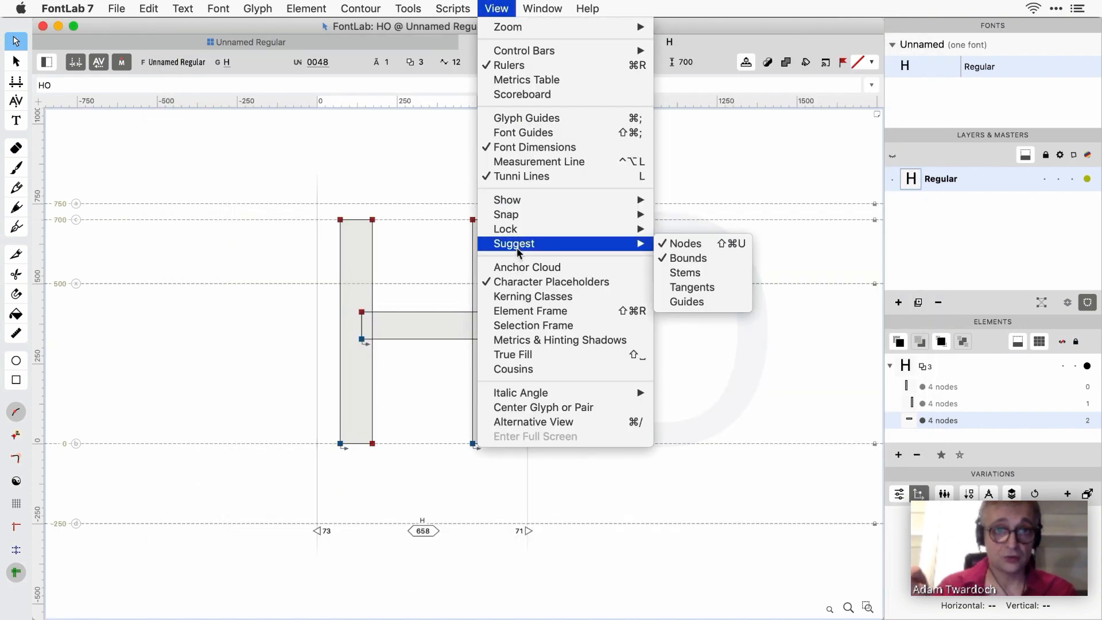
click(696, 273)
Step: Draw the O as an outer ellipse about 610 by 735 units with a smaller ellipse inside it as the counter
click(16, 361)
click(566, 214)
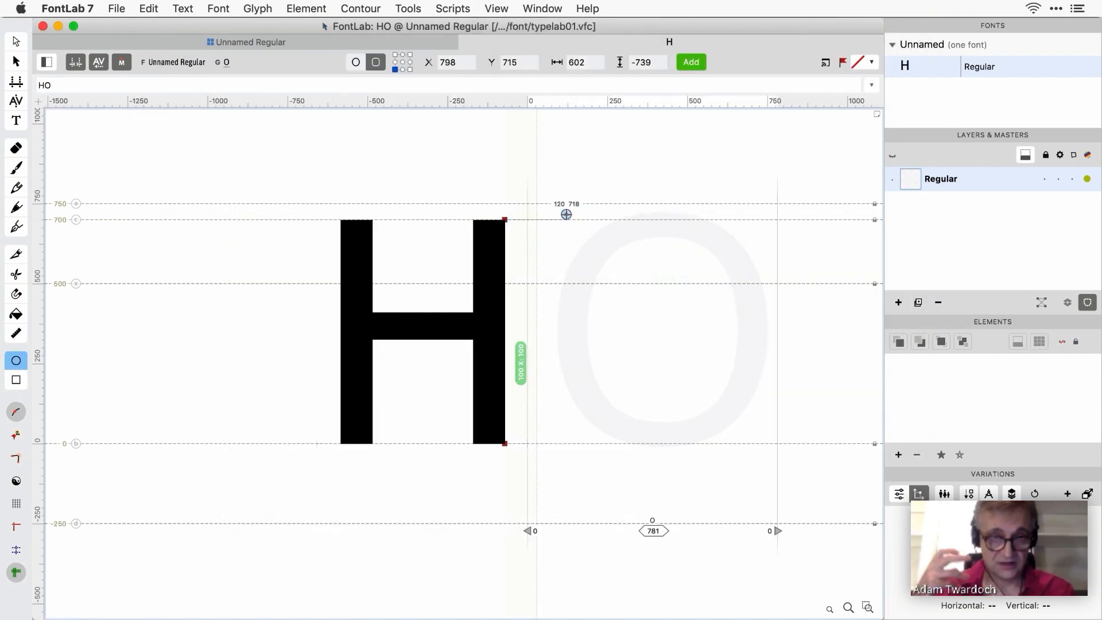
drag(566, 214, 760, 447)
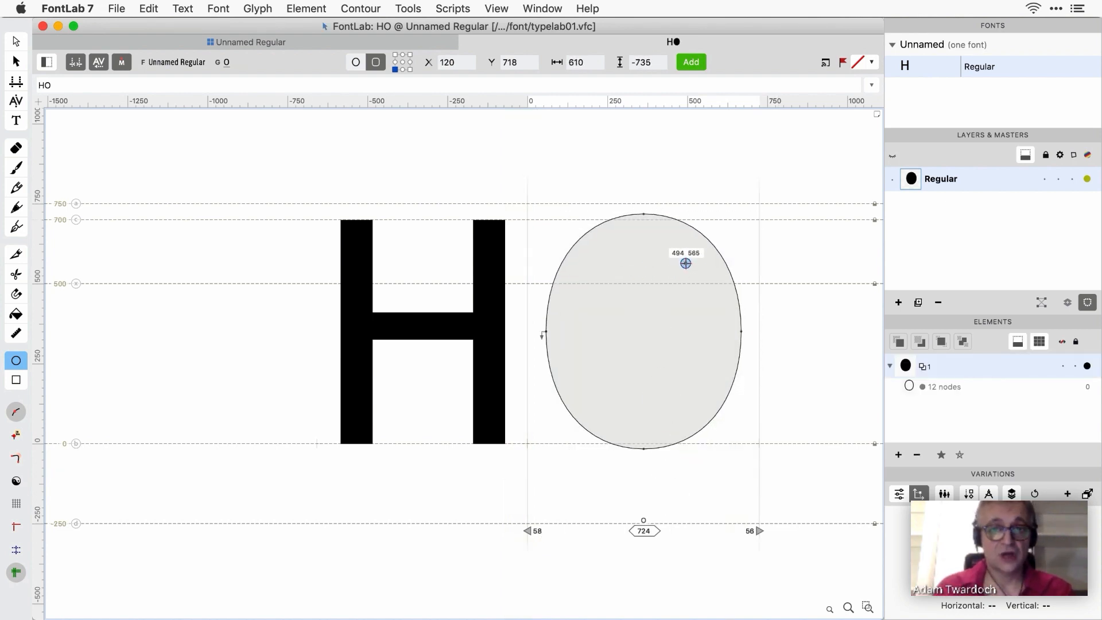
drag(682, 262, 585, 400)
key(a)
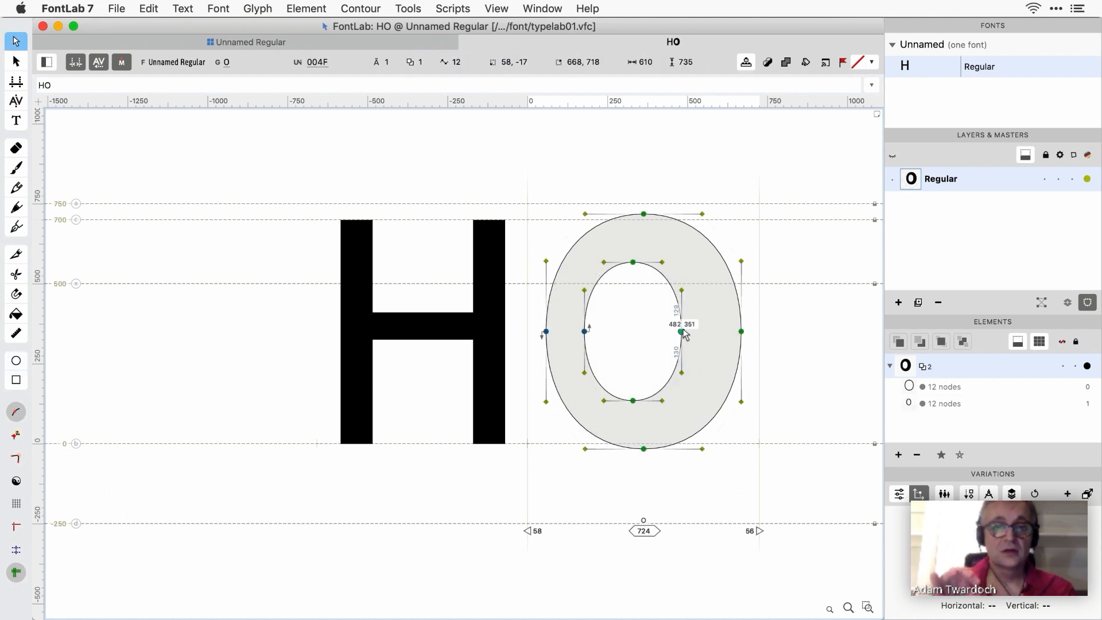
Step: Enable Power Nudge and move the O counter's right node to X 568 and its left node to X 158
click(682, 332)
click(348, 6)
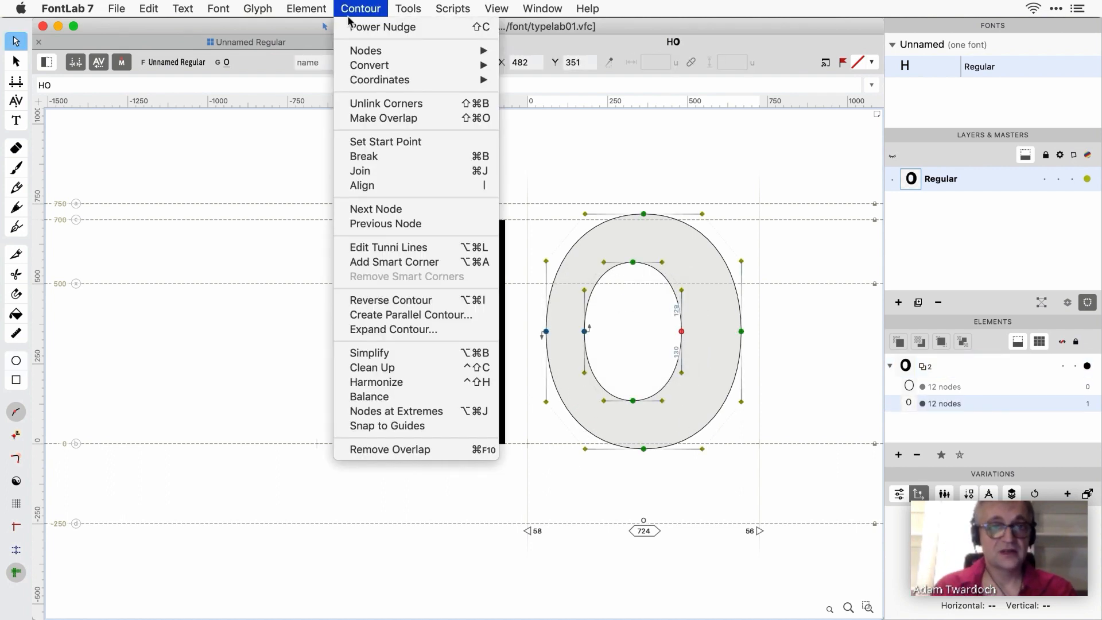
click(350, 25)
drag(682, 331, 707, 337)
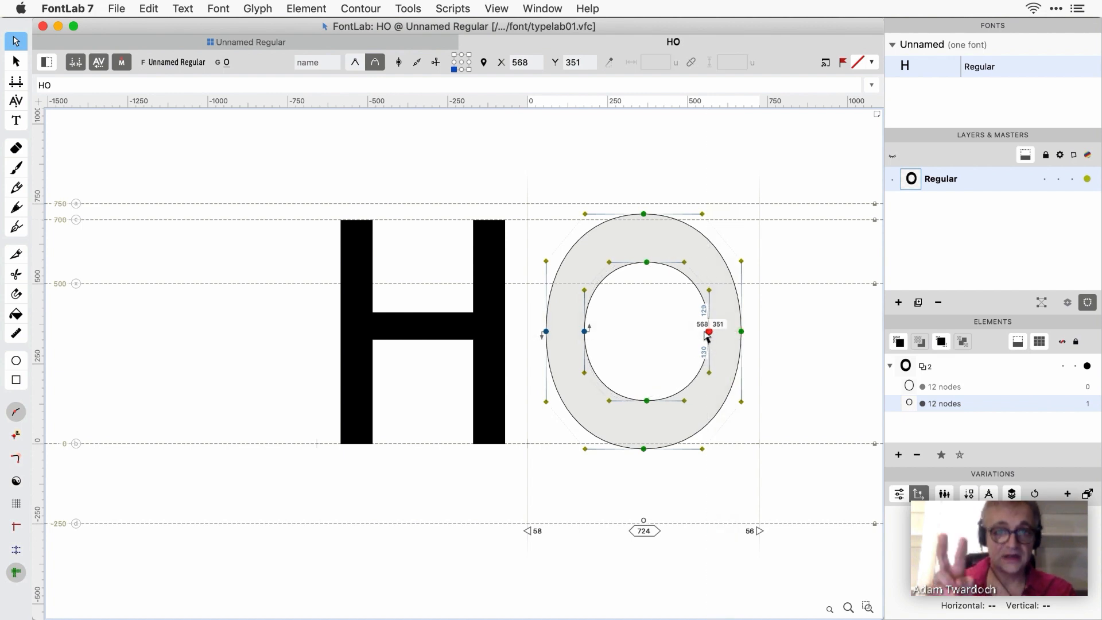
drag(584, 331, 577, 331)
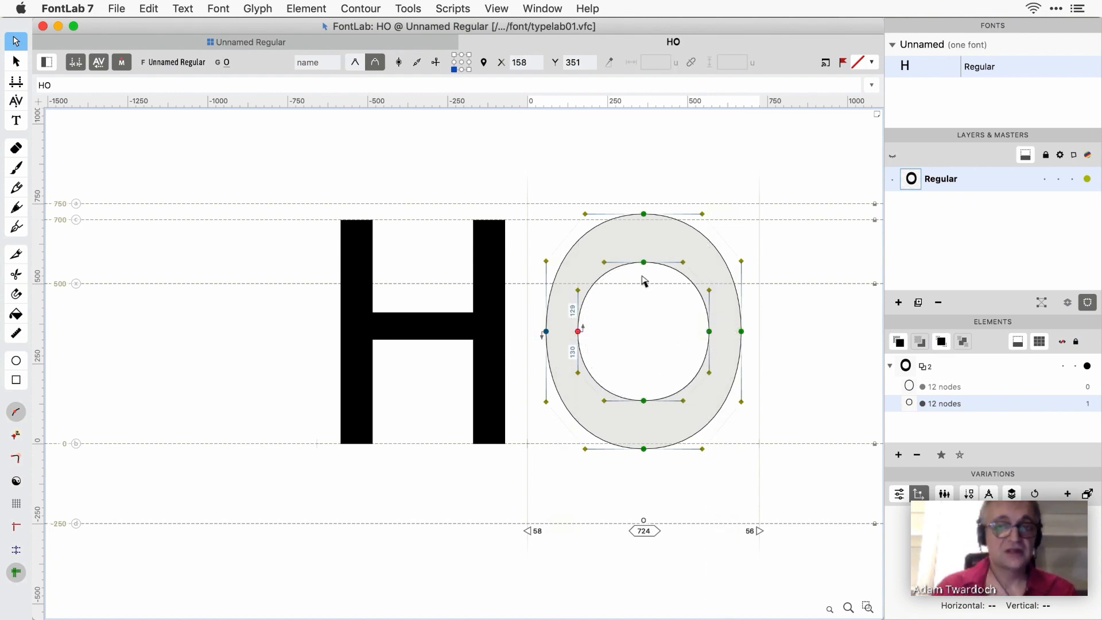
Step: Move the O counter's top node up and bottom node down until it is about 565 units high, and select the whole counter
drag(644, 262, 644, 244)
mouse_move(643, 401)
mouse_down()
mouse_move(644, 435)
mouse_move(644, 422)
mouse_up()
click(649, 350)
key(super+a)
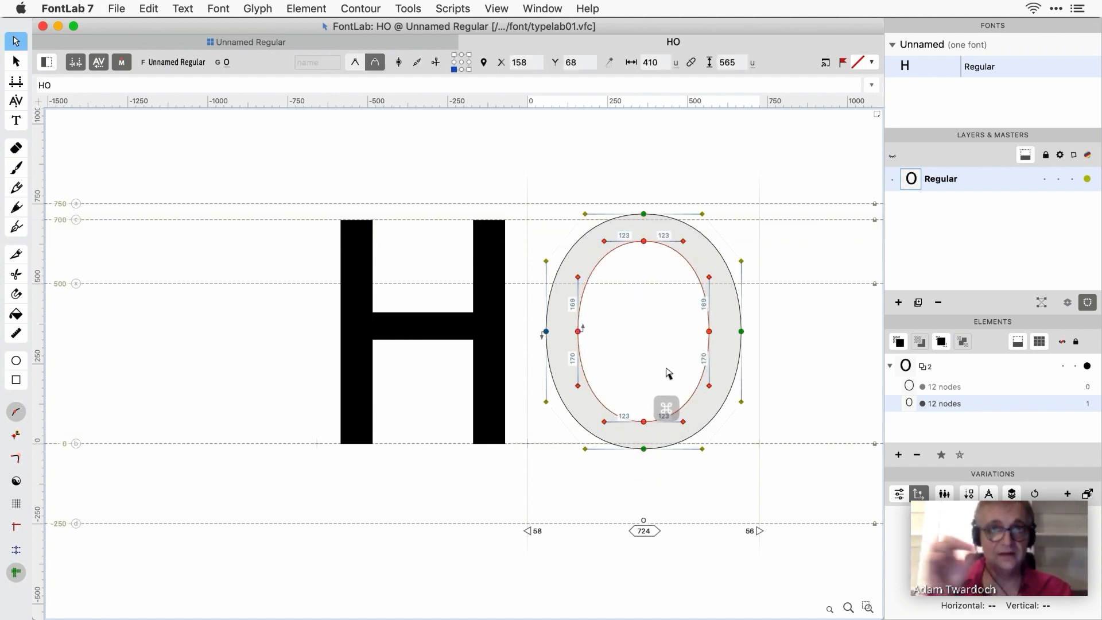
Step: Shrink the O's selected counter slightly about its centre and preview the filled letters H and O
drag(711, 245, 707, 249)
key(space)
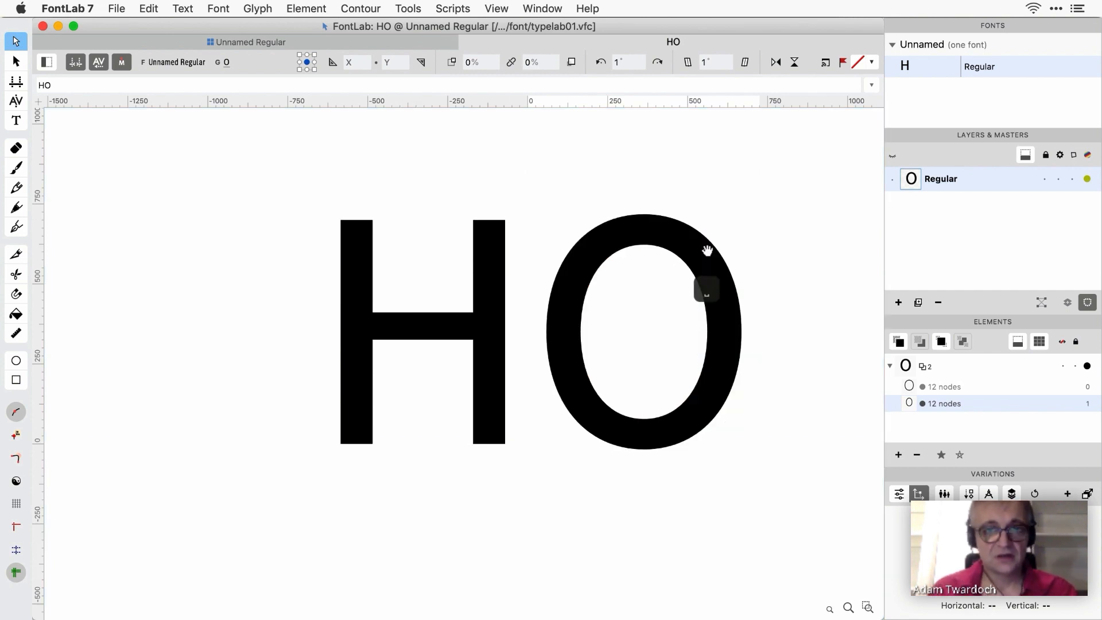
click(635, 327)
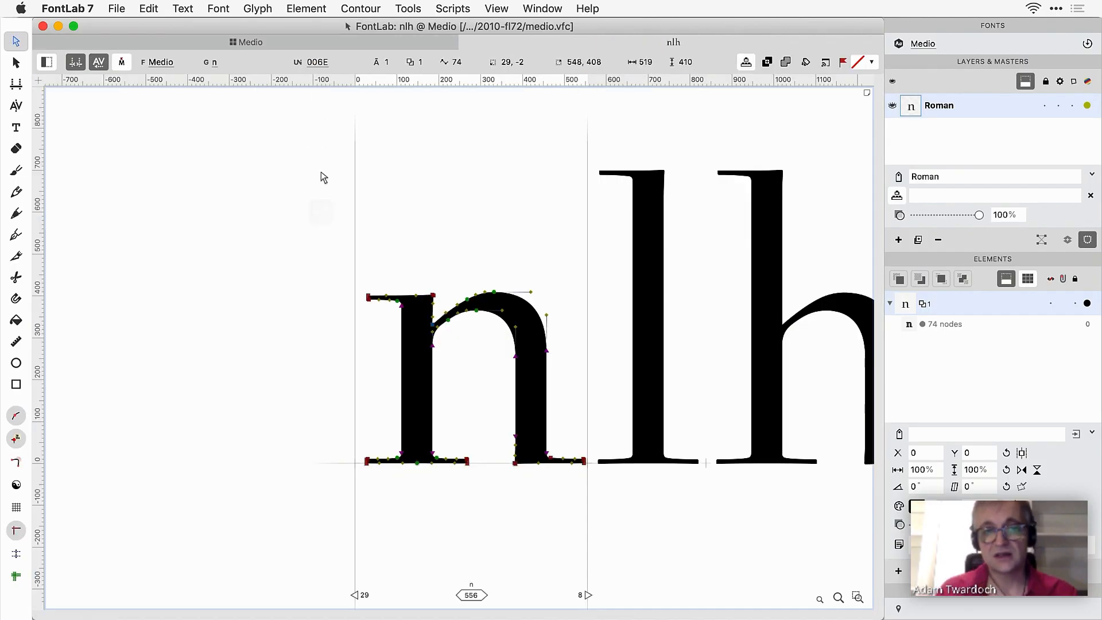
Step: Add a Bold master to the Medio font as a variation, with its axes added too
click(218, 8)
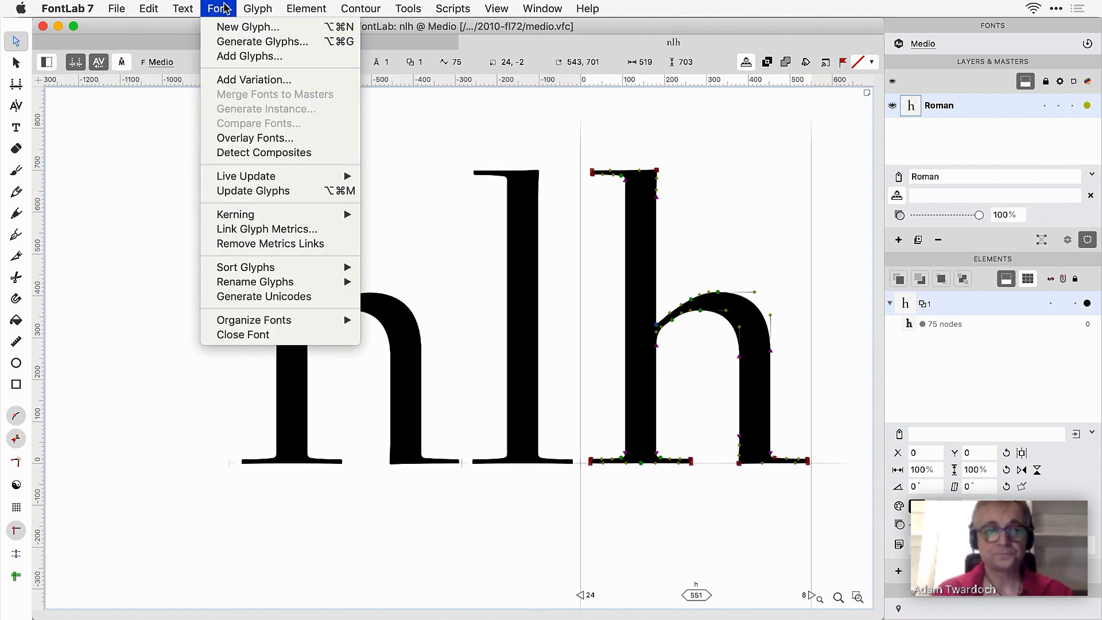
click(250, 81)
text(Bold)
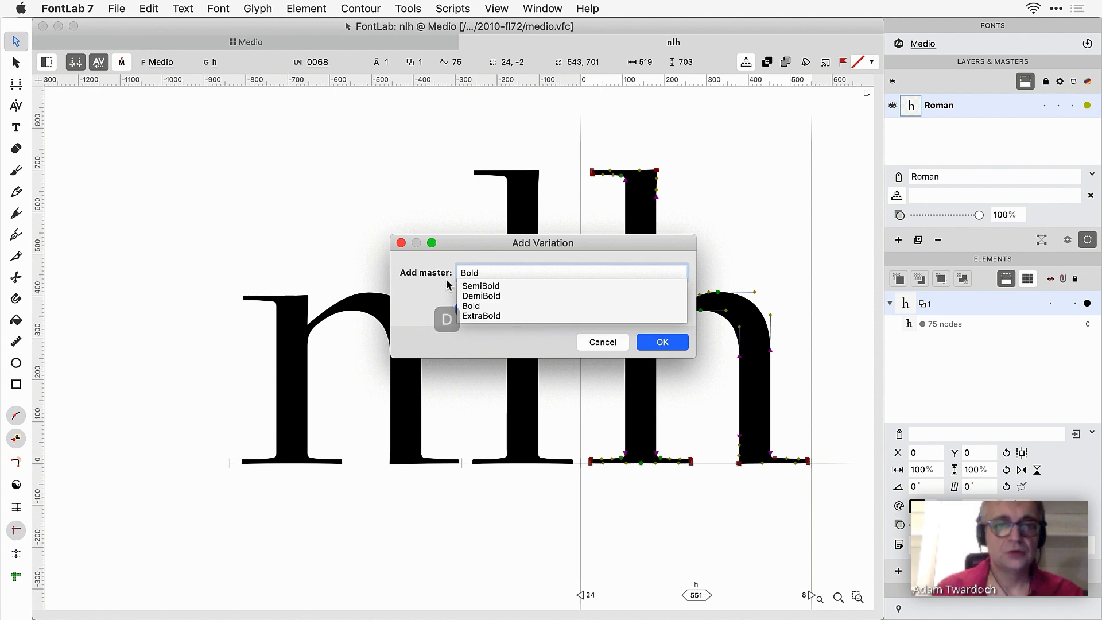
key(Return)
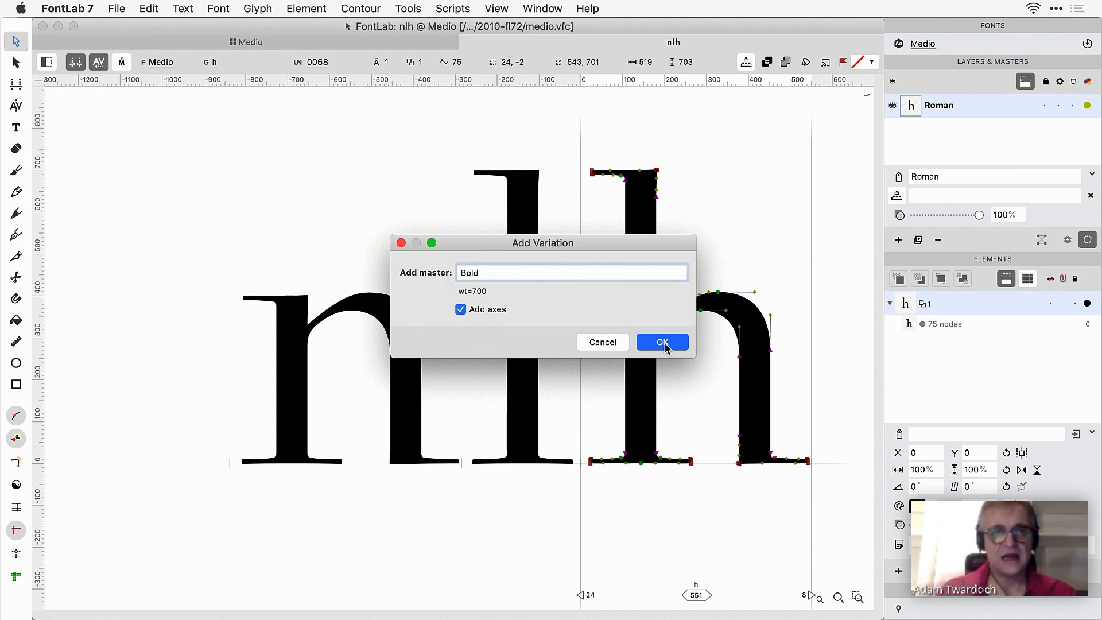
click(662, 342)
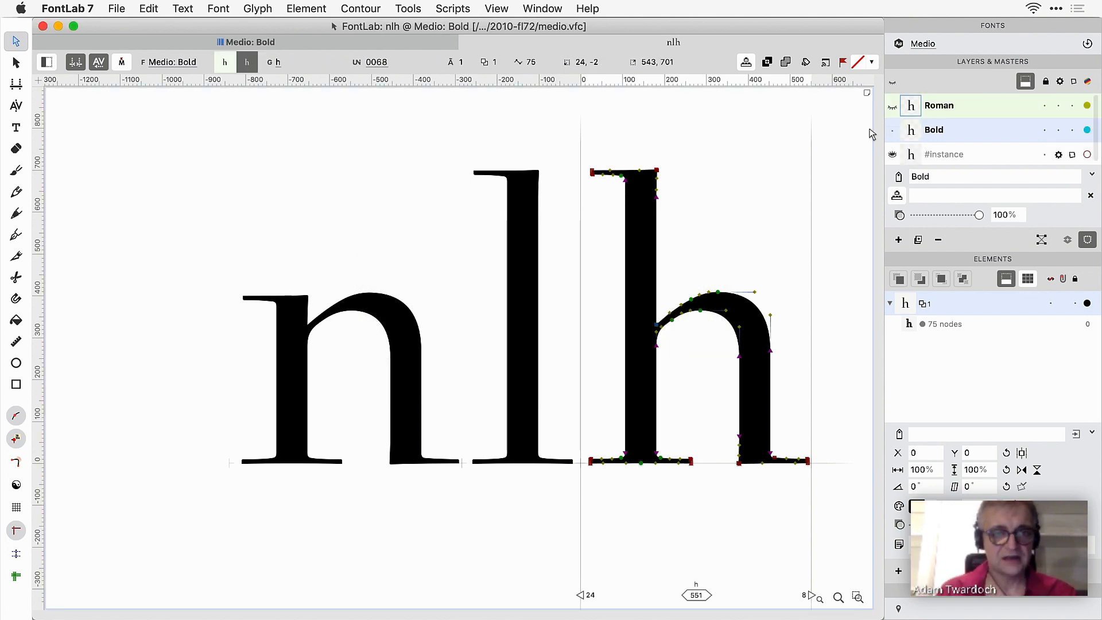
Step: Make the n the active glyph in the Bold master and turn on Quick Measurement
click(344, 344)
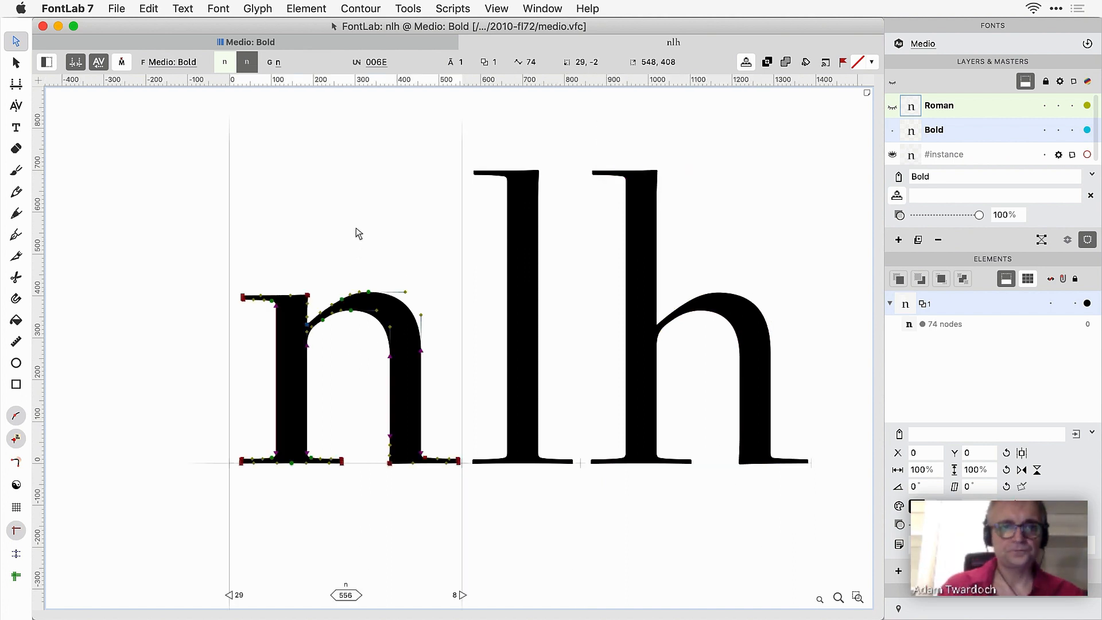
click(496, 8)
mouse_move(535, 199)
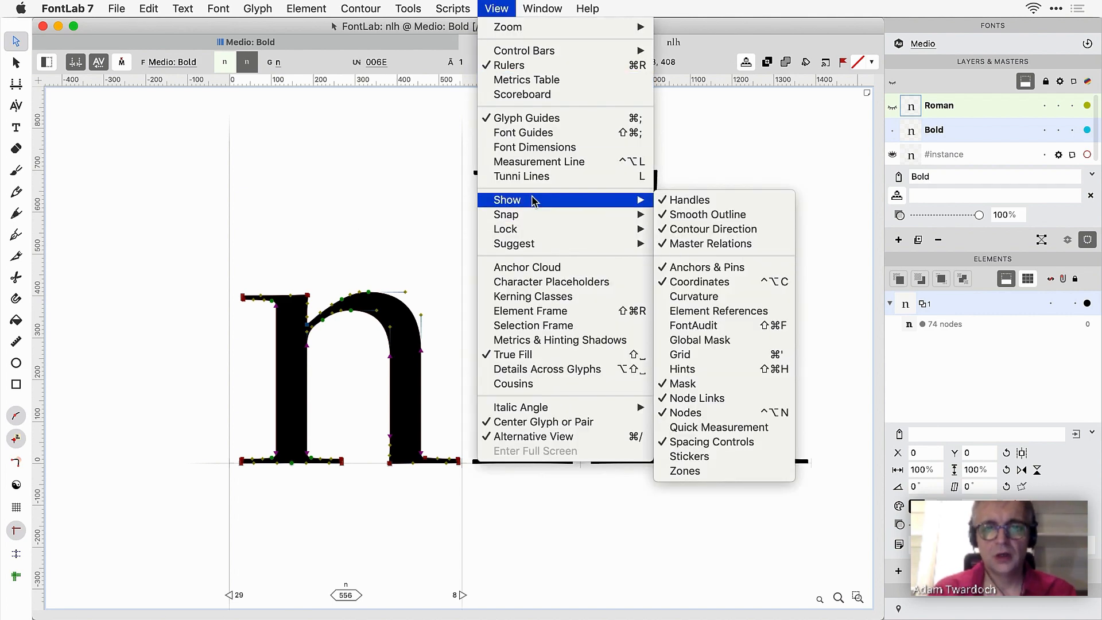
click(720, 427)
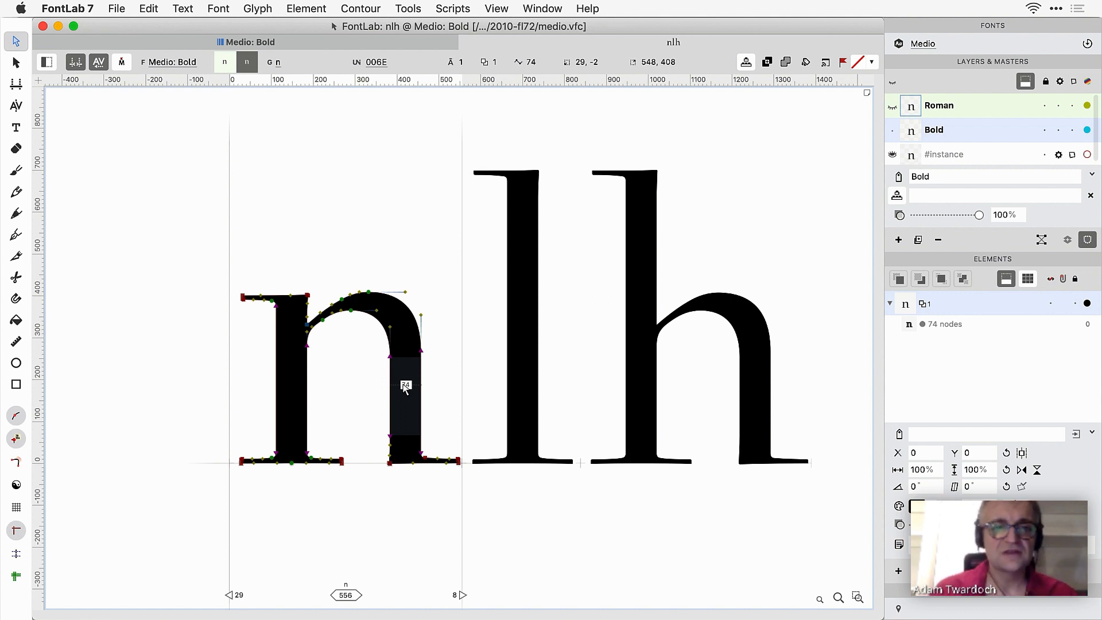
Step: In the Bold master's font info, set Suggest distance X to 30 and Suggest distance Y to 10
key(super+alt+i)
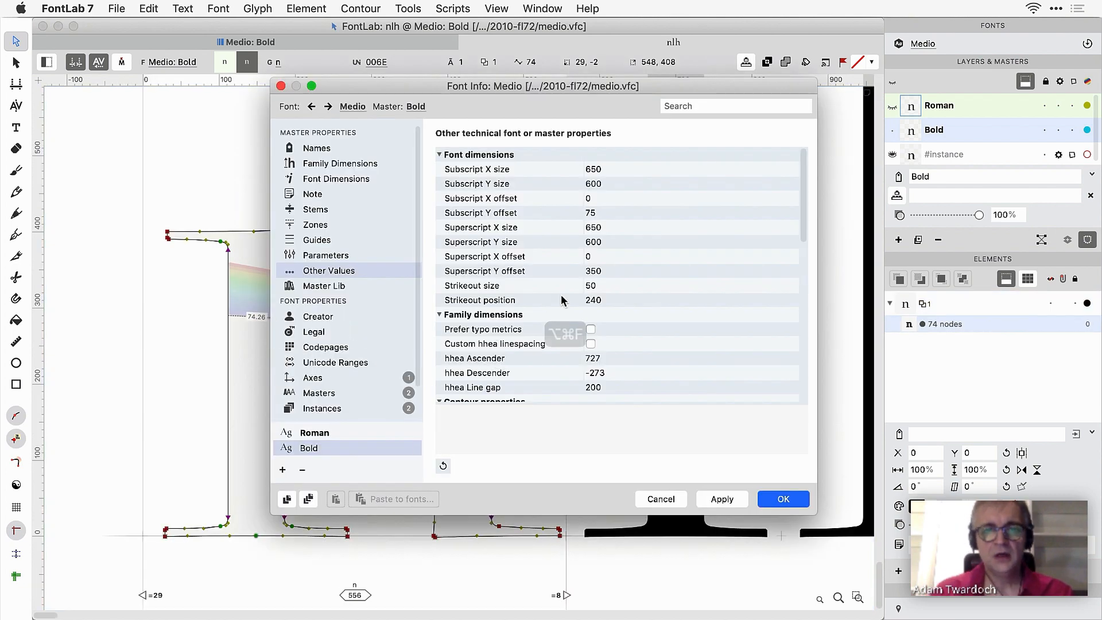
scroll(608, 287, down, 5)
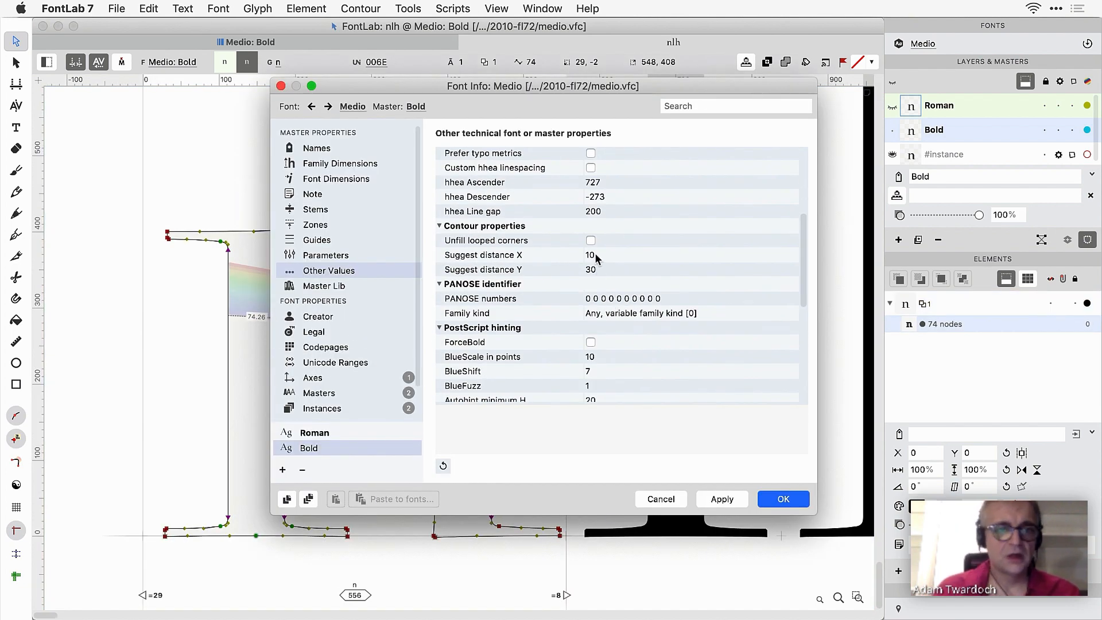
double_click(596, 256)
text(30)
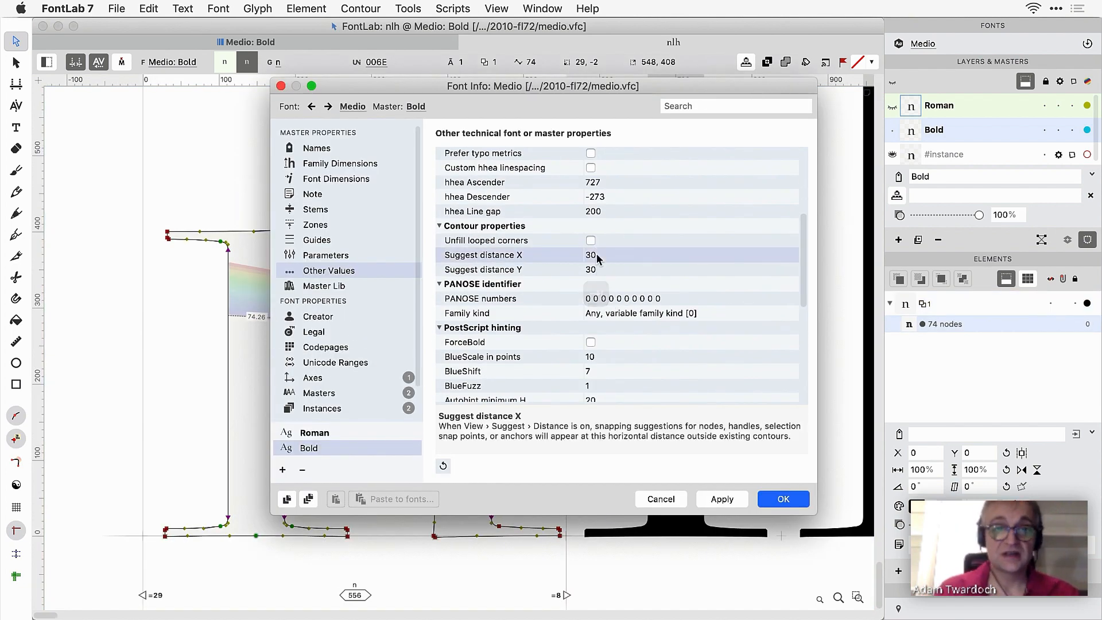
double_click(592, 268)
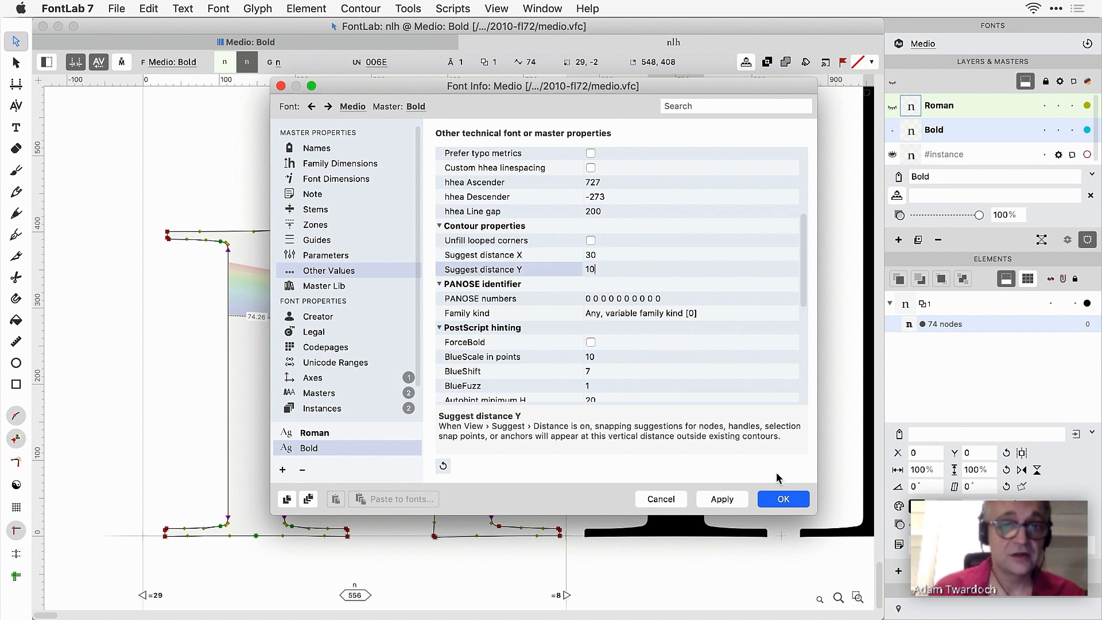
click(780, 499)
Step: Thicken the n's right stem by moving its inner edge to X 350 and its outer edge to X 484
drag(436, 410, 411, 412)
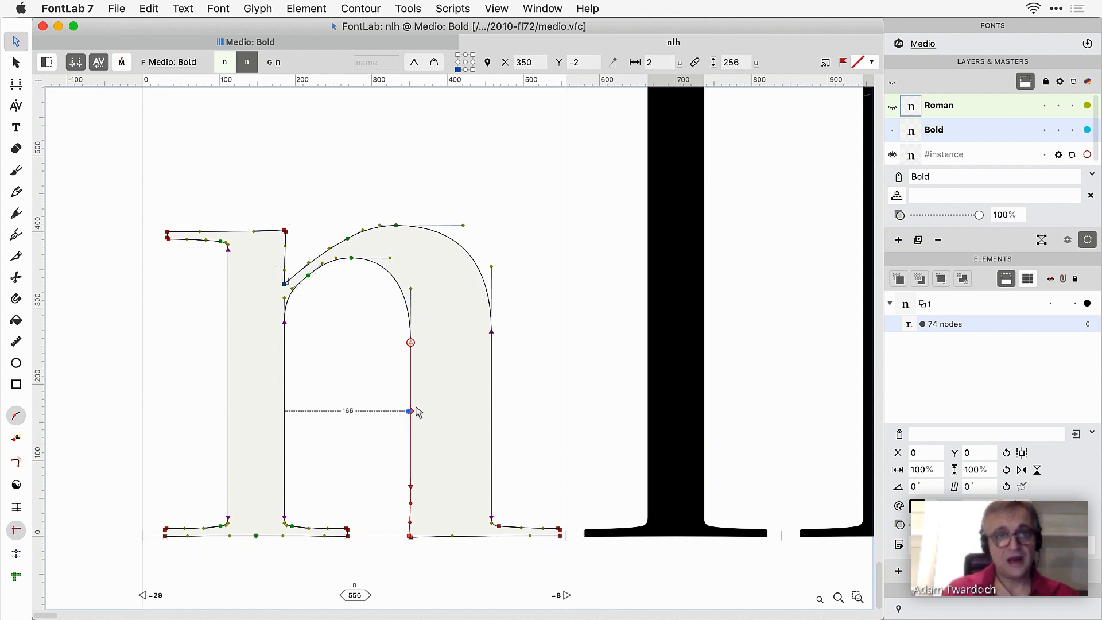
drag(476, 326, 517, 543)
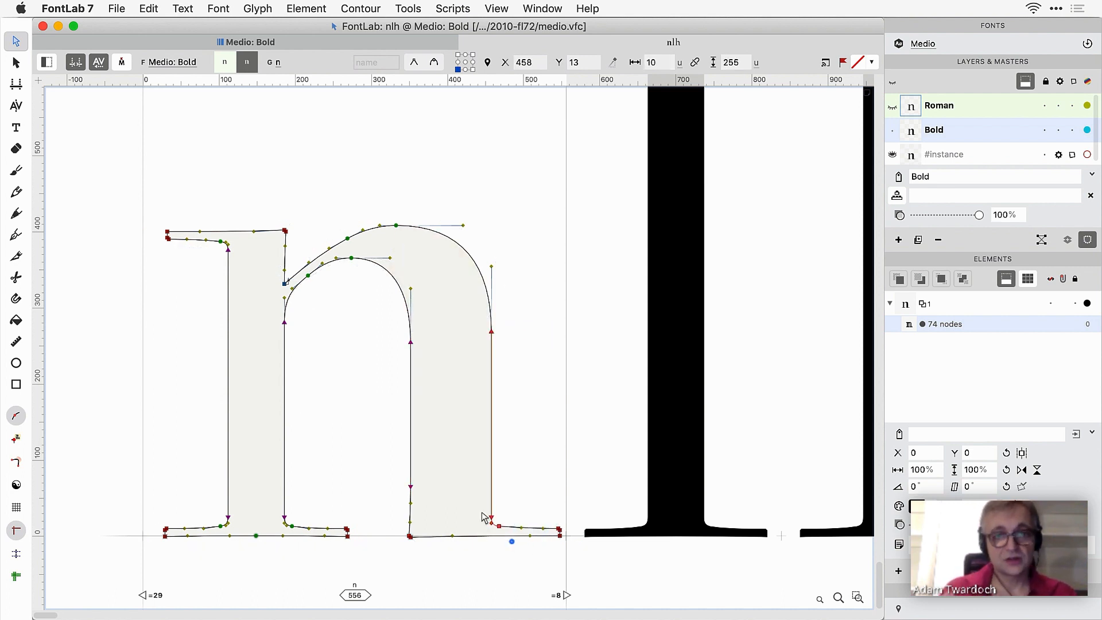
drag(491, 485, 513, 487)
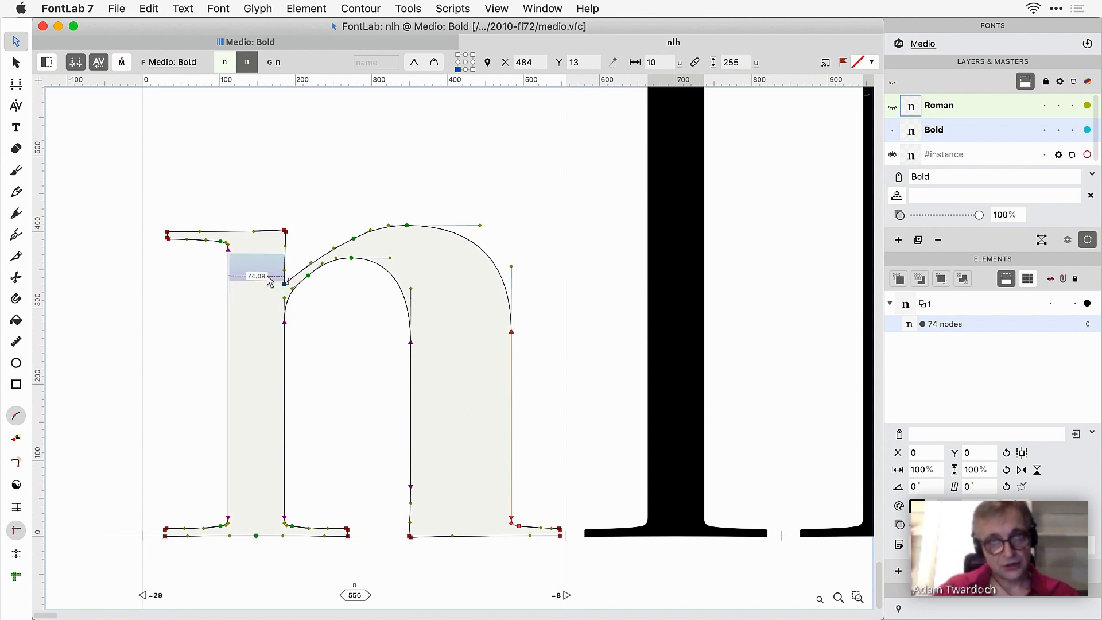
Step: Thicken the n's left stem by moving its right edge to X 219 and its left edge to X 78
drag(273, 217, 295, 542)
drag(287, 442, 310, 442)
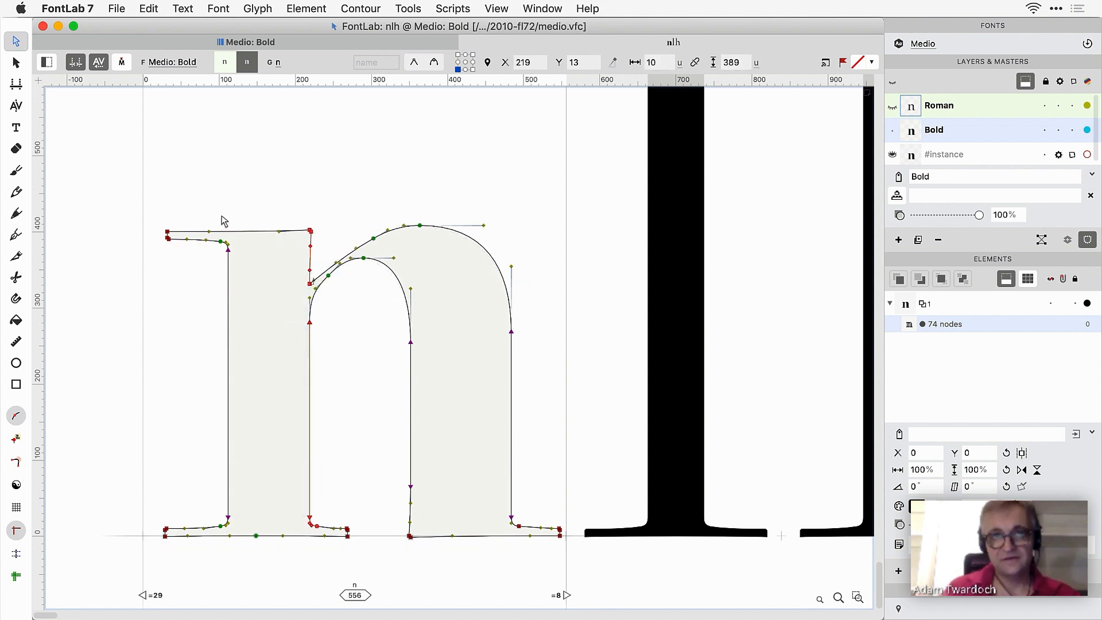
drag(224, 221, 246, 551)
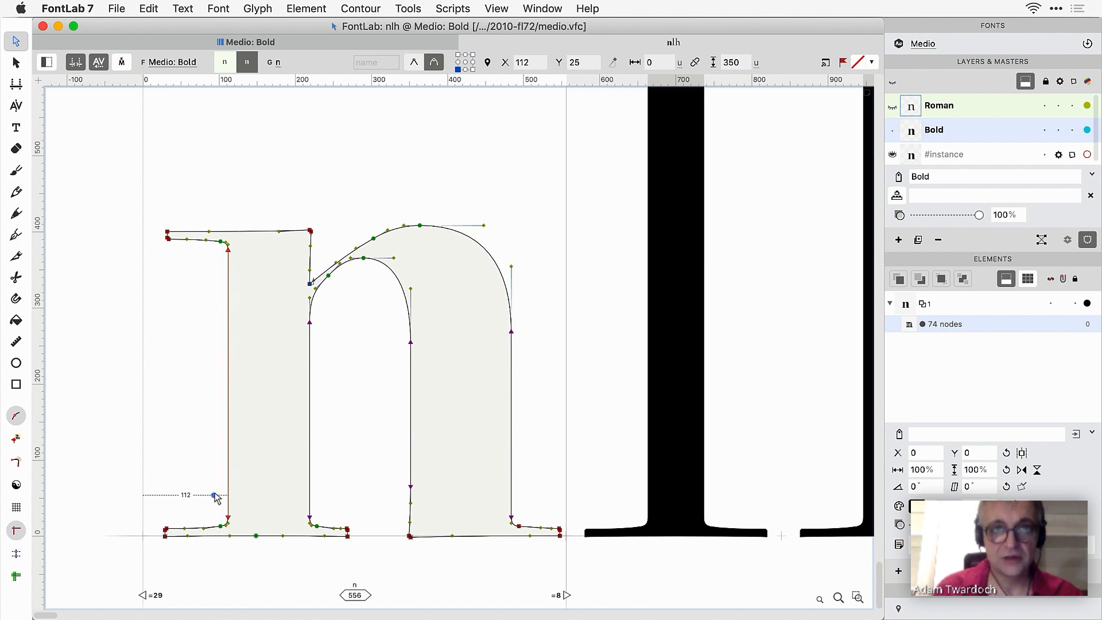
drag(227, 494, 204, 497)
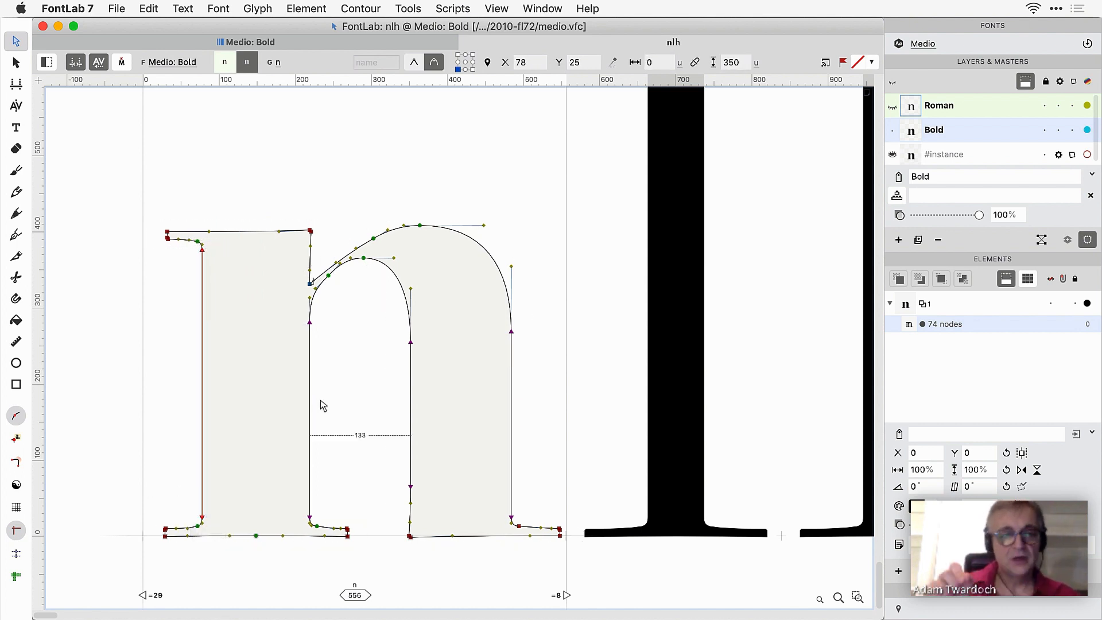
Step: Raise the curve handle near the join of the n's arch and left stem to Y 367
click(337, 262)
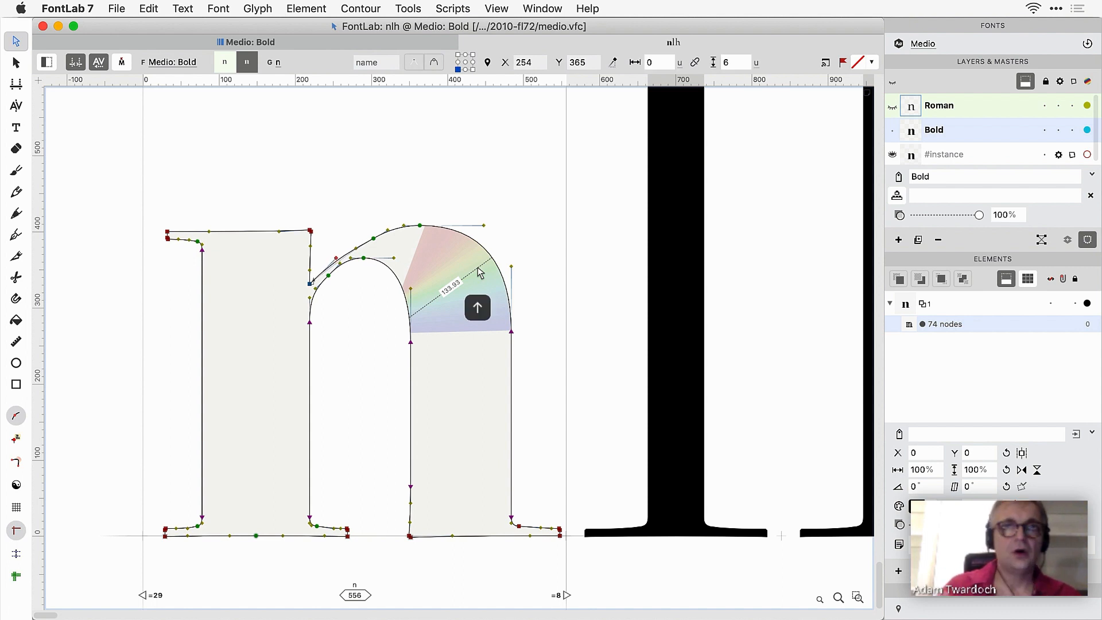
key(Up)
key(Up)
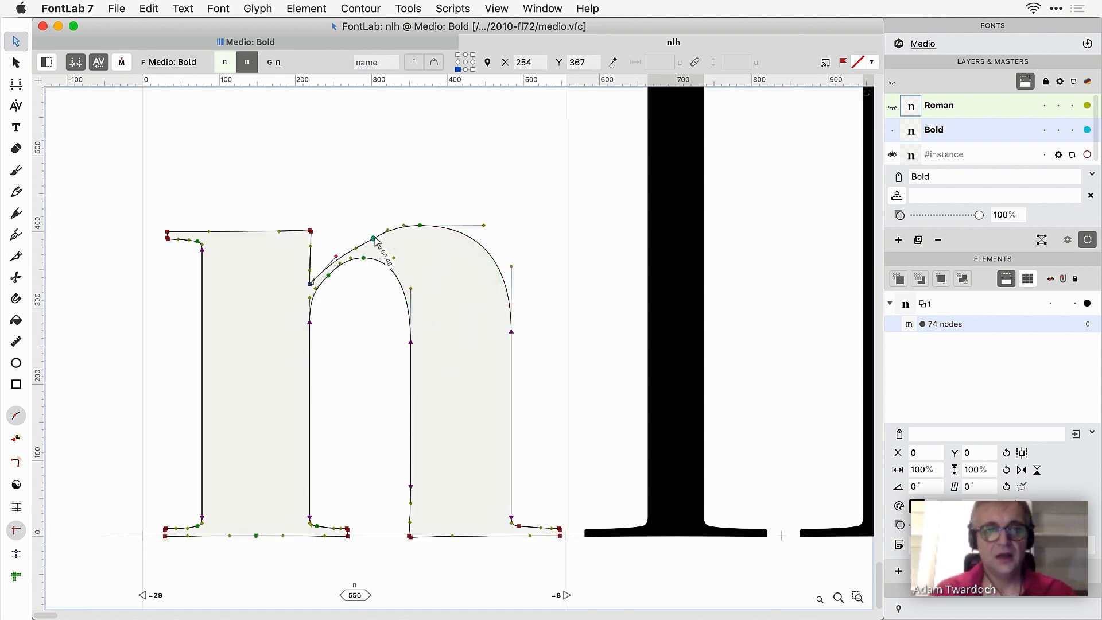
Step: Make the node on the upper-left slope of the n's outer arch Genius, and raise its lower handle to Y 381
right_click(374, 238)
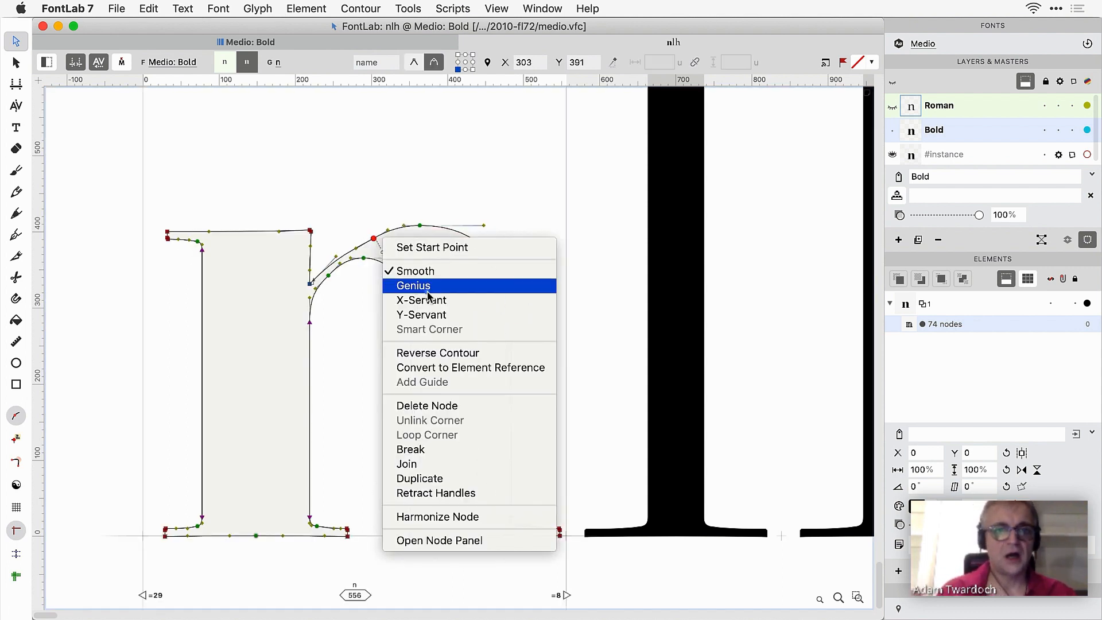
click(404, 283)
click(357, 247)
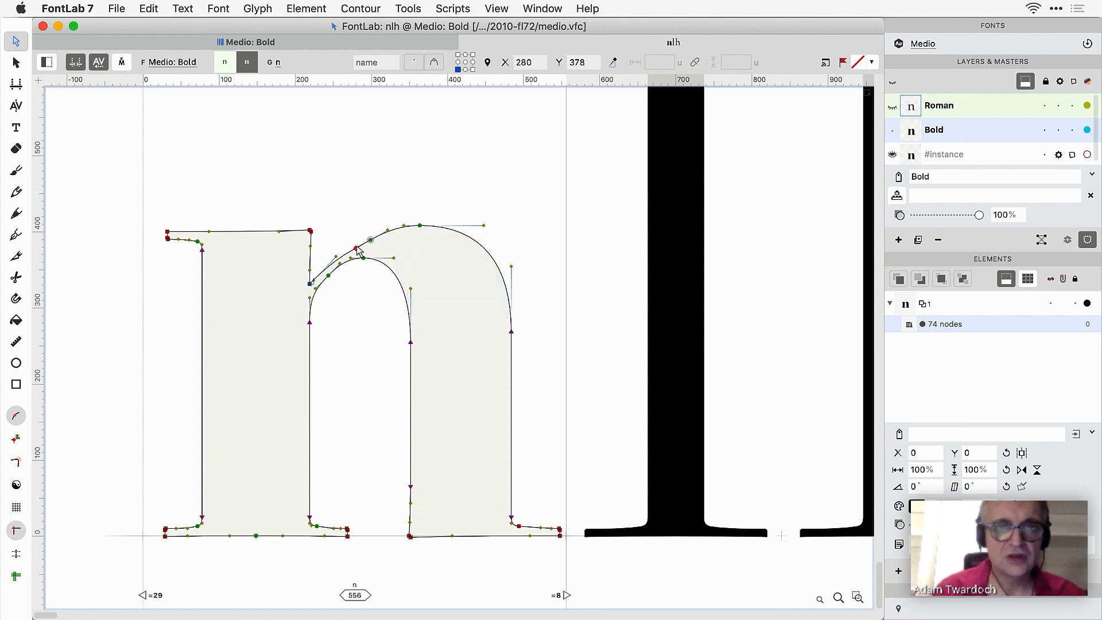
key(Up)
key(Up)
key(space)
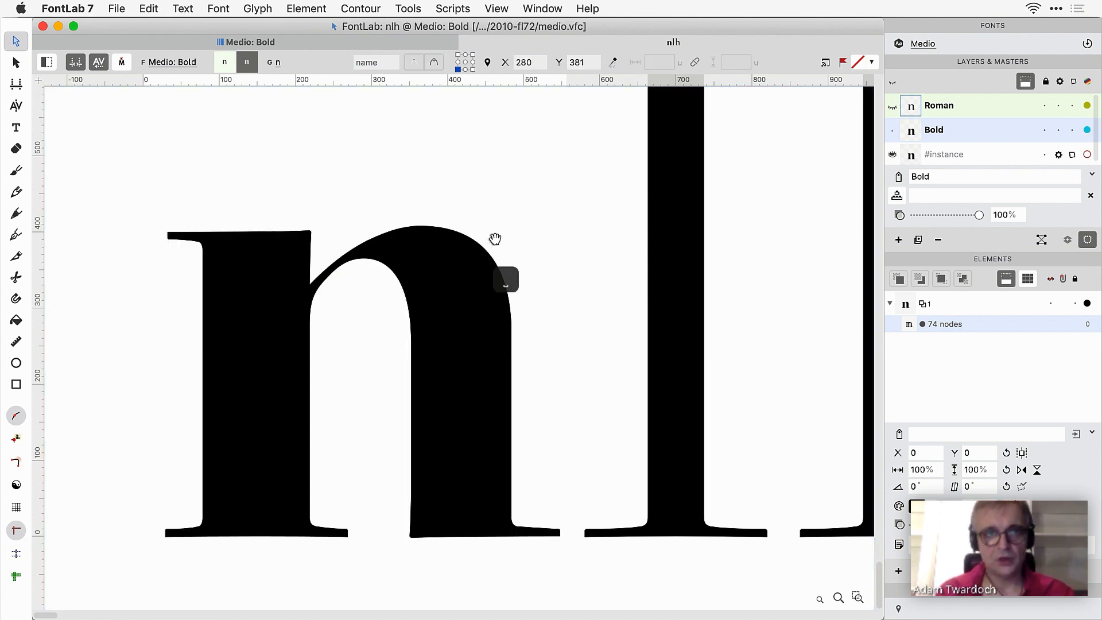
Step: Insert an o after the n and narrow its counter to about 140 units, with the left node at X 182
click(16, 126)
click(899, 607)
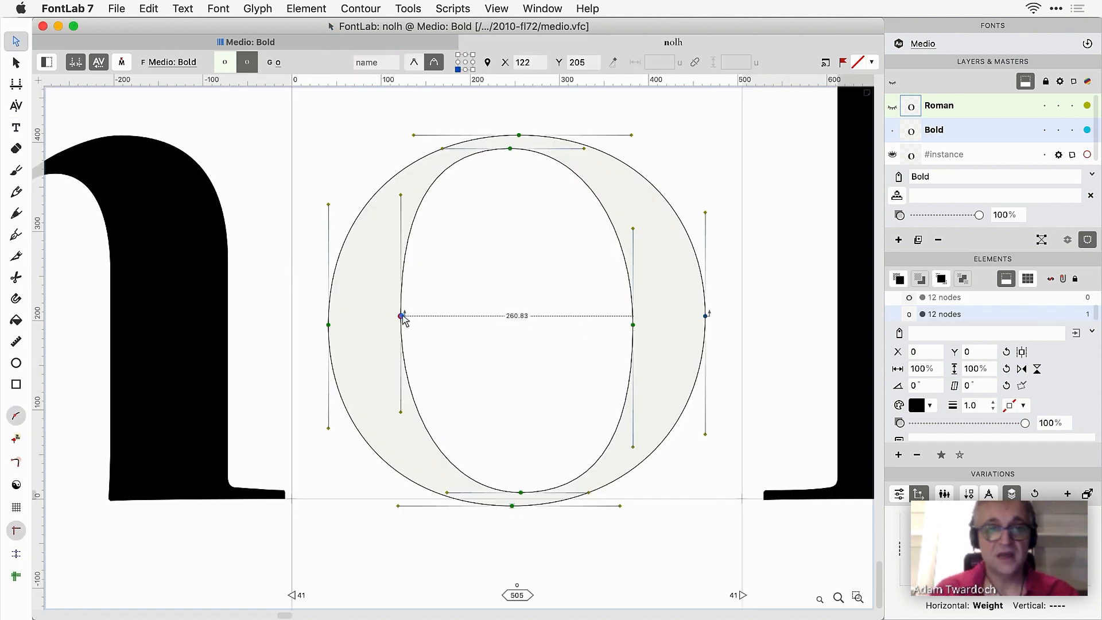
drag(402, 317, 427, 315)
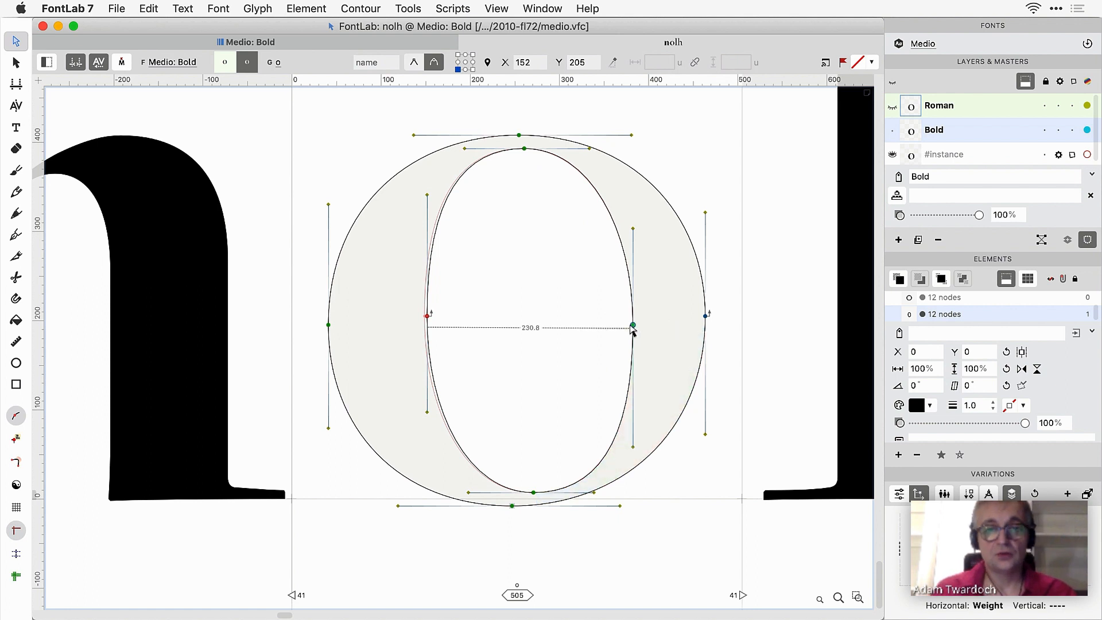
drag(634, 325, 581, 326)
drag(427, 316, 455, 315)
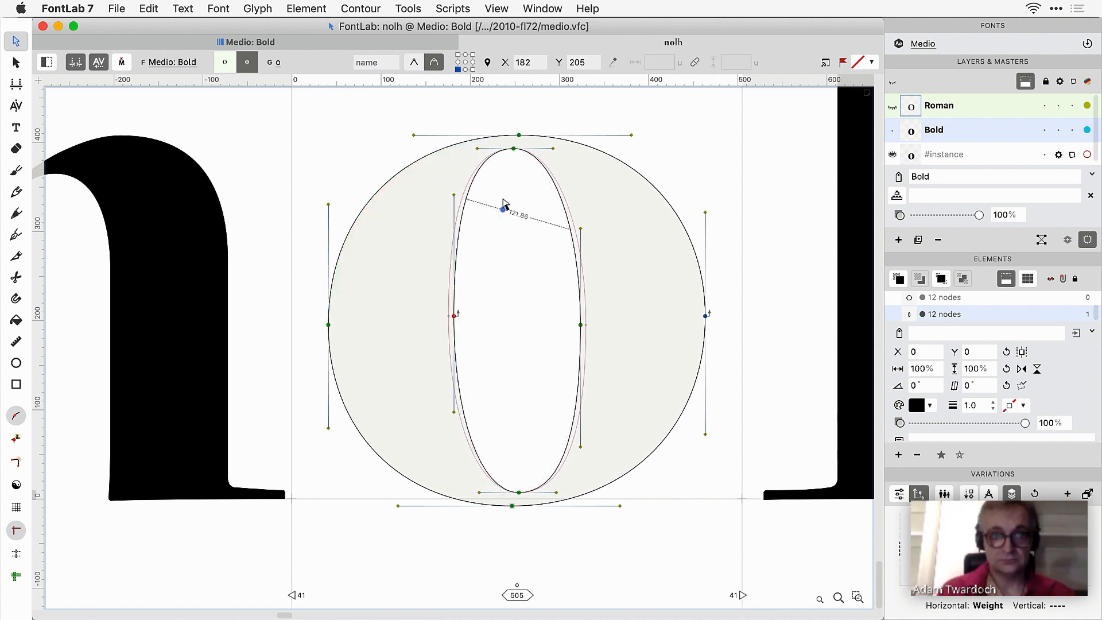
Step: Shorten the o's counter by moving its top node down to Y 383 and its bottom node up to about Y 17
click(518, 150)
drag(518, 151, 514, 160)
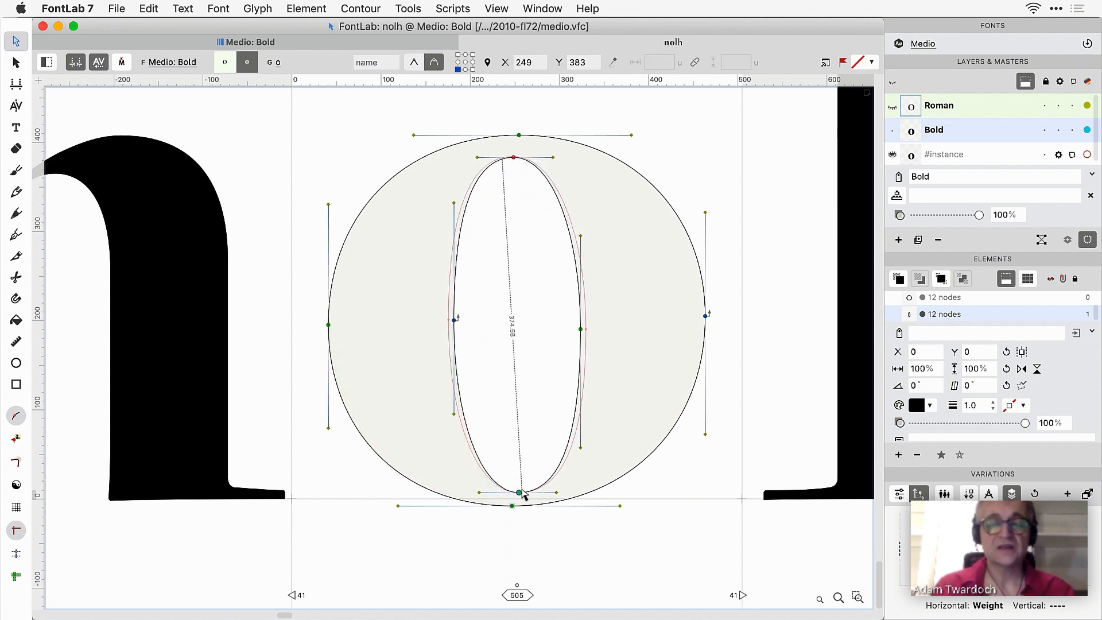
drag(522, 489, 514, 488)
click(492, 373)
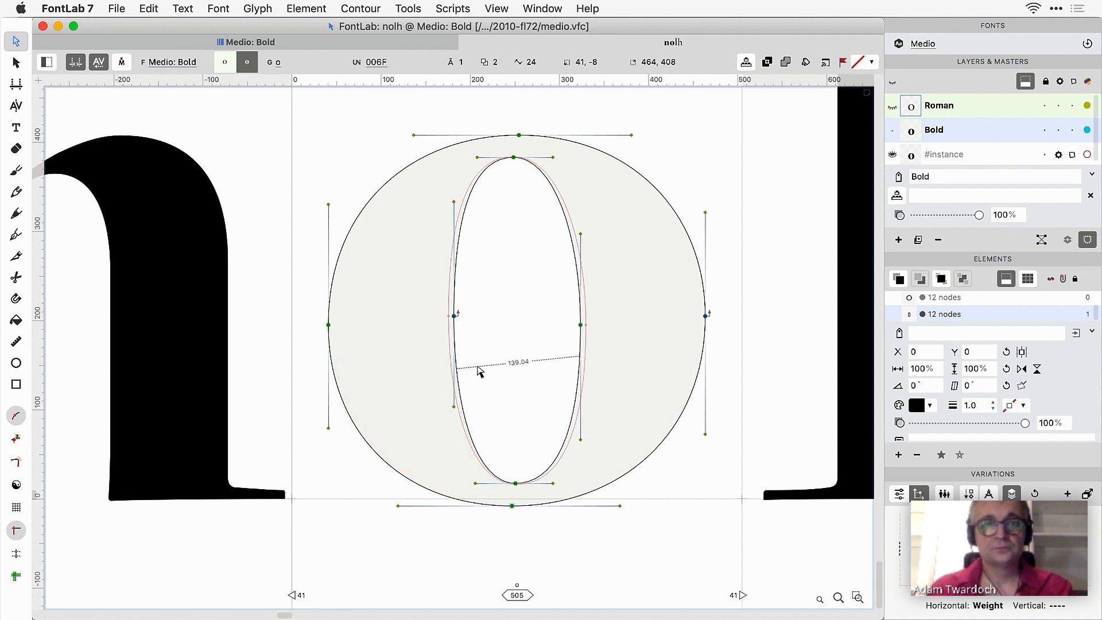
Step: Bind both sidebearings of the o at 41, and widen the letter by moving its right half outward to X 505
key(m)
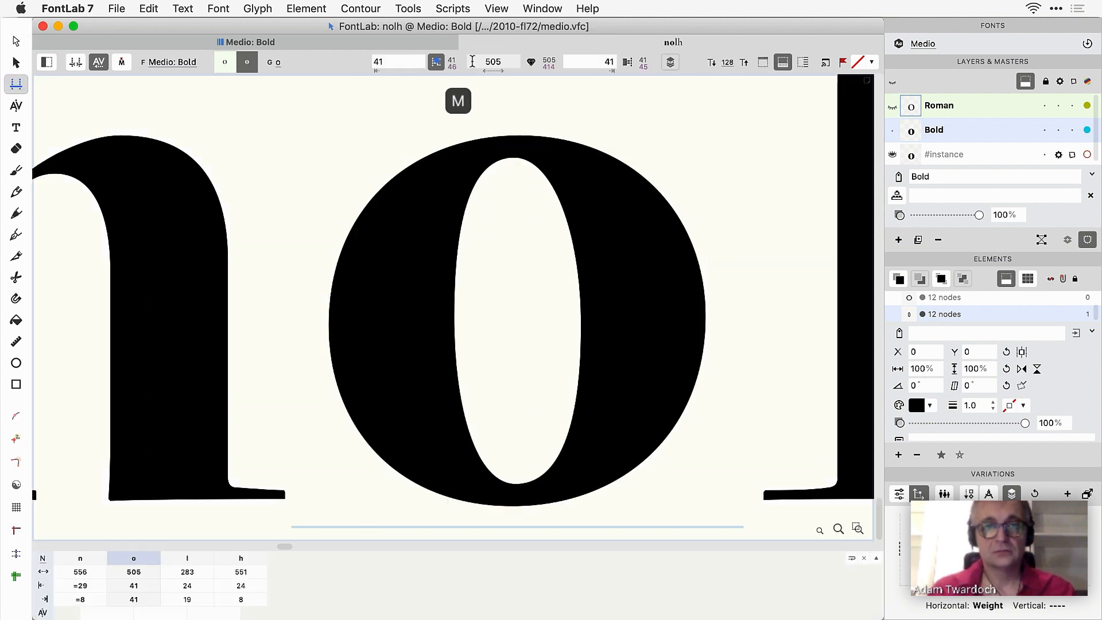
key(a)
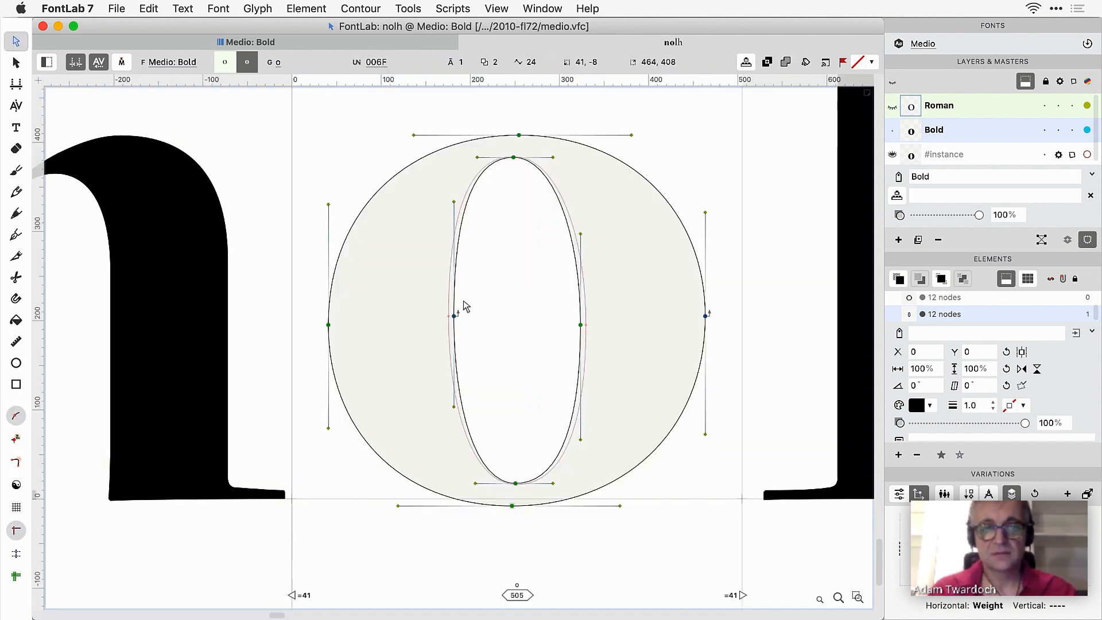
drag(484, 290, 296, 330)
click(516, 344)
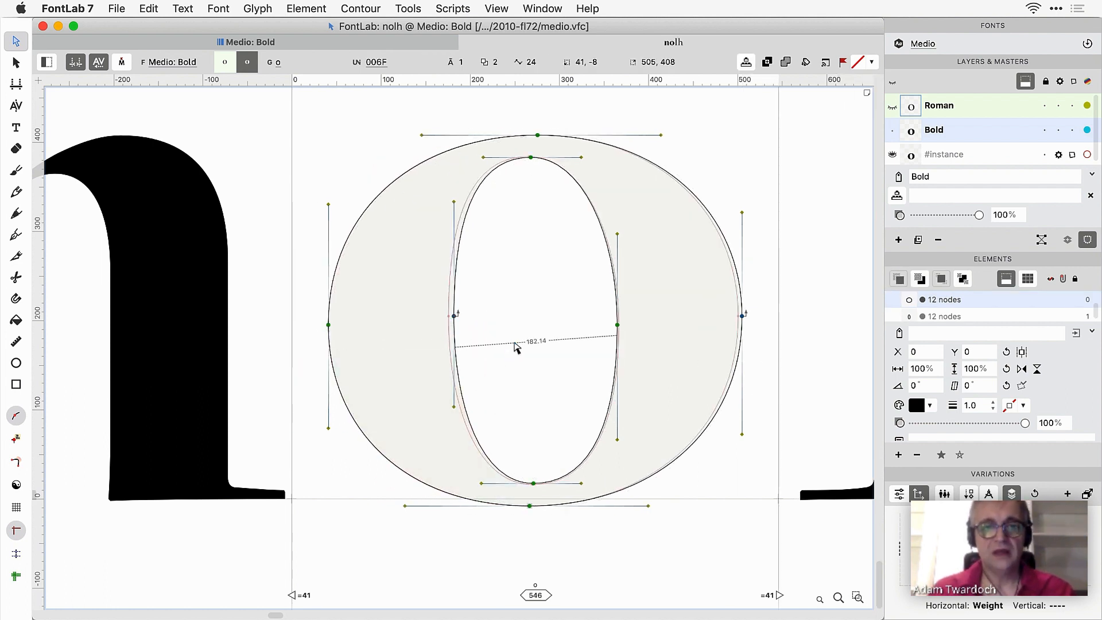
scroll(517, 346, down, 3)
scroll(516, 347, down, 2)
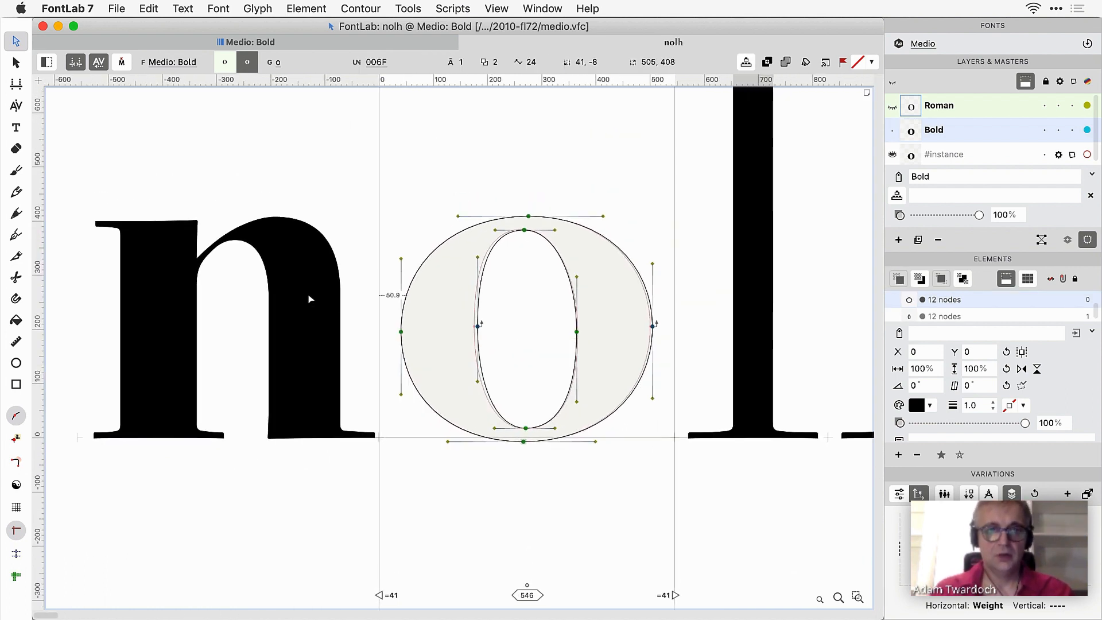
Step: Activate the Bold master for the digit 2 in the Aileron font and preview the light end of the Weight axis
key(t)
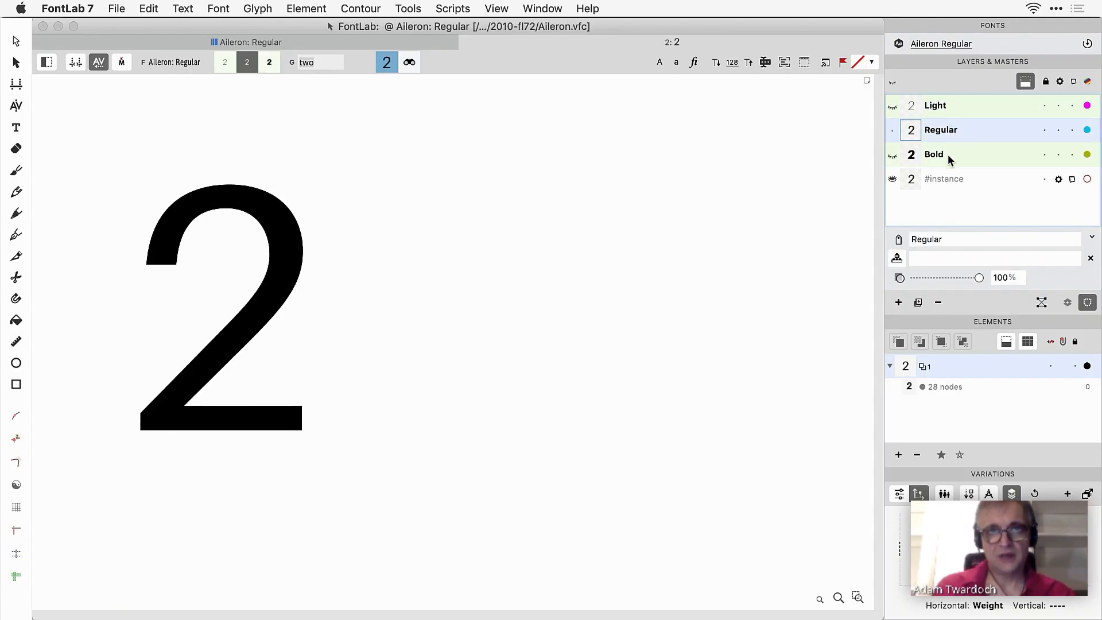
click(951, 155)
drag(1079, 548, 906, 548)
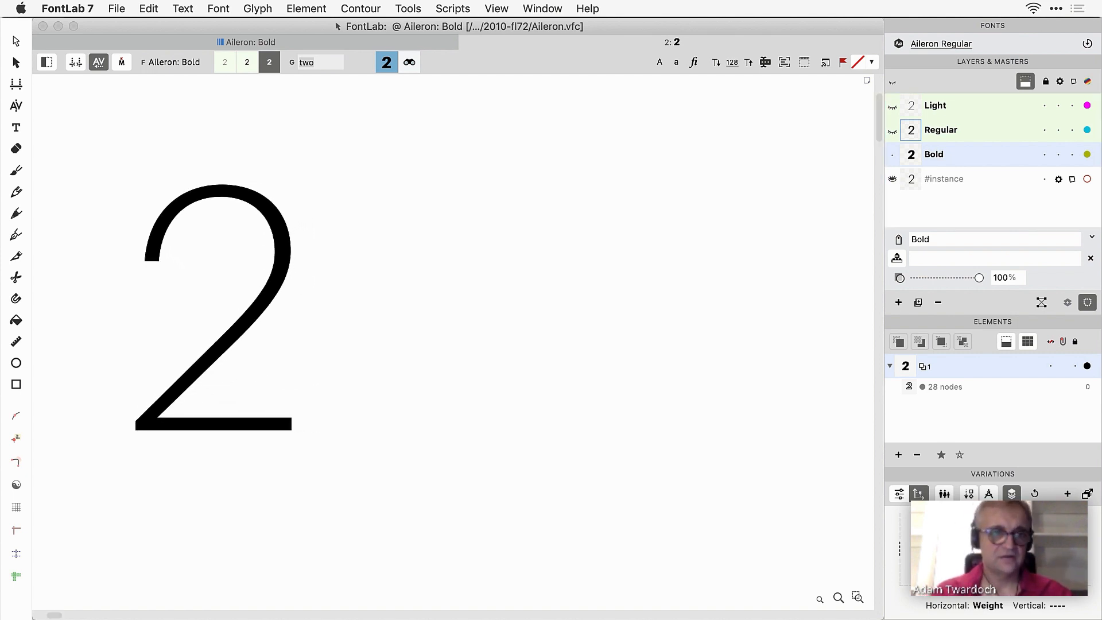
Step: Generate a twosuperior glyph from the two in all masters, using the recipe twosuperior=two
click(316, 380)
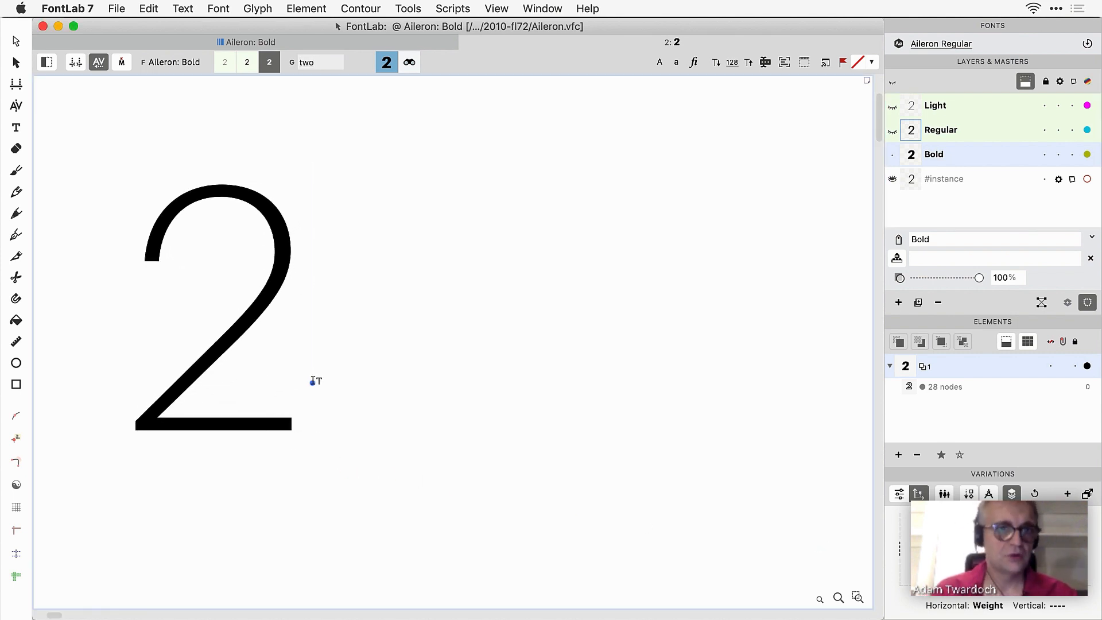
click(219, 9)
click(247, 41)
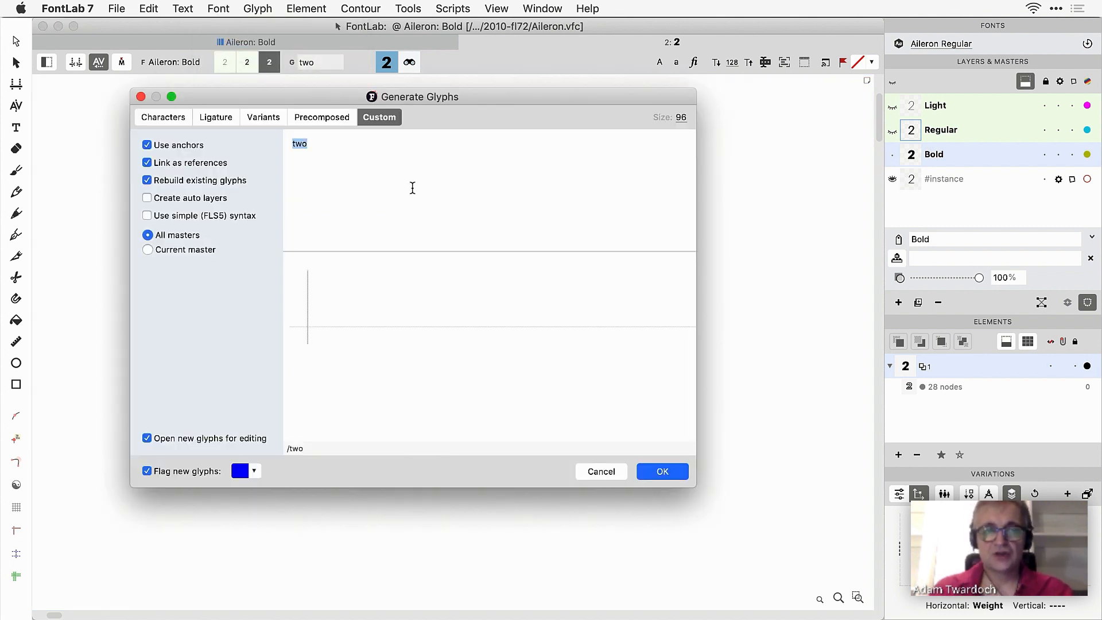
text(twosuperior)
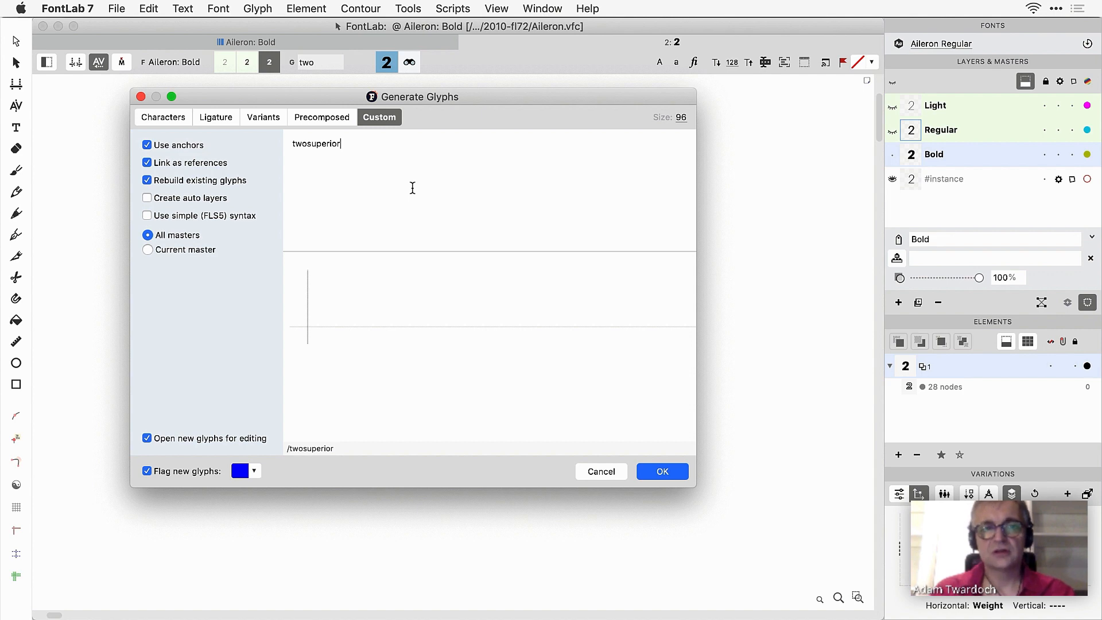
text(=two)
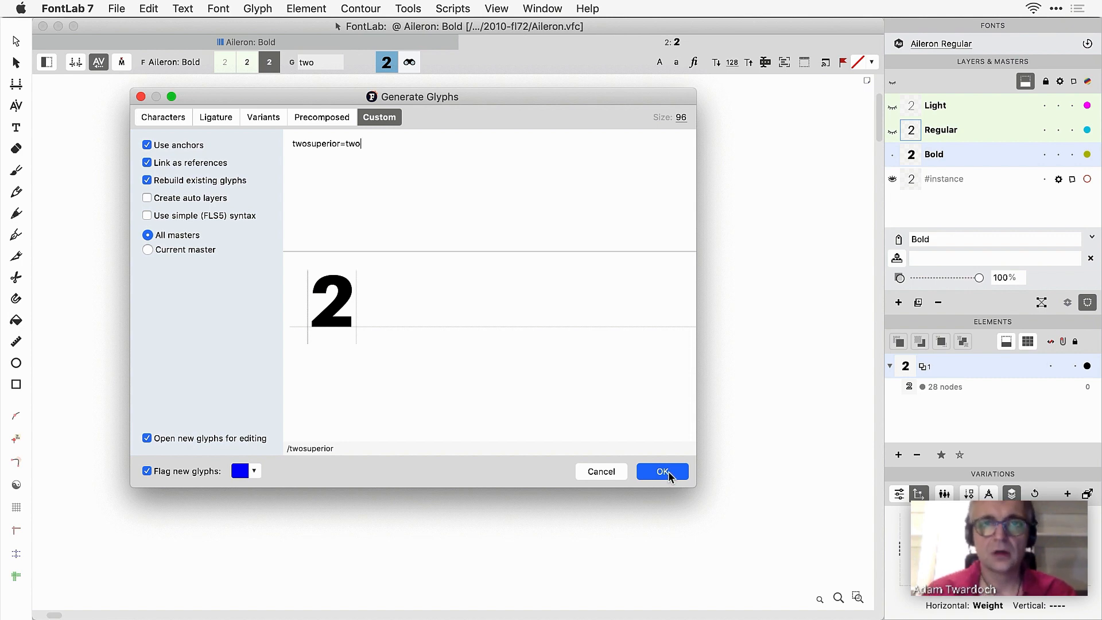
click(662, 471)
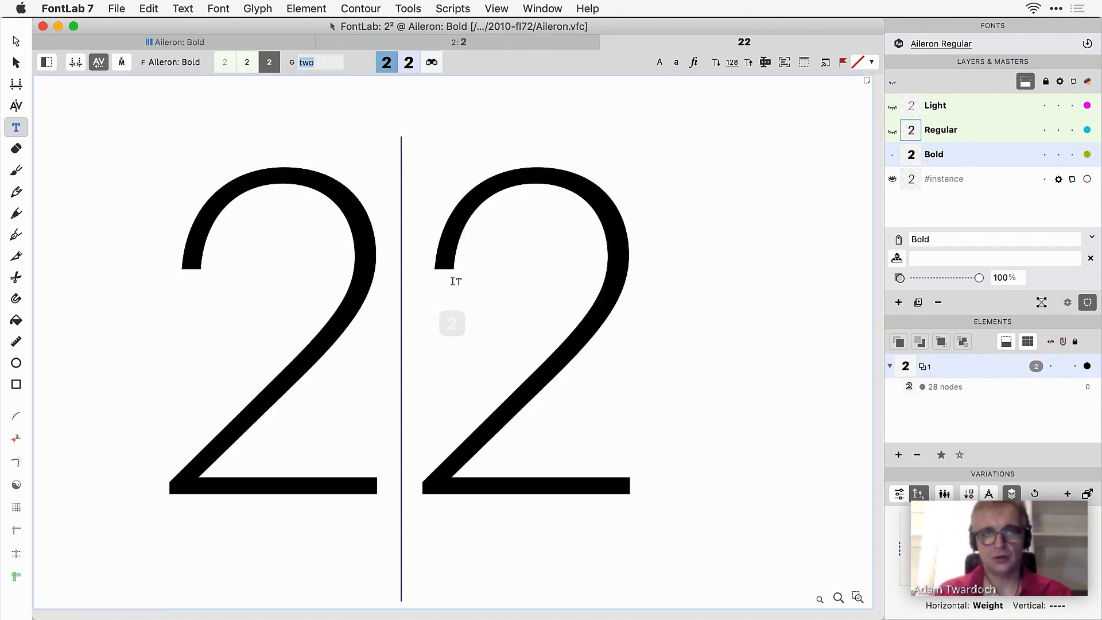
Step: Open twosuperior for editing in the Bold master and scale its two component to 60% horizontally and vertically
key(Escape)
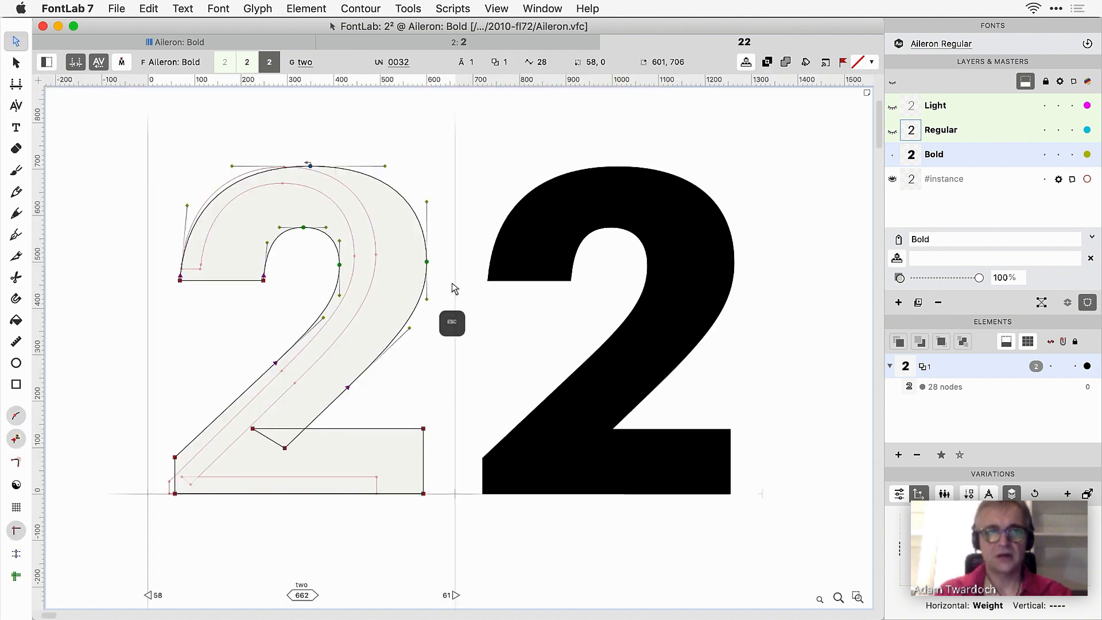
double_click(660, 259)
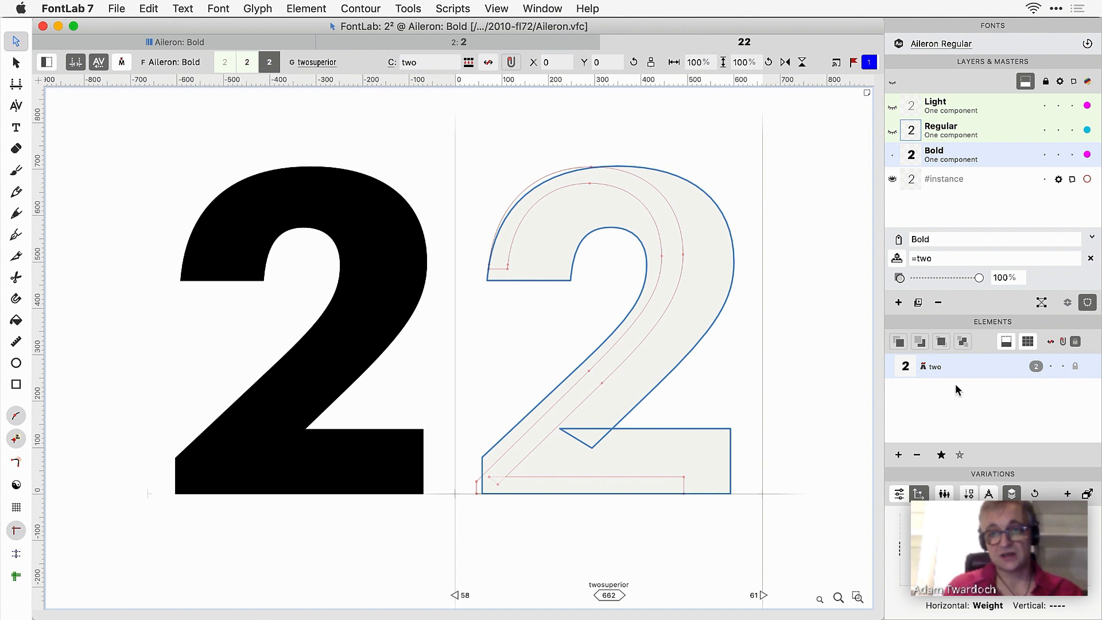
click(1005, 343)
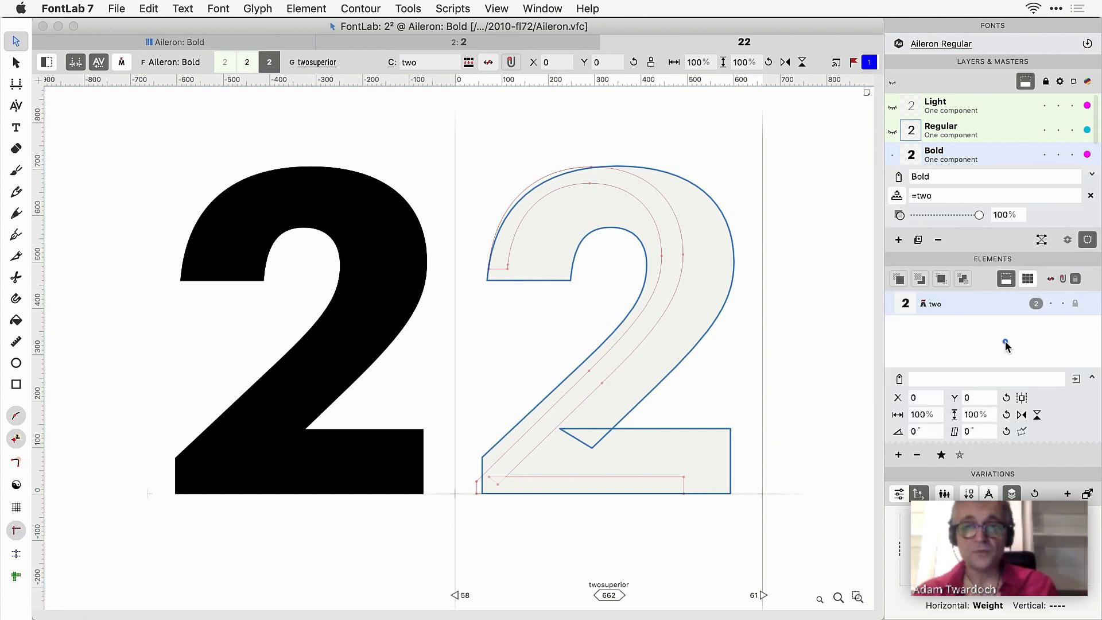
click(1092, 377)
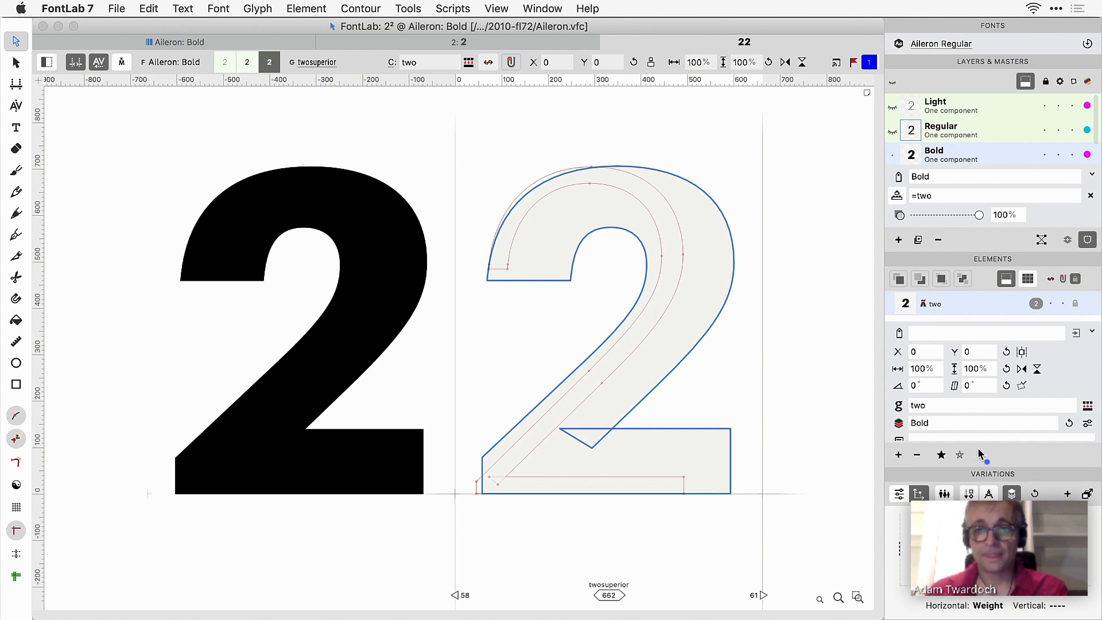
double_click(922, 368)
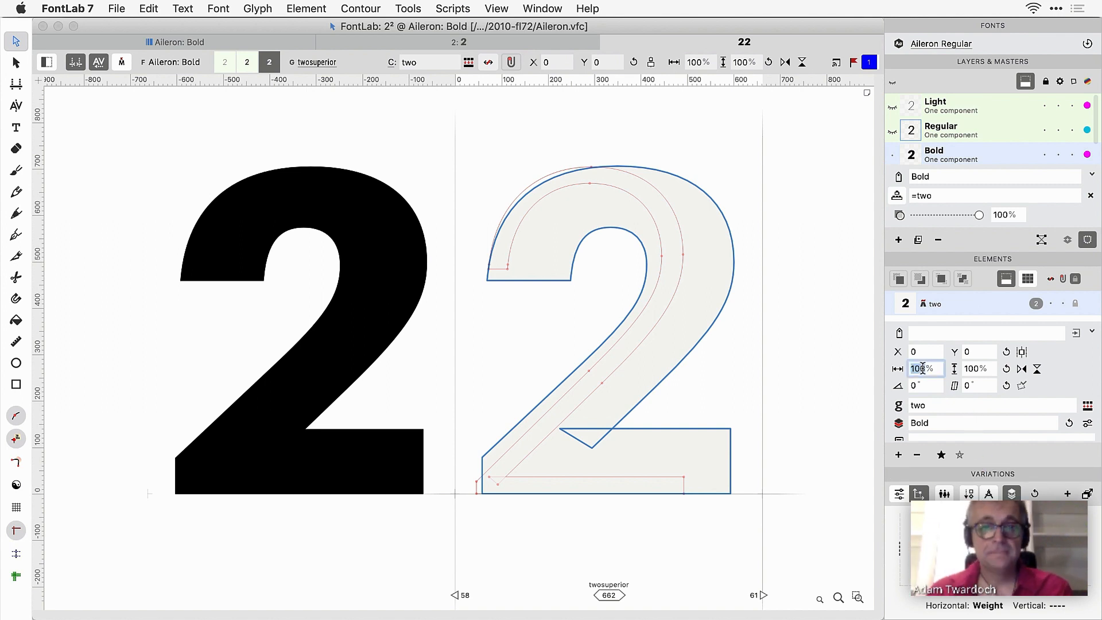
text(60)
key(Tab)
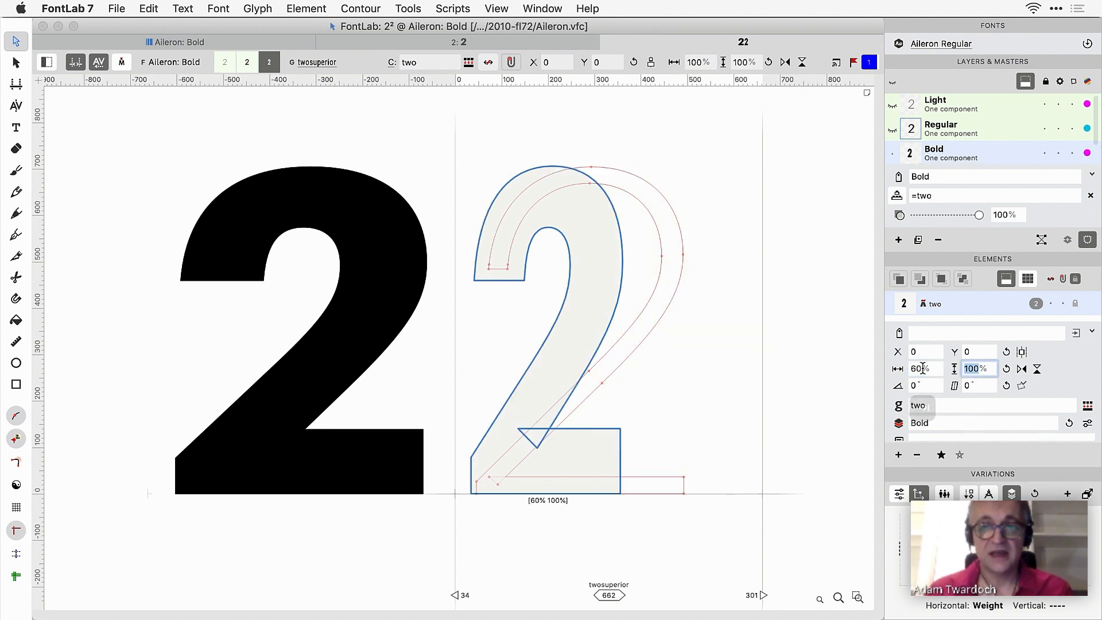
text(60)
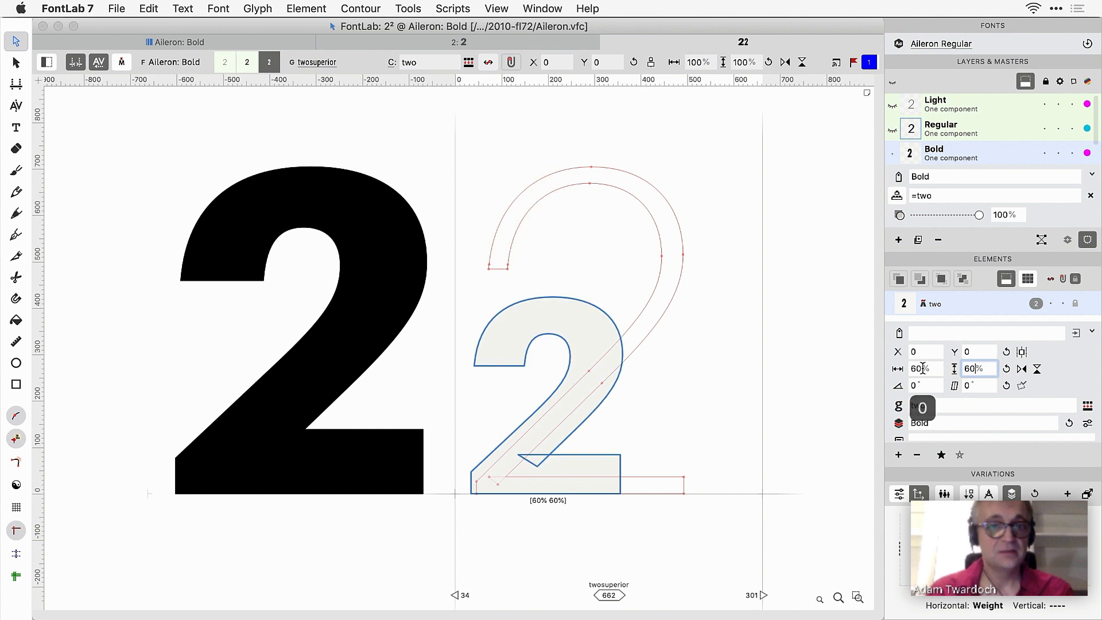
Step: Extend the Weight axis's design coordinates to a range of 1 to 1100 in the font's axis settings
click(1087, 424)
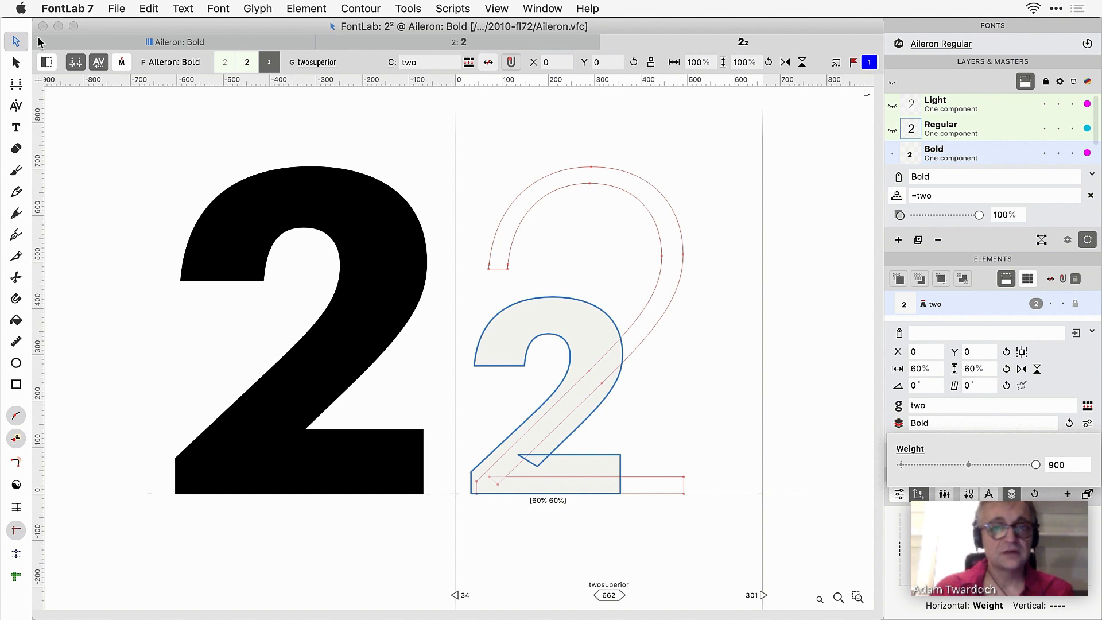
click(117, 8)
click(145, 261)
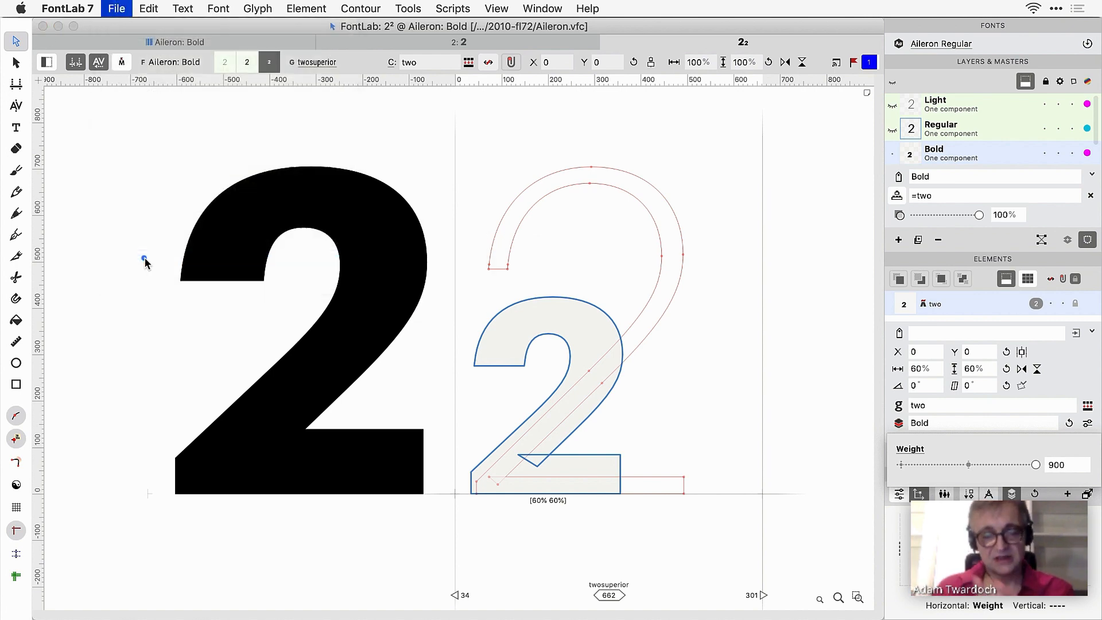
click(313, 377)
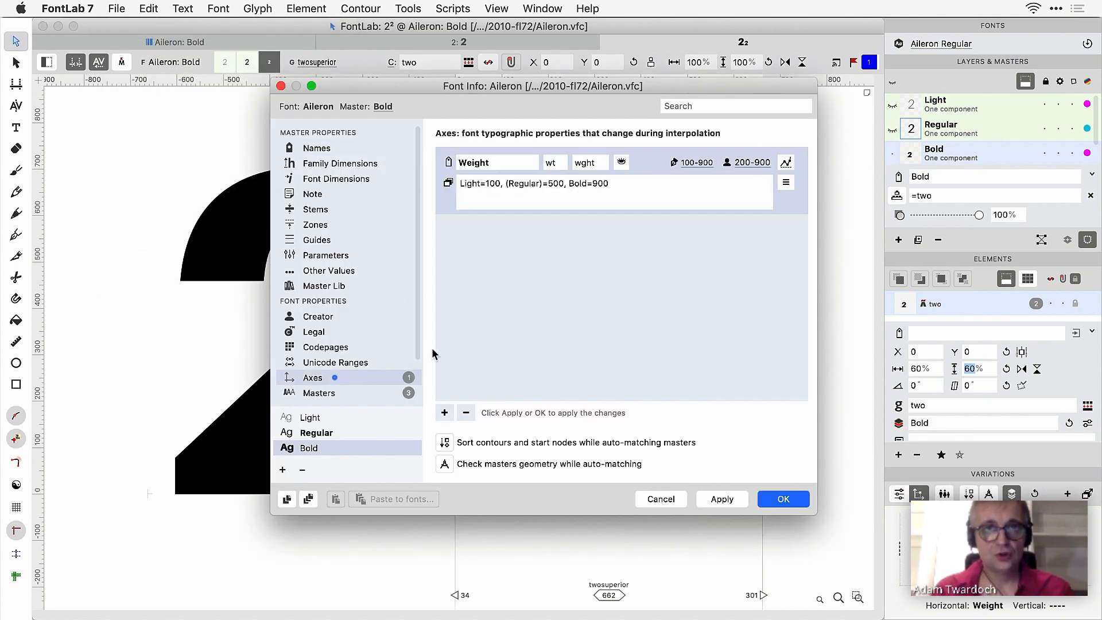
click(786, 164)
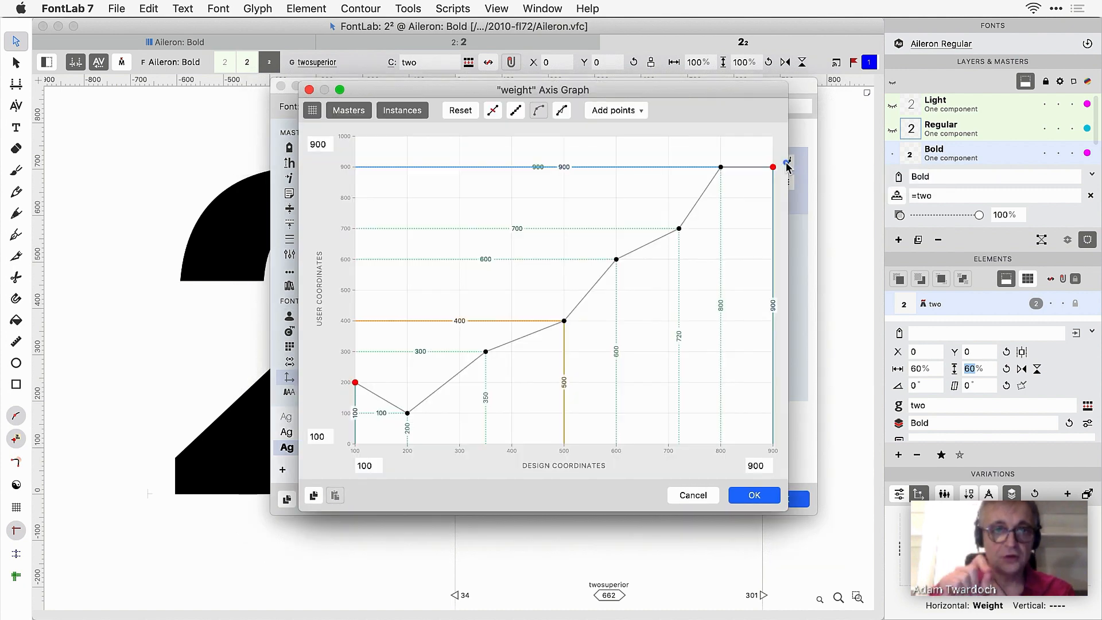
double_click(753, 465)
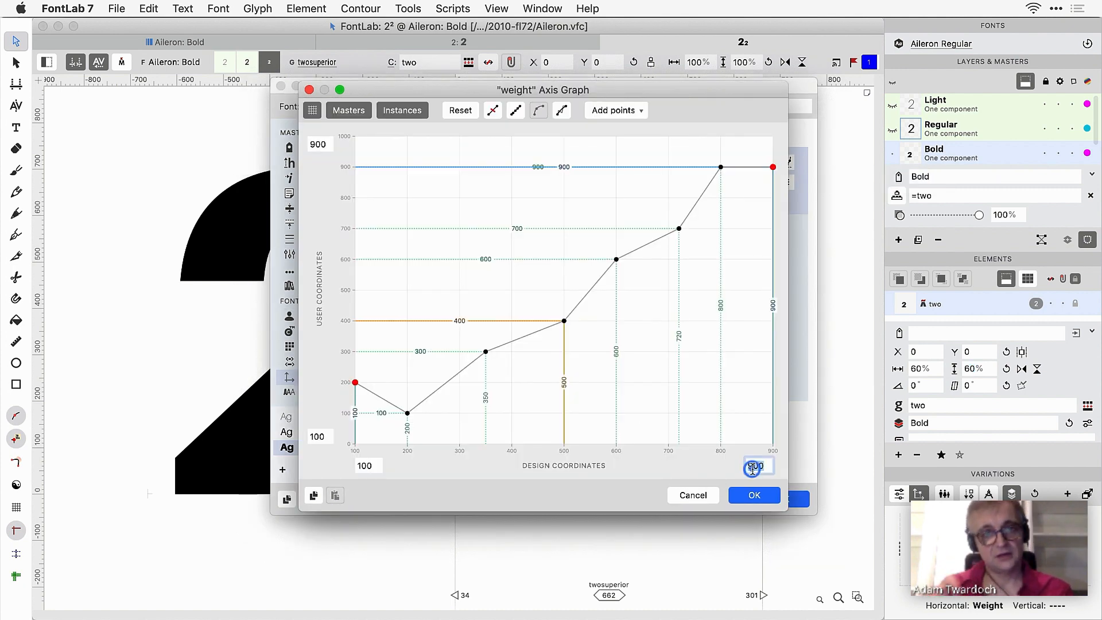
text(1100)
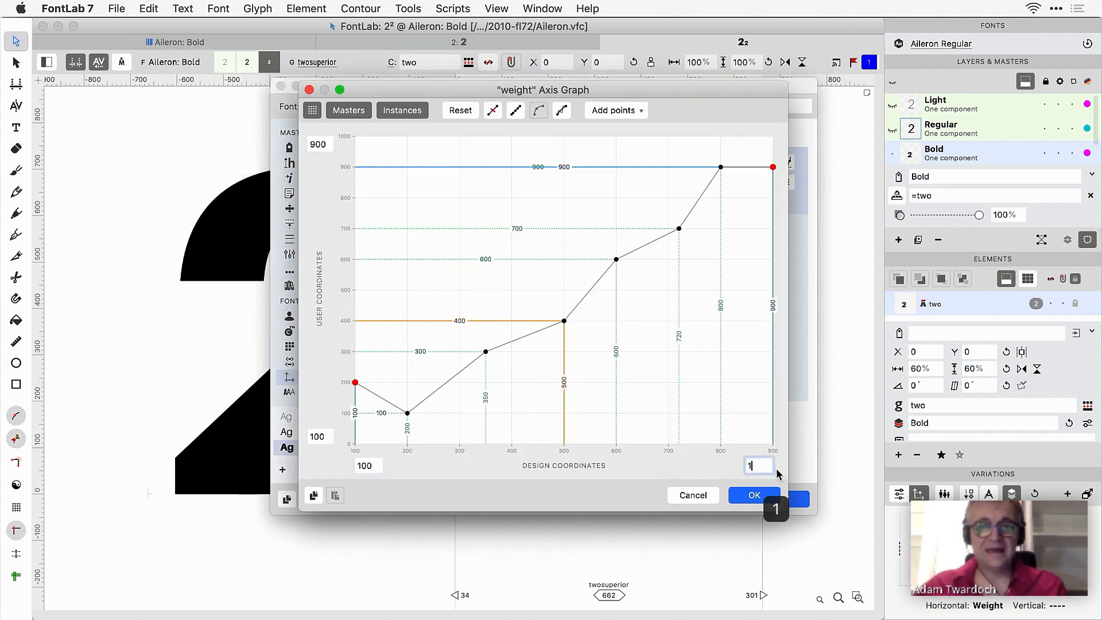
double_click(362, 466)
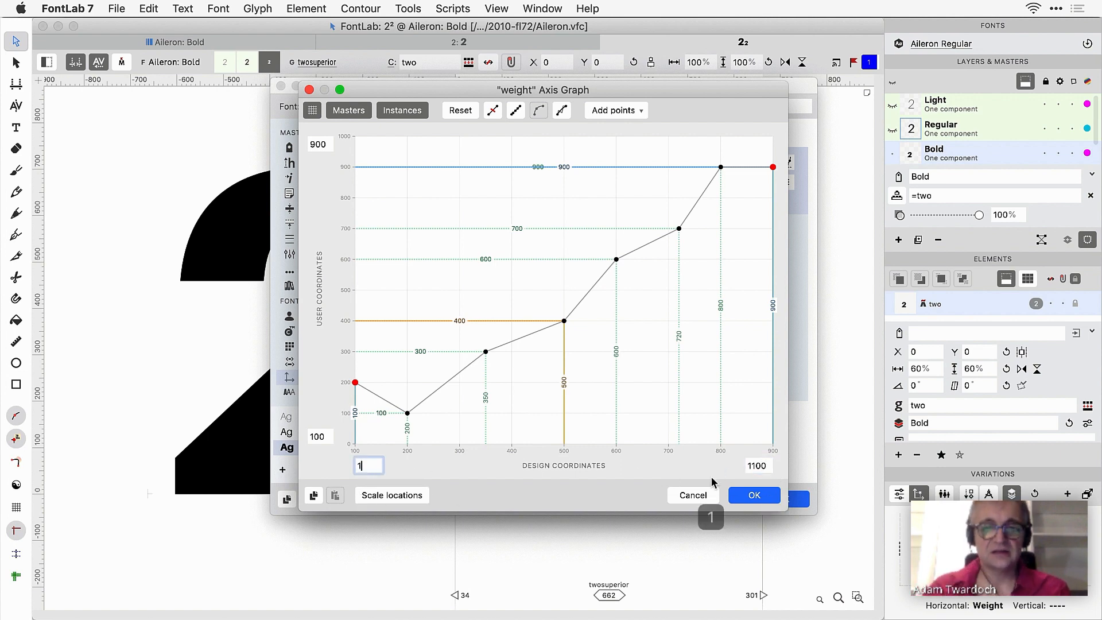
click(751, 493)
click(694, 355)
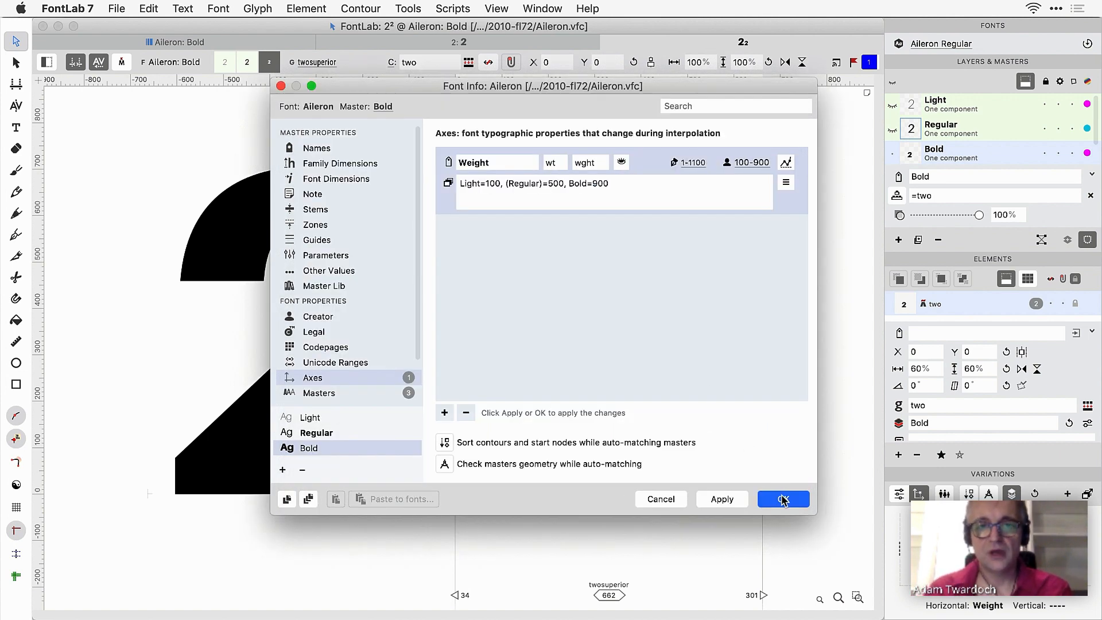
click(782, 499)
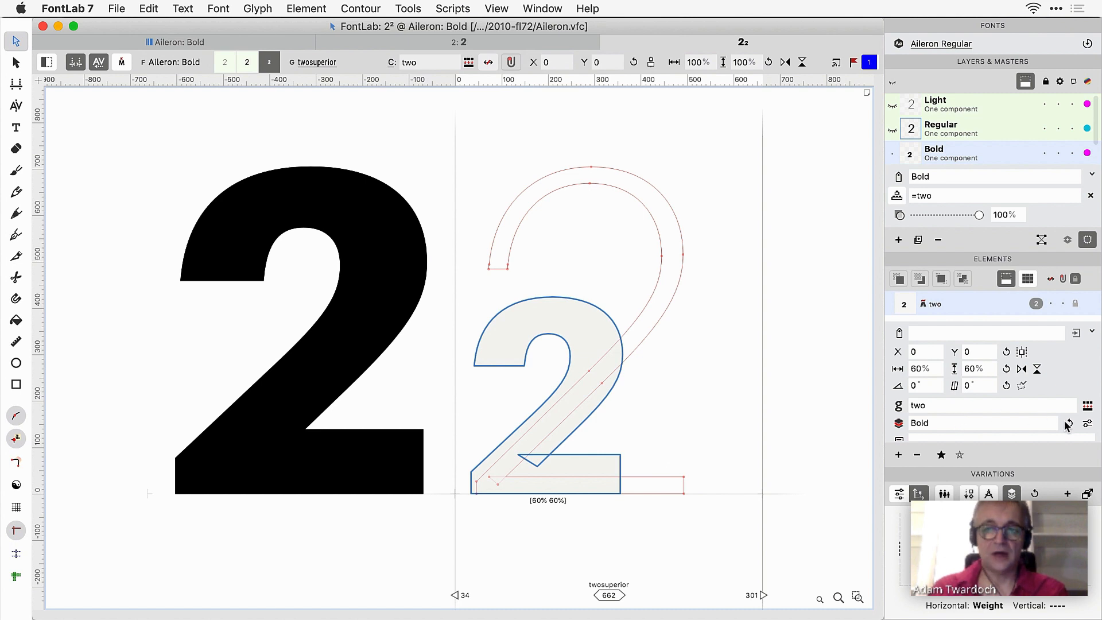
Step: Set the Weight instance used by the Bold twosuperior's component to 1100
click(1087, 425)
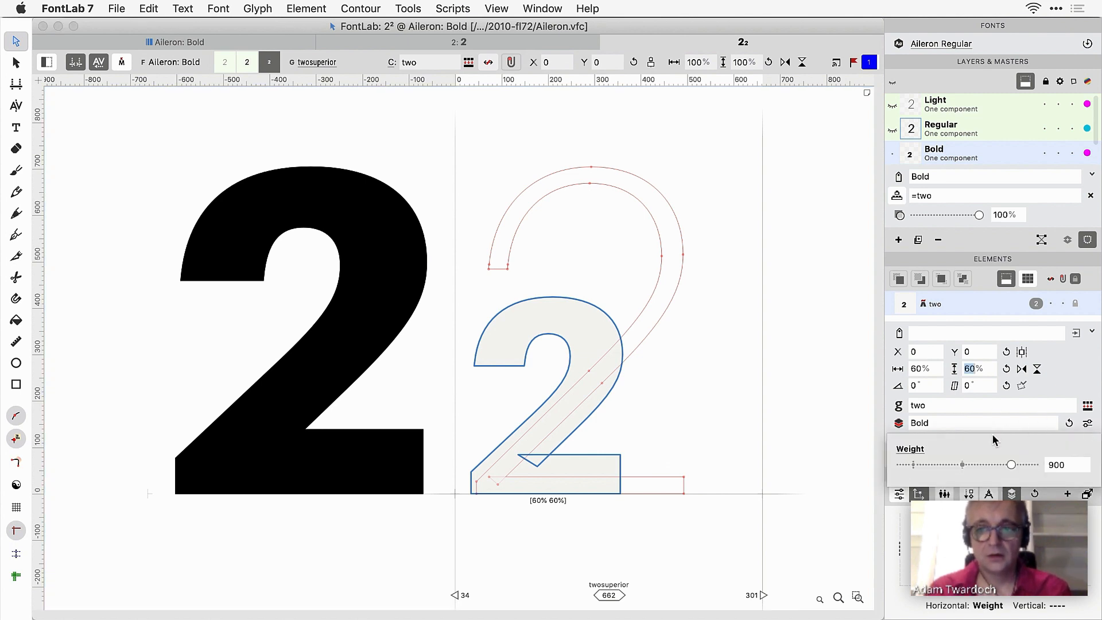
drag(1013, 465, 1047, 469)
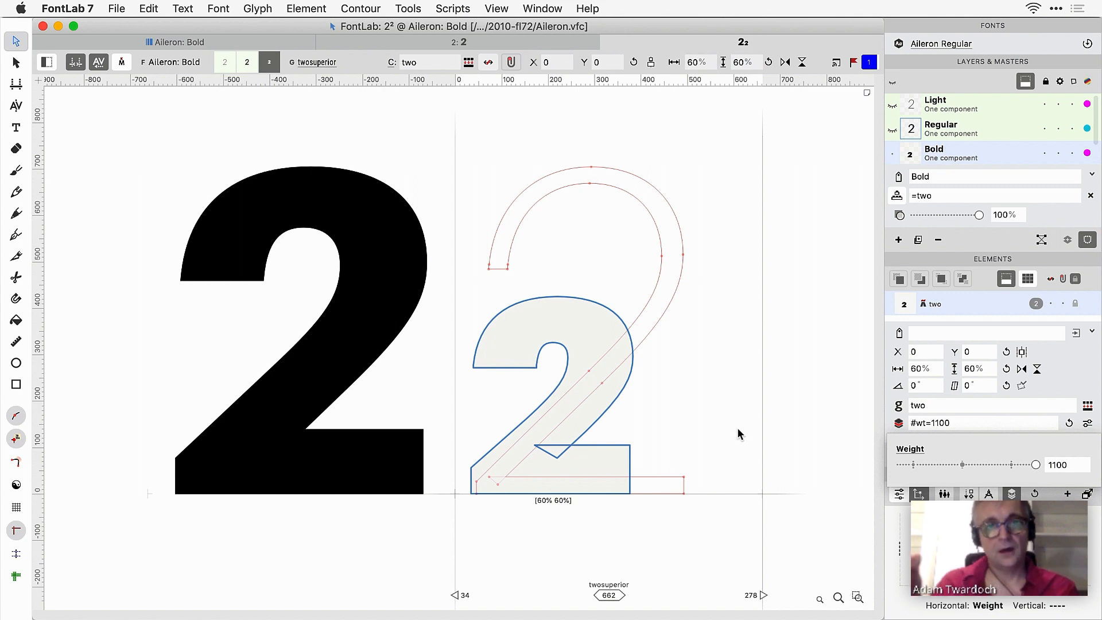
click(708, 422)
text(m%)
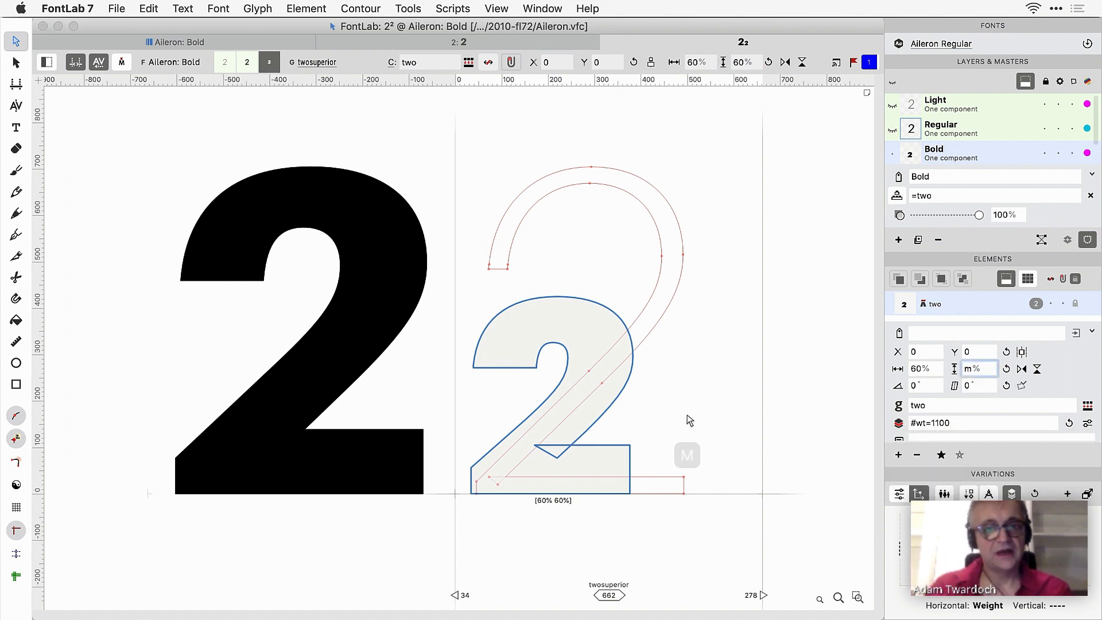
key(Escape)
Step: Link both the left and right sidebearings of twosuperior to the glyph two
key(m)
click(405, 62)
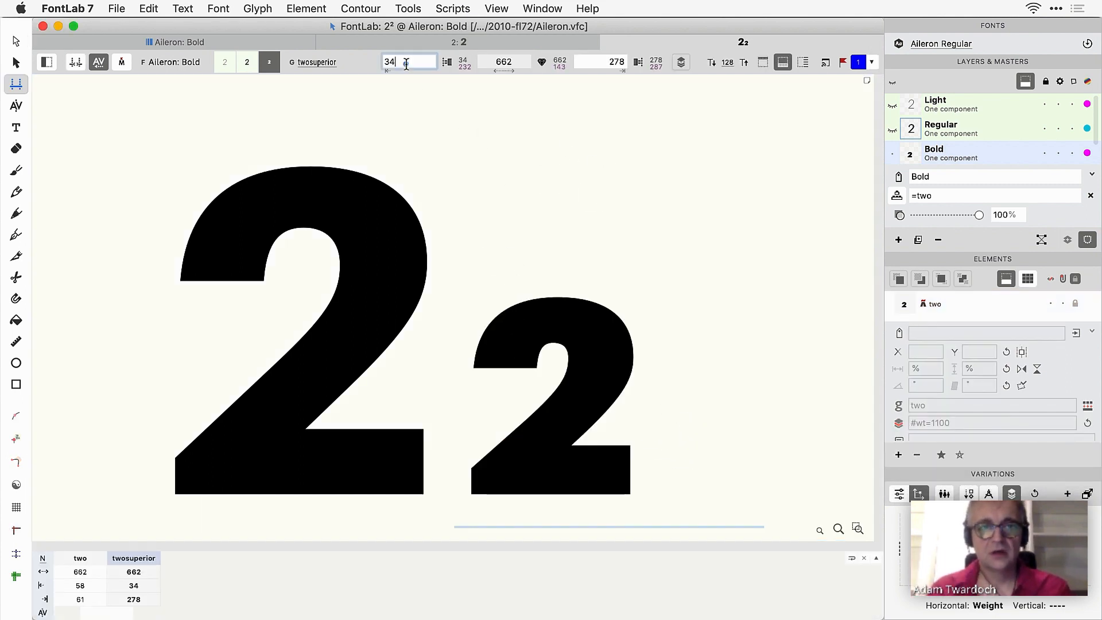
key(BackSpace)
key(BackSpace)
text(two)
key(Return)
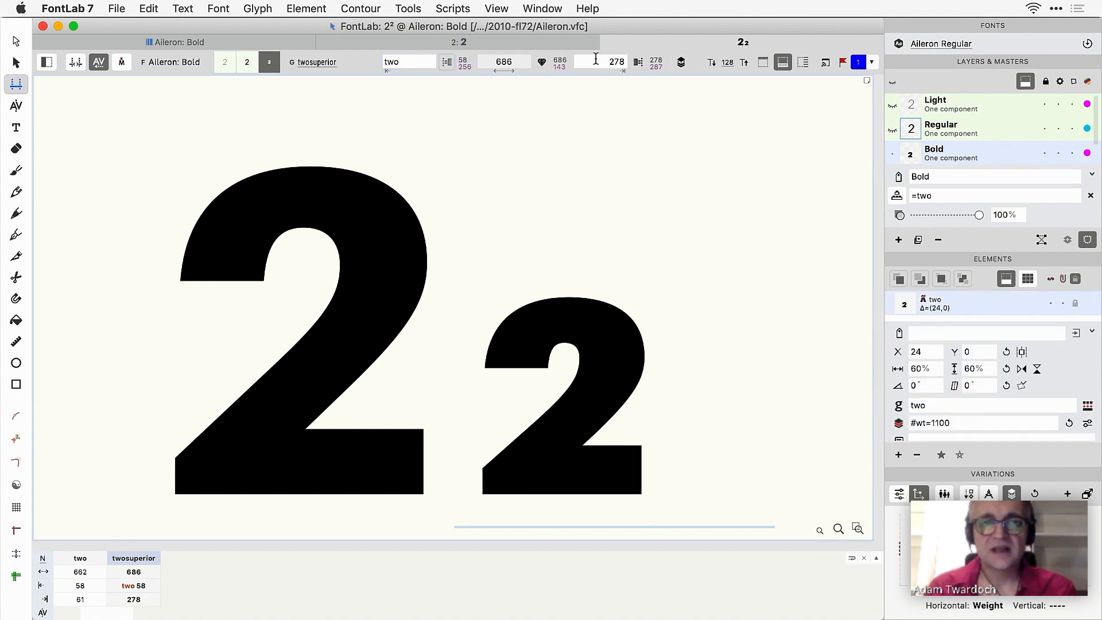
double_click(595, 59)
text(two)
key(Return)
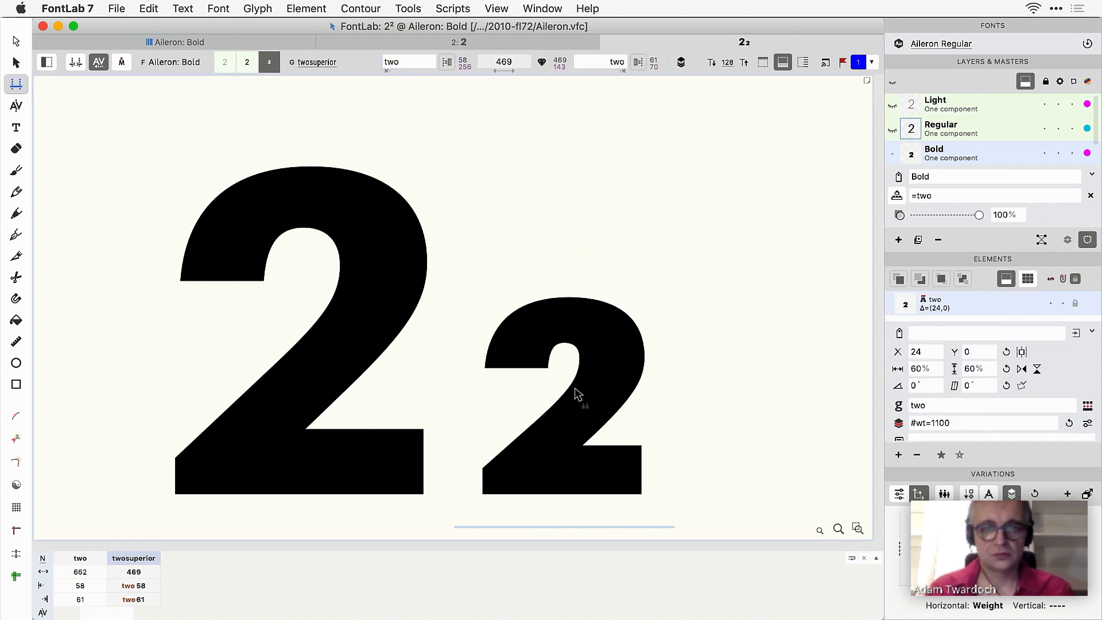
Step: Raise the Bold twosuperior's component to Y 350 and copy the linked metrics expressions to all other masters
key(a)
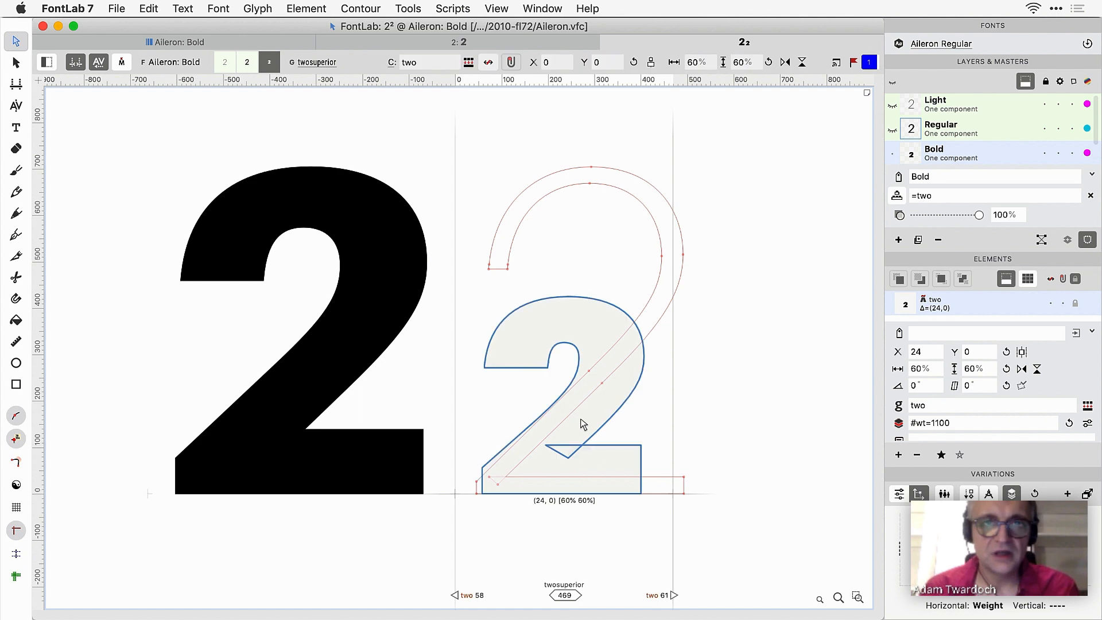
drag(582, 422, 571, 263)
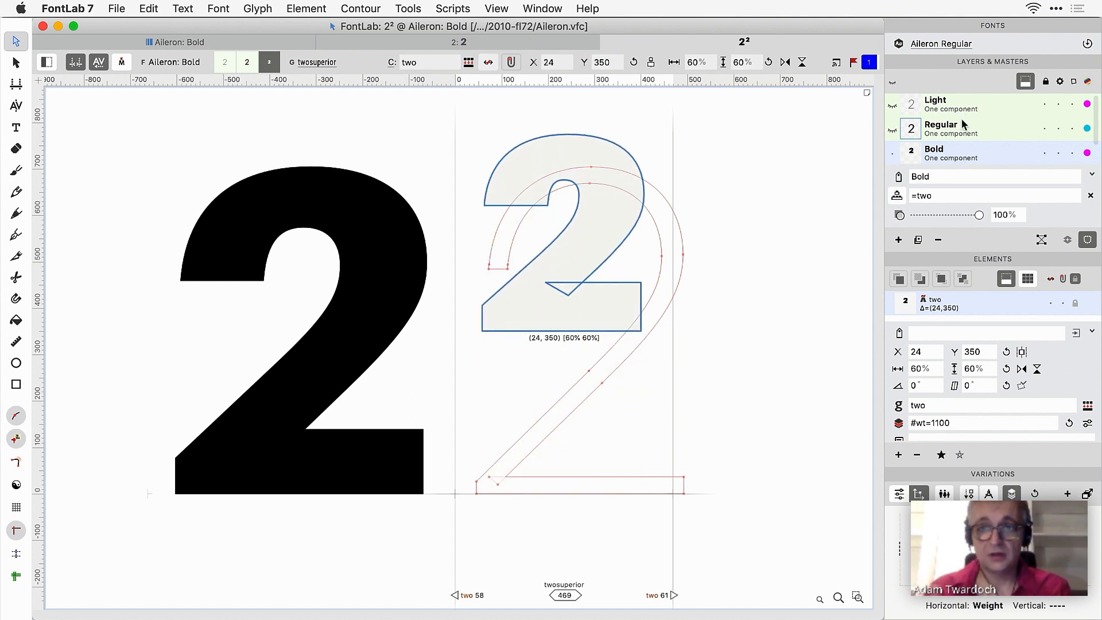
key(m)
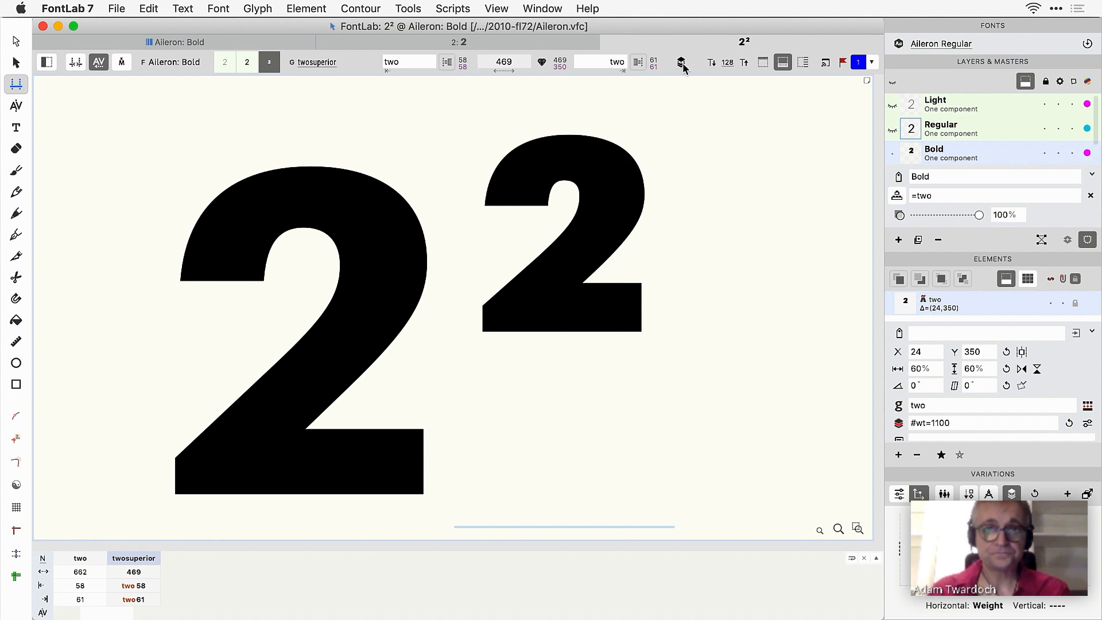
key(F1)
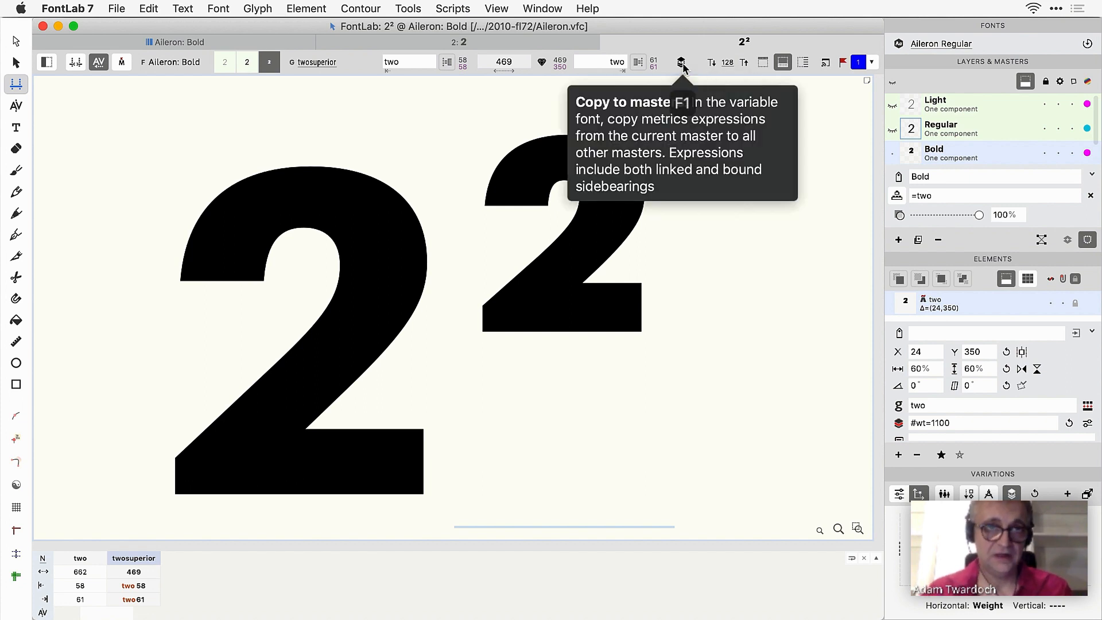
click(683, 64)
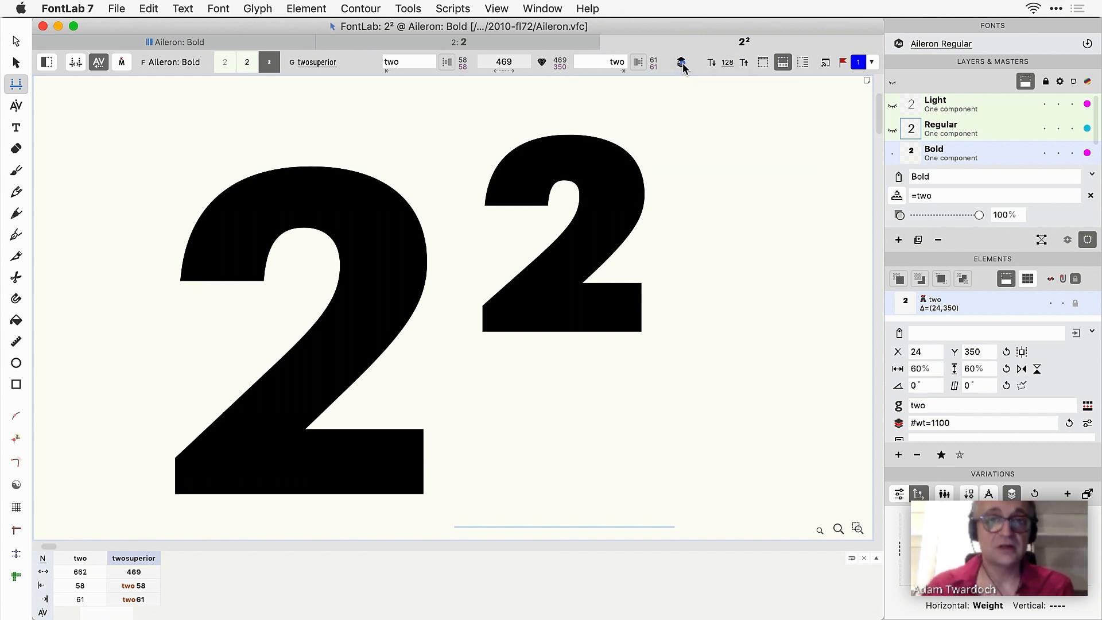
Step: In the Regular master, scale twosuperior's component to 60% in width and height and adjust its Weight instance
click(965, 126)
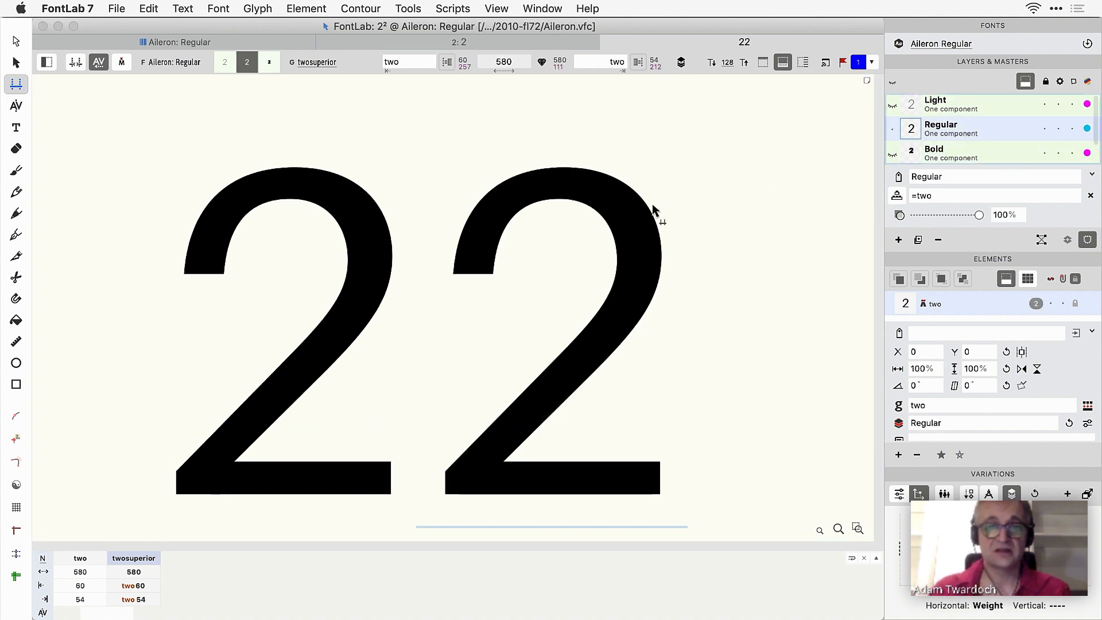
click(16, 41)
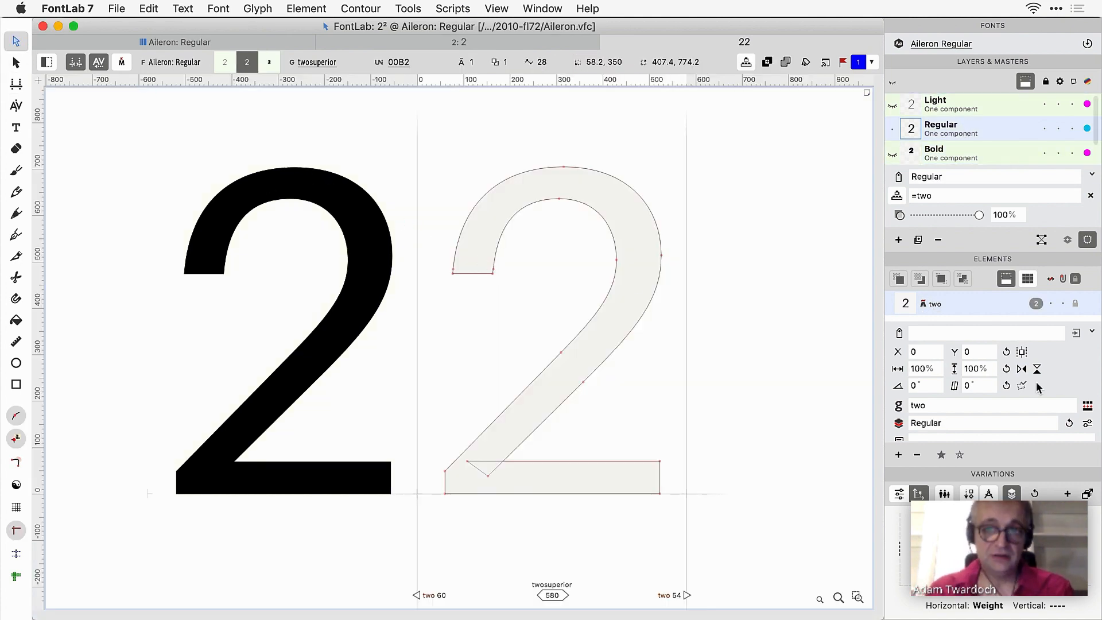
double_click(922, 368)
text(60)
key(Tab)
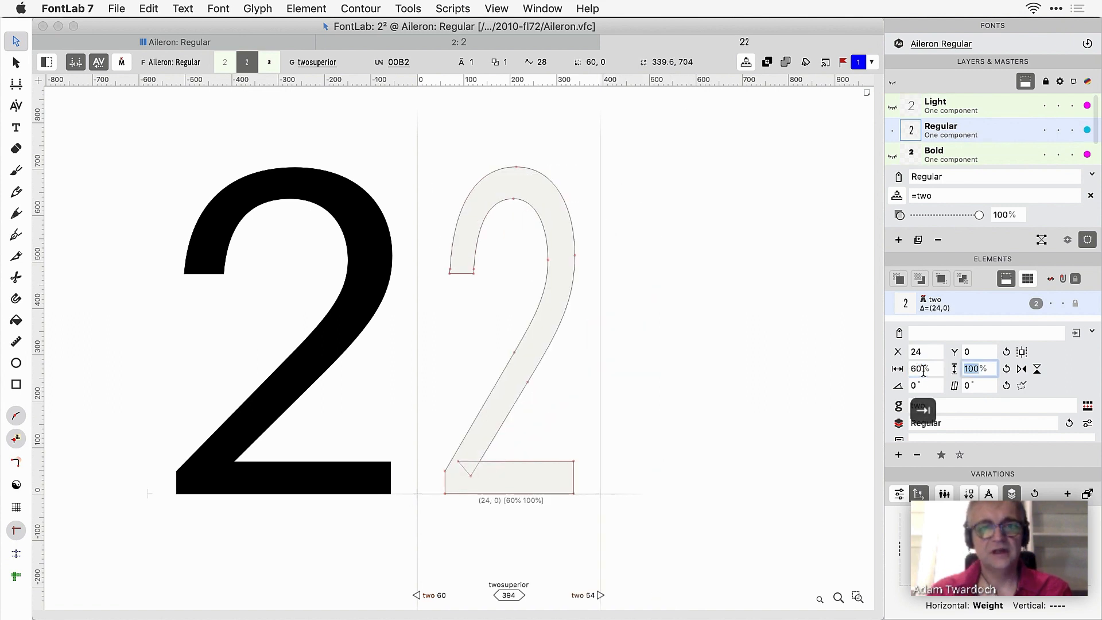
text(60)
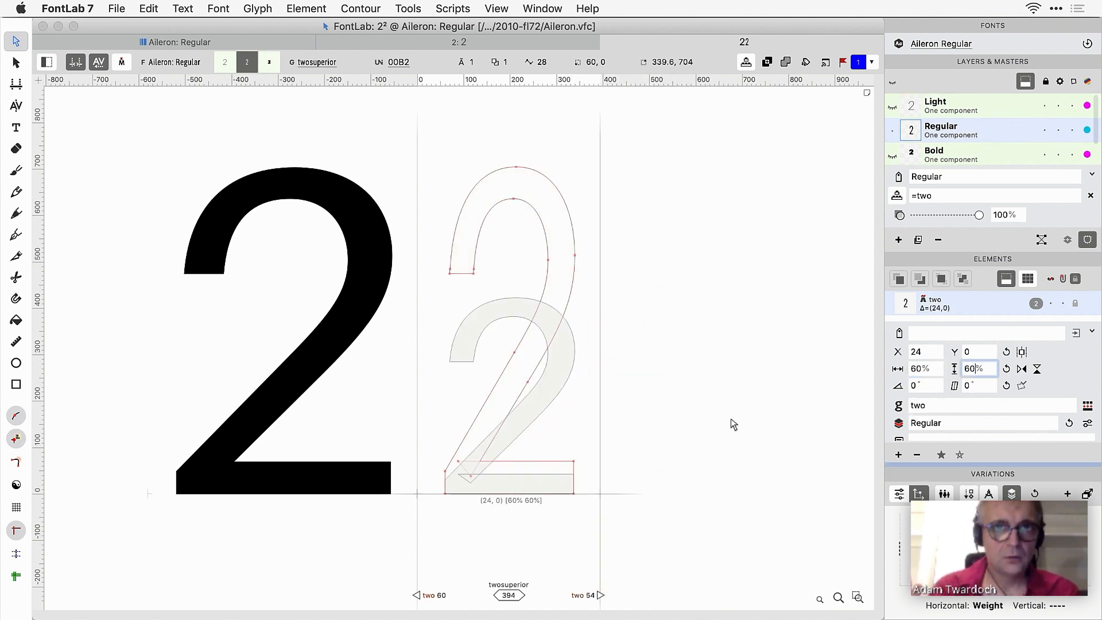
key(Return)
key(Escape)
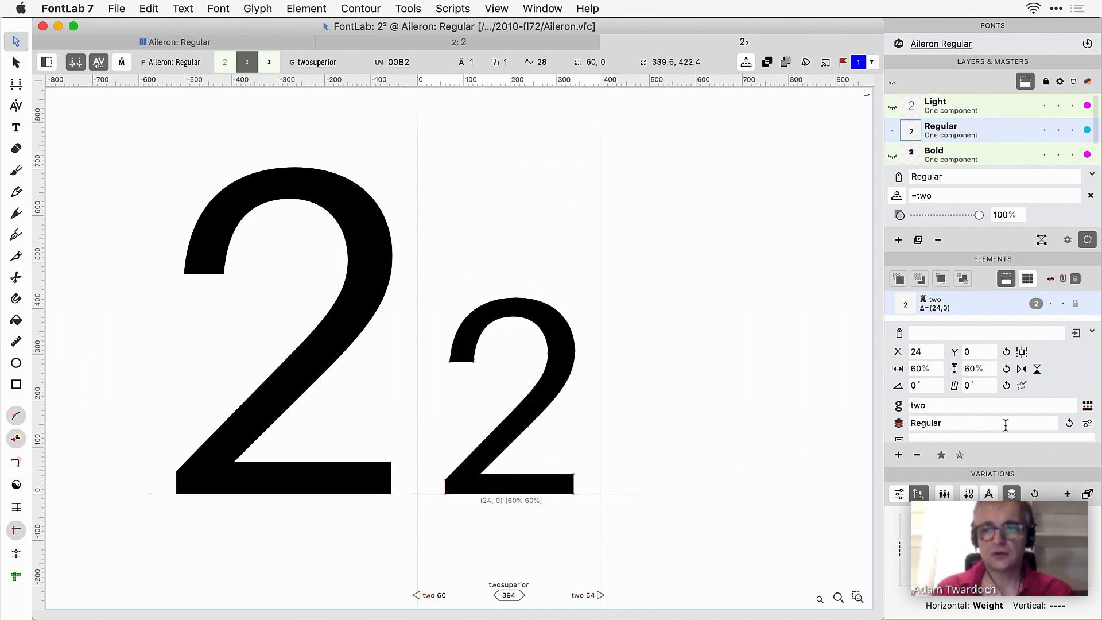
click(1086, 423)
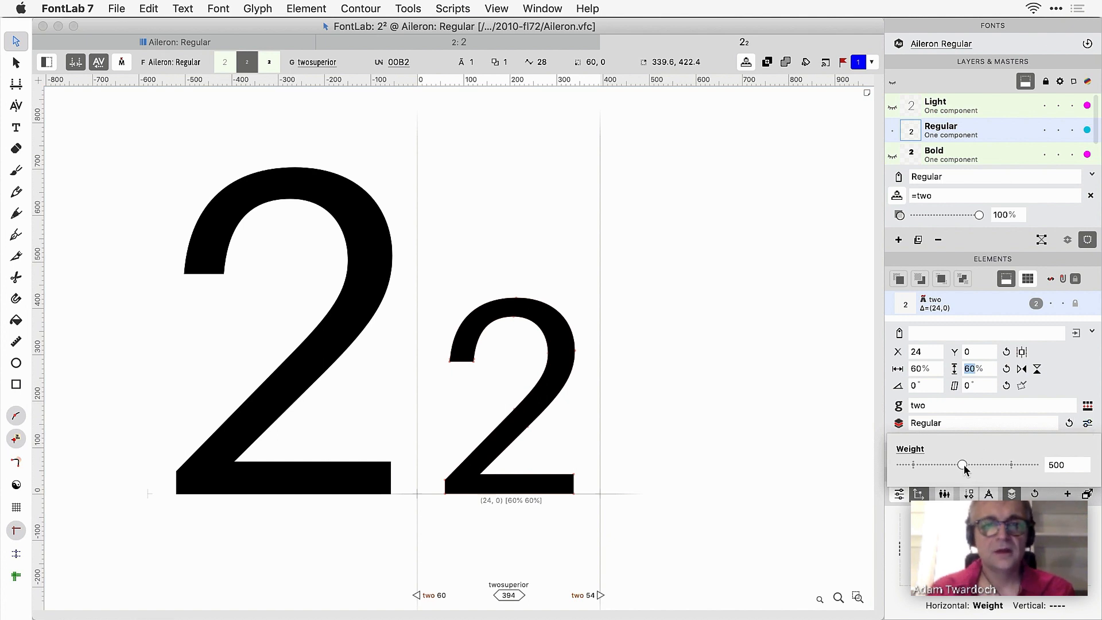
drag(964, 466, 912, 465)
Step: Scale the Light twosuperior's component to 60% horizontally and vertically
click(928, 372)
text(60)
key(Tab)
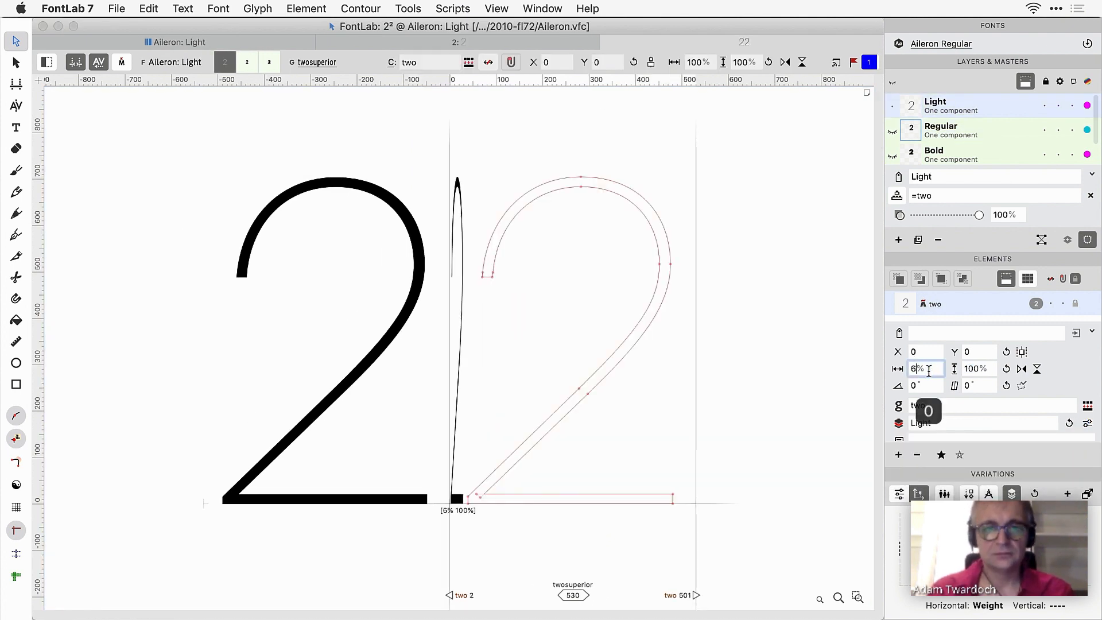
text(60)
key(Return)
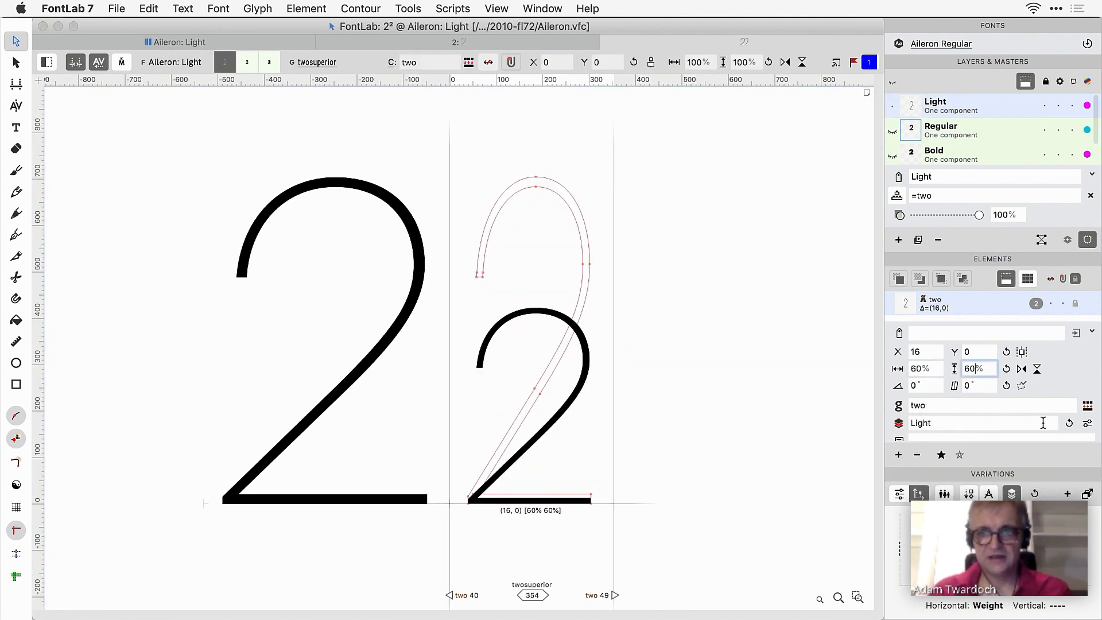
Step: Set the Light twosuperior component's Weight instance to 179 and raise the component to Y 334
click(1088, 423)
mouse_move(915, 466)
mouse_down()
mouse_move(940, 464)
mouse_move(924, 469)
mouse_up()
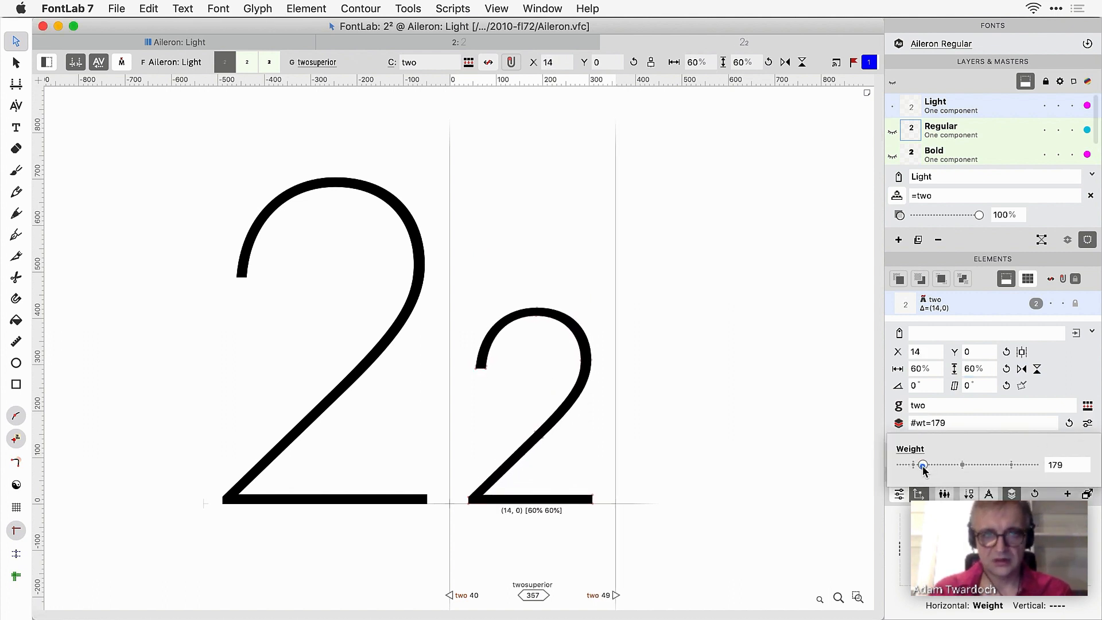
click(513, 418)
drag(545, 423, 555, 263)
click(840, 518)
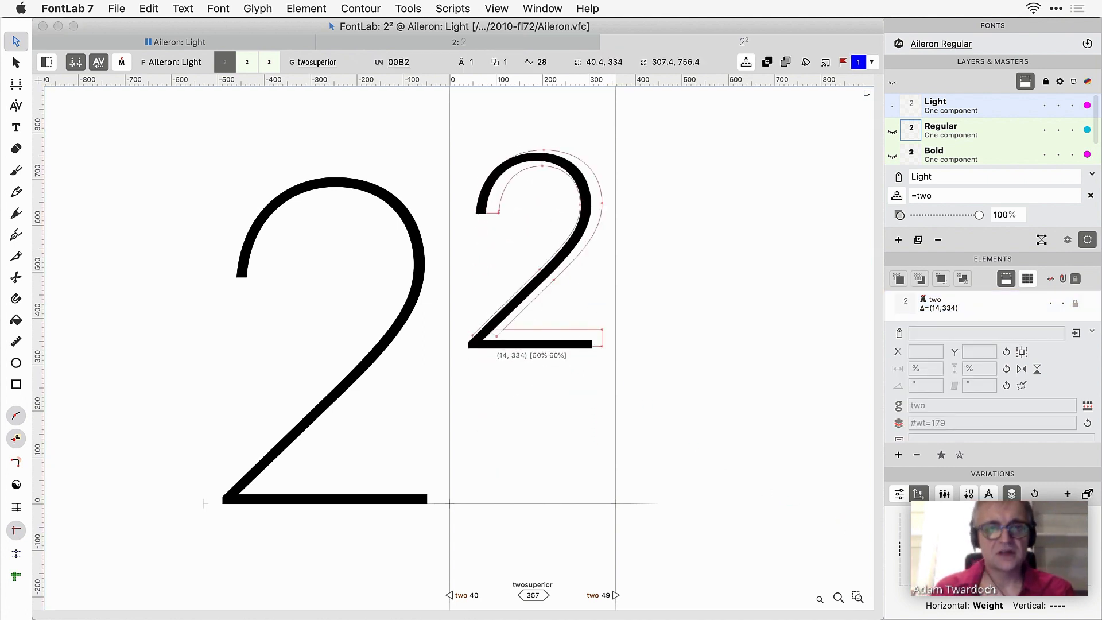
Step: Reshape the foot of the Light two with its outer corner at Y 57 and vary the Weight instance of twosuperior's component
click(16, 127)
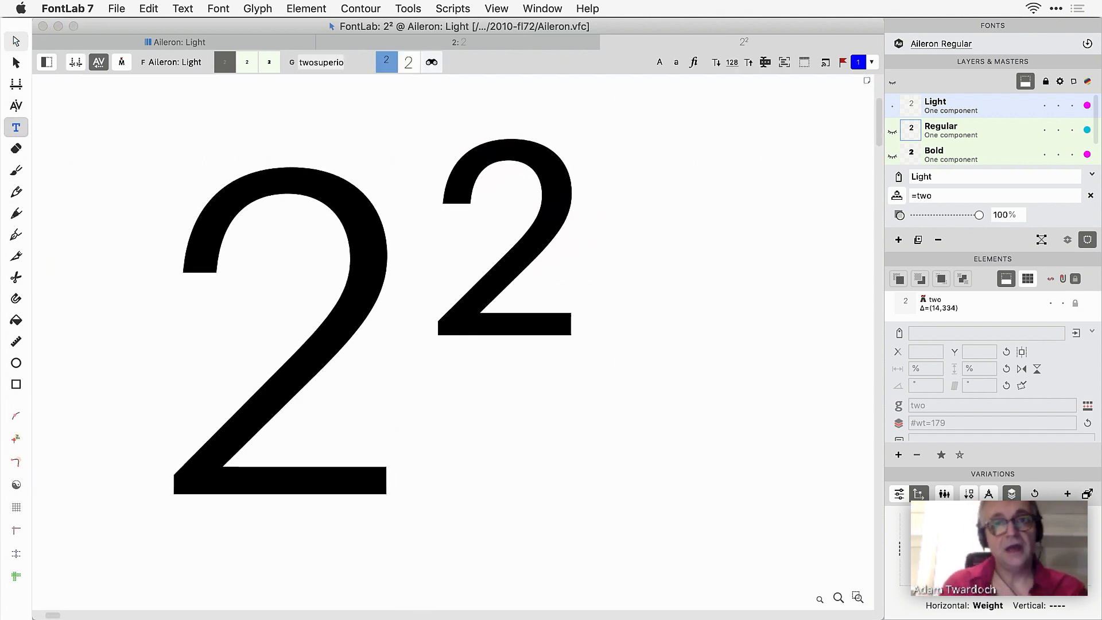
click(288, 325)
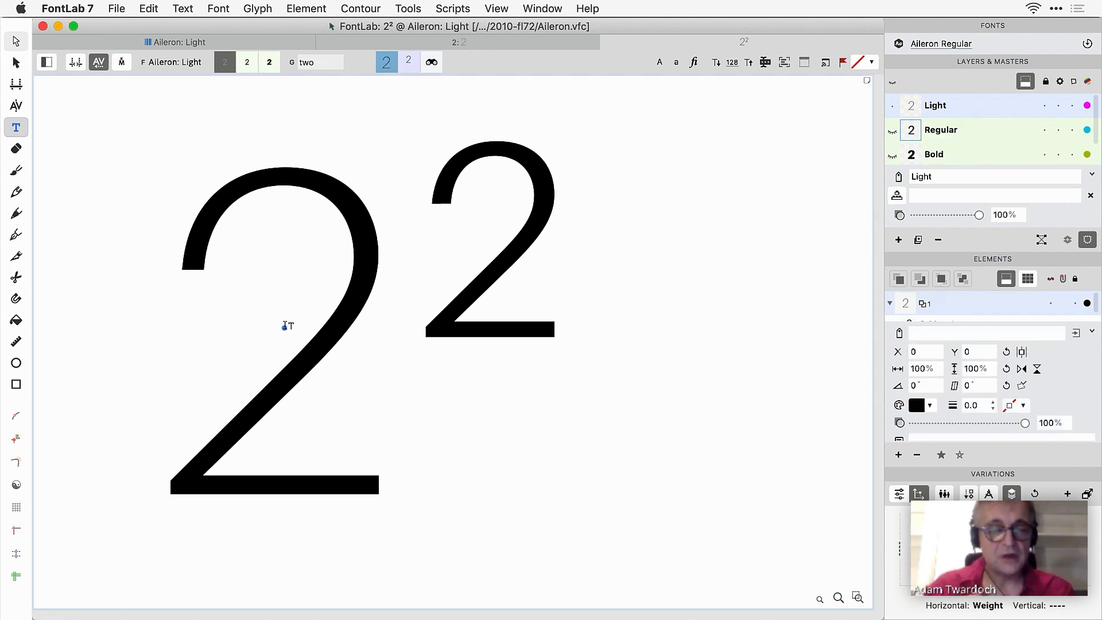
click(13, 47)
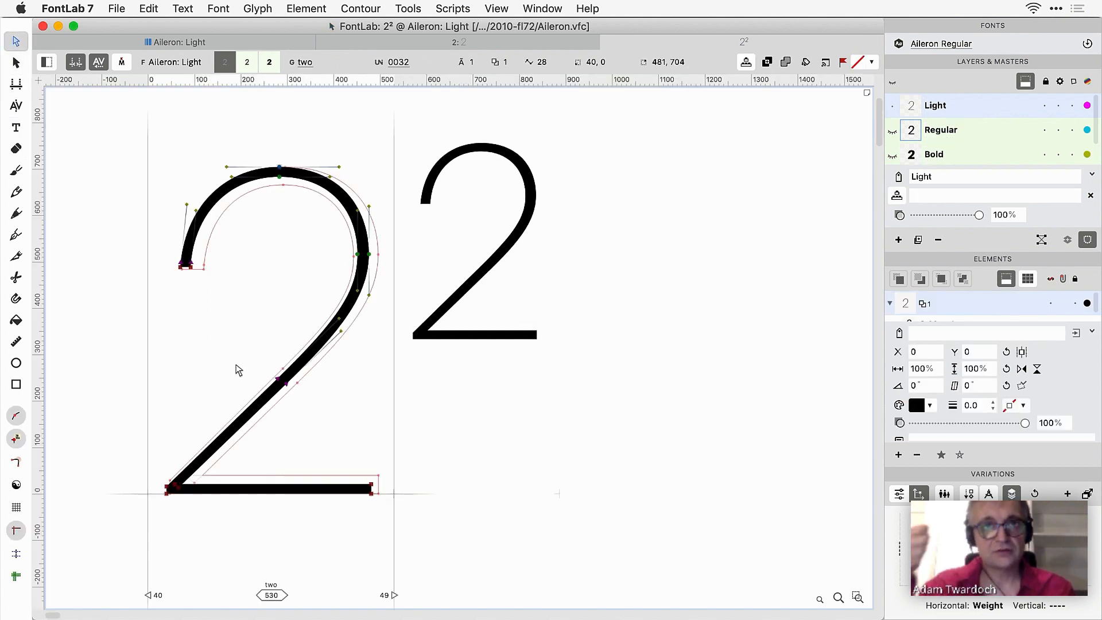
drag(374, 492, 375, 471)
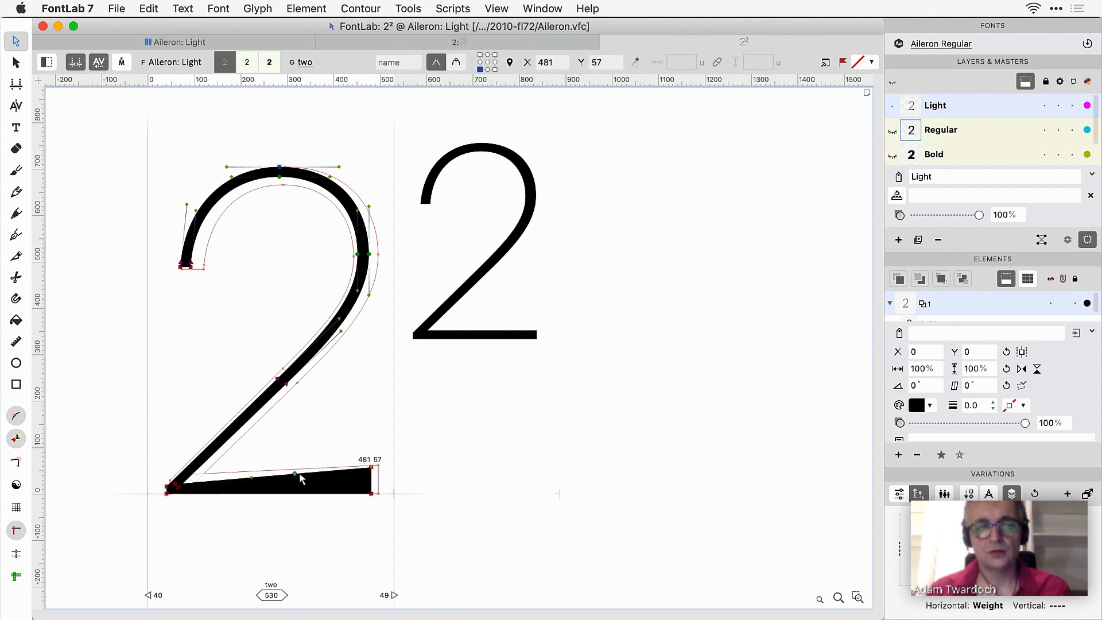
drag(300, 474, 331, 487)
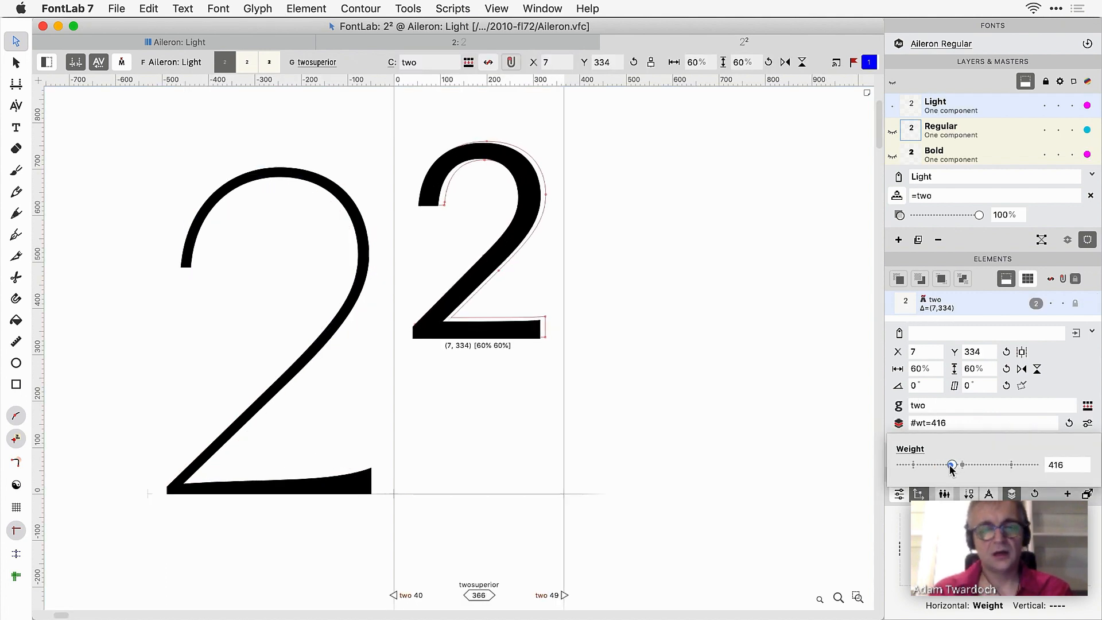
drag(918, 465, 928, 469)
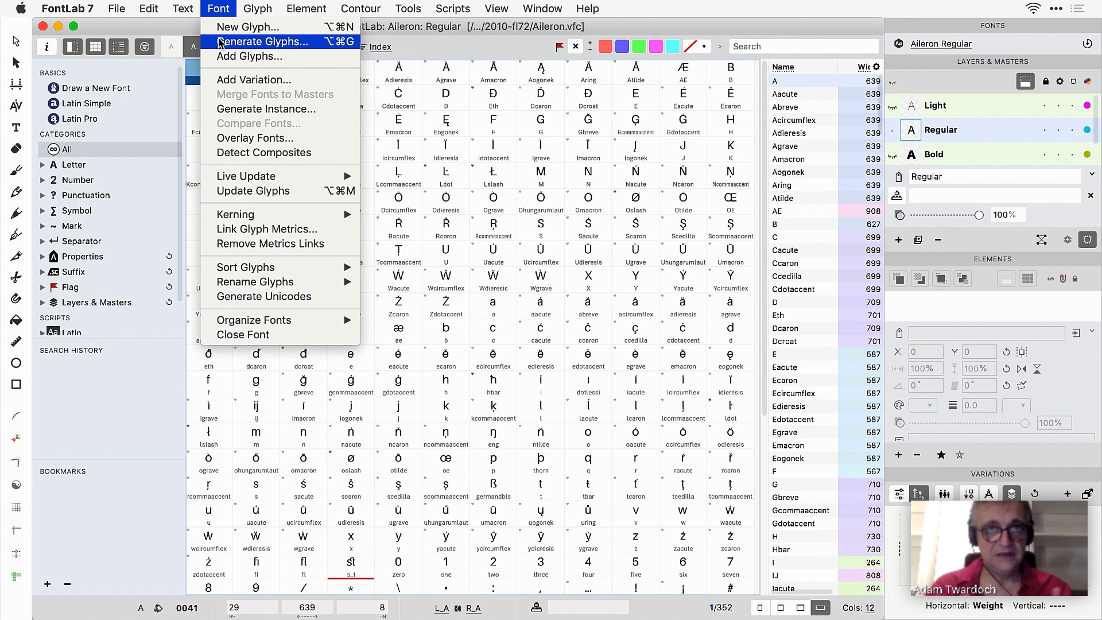
Step: Generate a custom glyph for all masters from the recipe f_iacute=f&dotlessi+acute, keeping auto layers enabled
click(396, 40)
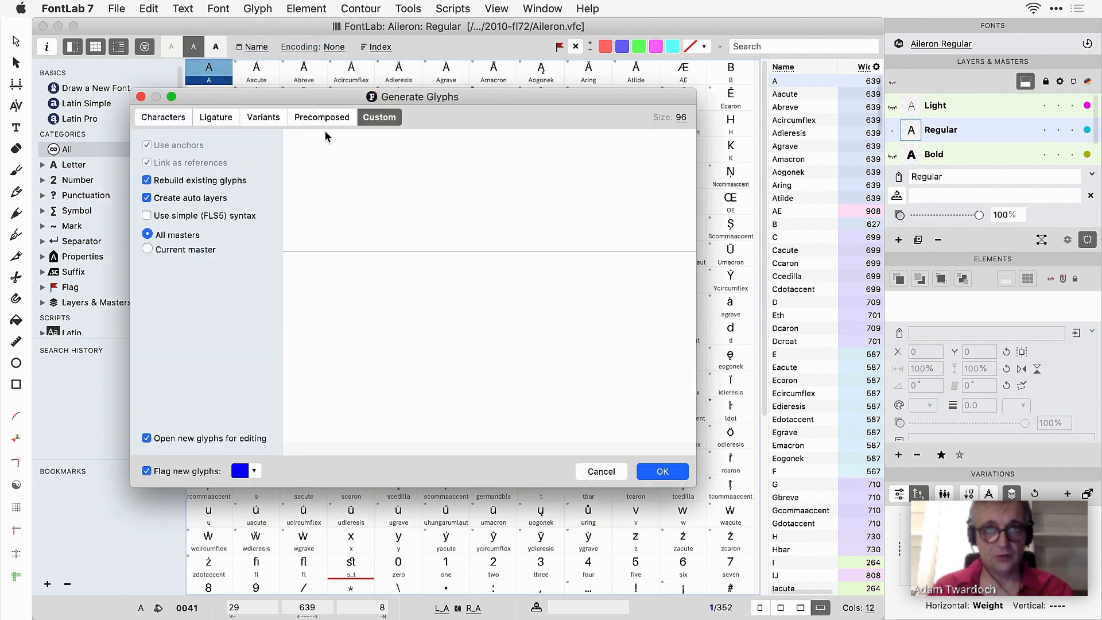
click(349, 159)
text(f_iacute=f&dotlessi+acute)
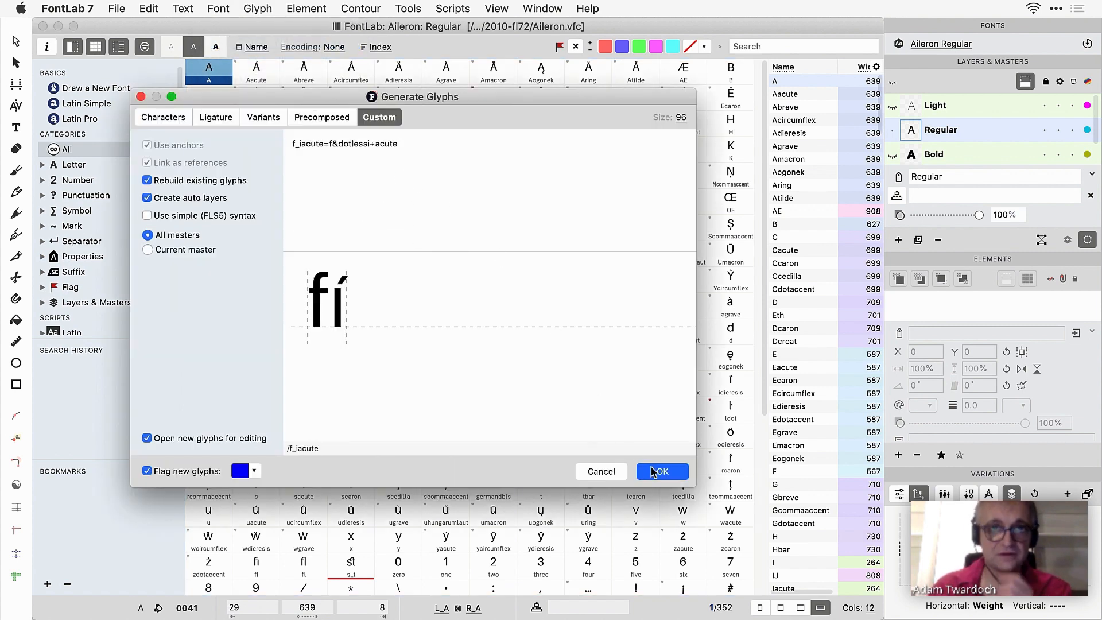
click(183, 200)
click(183, 202)
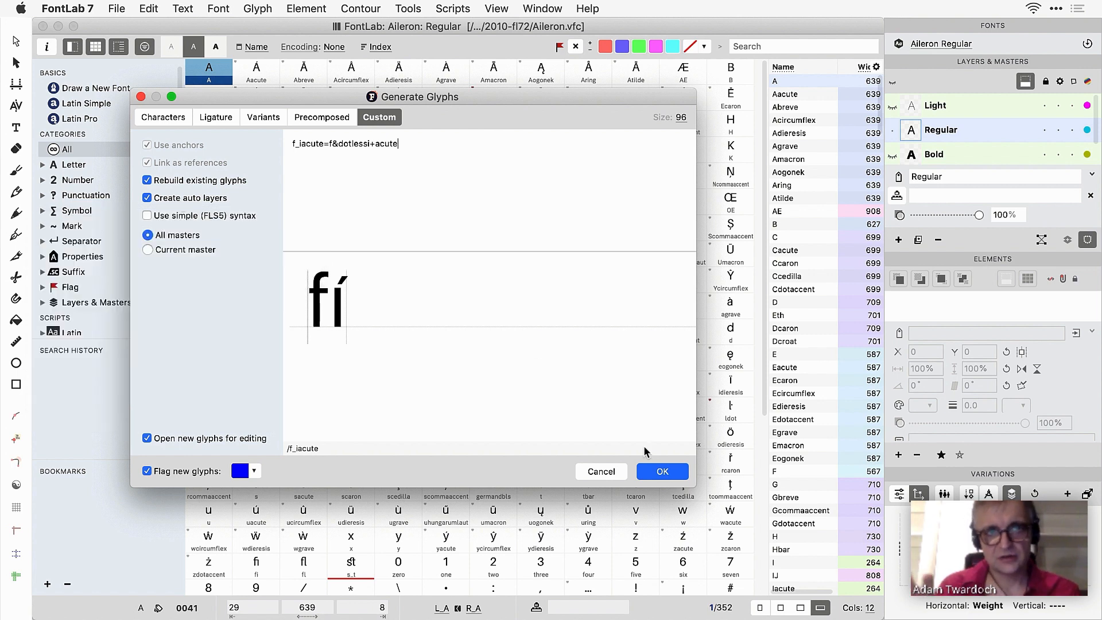
click(671, 475)
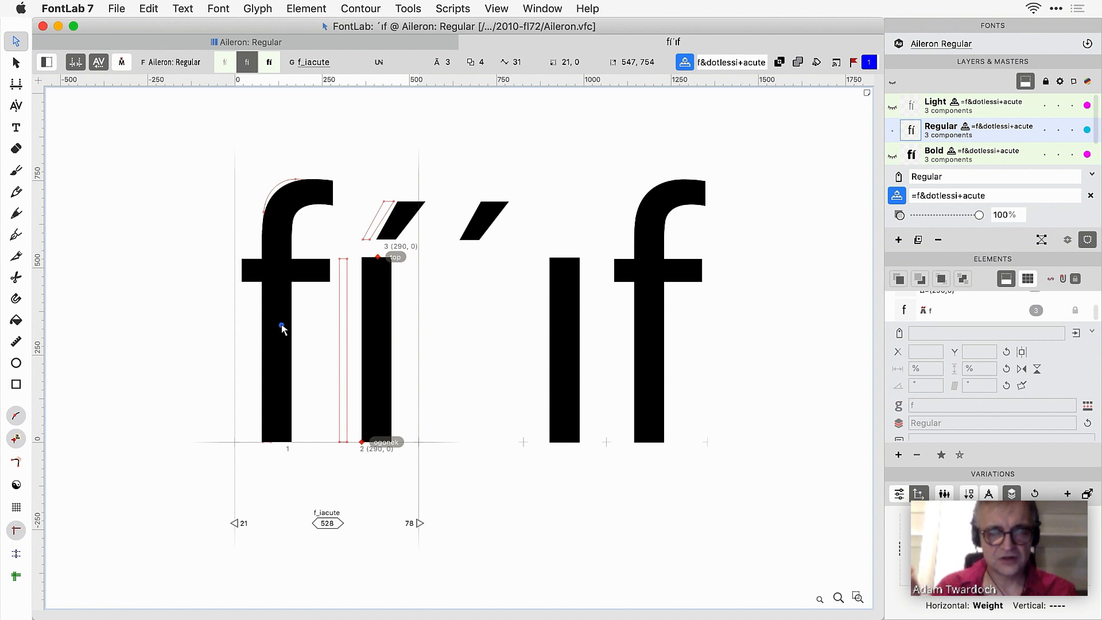
Step: Turn off the auto layer in the Regular f_iacute and move its acute component to about 223, 22
right_click(375, 315)
click(423, 476)
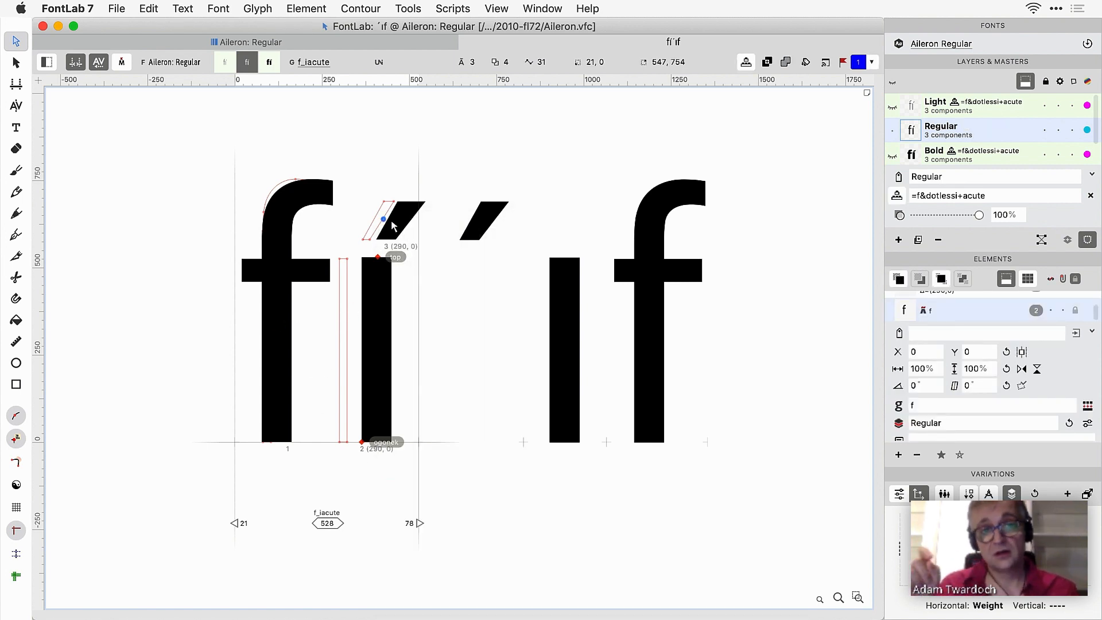
drag(392, 224, 368, 222)
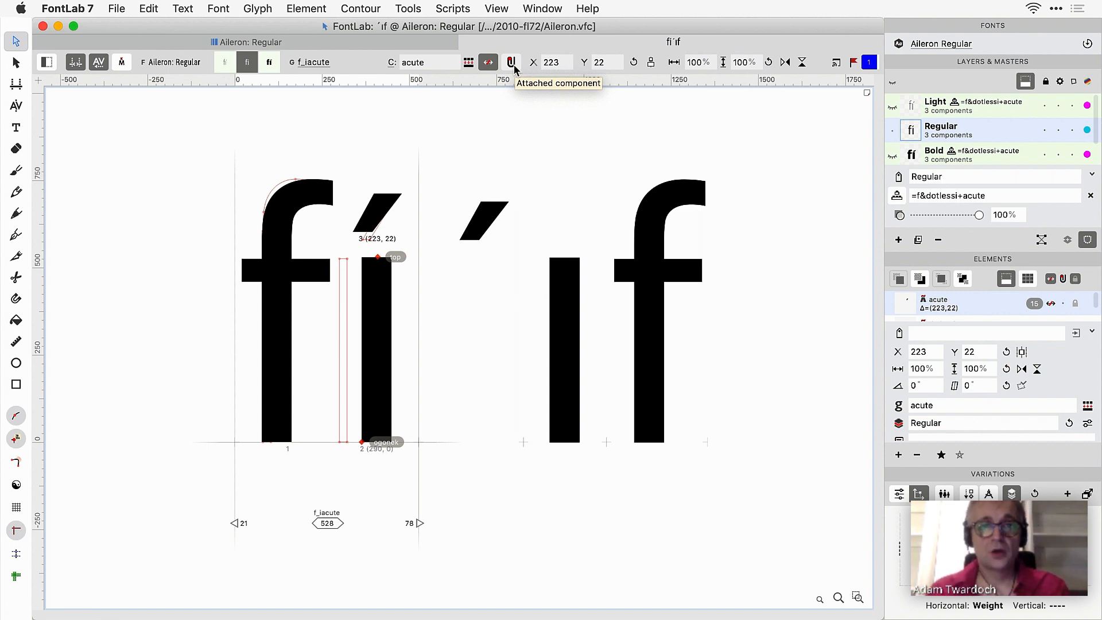
Step: Make the acute an attached component and move the _top anchor of the acute glyph to 146, 524
click(512, 63)
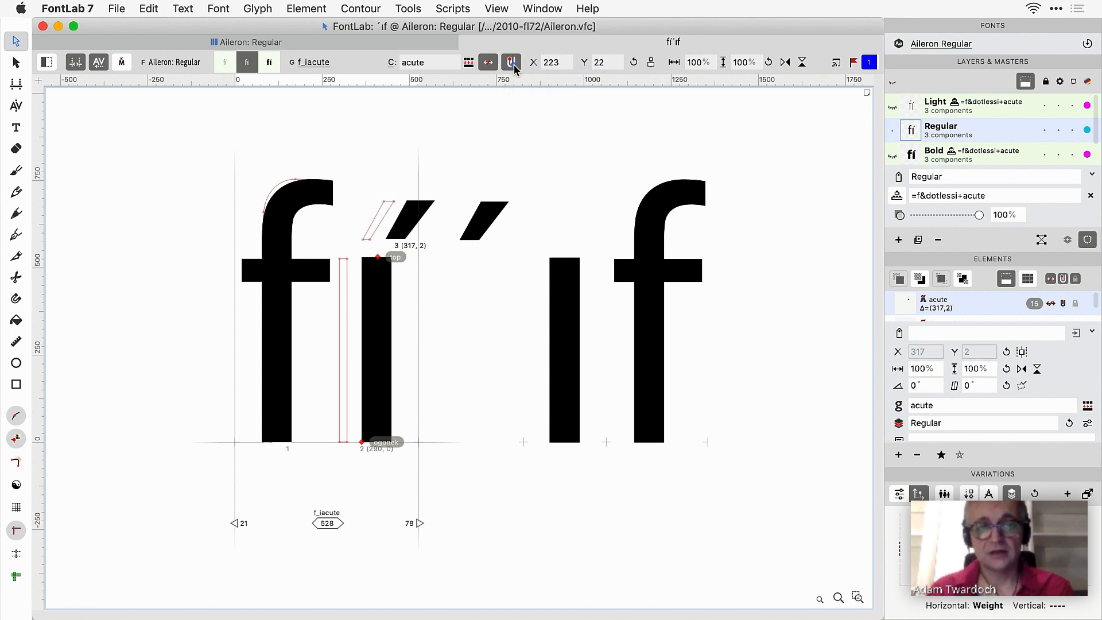
double_click(479, 230)
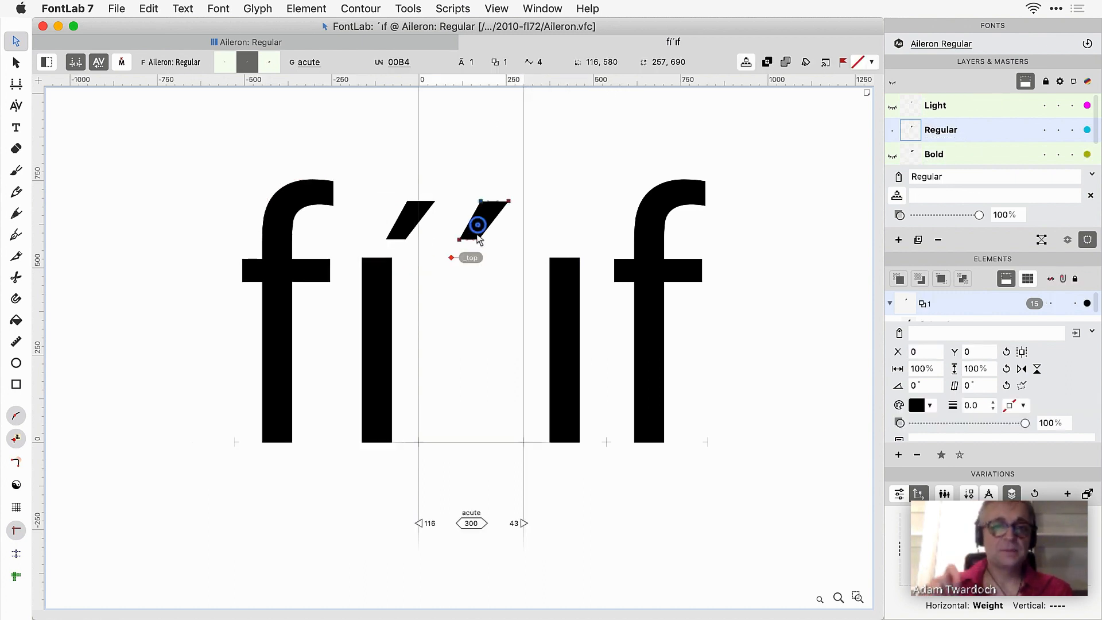
drag(451, 261, 471, 262)
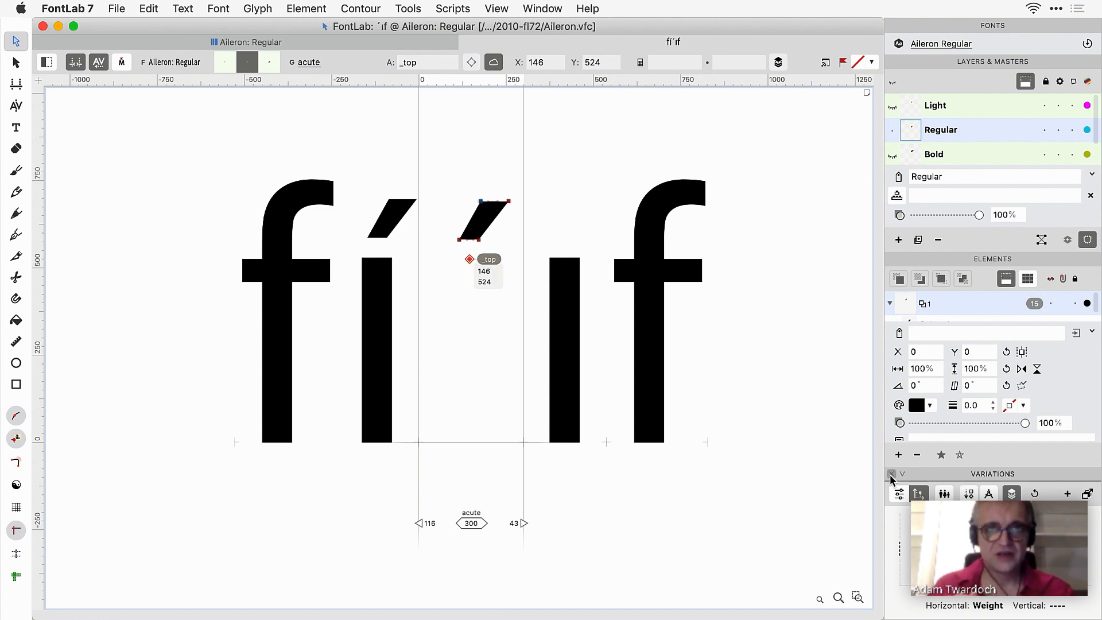
Step: Move the acute component below dotlessi in the element order of the Regular f_iacute
click(891, 474)
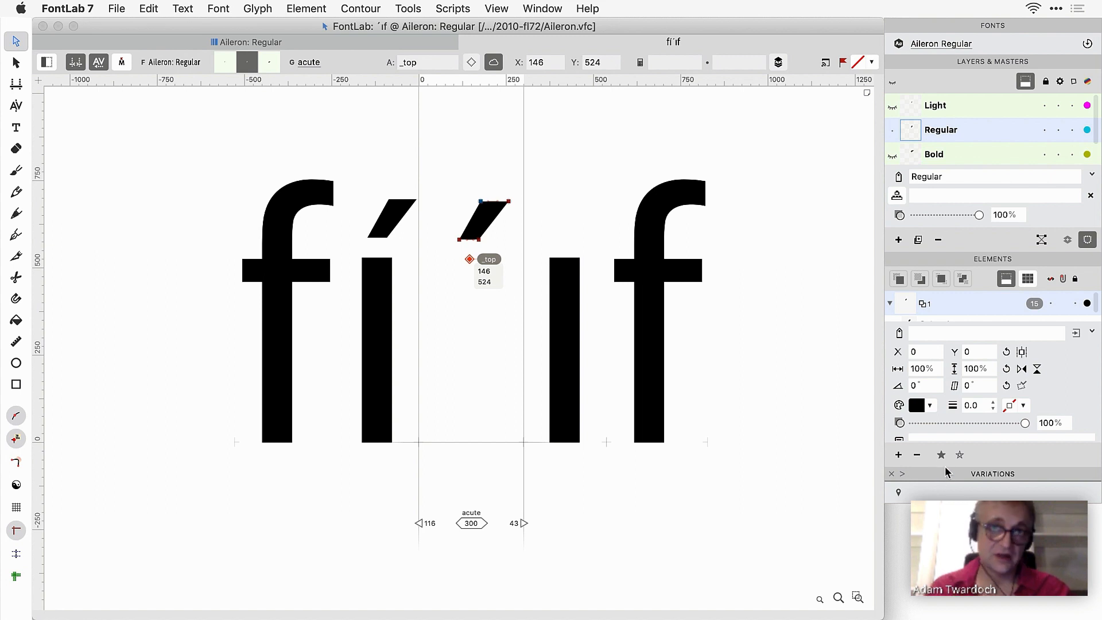
click(398, 317)
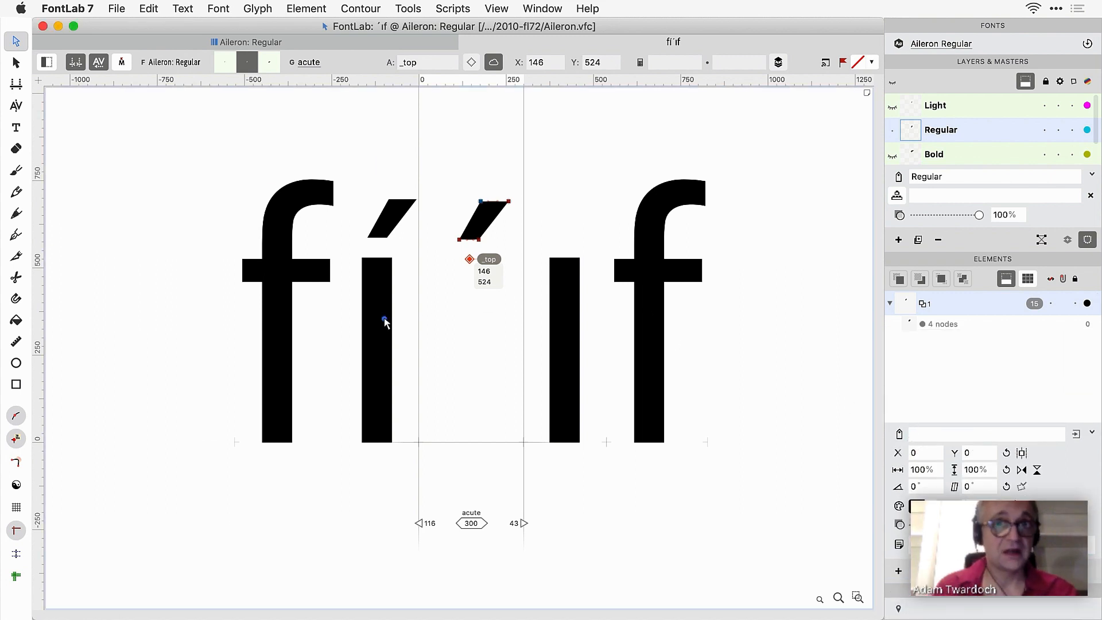
click(384, 318)
drag(953, 305, 961, 339)
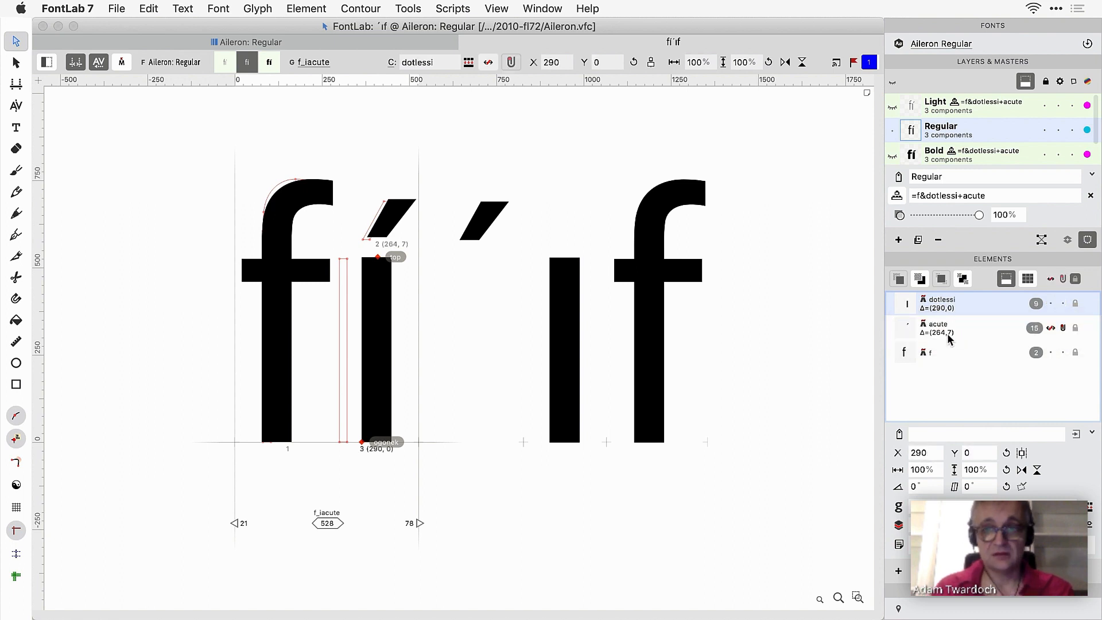
Step: Add a top anchor to the Regular f at X 193, Y 750
click(645, 310)
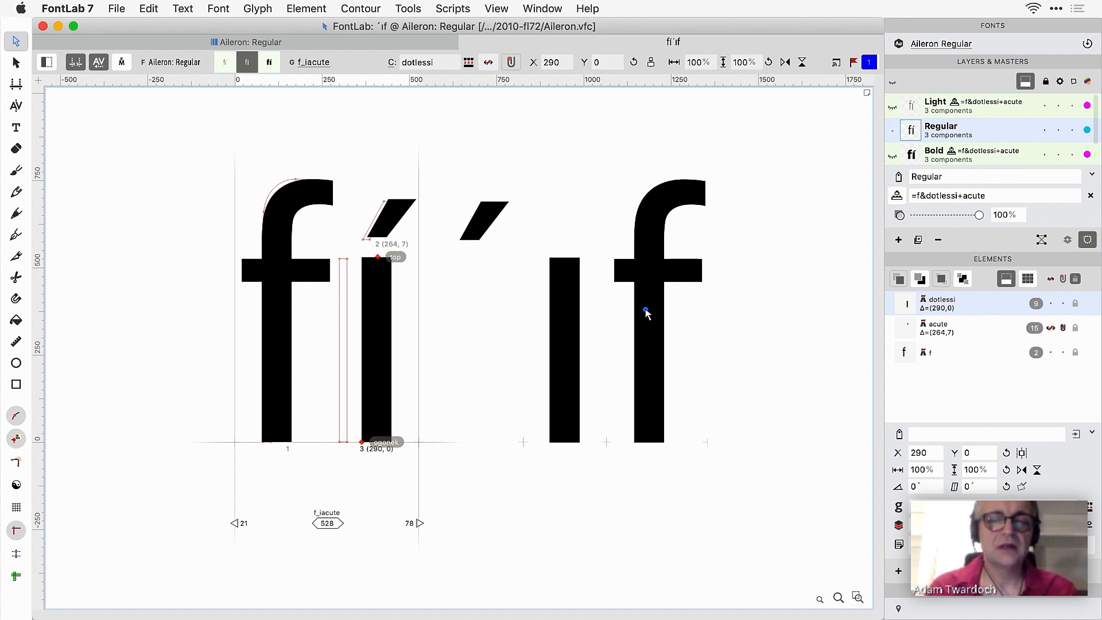
double_click(645, 313)
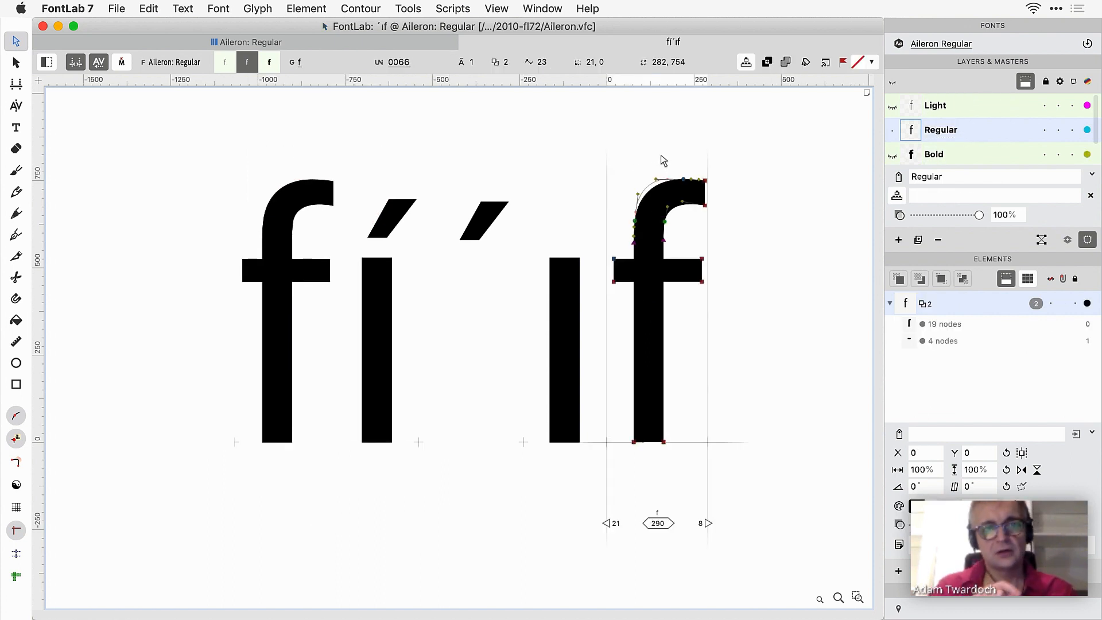
key(m)
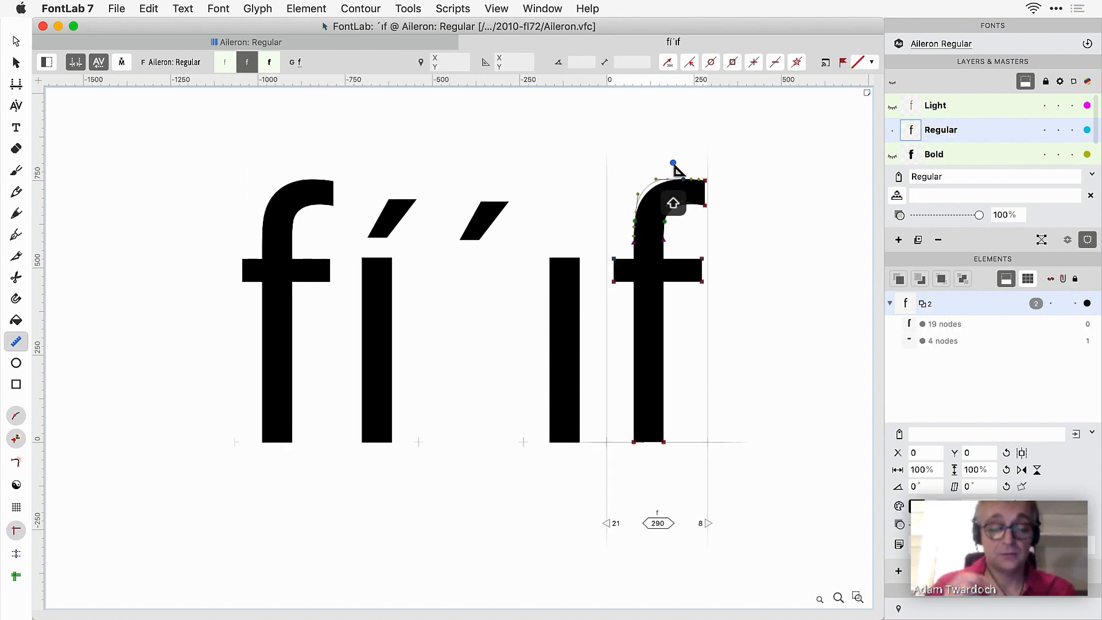
mouse_move(675, 165)
mouse_down()
mouse_move(659, 165)
mouse_move(677, 185)
mouse_up()
key(a)
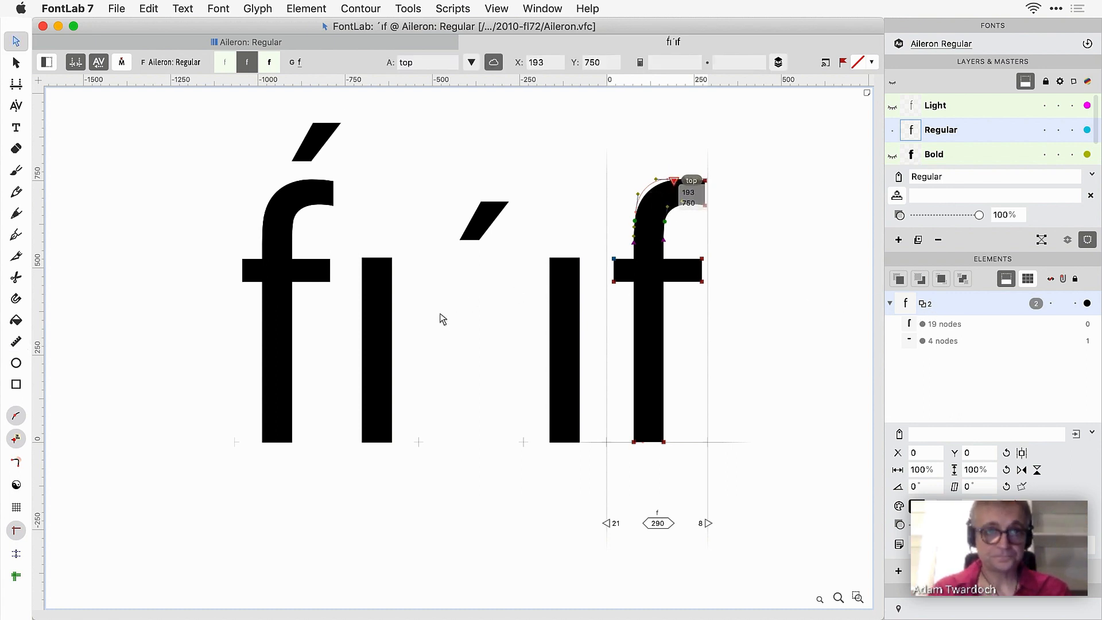
Step: Move the dotlessi component below acute in f_iacute's element order and clear the selection
click(385, 321)
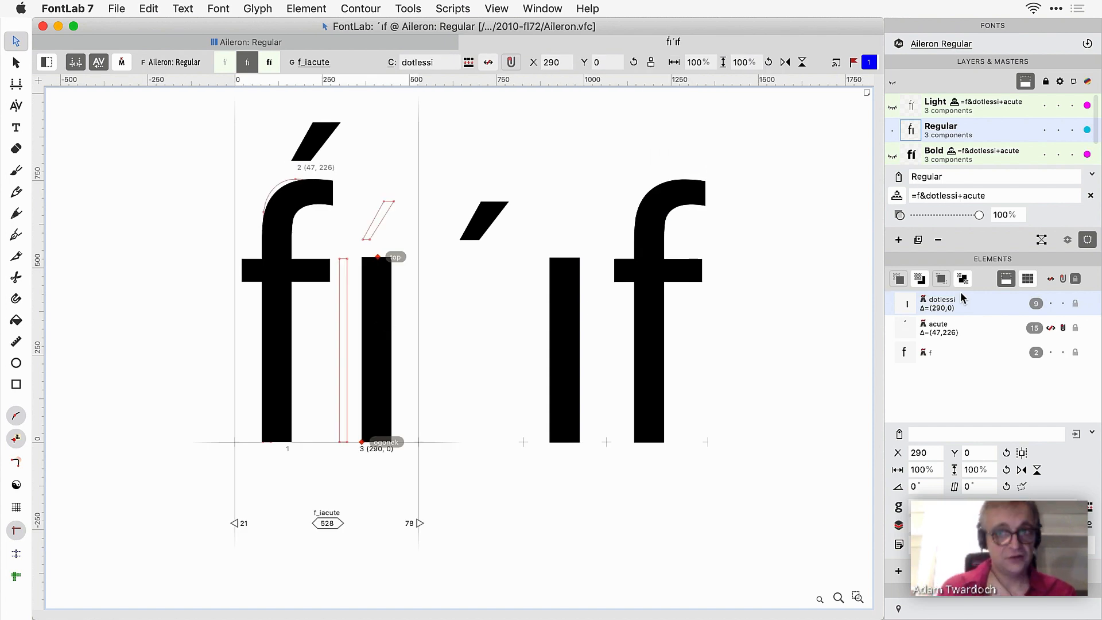
drag(966, 304, 964, 336)
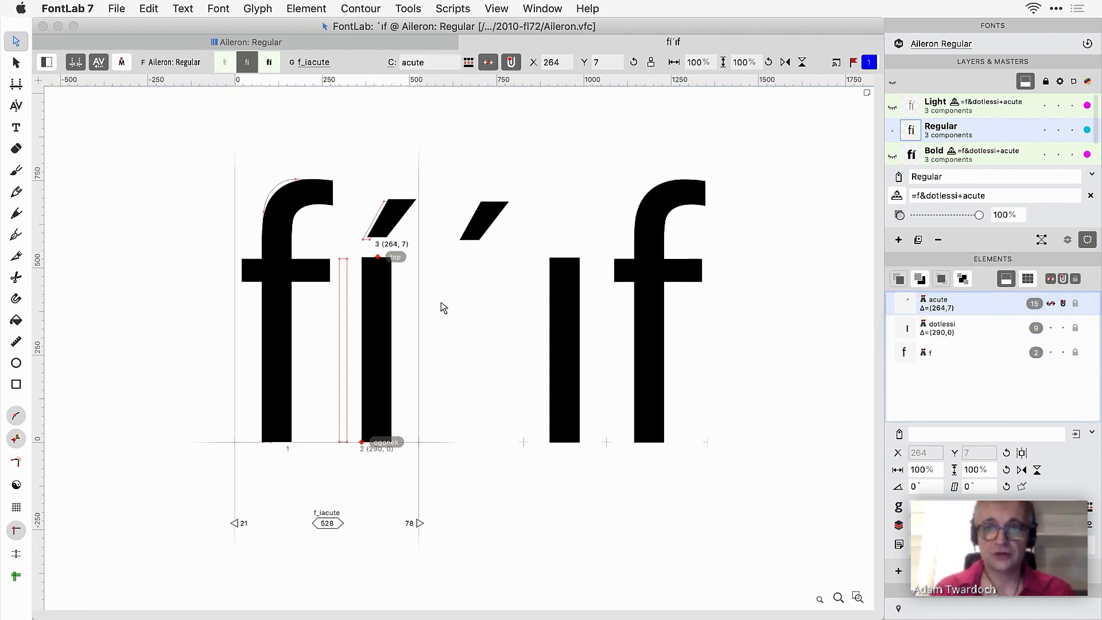
click(332, 328)
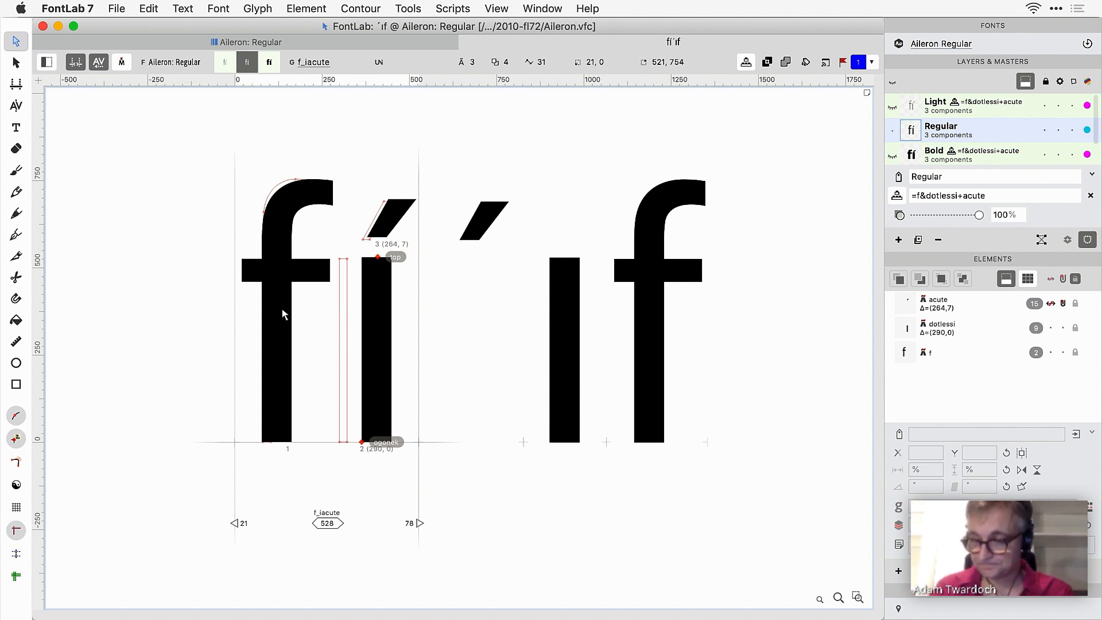
Step: Decompose the f and dotlessi components of the Regular f_iacute glyph into contours, keeping acute as a component
click(276, 316)
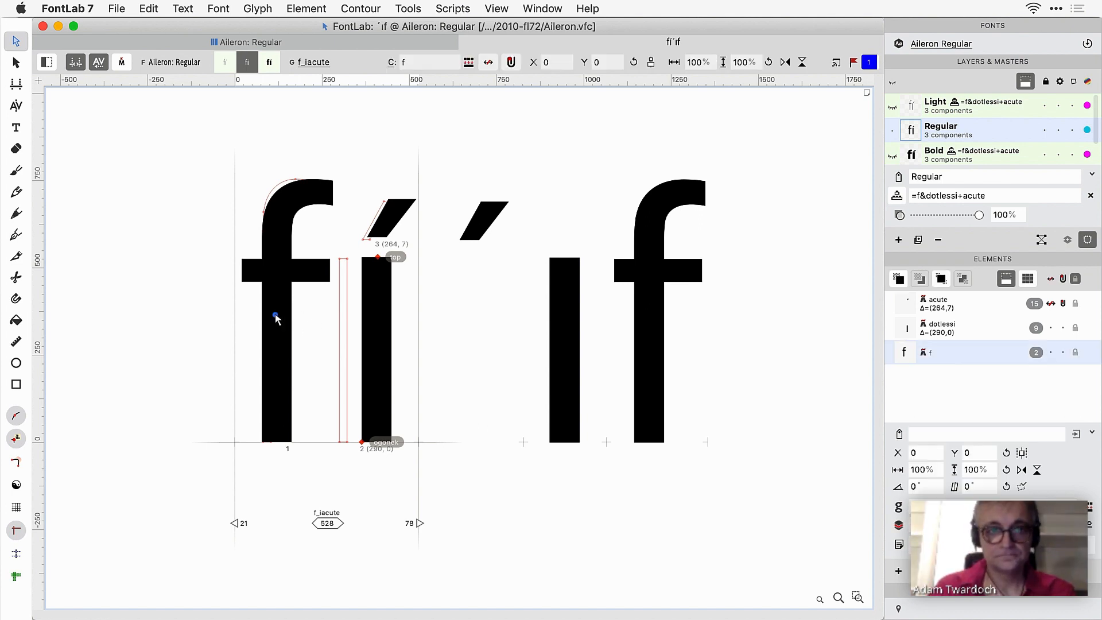
right_click(278, 320)
click(303, 391)
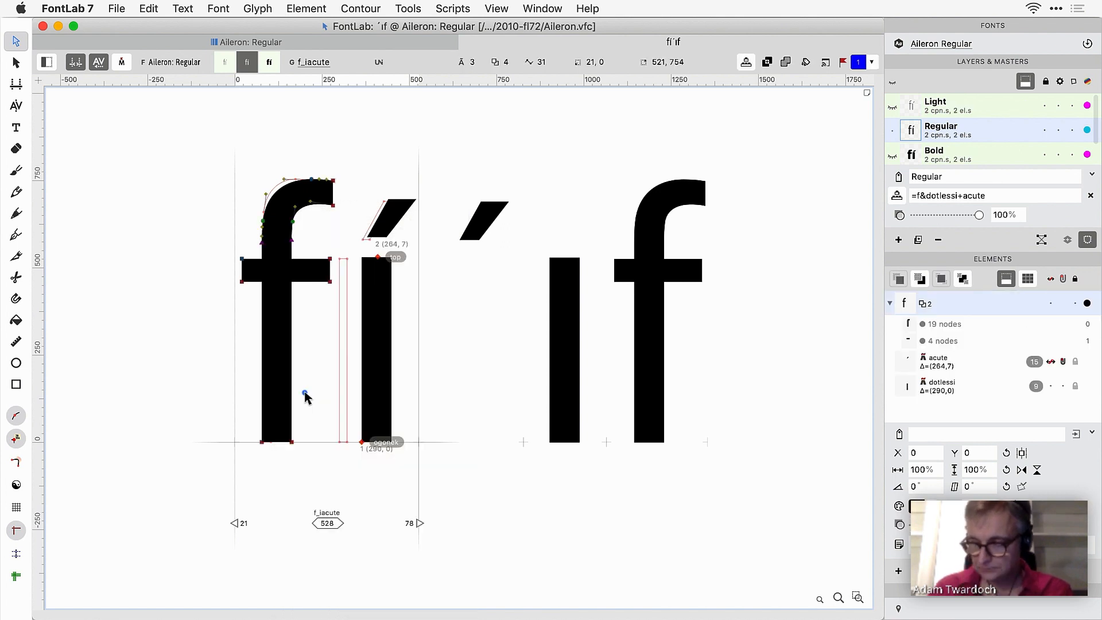
click(386, 365)
right_click(387, 364)
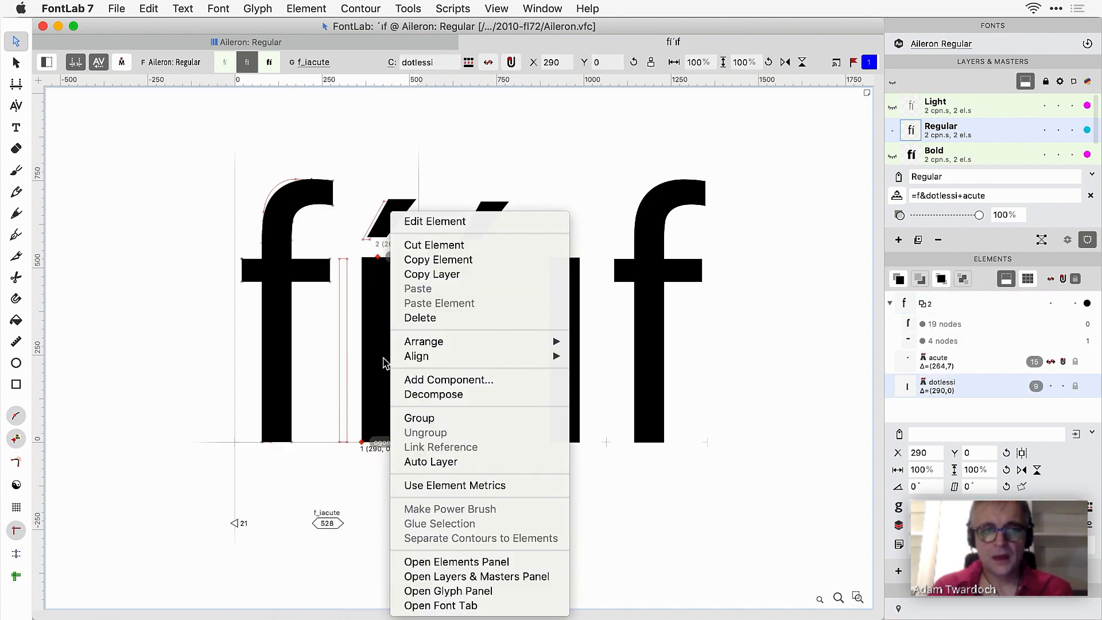
click(412, 395)
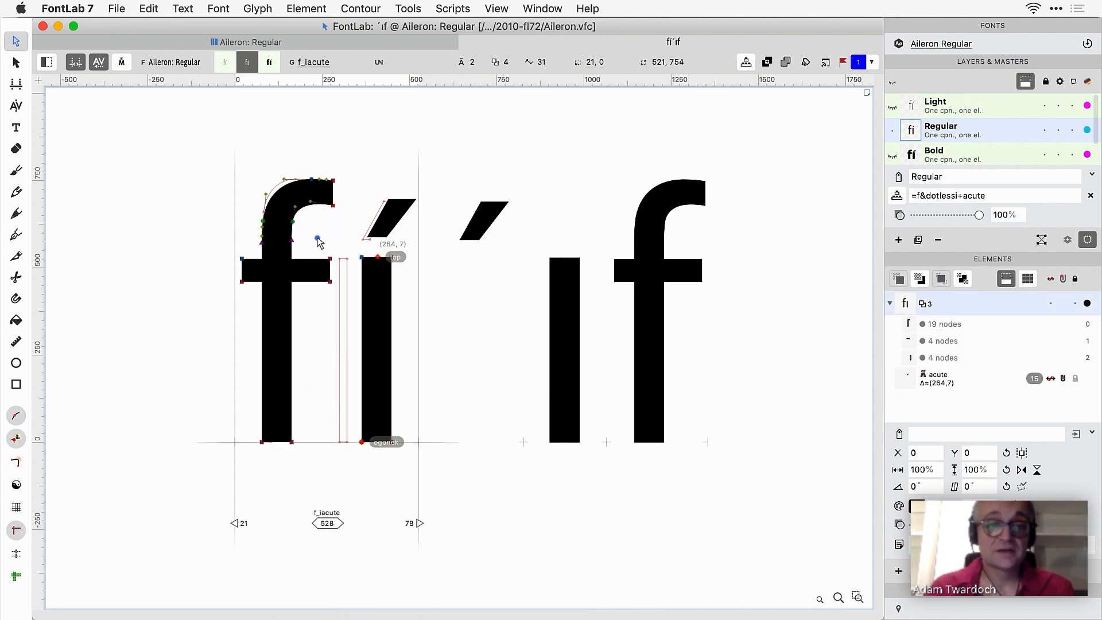
Step: Extend the f crossbar toward the i stem in f_iacute by moving its two end nodes to X 333
drag(317, 238, 344, 330)
key(shift+Right)
key(shift+Right)
key(shift+Right)
key(shift+Right)
key(shift+Right)
key(shift+Right)
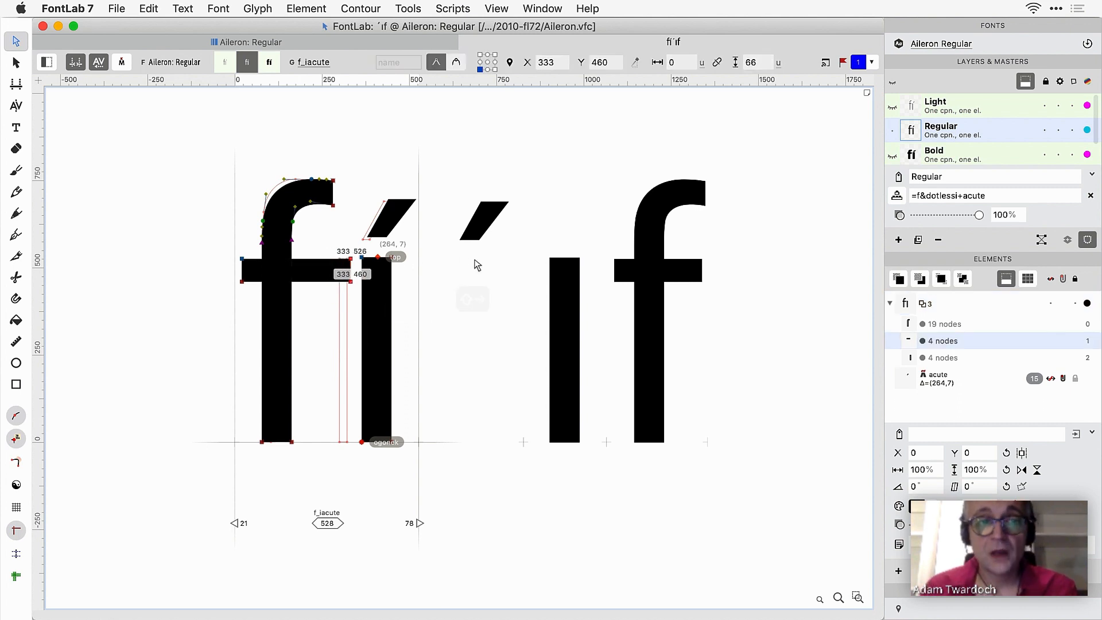
Step: Move the acute glyph's _top anchor to 146, 538 and nudge the top anchor in f_iacute to the right
double_click(484, 226)
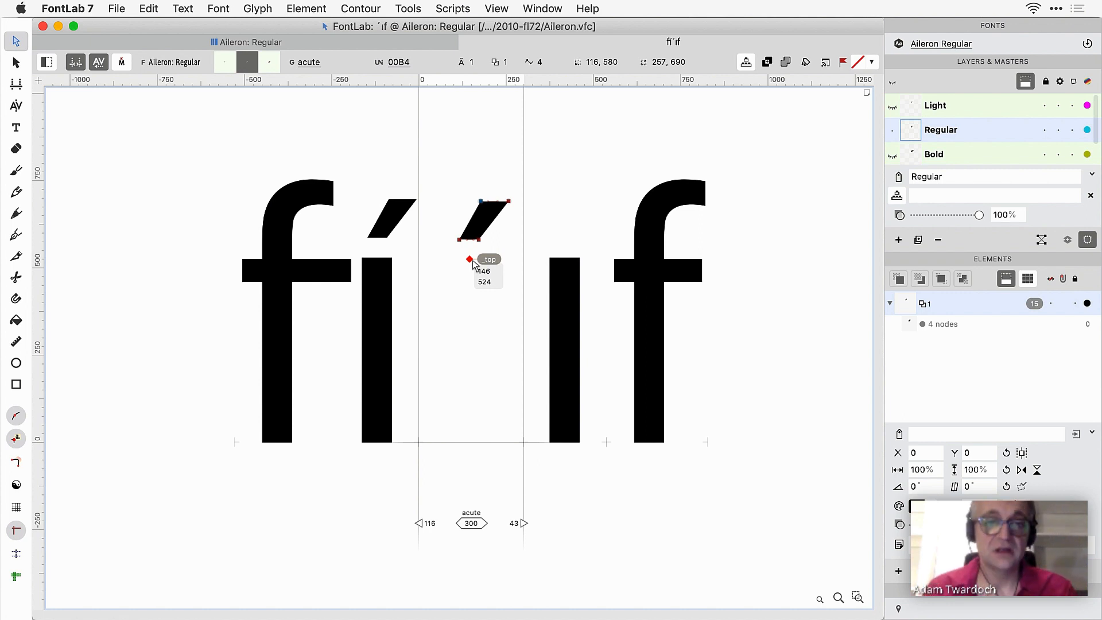
mouse_move(471, 261)
mouse_down()
mouse_move(451, 253)
mouse_move(471, 256)
mouse_up()
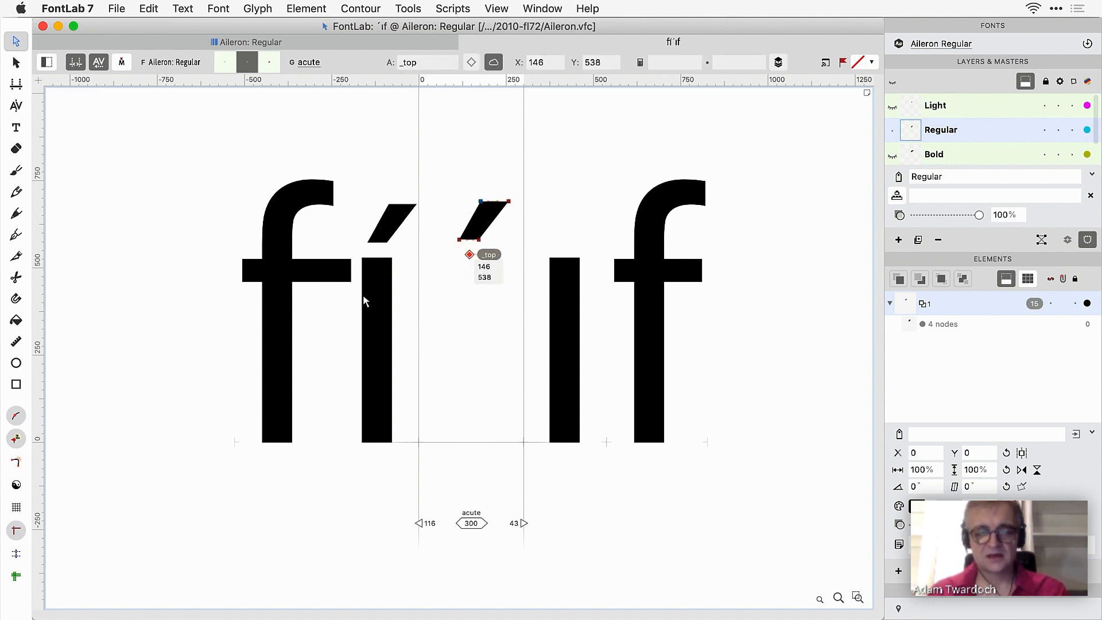
click(372, 298)
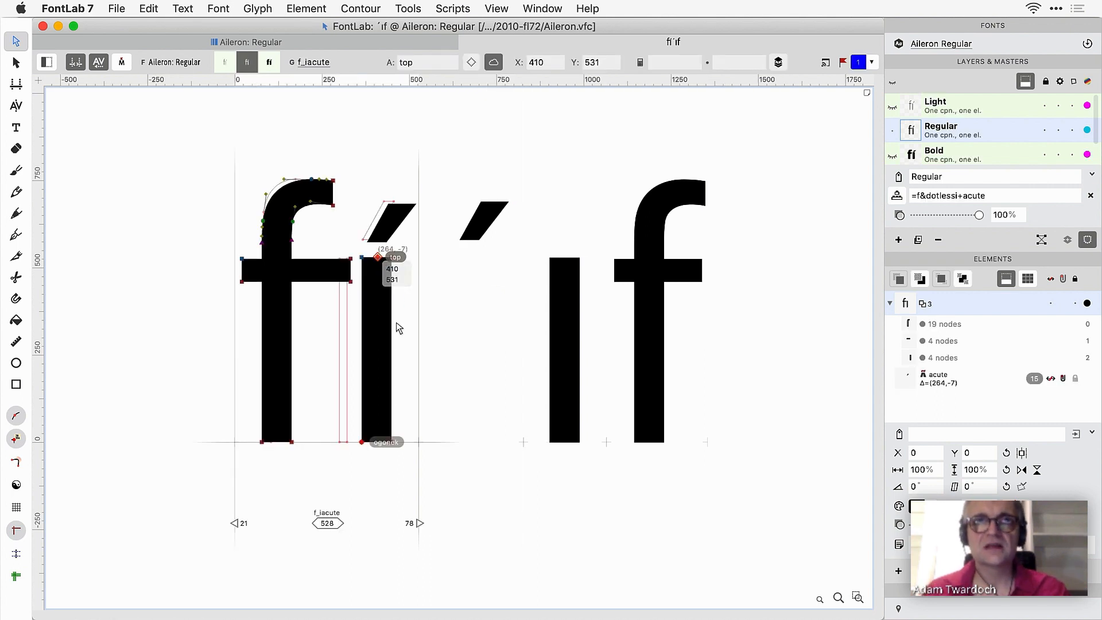
key(shift+Right)
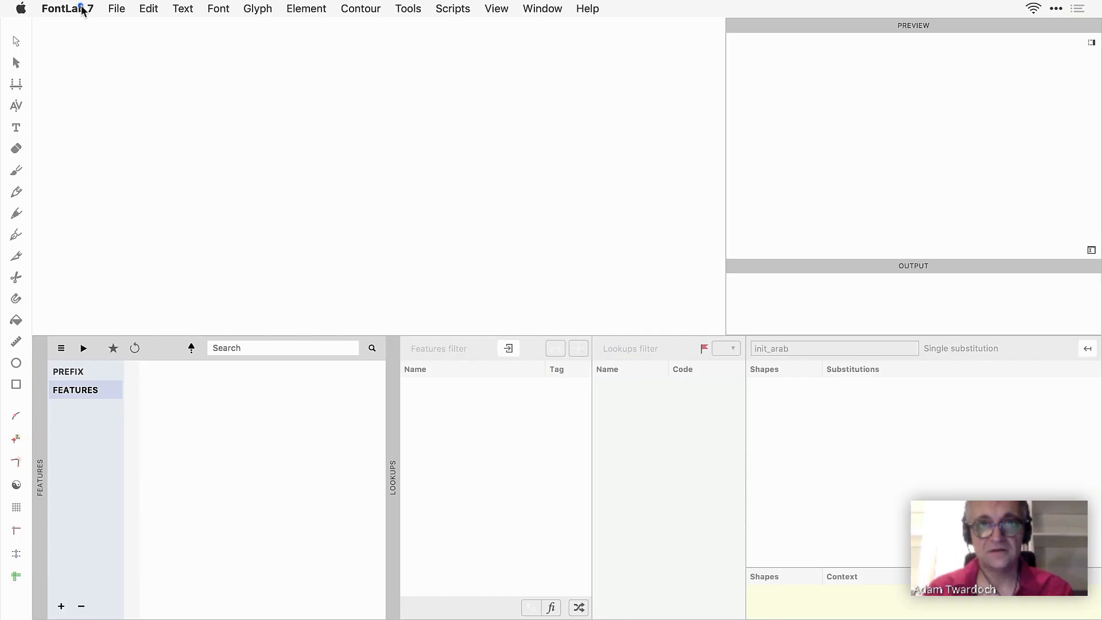
Step: Review the Open Fonts preferences for glyph names and OT feature decompiling, including the built-in help, and close them
click(81, 10)
click(81, 80)
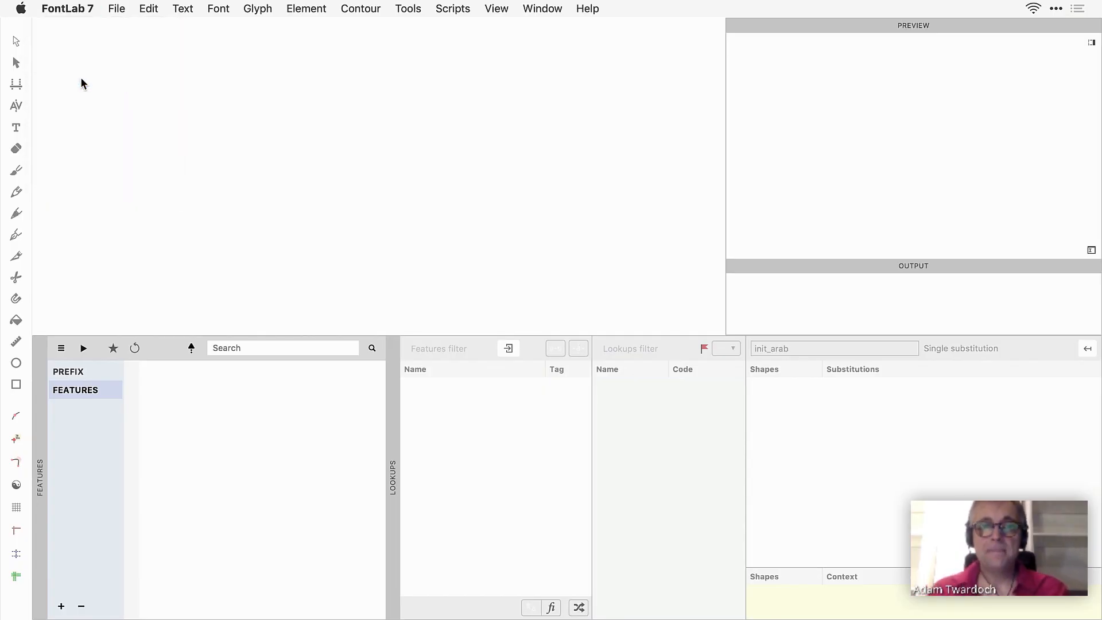
mouse_move(564, 138)
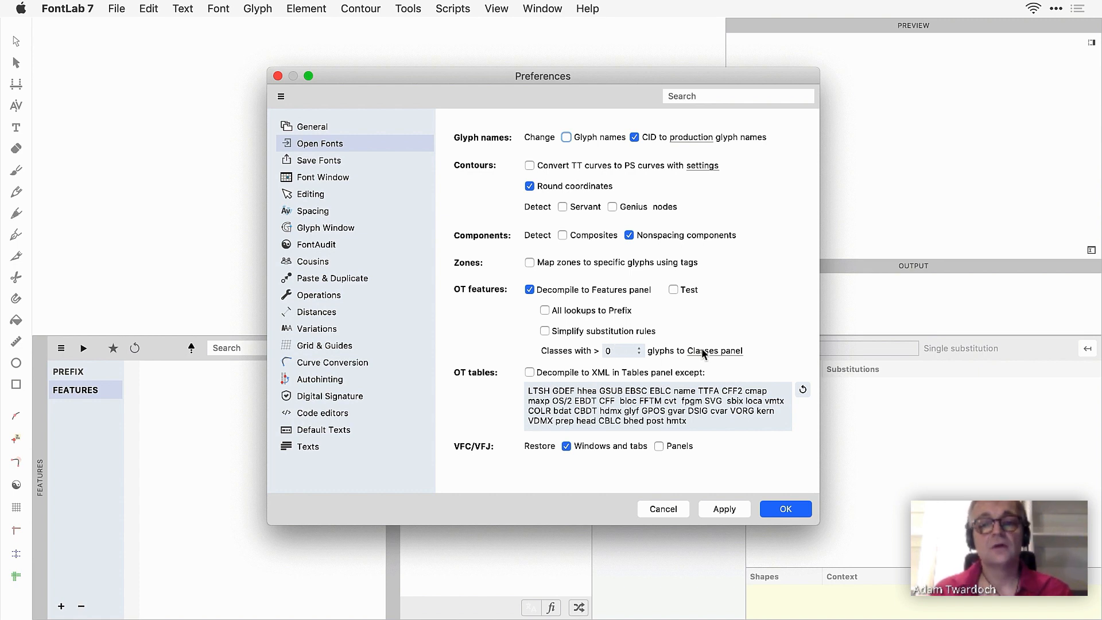
key(F1)
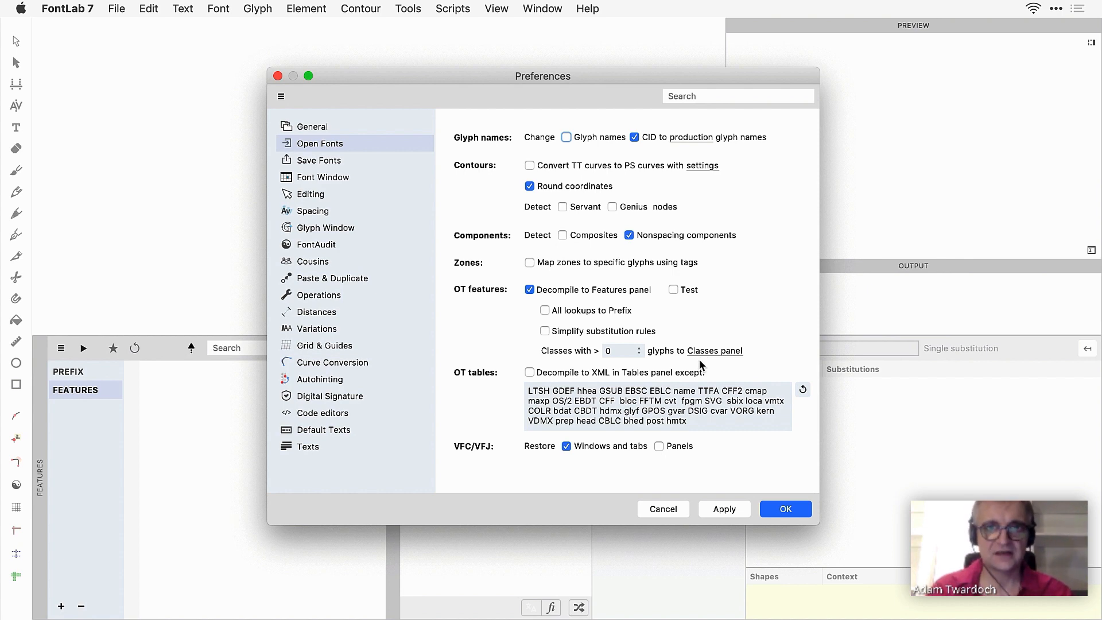
click(775, 507)
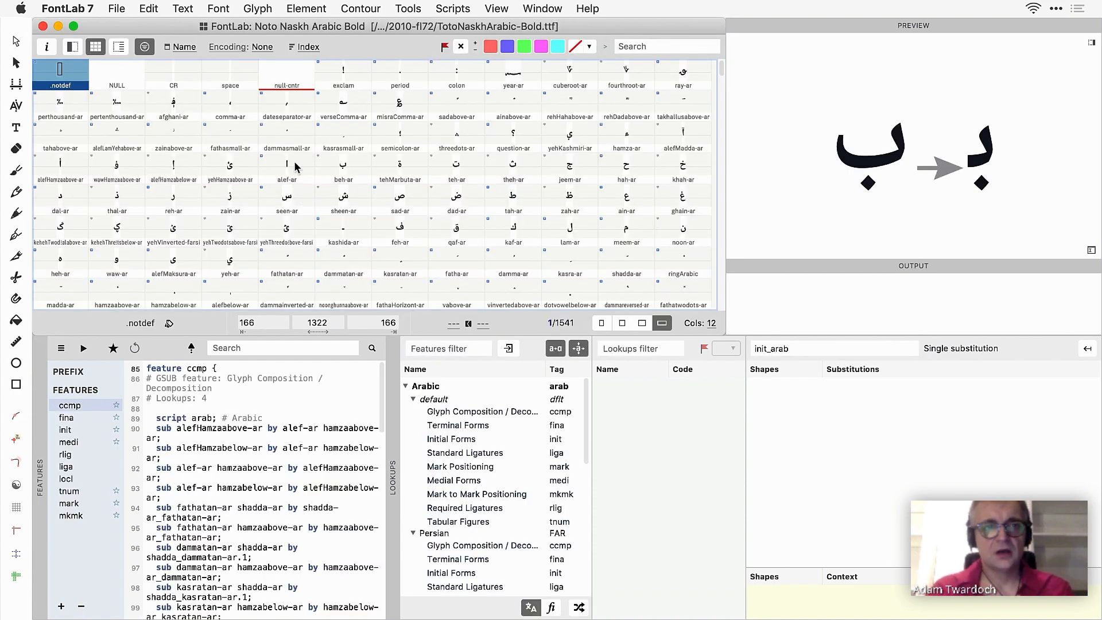
click(291, 146)
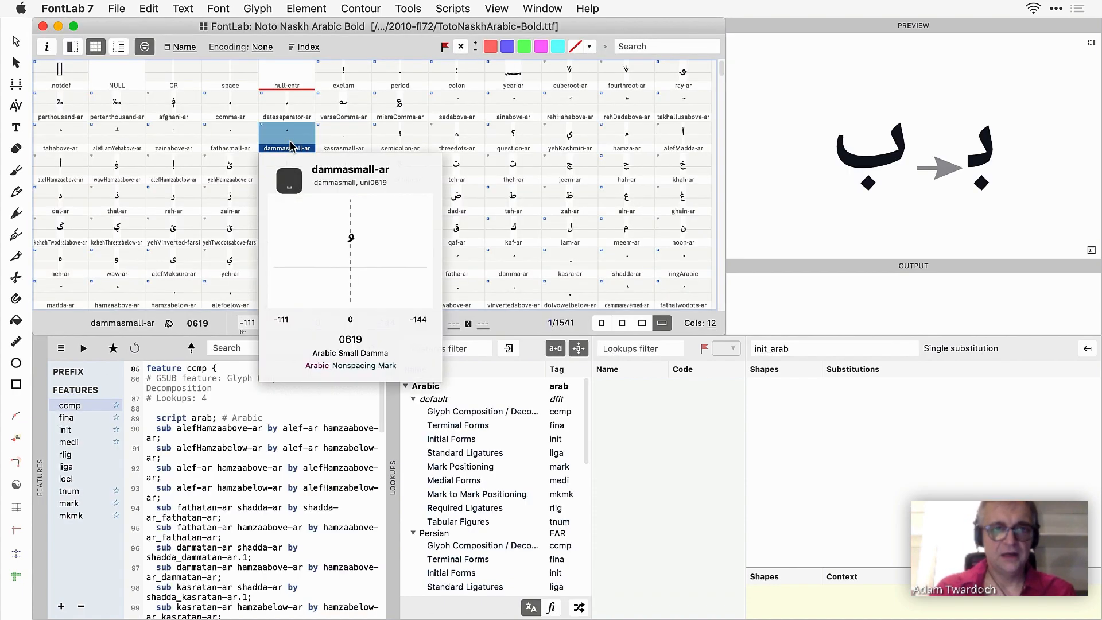
drag(292, 146, 392, 178)
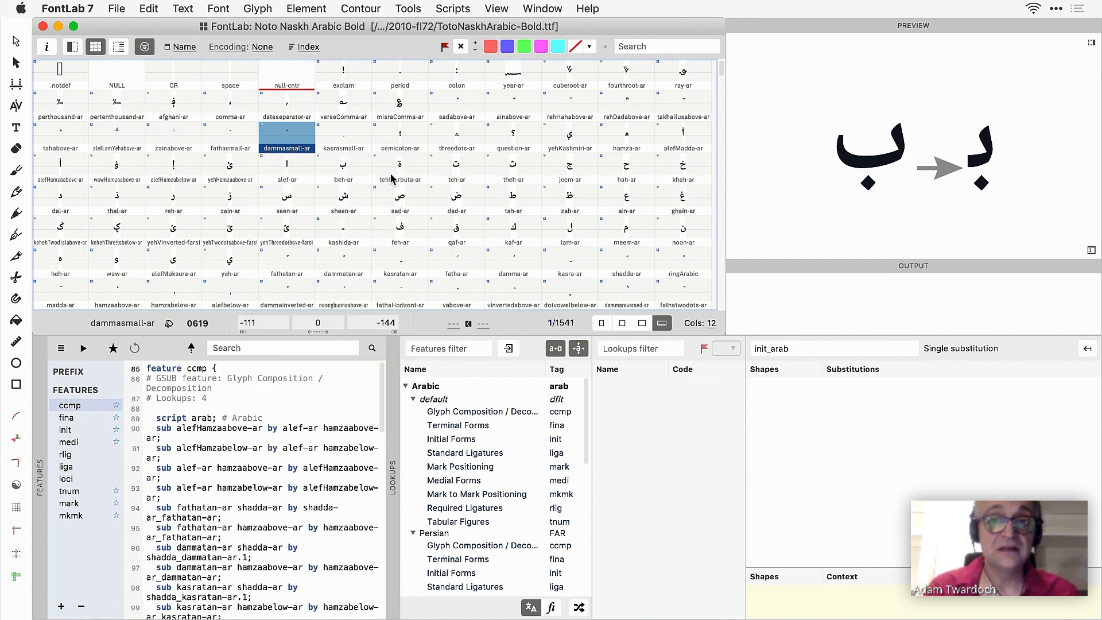
click(467, 441)
click(467, 441)
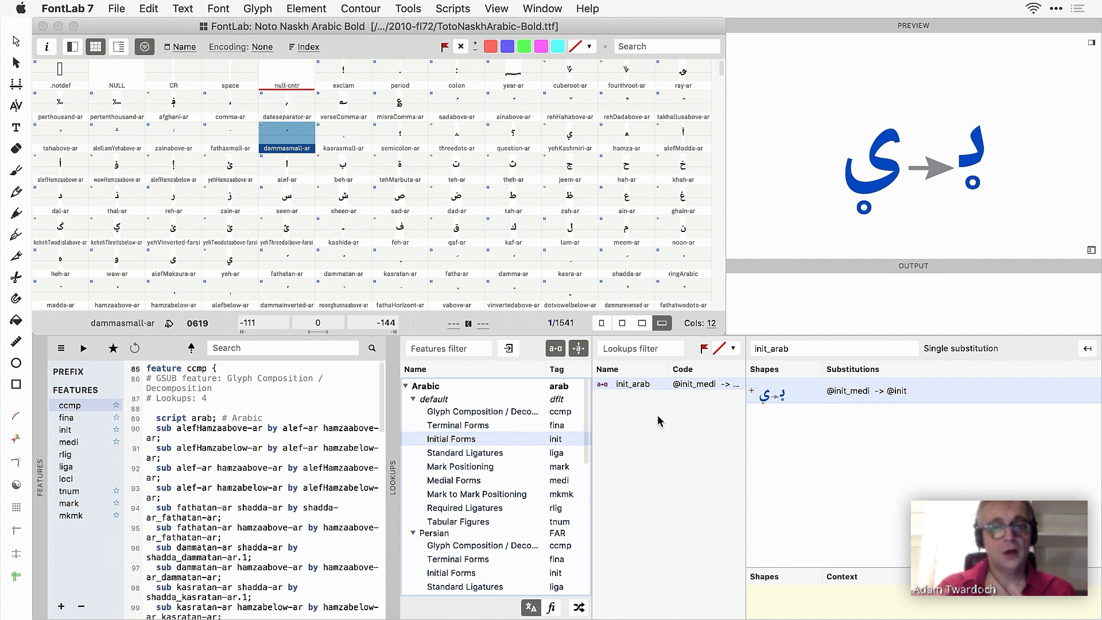
click(754, 393)
click(753, 392)
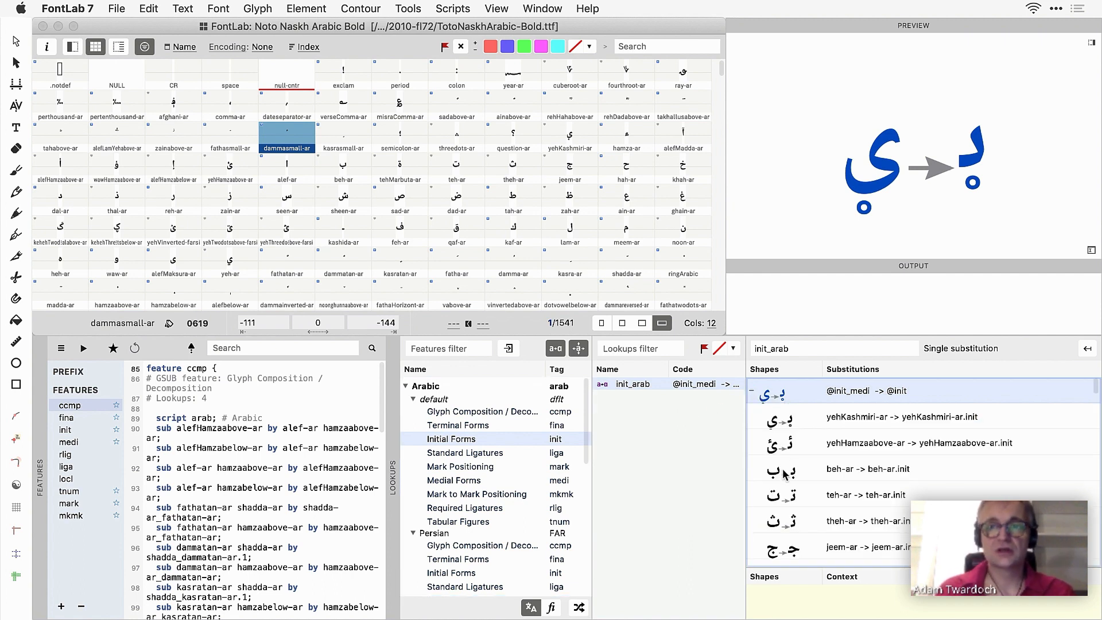
click(782, 444)
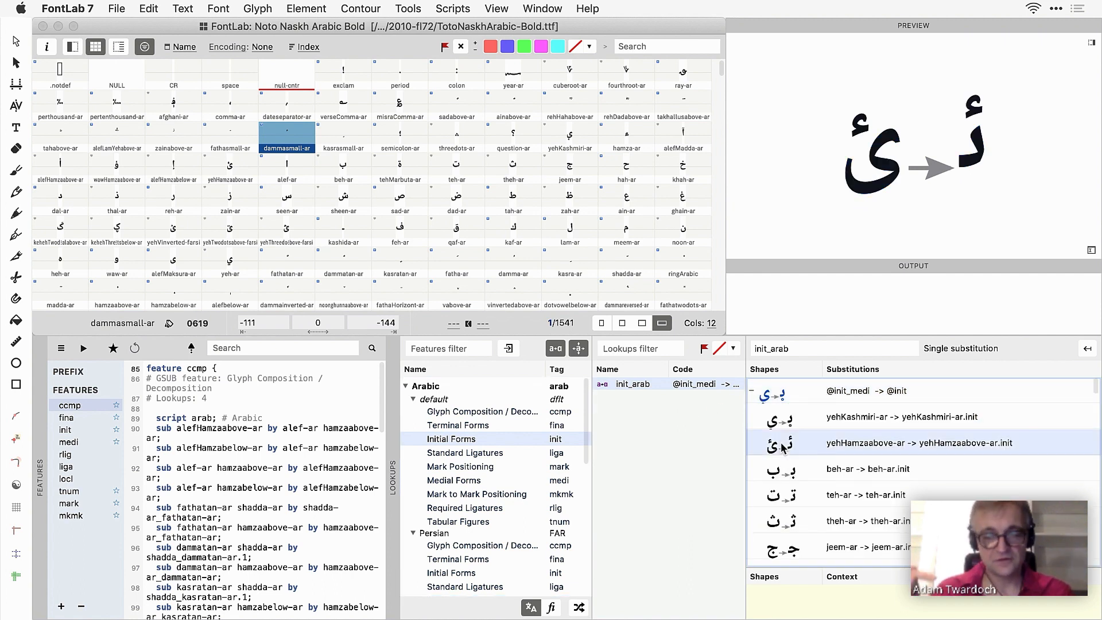
key(Down)
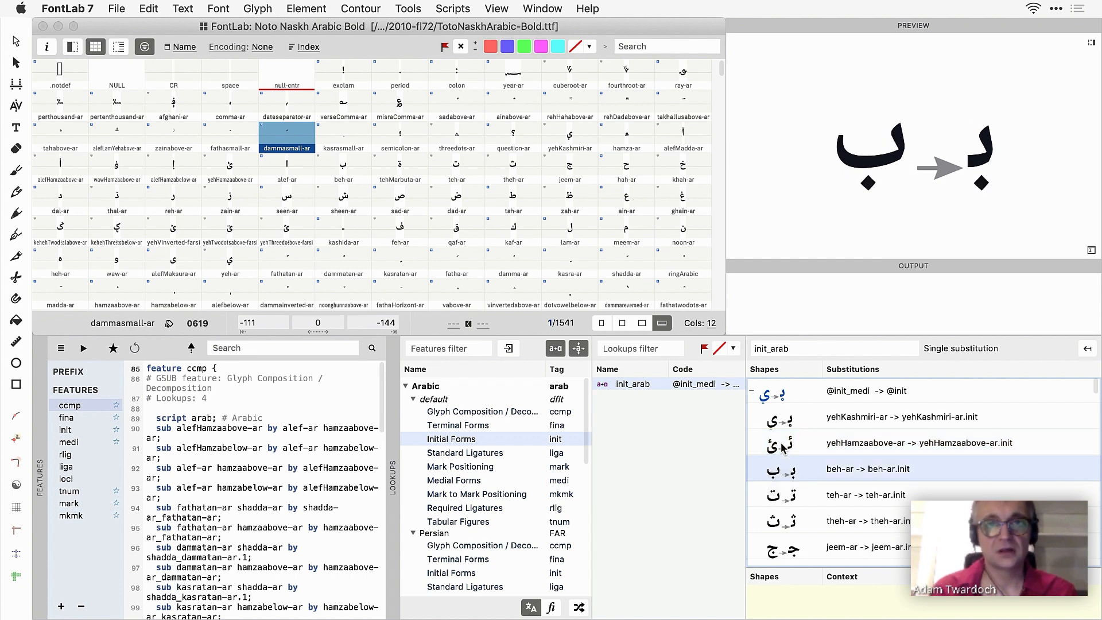
key(Up)
key(Down)
key(Up)
key(Up)
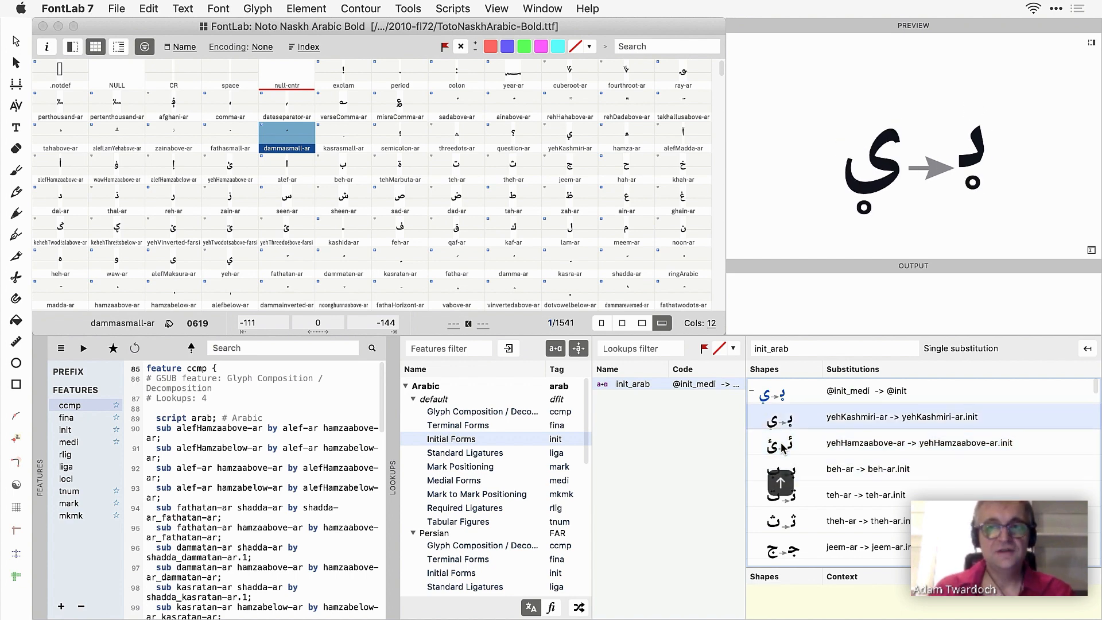
key(Up)
key(Left)
key(Right)
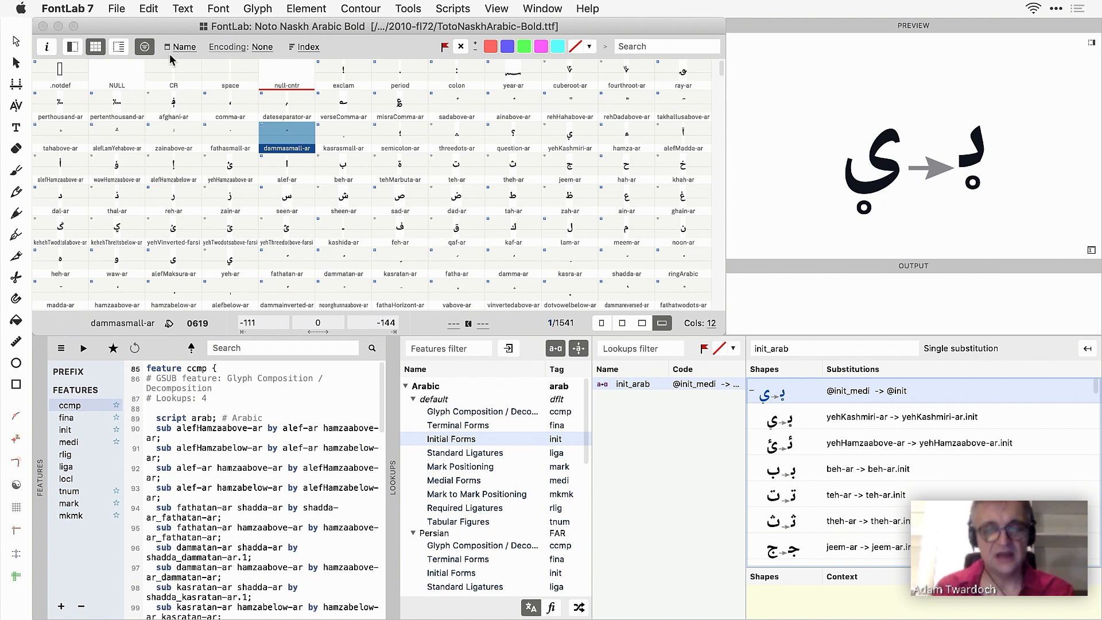
Step: Enable Simplify substitution rules for OT features in the Open Fonts preferences
click(91, 7)
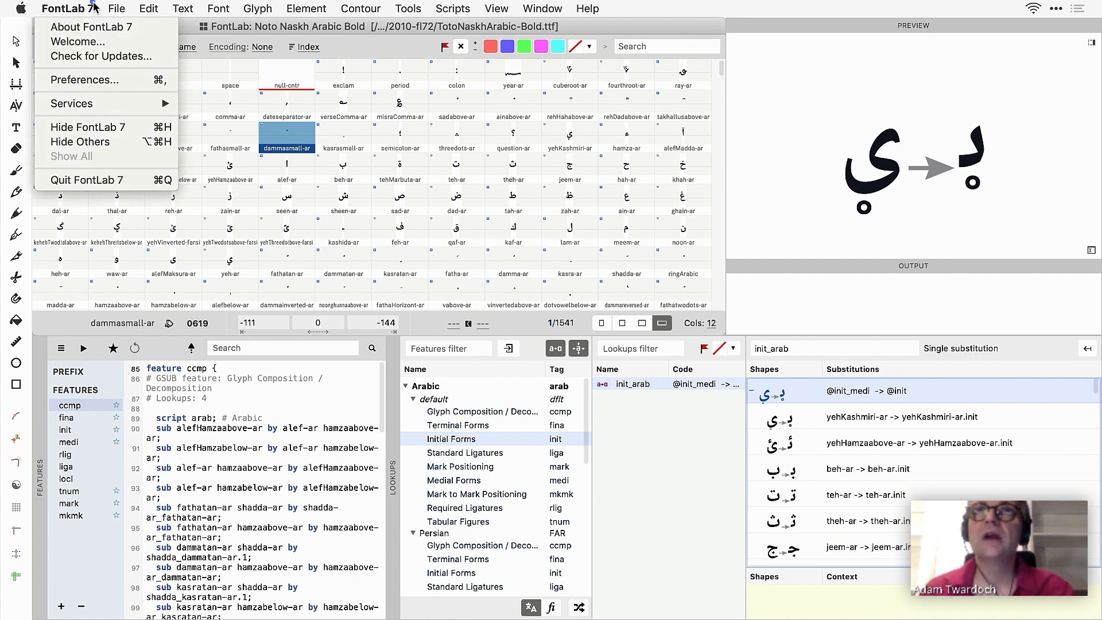
click(91, 81)
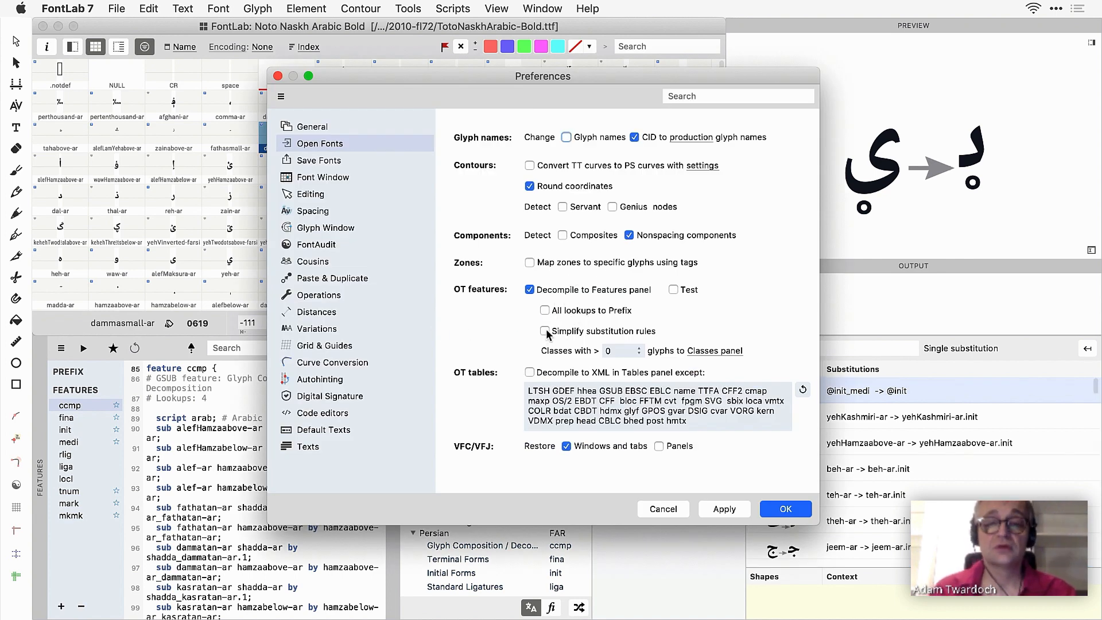
mouse_move(546, 331)
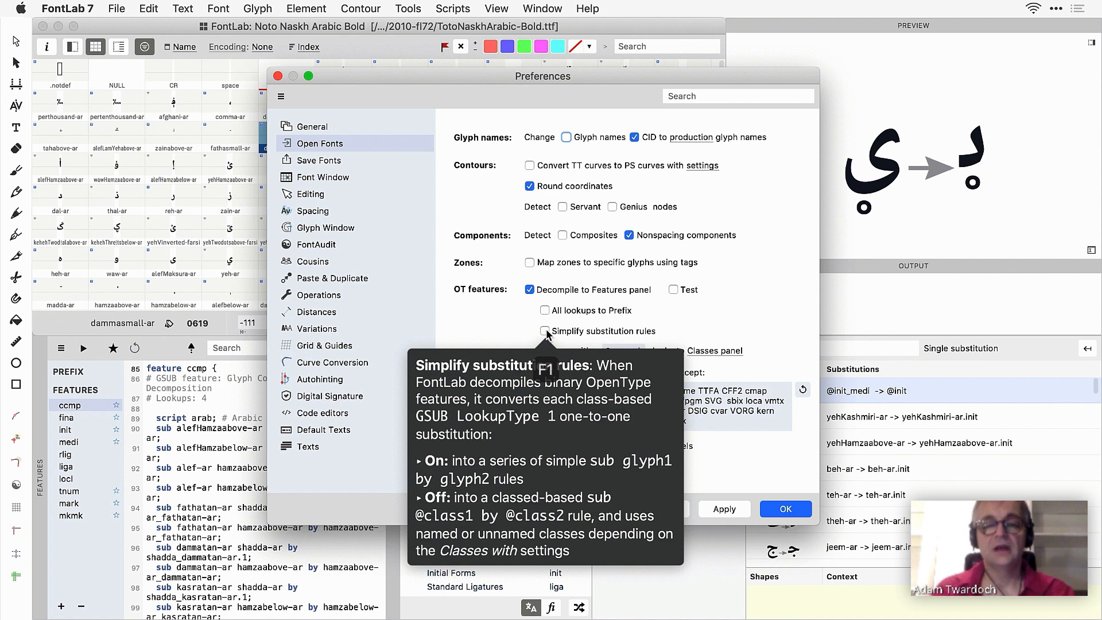
click(546, 331)
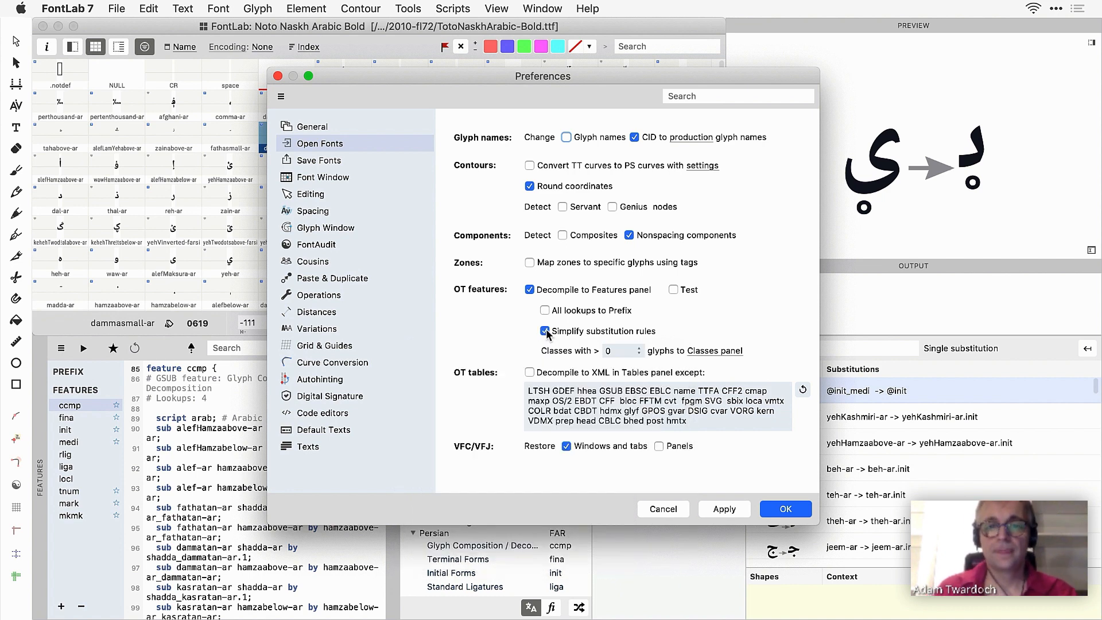
click(786, 508)
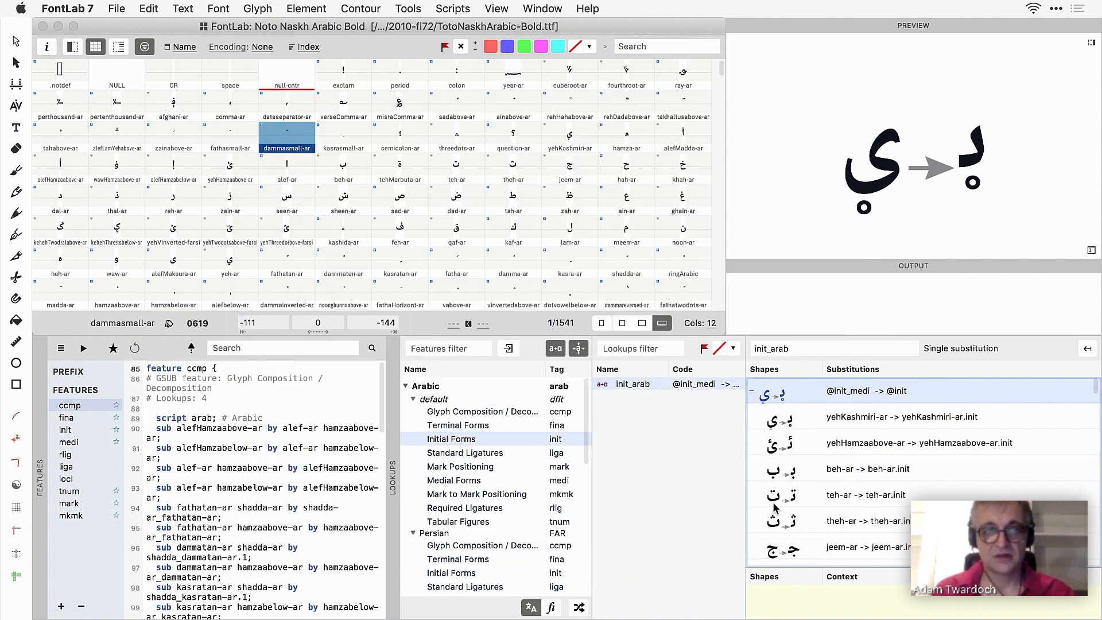
Step: Reopen TotoNaskhArabic-Bold.ttf and preview the init_arab substitutions of the Arabic default Initial Forms from yehKashmiri-ar to beh-ar
click(113, 10)
click(247, 74)
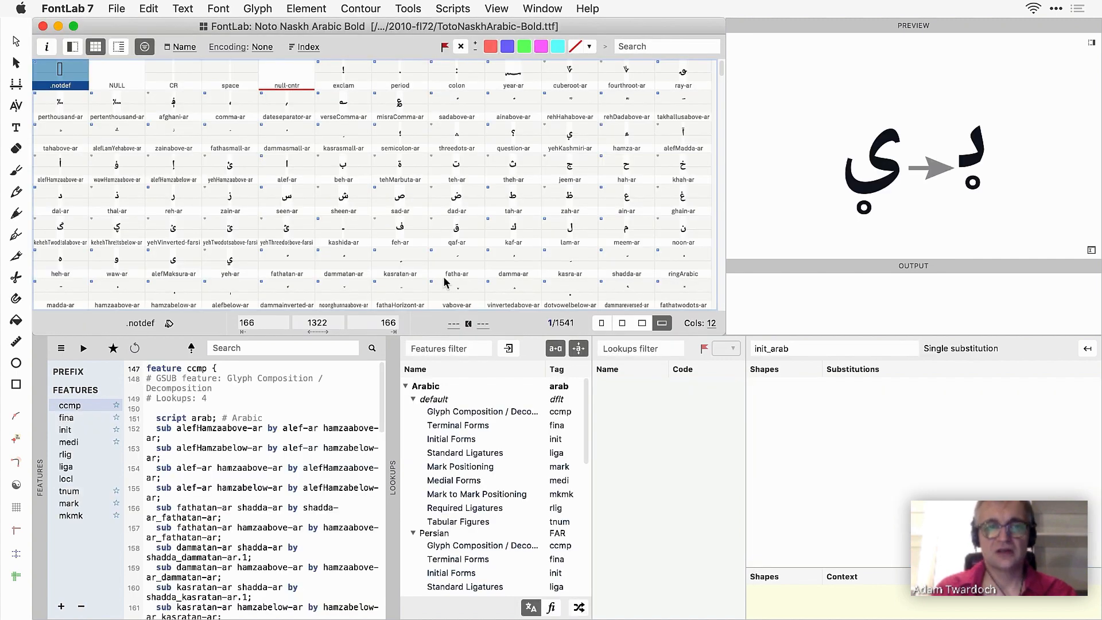
click(461, 439)
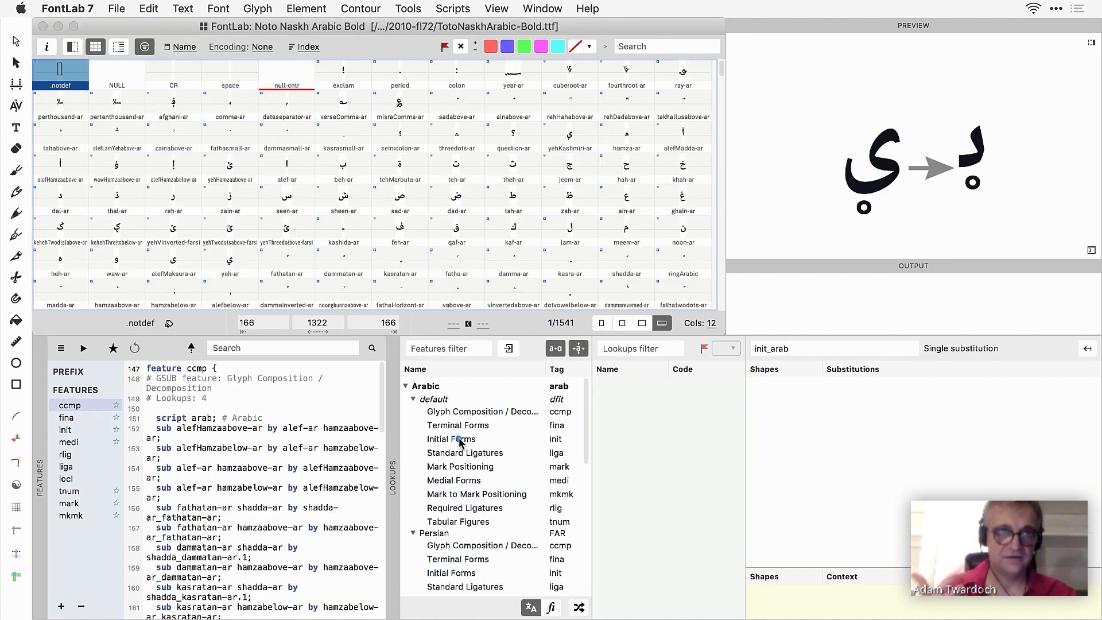
click(777, 396)
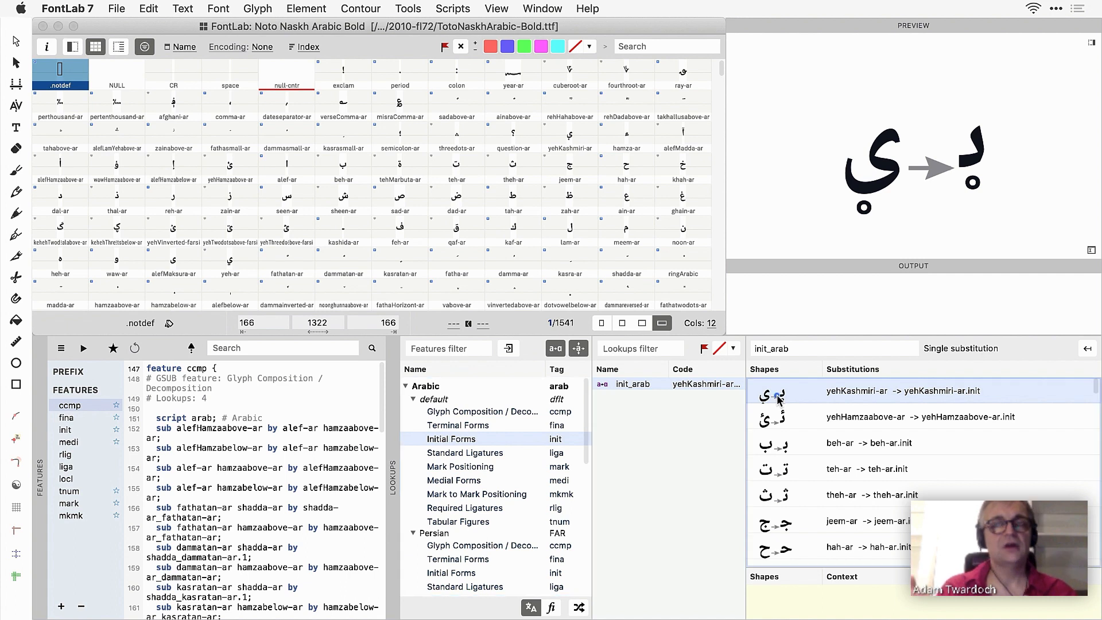
key(Down)
key(Down)
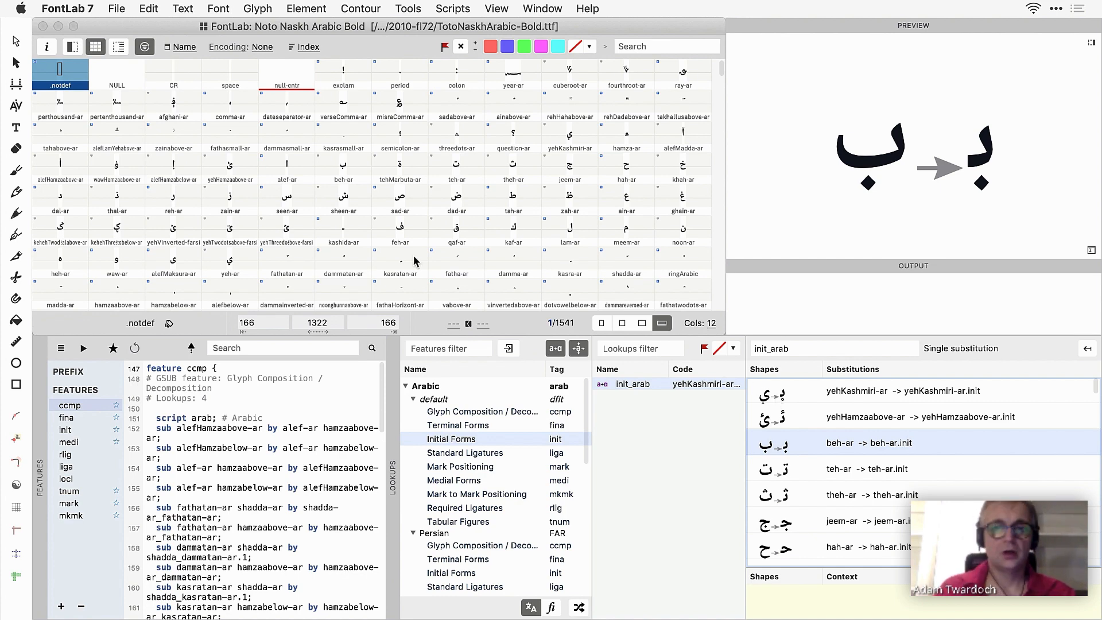
Step: Rename the font's glyphs to their production names
click(210, 10)
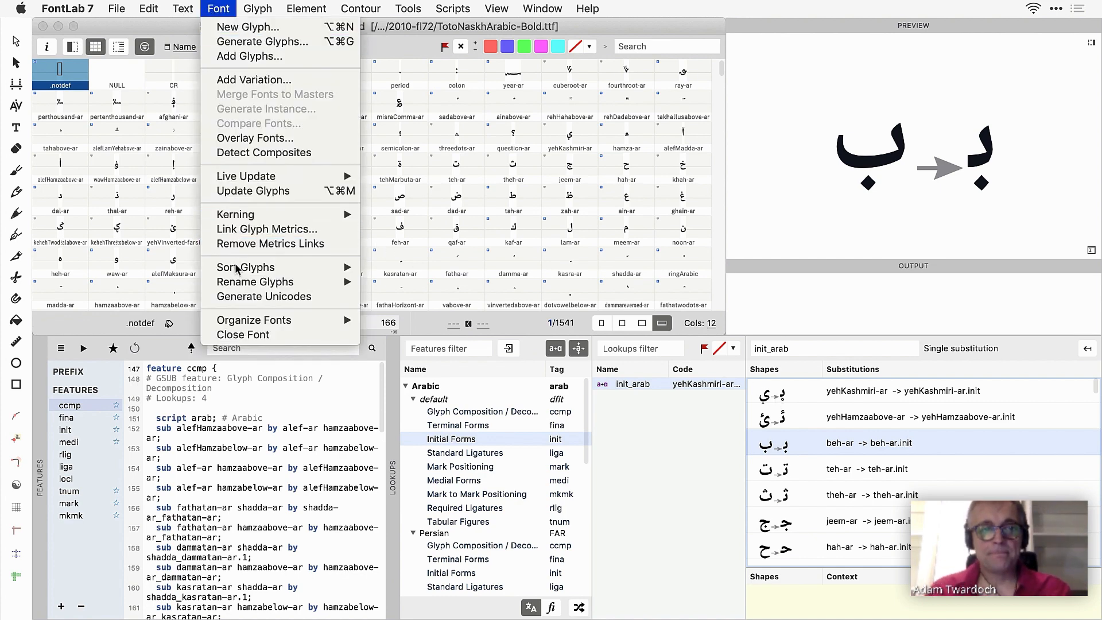
mouse_move(237, 283)
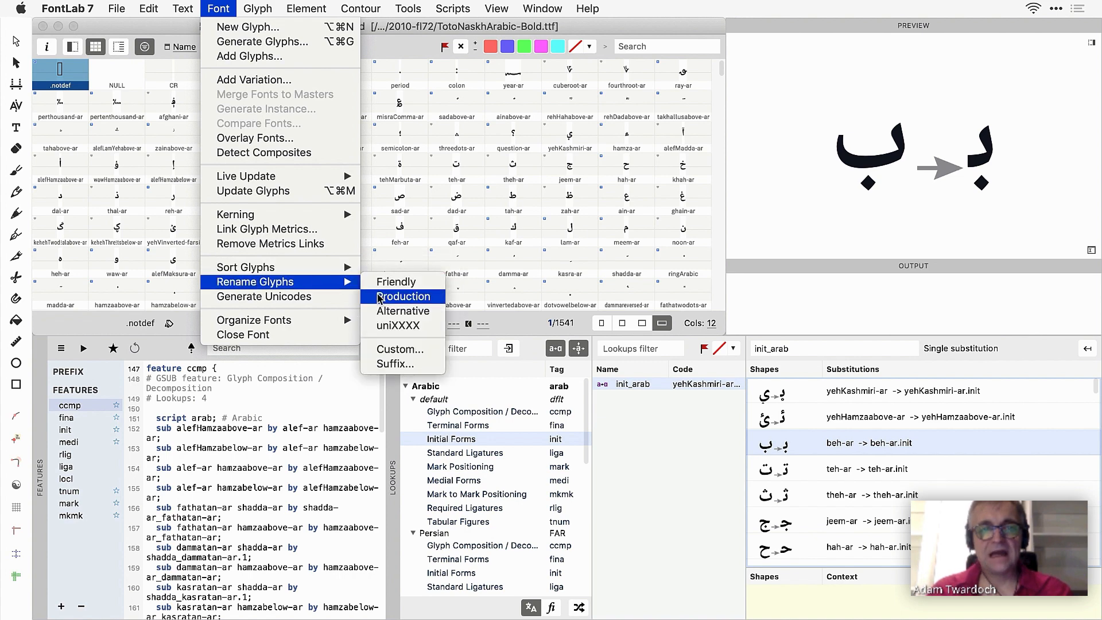
click(379, 296)
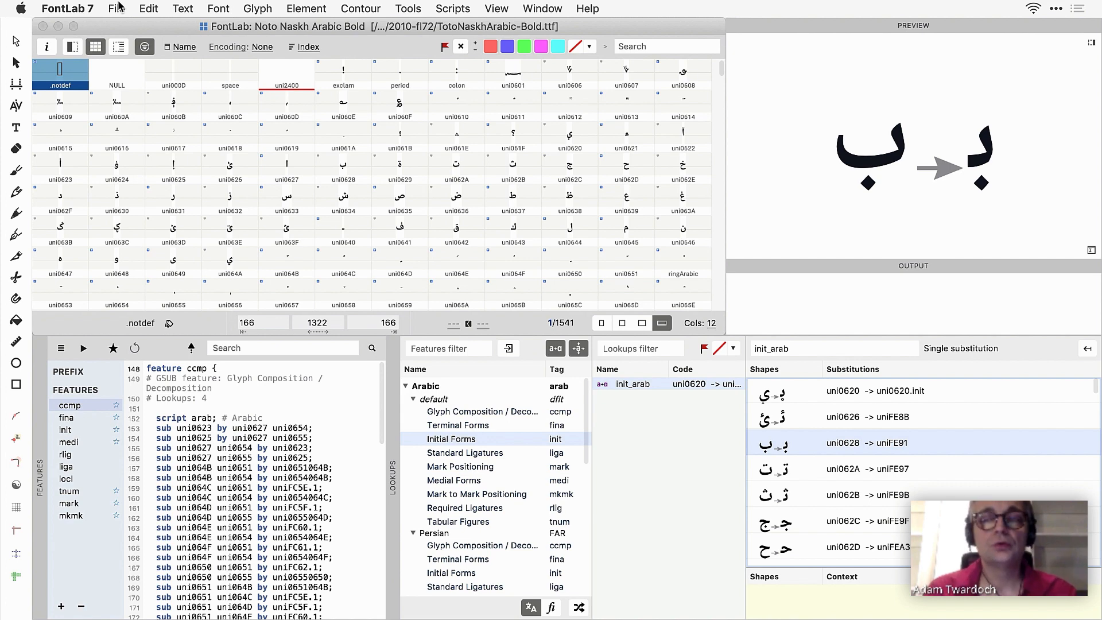
Step: Export the current layer with the OpenType TT (dev names) profile, with its glyph names option set to Use current glyph names
click(117, 8)
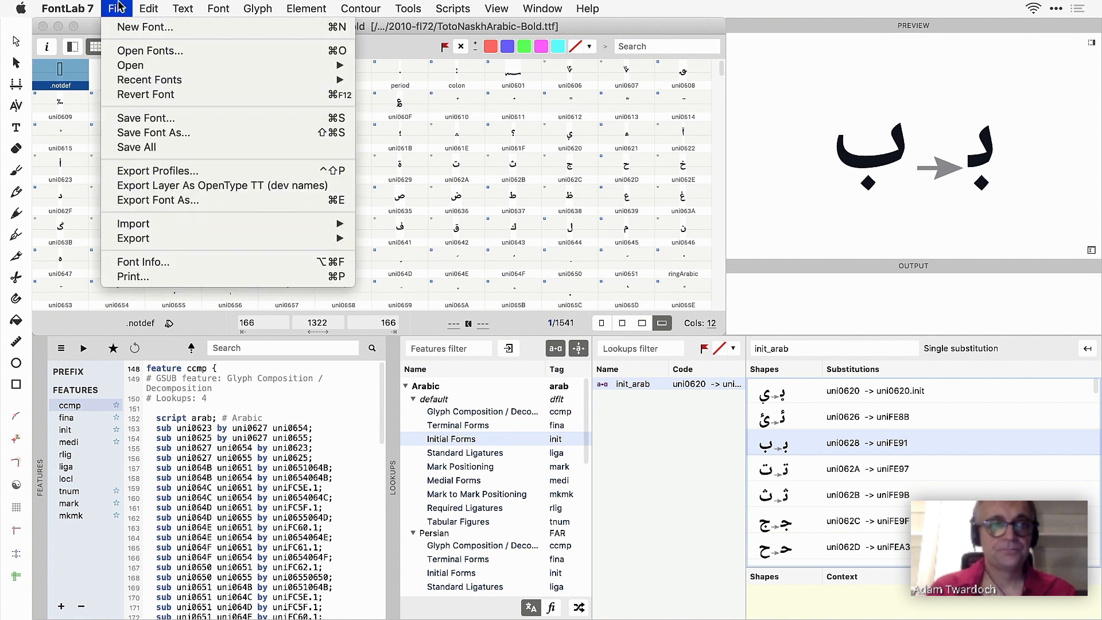
click(138, 200)
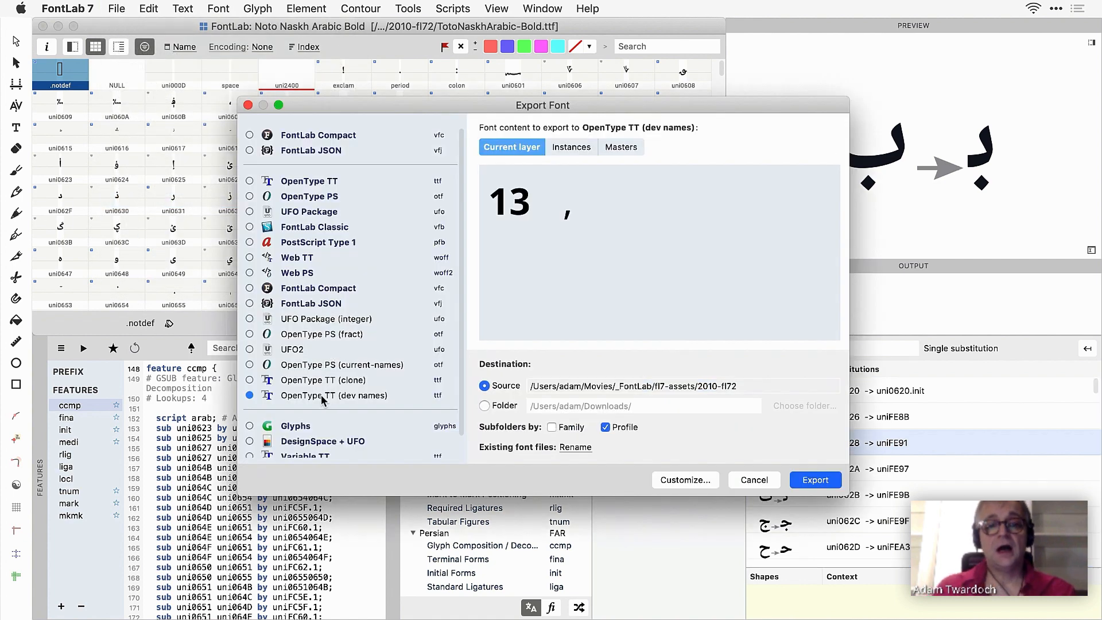
click(328, 400)
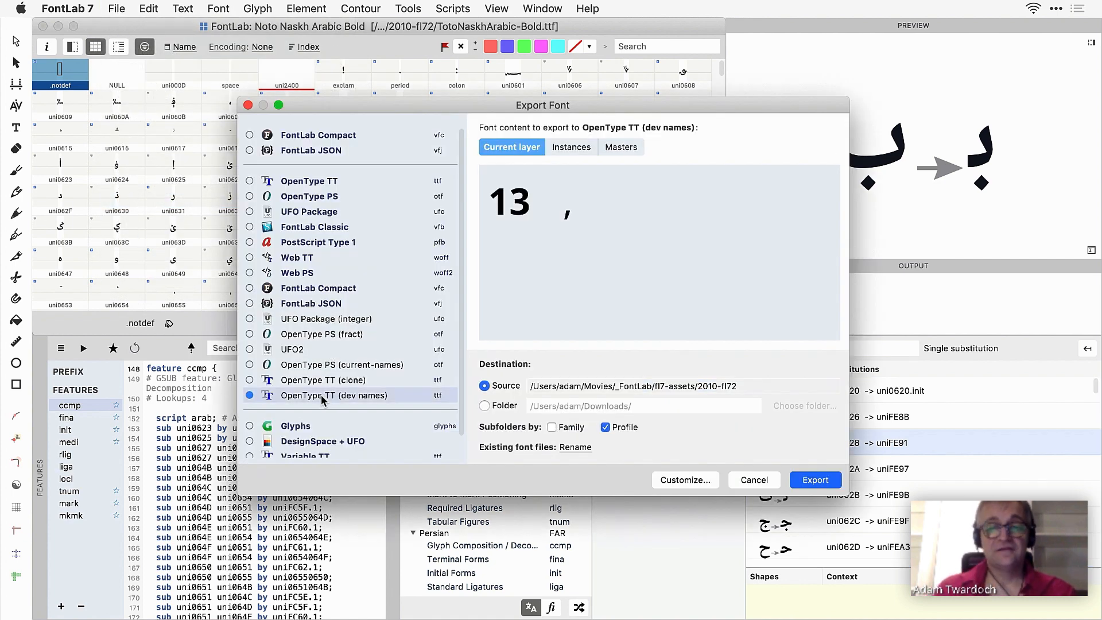
click(676, 485)
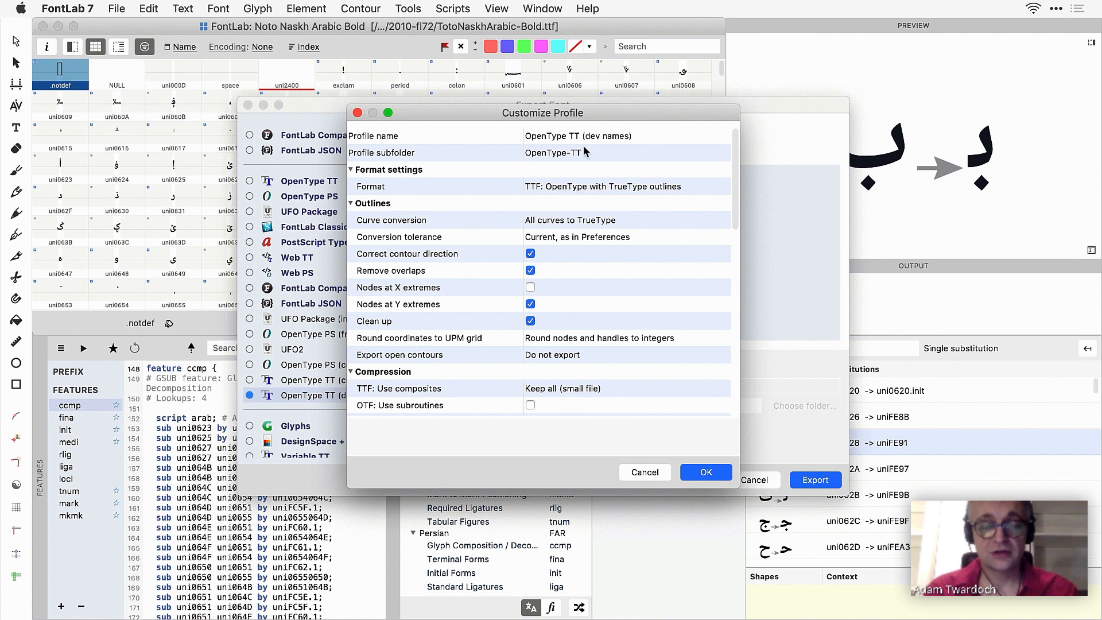
scroll(585, 144, down, 15)
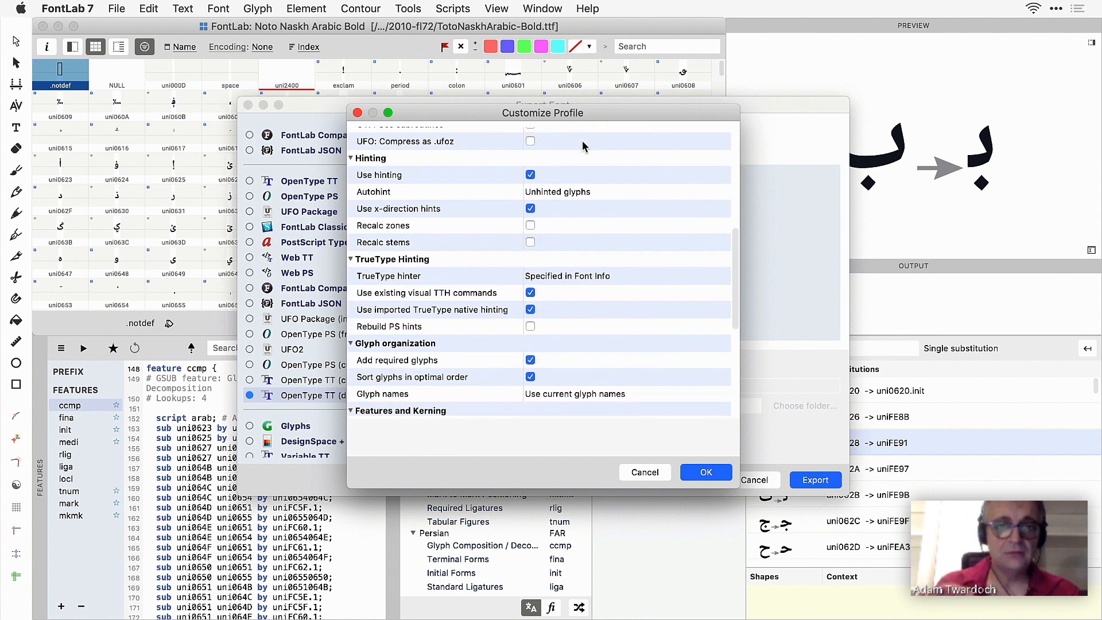
scroll(582, 147, down, 3)
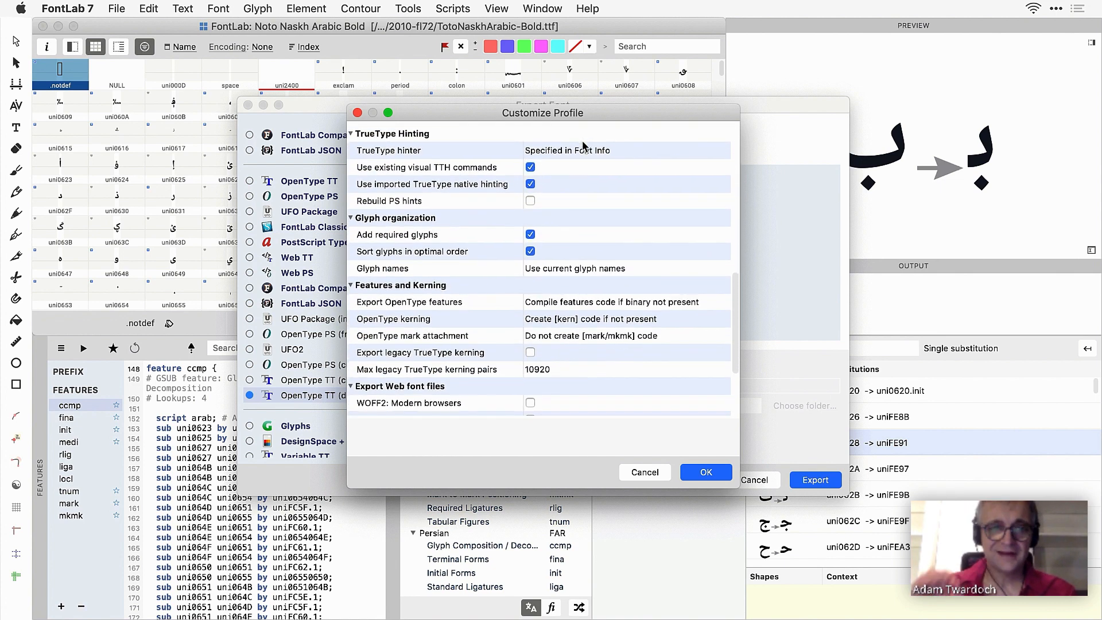
double_click(560, 269)
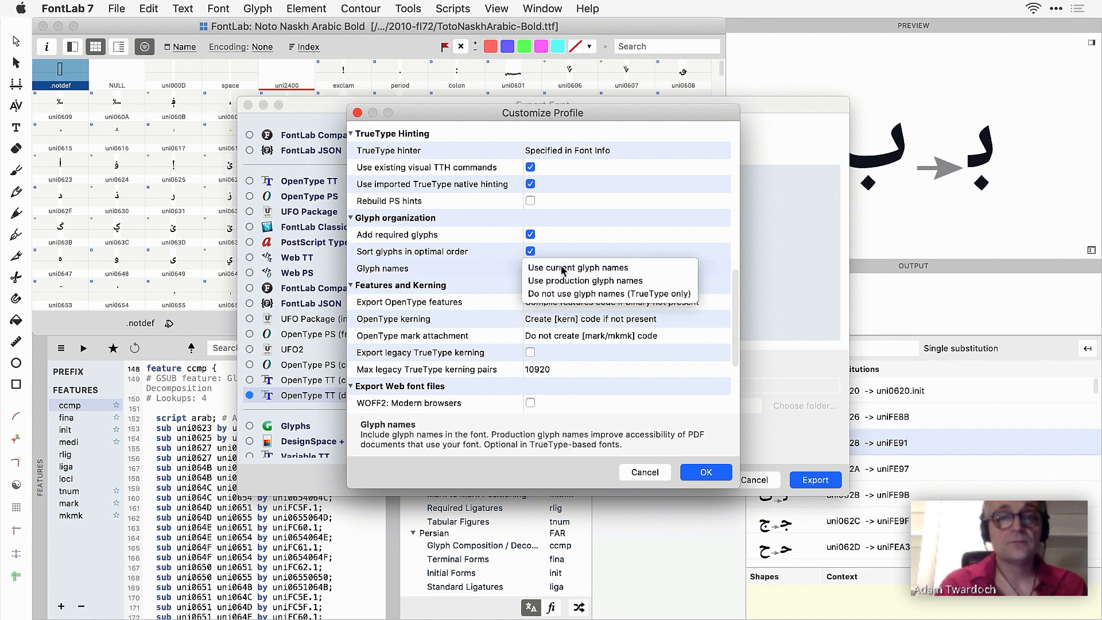
click(552, 269)
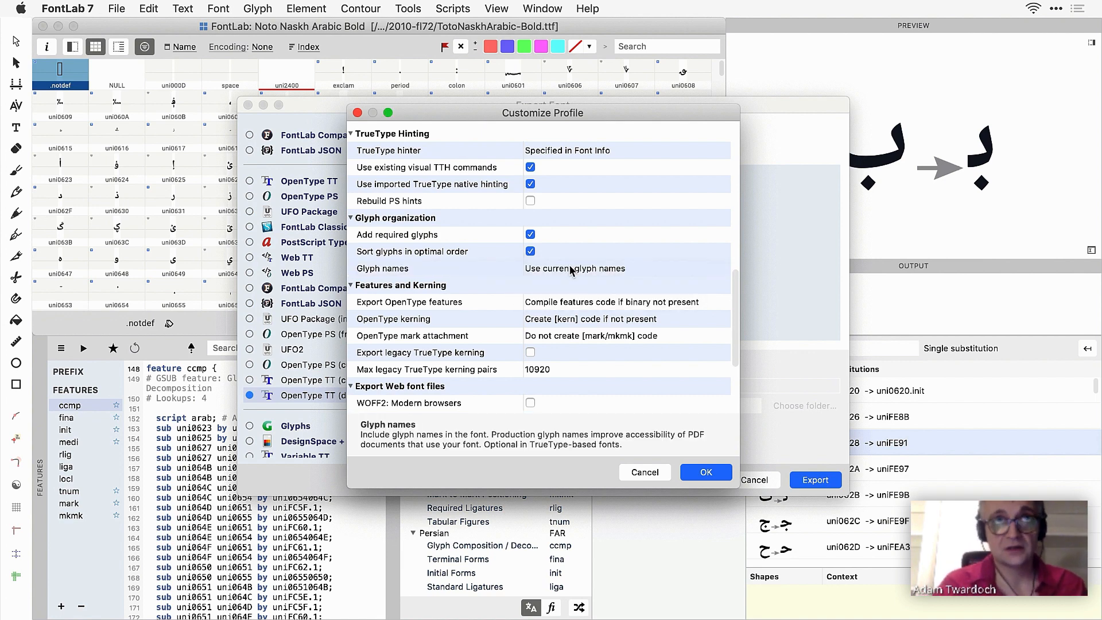
click(693, 474)
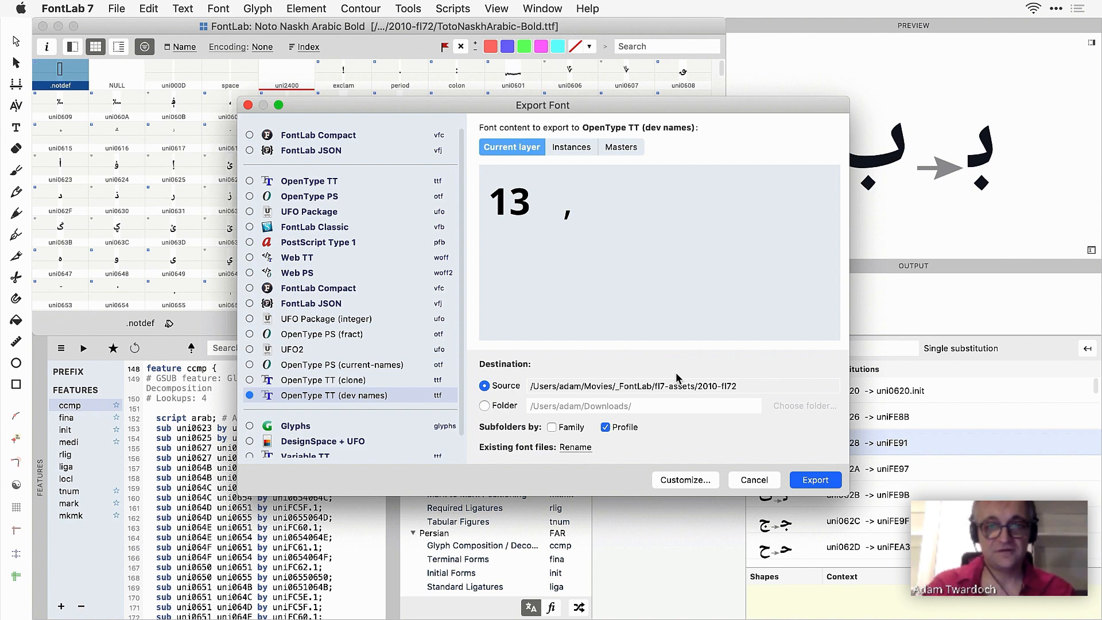
click(814, 479)
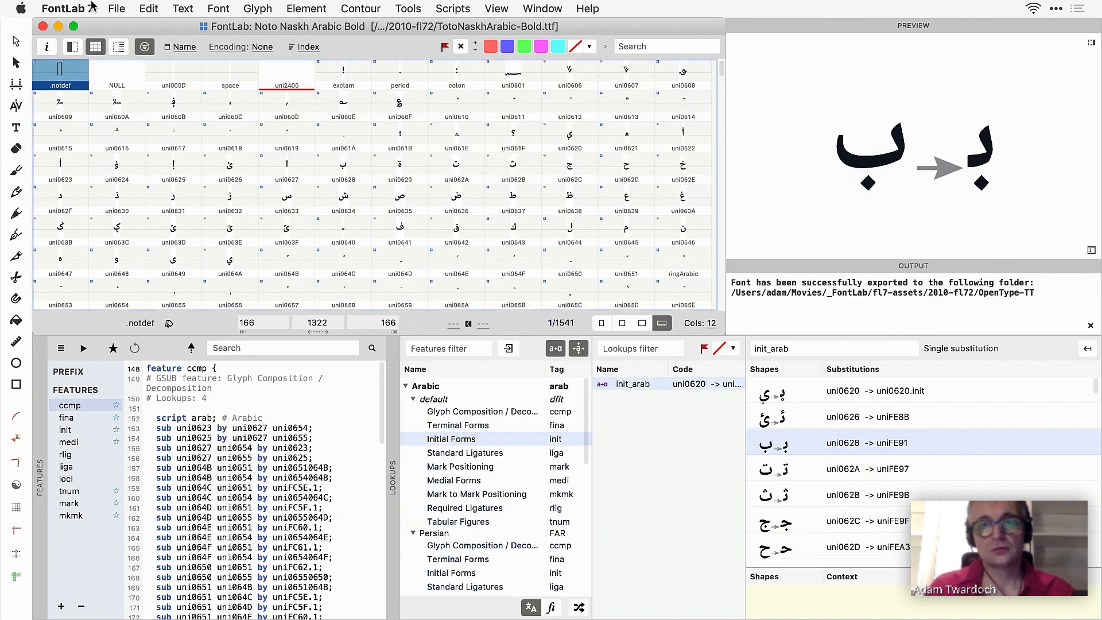
Step: Export the font's features as a VOLT project file named TotoNaskhArabic-Bold4.vtp in the OpenType-TT folder
click(114, 8)
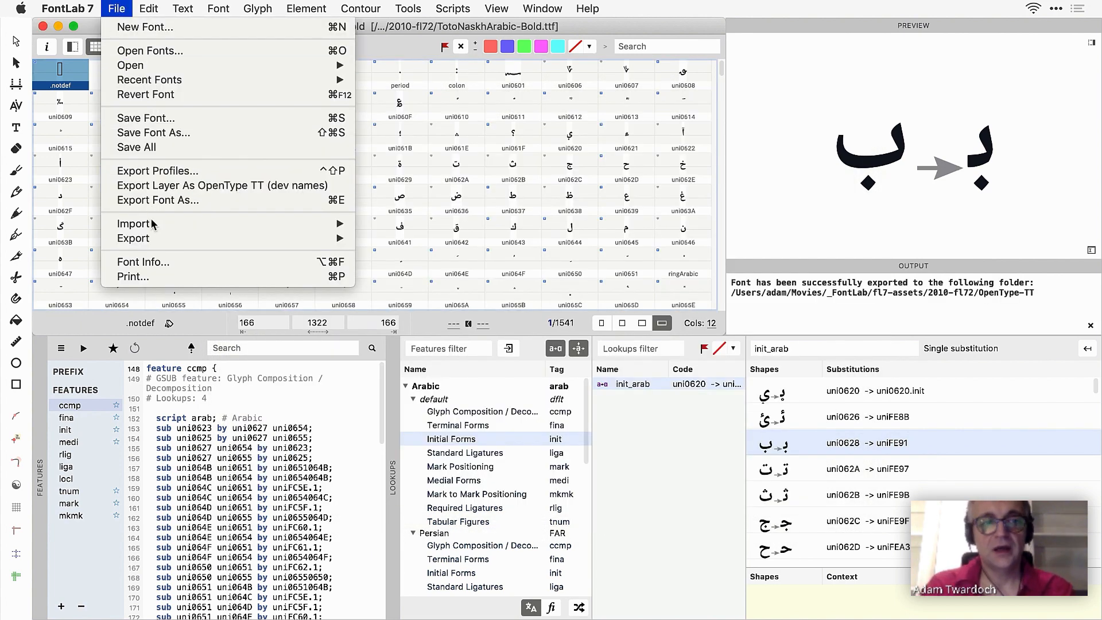
mouse_move(153, 238)
click(395, 267)
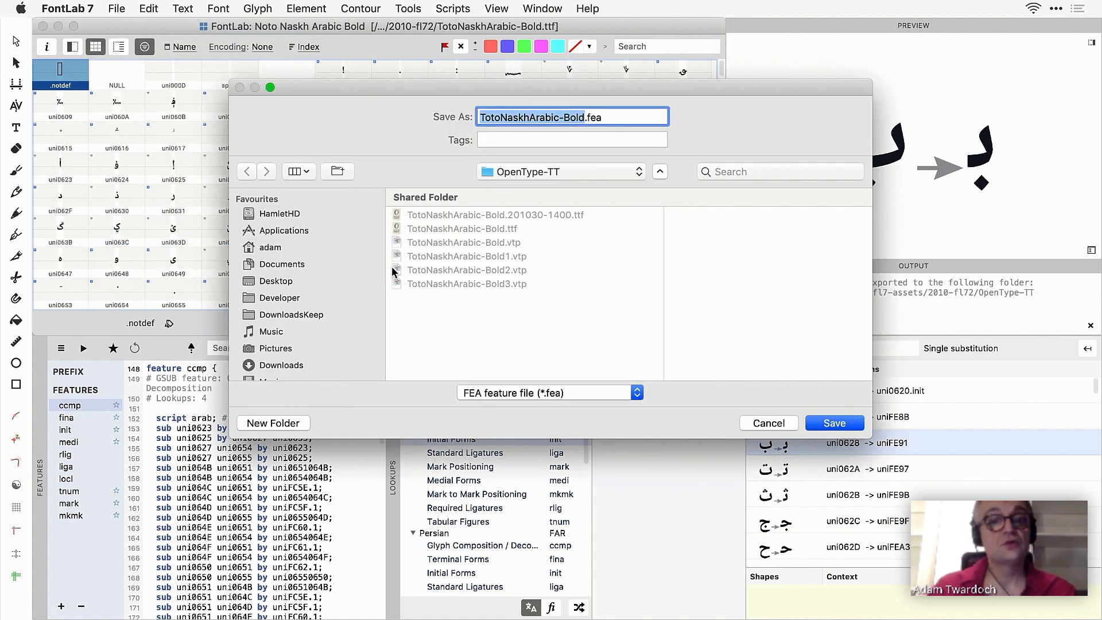
click(523, 392)
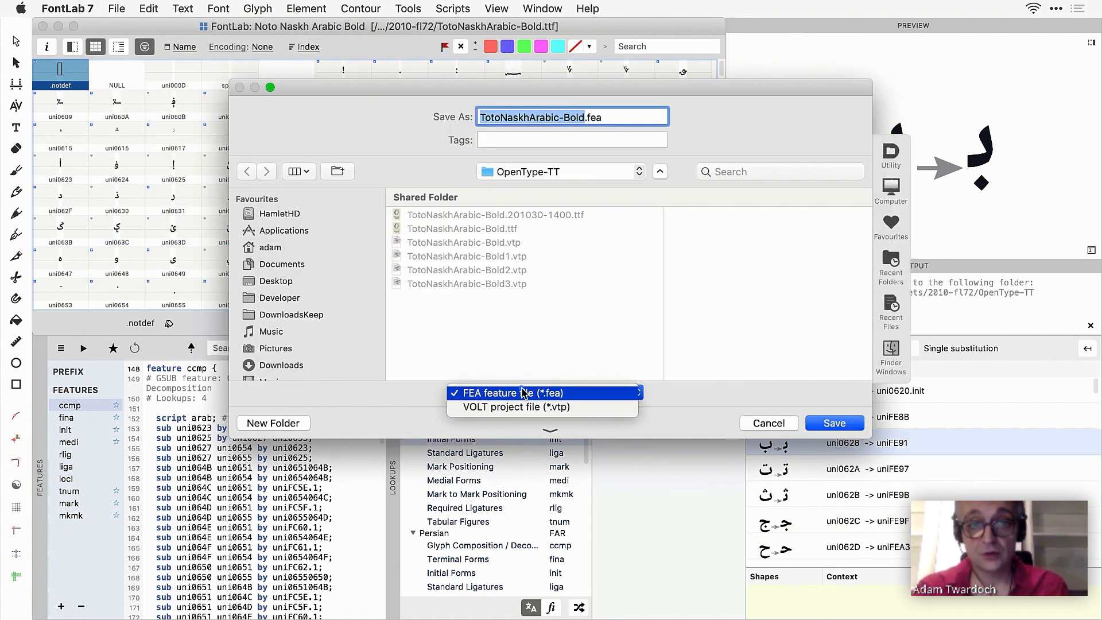
click(522, 409)
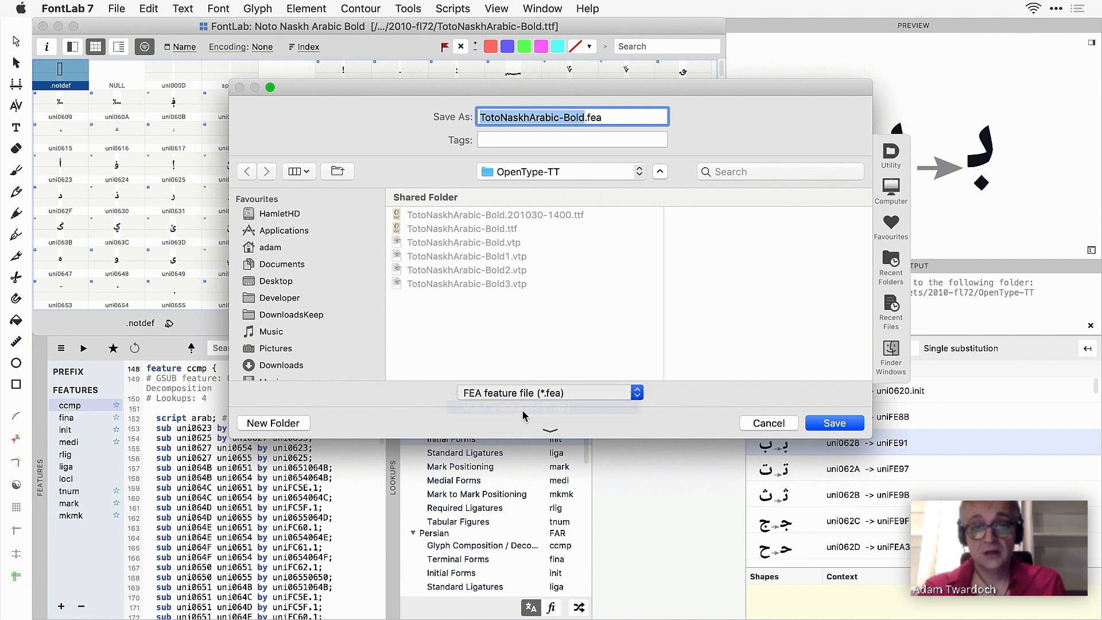
key(Right)
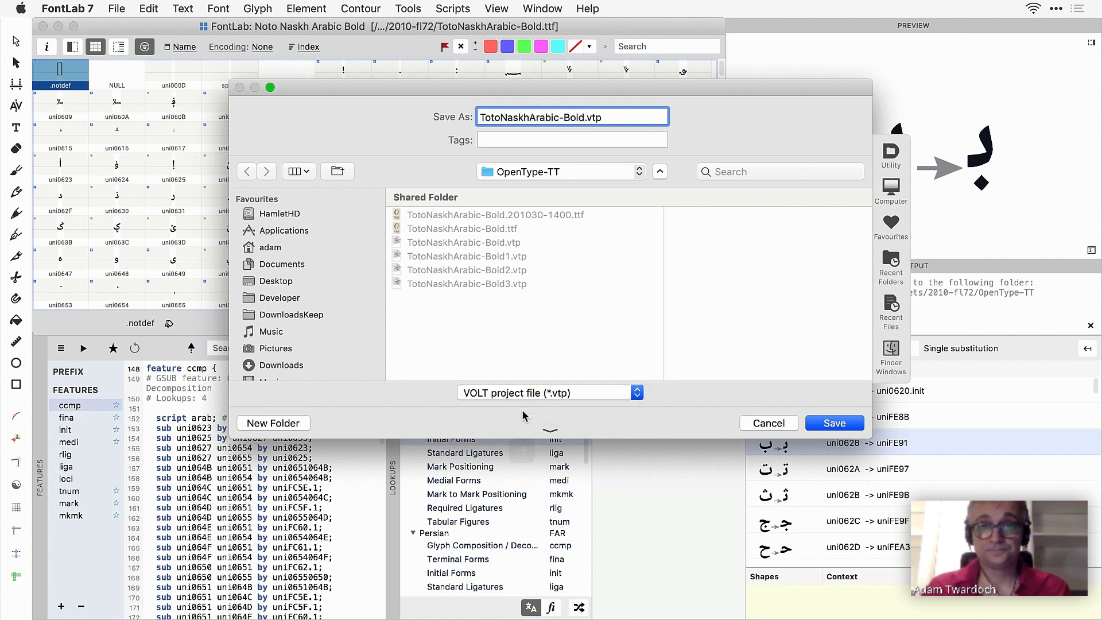
text(4)
click(835, 425)
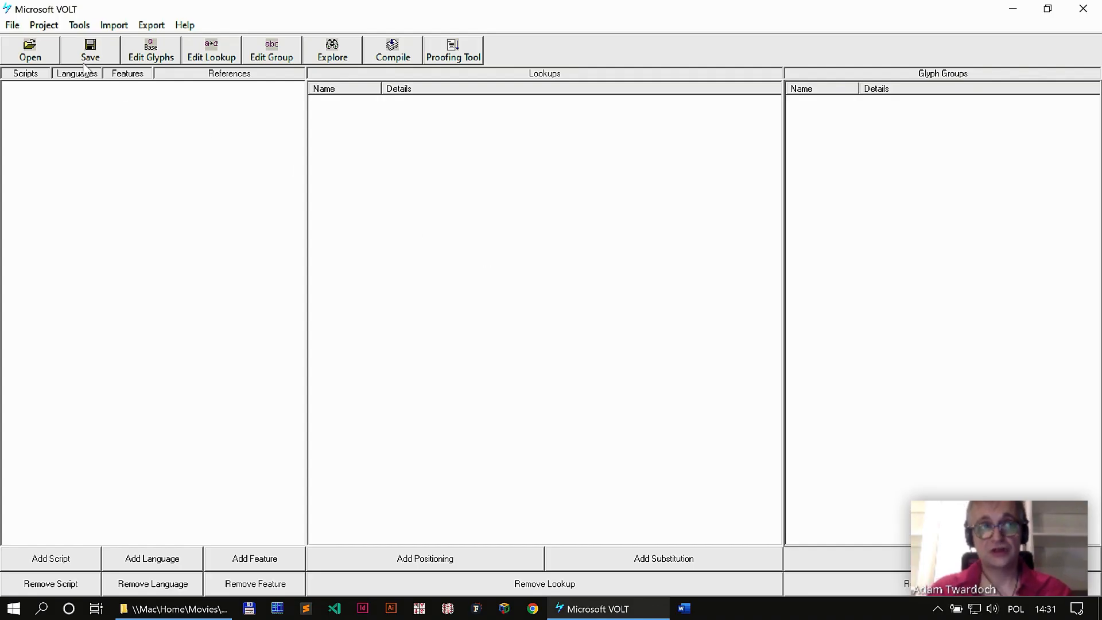
Step: Switch to Microsoft VOLT and open TotoNaskhArabic-Bold.ttf, allowing its existing OTL tables to be overwritten
click(39, 46)
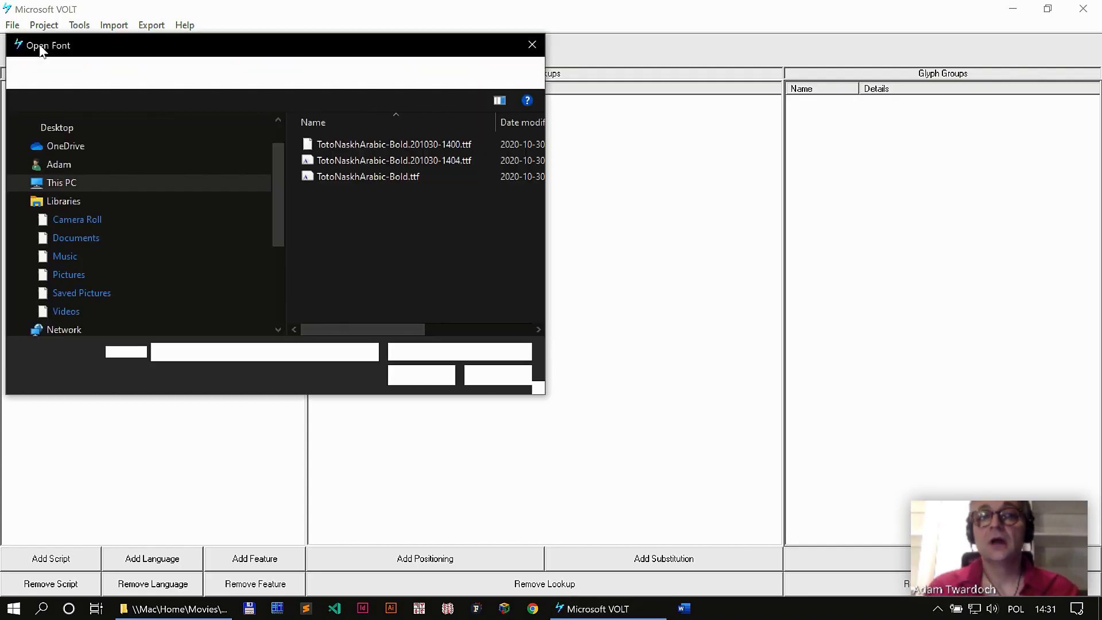
click(339, 180)
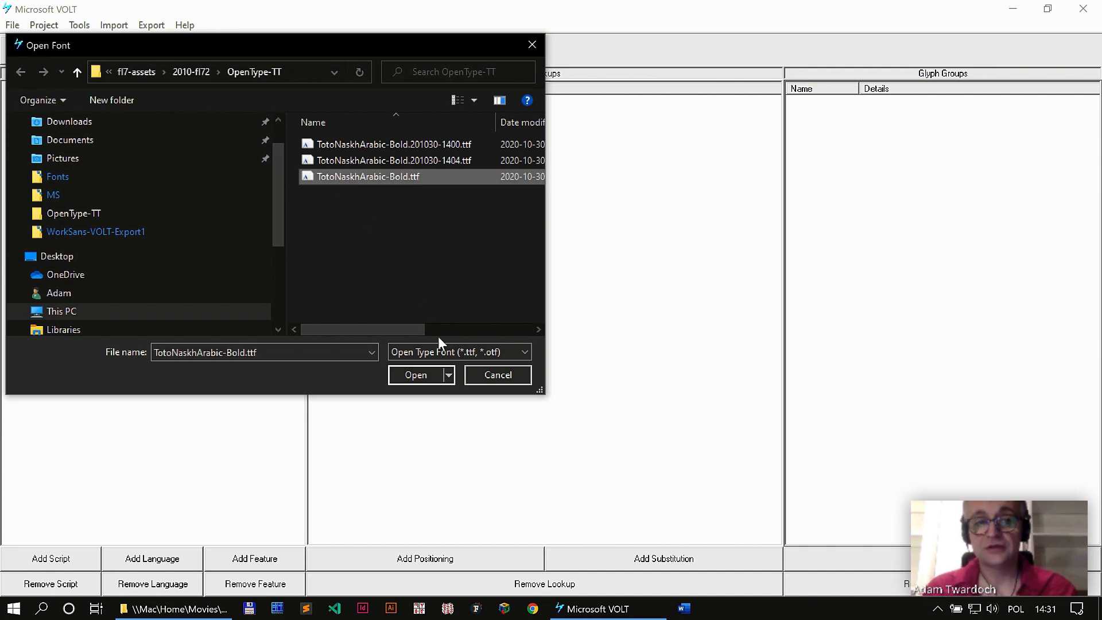
click(419, 374)
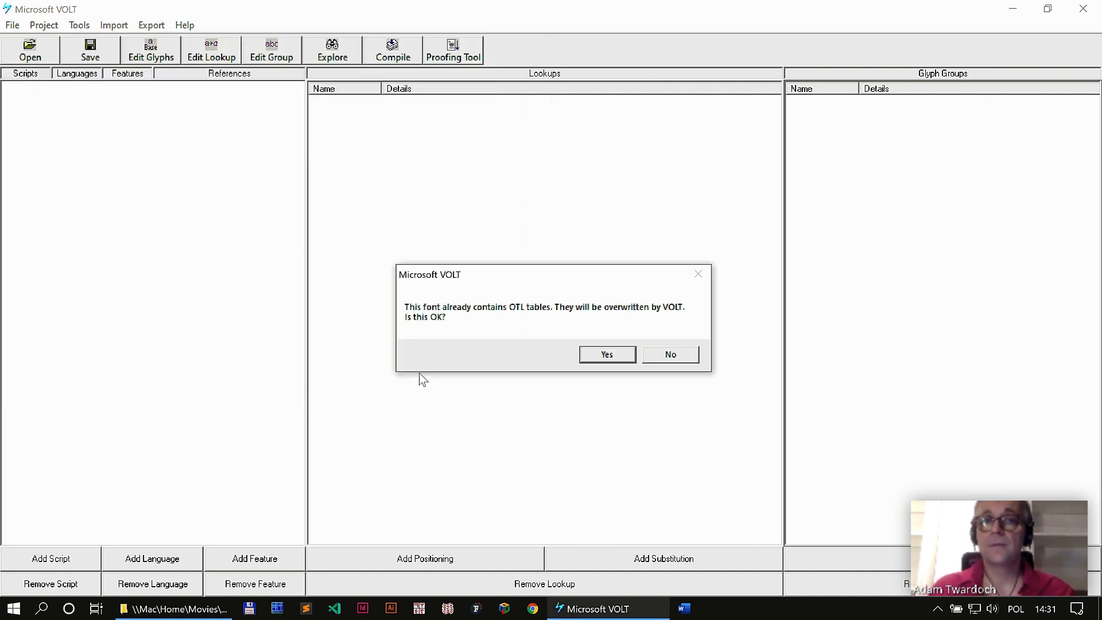
click(611, 354)
Step: Import the TotoNaskhArabic-Bold4.vtp project, replacing all current VOLT data
click(114, 24)
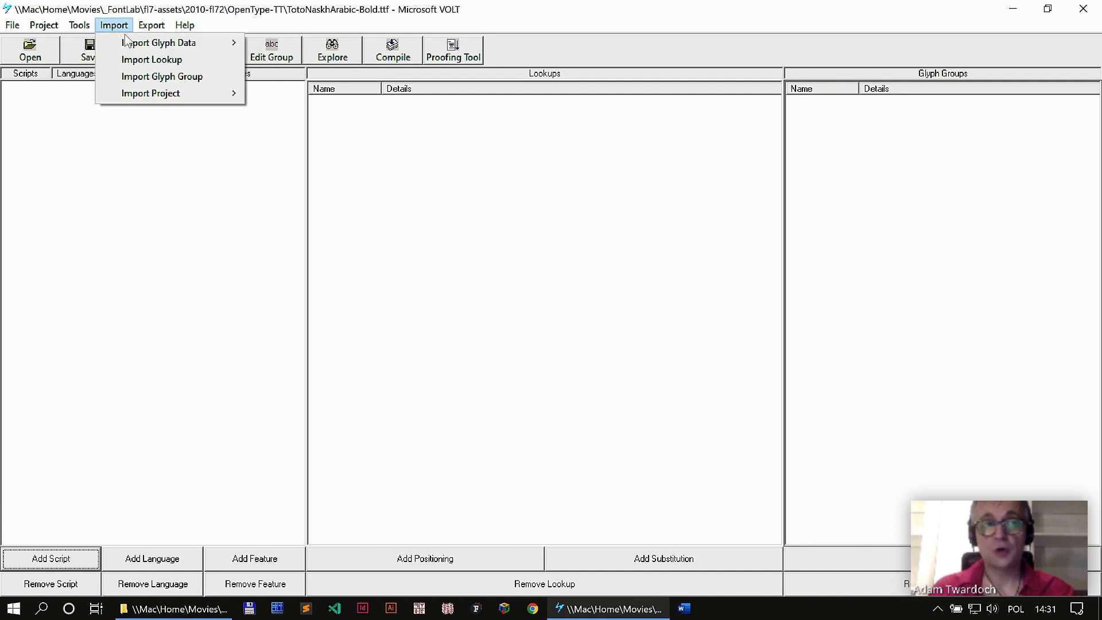
mouse_move(147, 92)
click(278, 94)
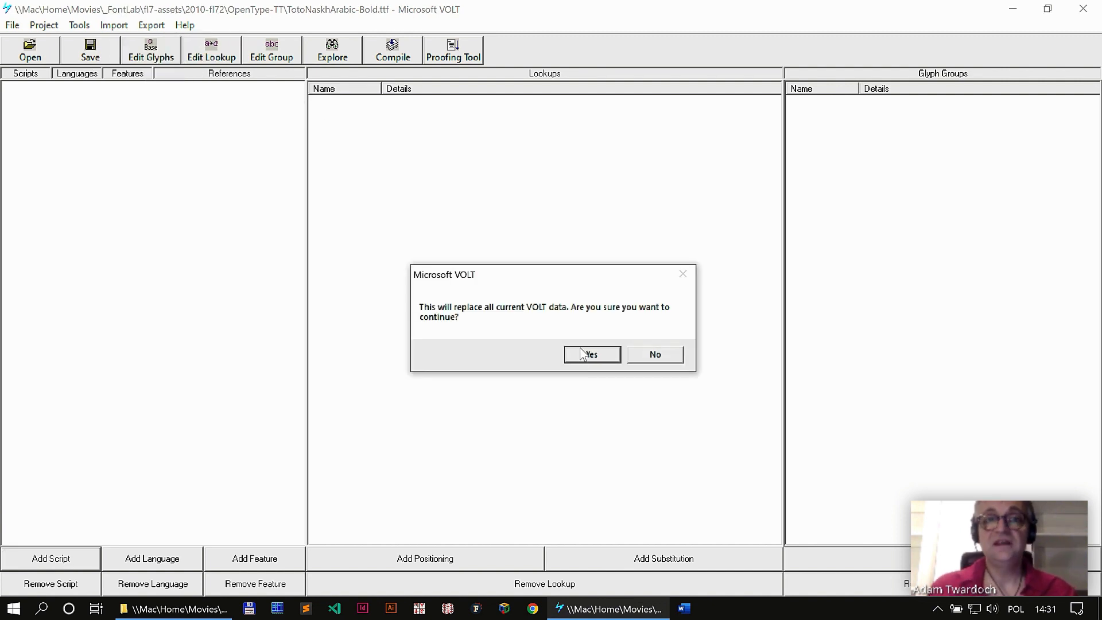
click(580, 348)
click(397, 210)
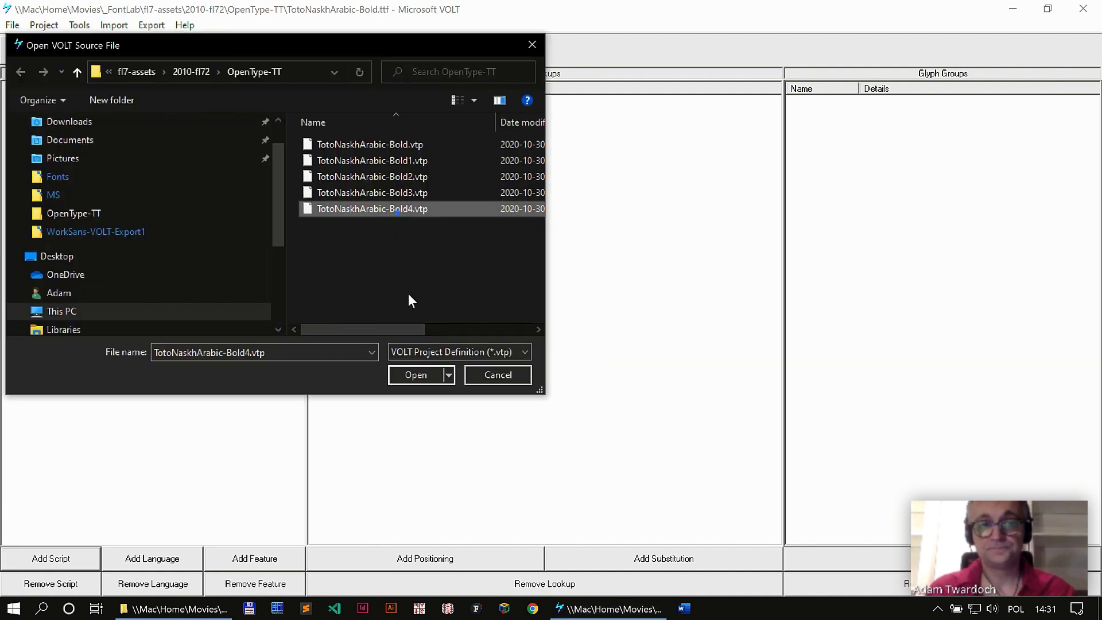
click(422, 374)
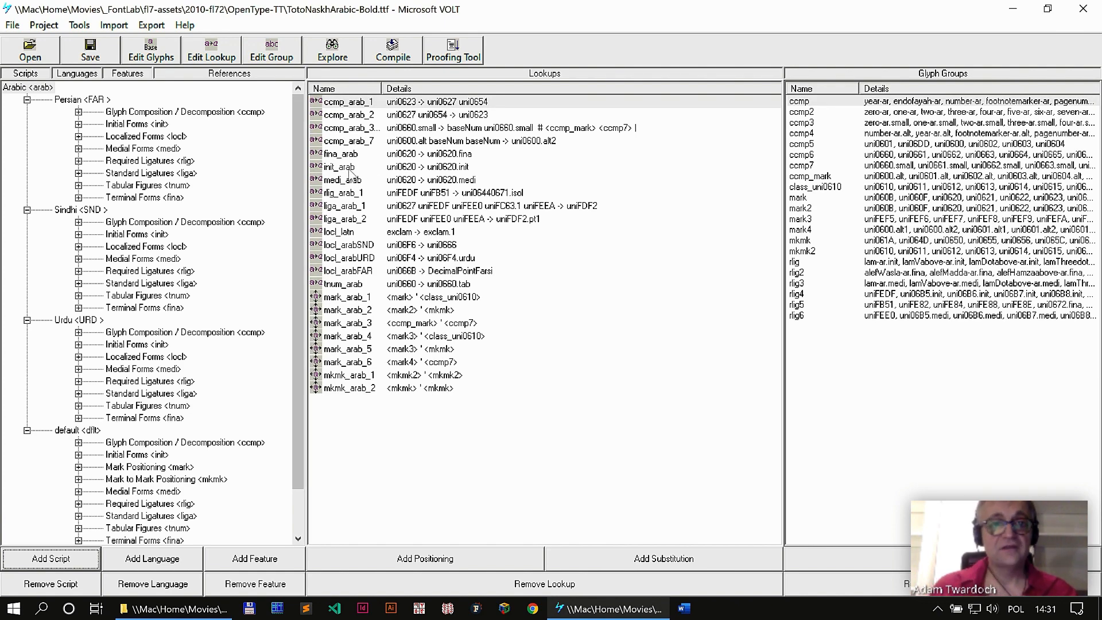
Step: In the init_arab lookup, change the substitute glyph for uni0628 to uniFE92 and close the lookup
click(350, 171)
double_click(350, 171)
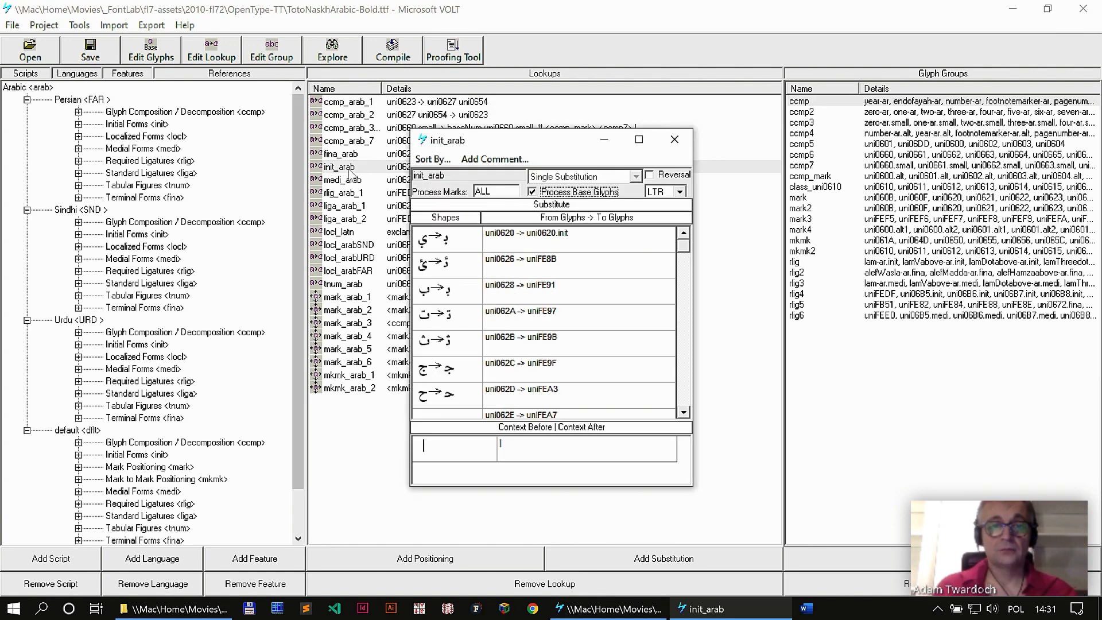
click(568, 286)
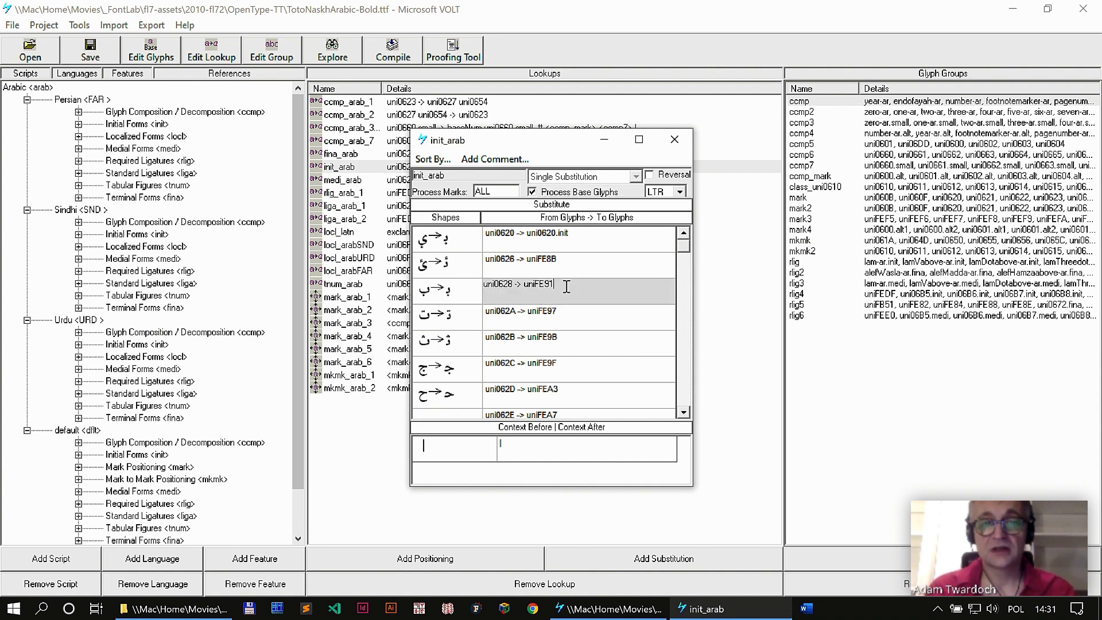
key(BackSpace)
text(2)
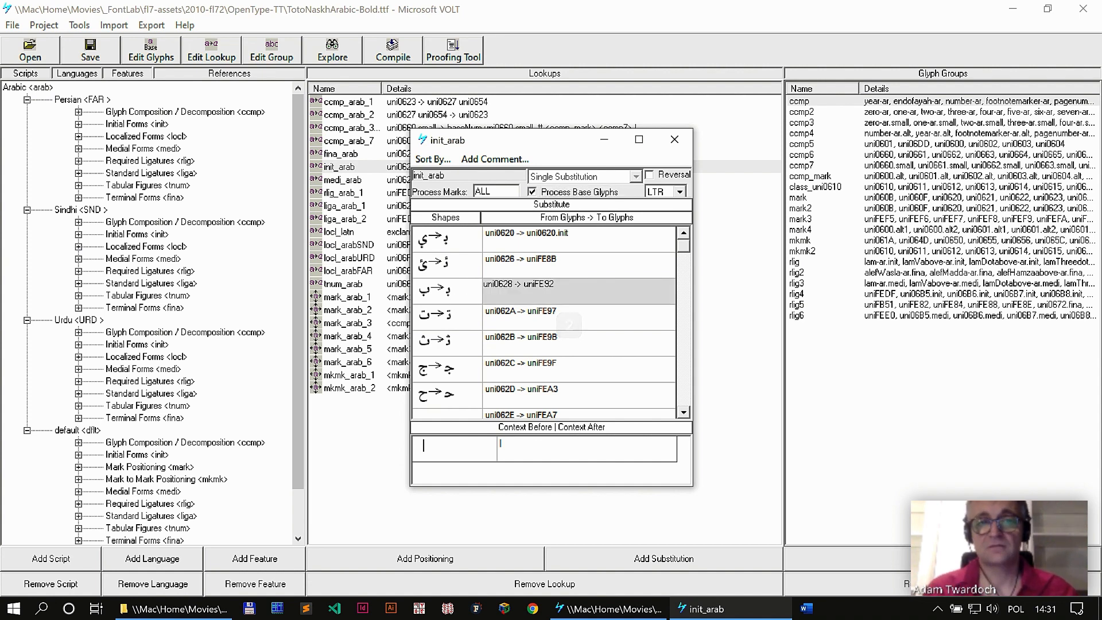
click(586, 319)
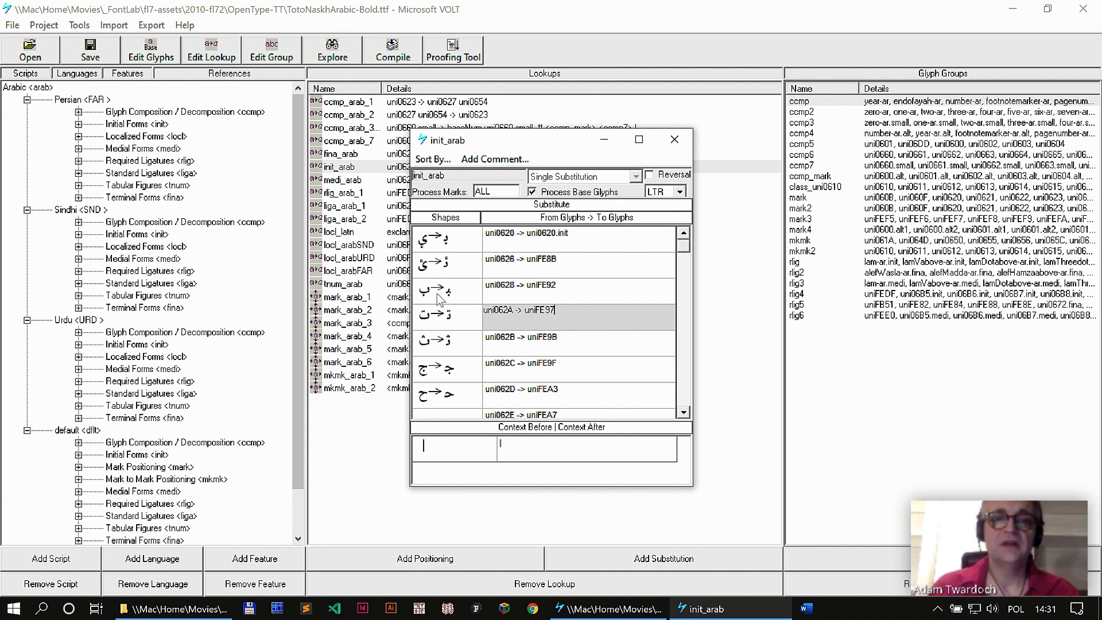
click(674, 139)
Step: Export the VOLT project as TotoNaskhArabic-Bold5.vtp in the OpenType-TT folder
click(141, 25)
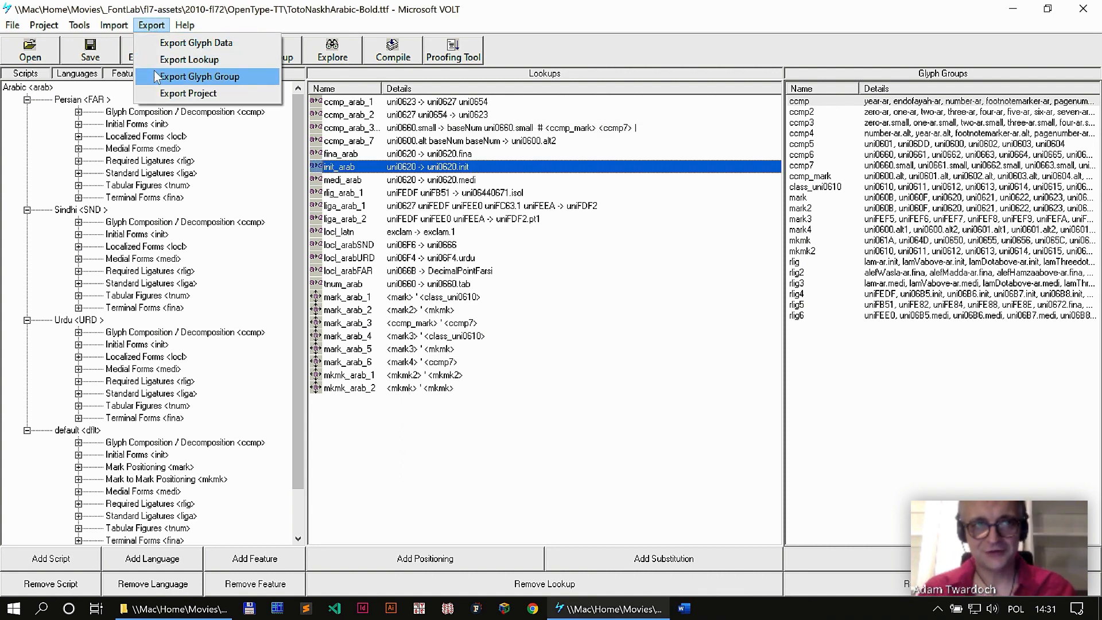
click(159, 95)
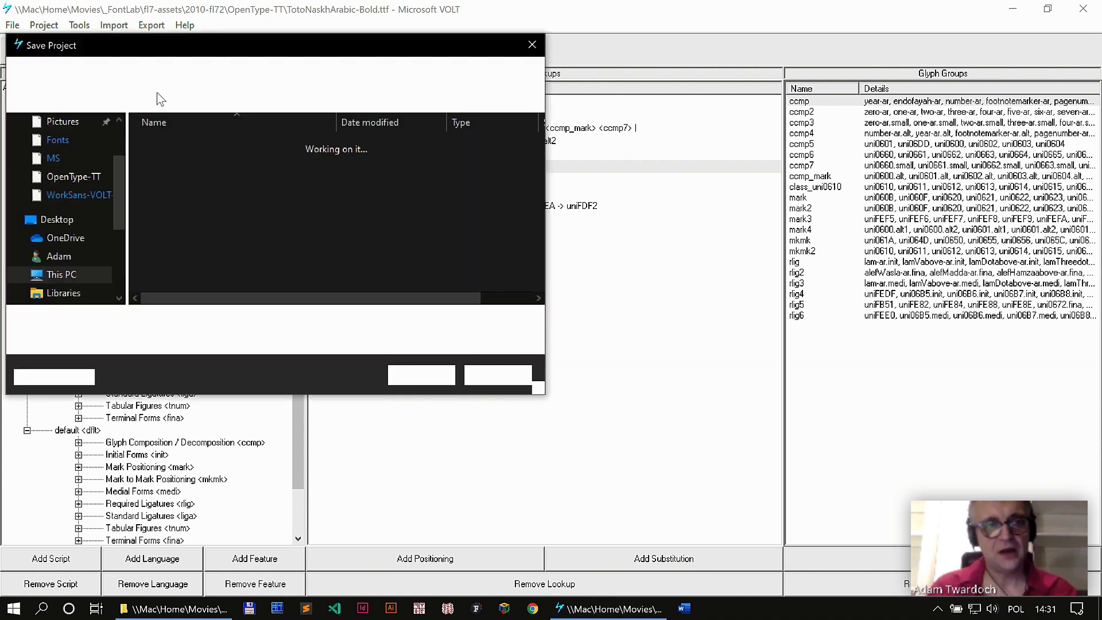
click(182, 206)
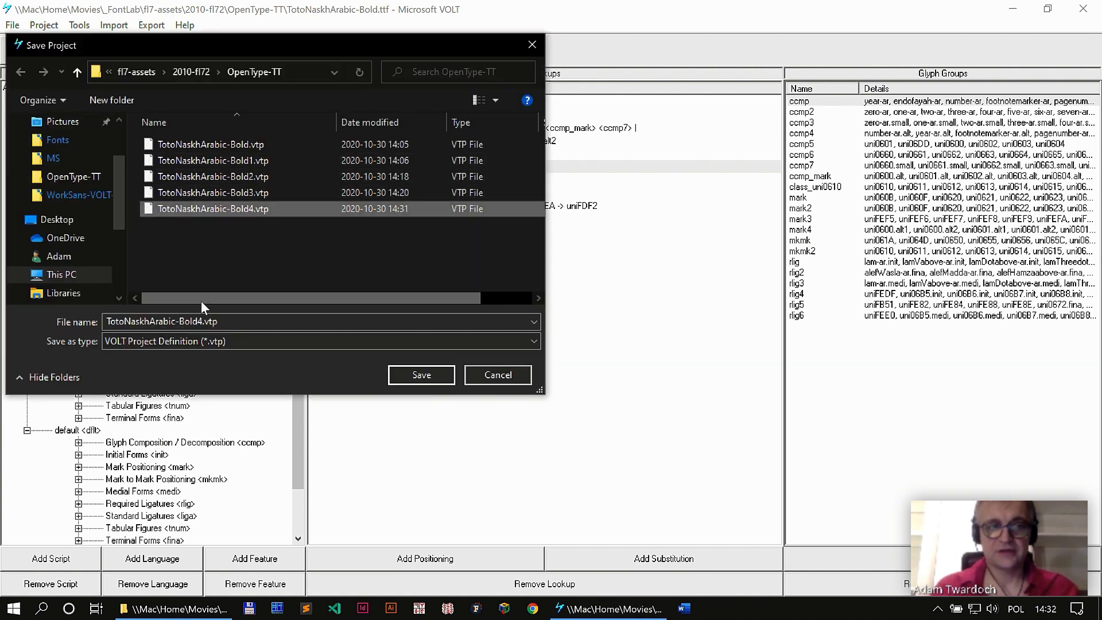
key(Right)
key(Left)
key(Left)
key(Left)
key(Left)
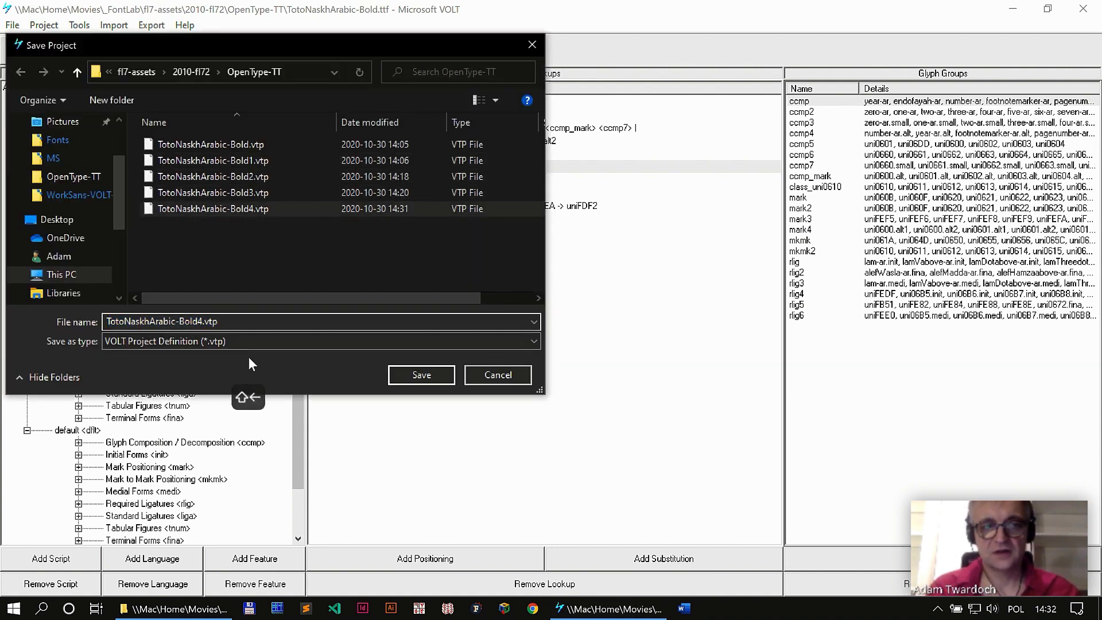
key(BackSpace)
text(5)
click(401, 374)
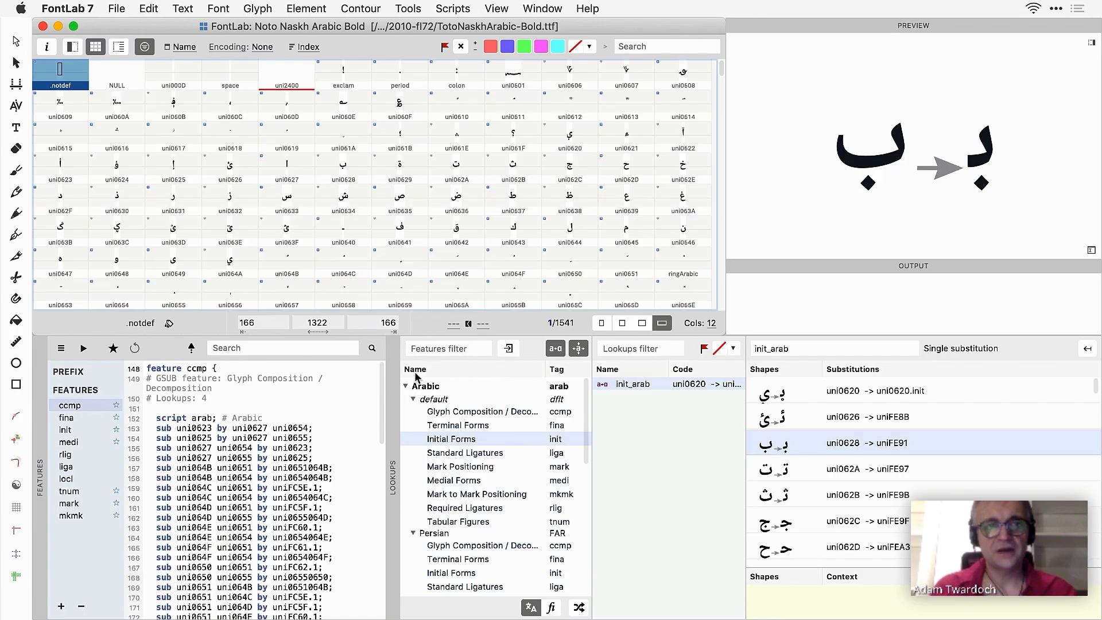
Step: Switch back to FontLab 7 and import the features from TotoNaskhArabic-Bold5.vtp
click(116, 8)
mouse_move(173, 225)
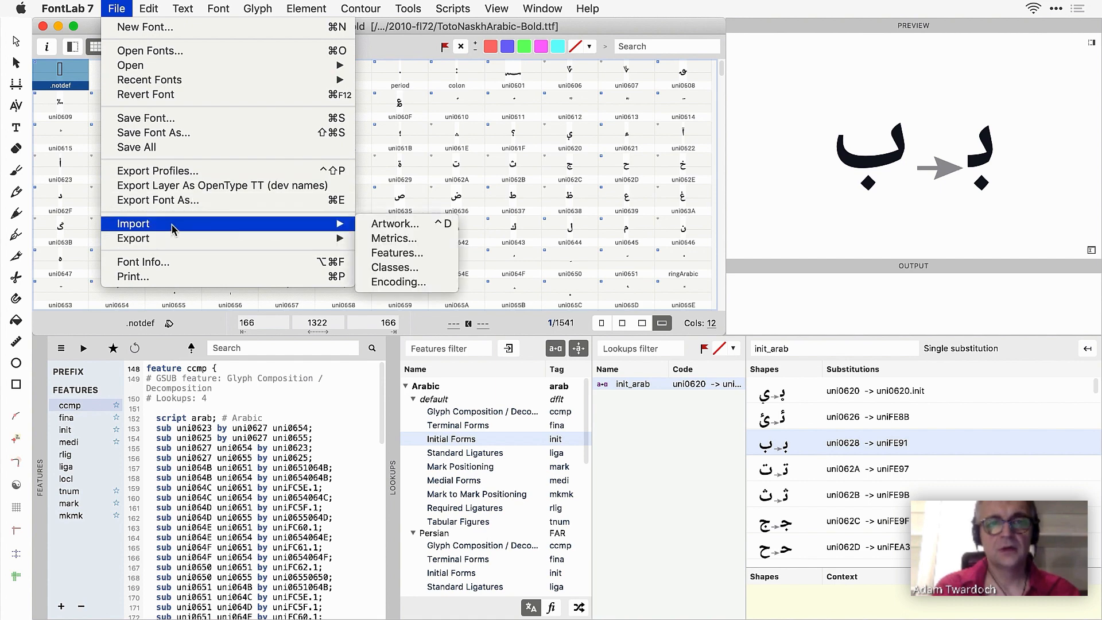
click(379, 259)
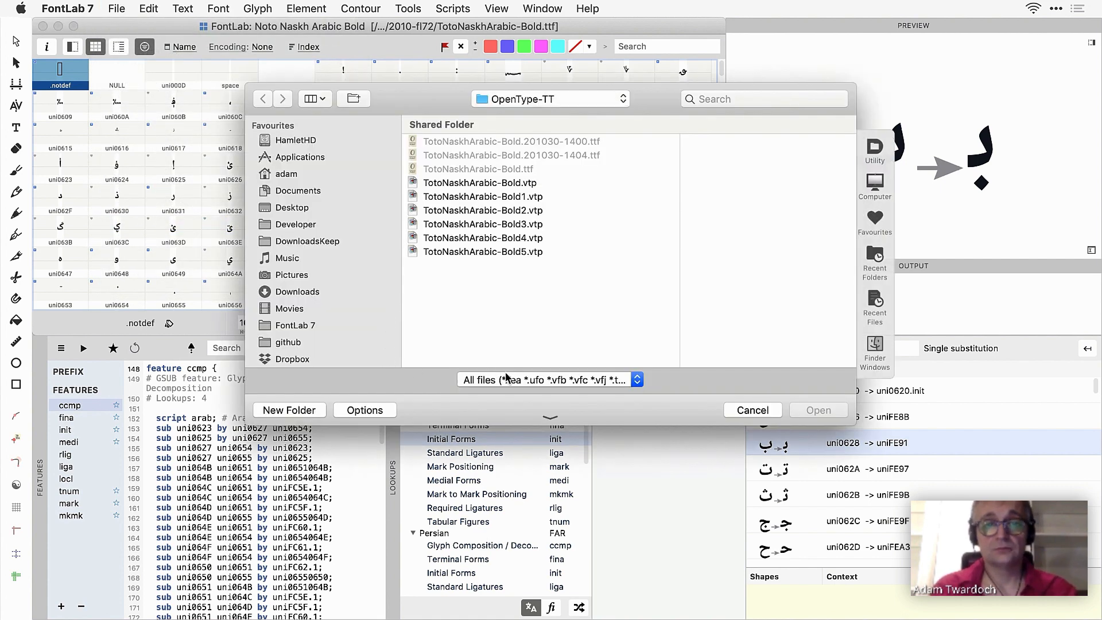
click(524, 252)
click(821, 410)
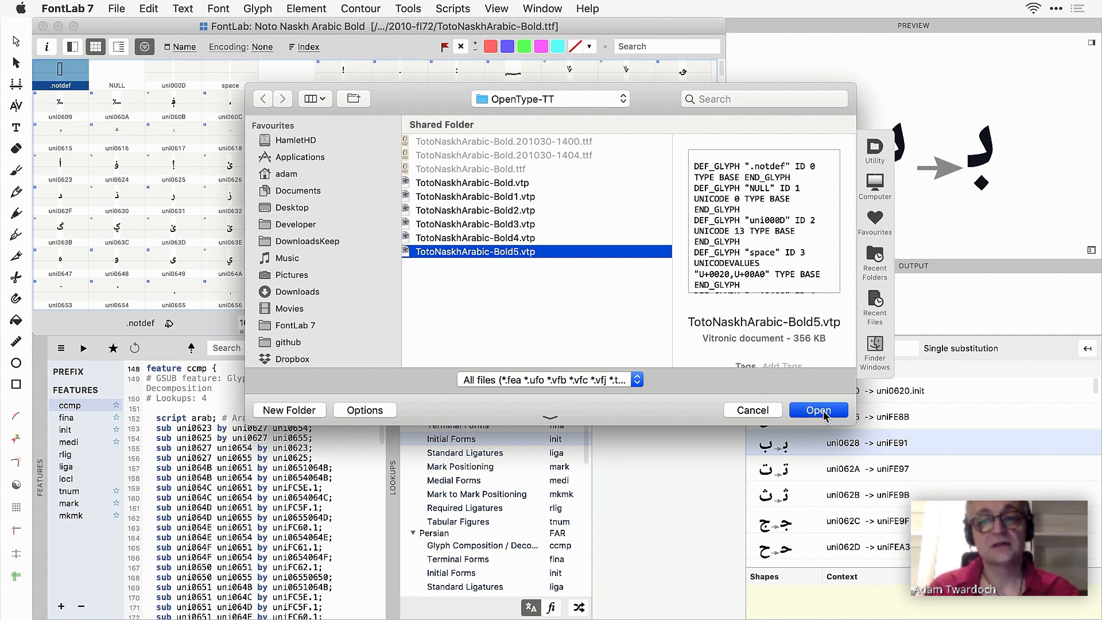
Step: Check the uni0628 substitution in the Initial Forms feature, and rename the font's glyphs to Friendly names
click(498, 441)
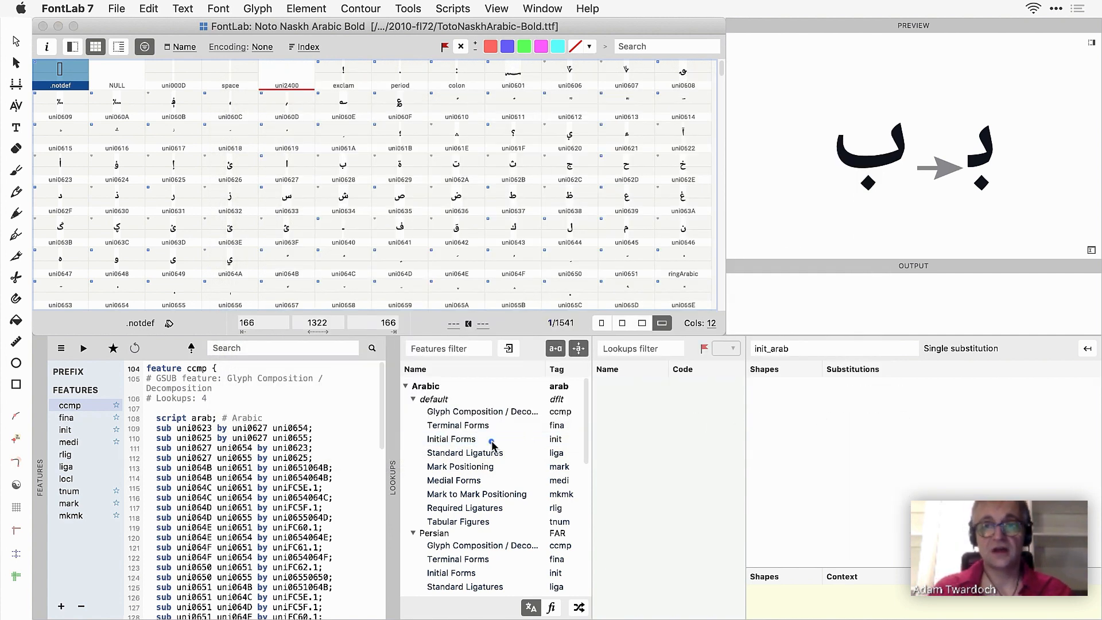
click(784, 445)
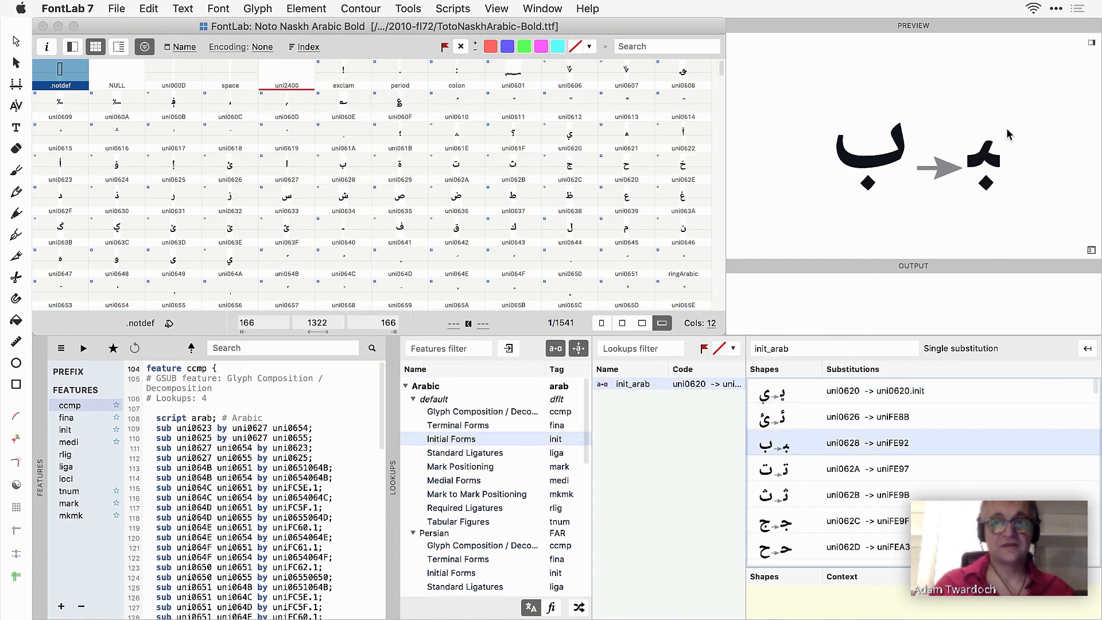
click(218, 9)
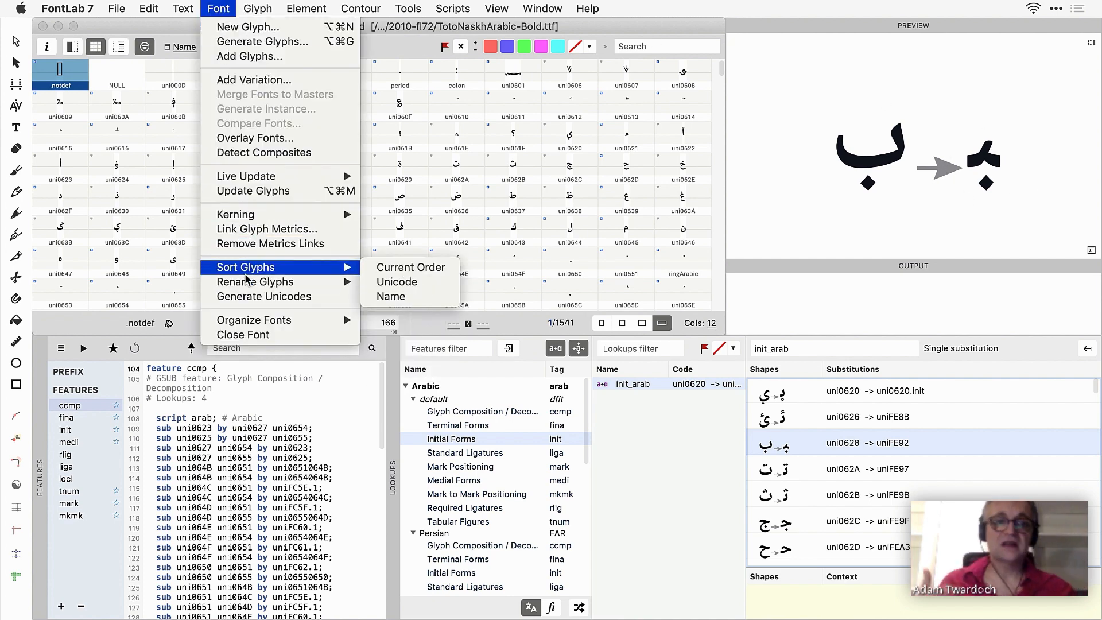
mouse_move(252, 282)
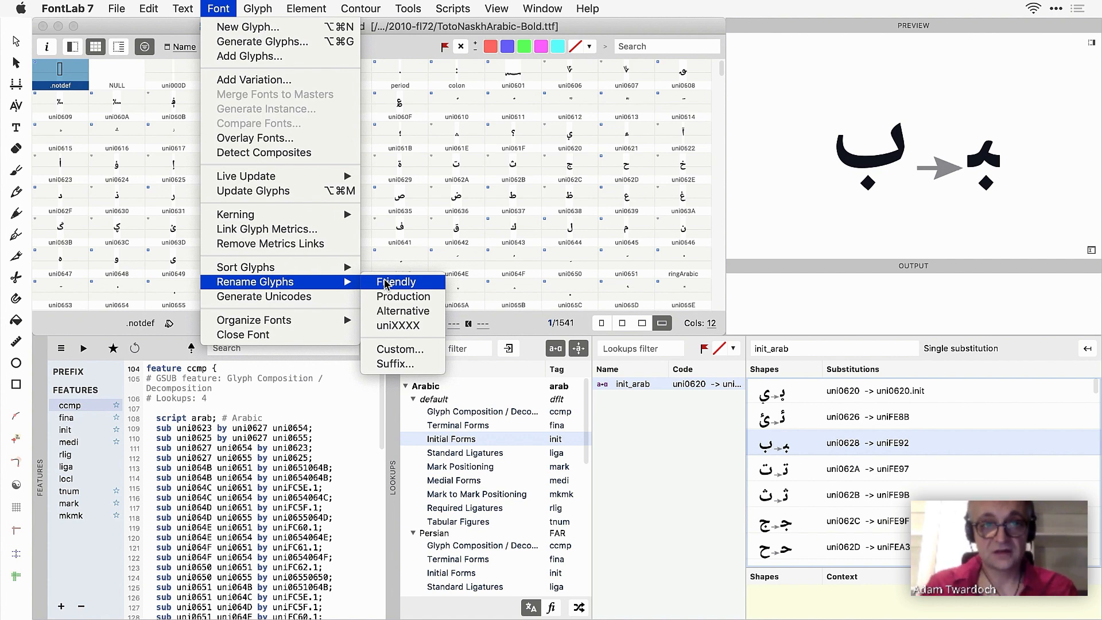
click(386, 283)
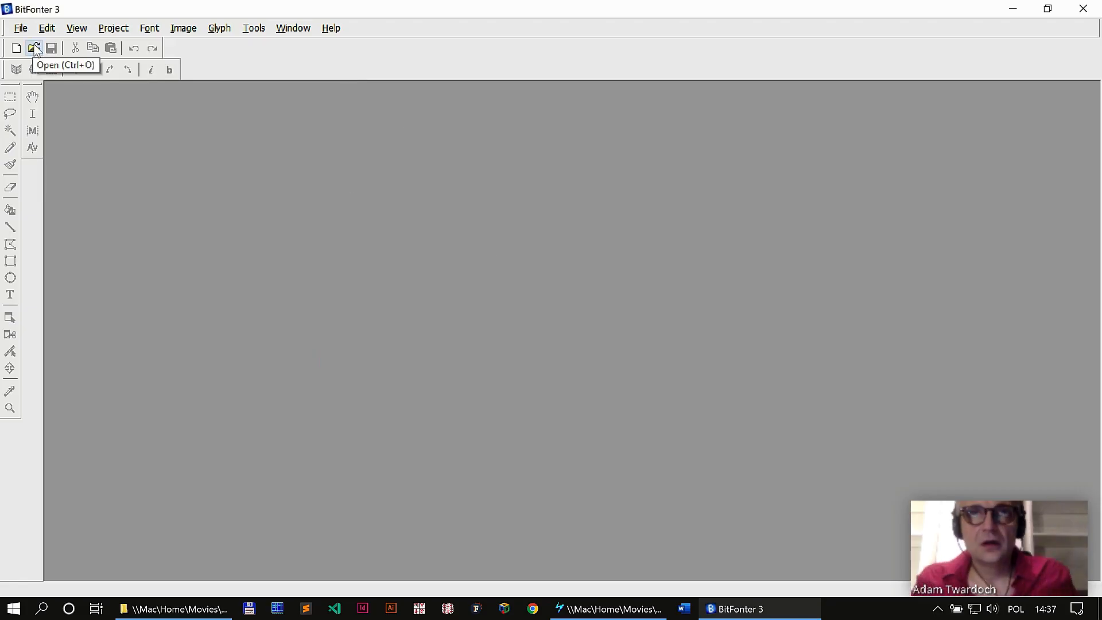
Step: Switch to BitFonter 3 and open TotoNaskhArabic-Bold.ttf from the OpenType-TT folder
click(34, 48)
click(559, 242)
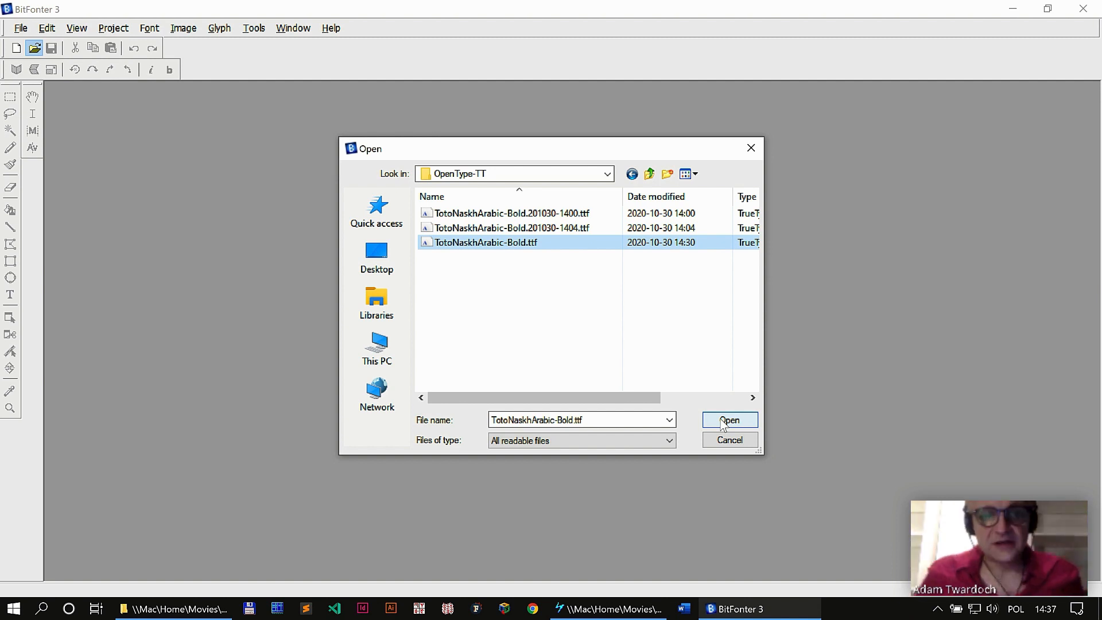
click(722, 423)
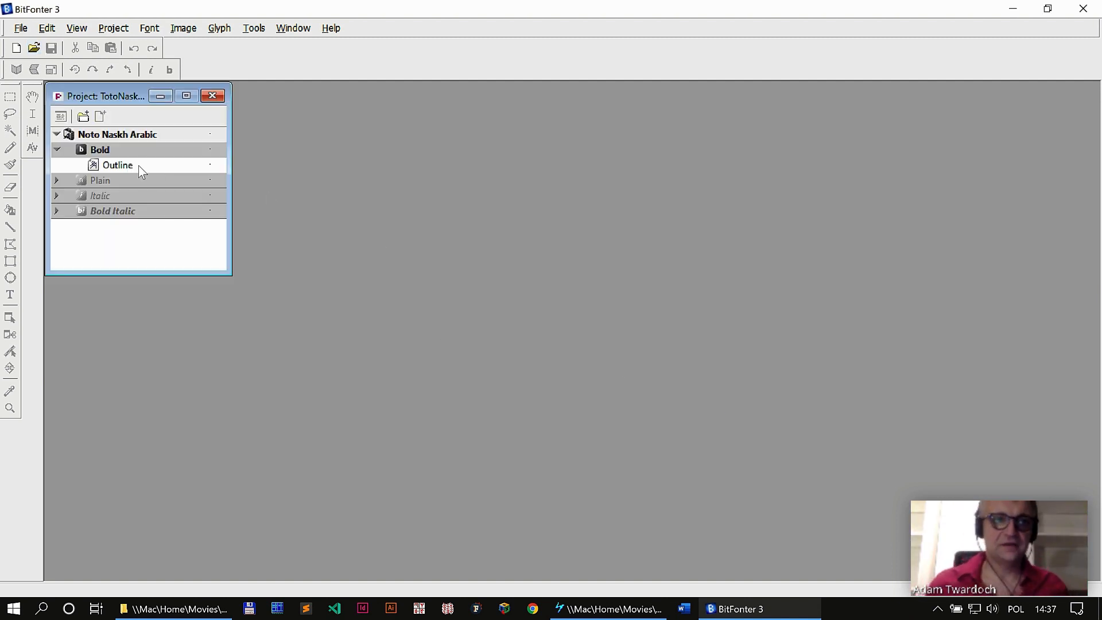
Step: Create a 16-gray grayscale bitmap font from the Bold outline with a point size of 300
double_click(127, 164)
click(585, 347)
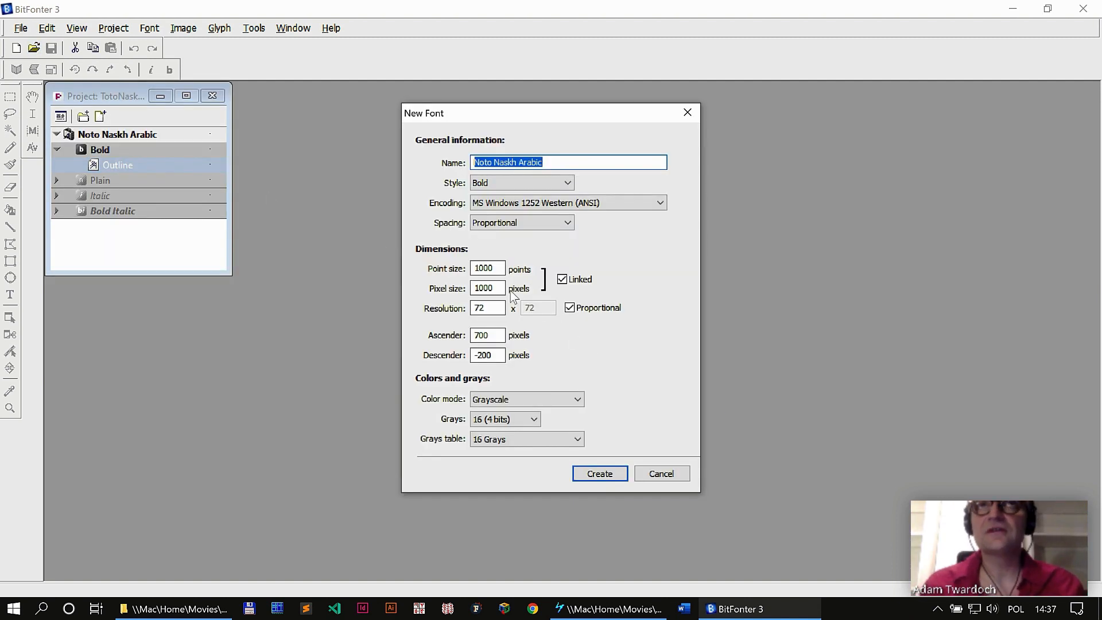
double_click(487, 268)
text(300)
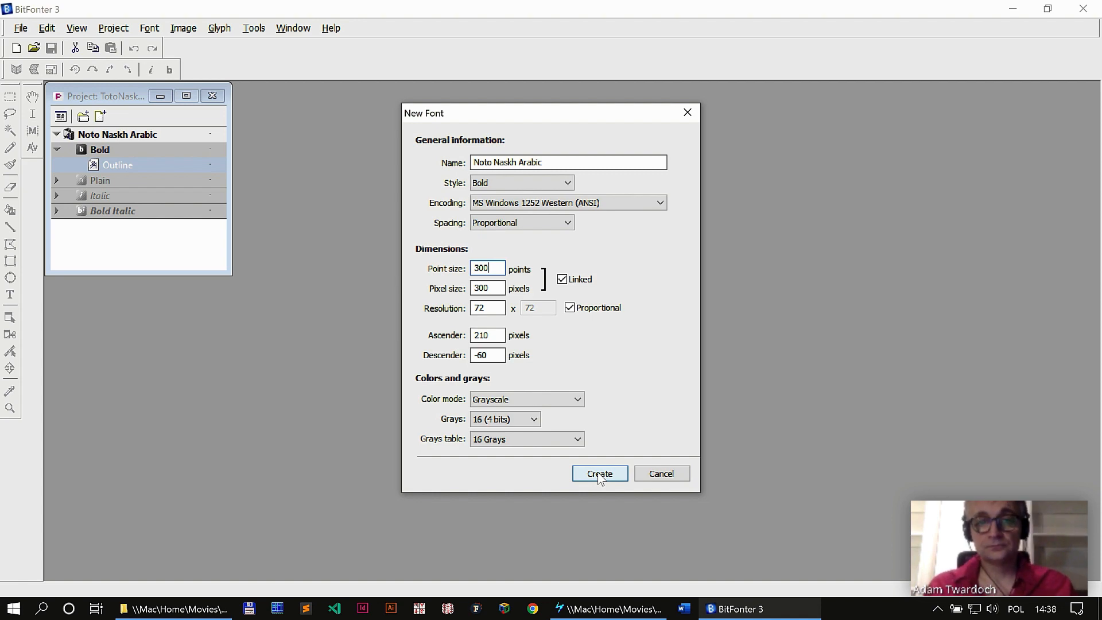
click(599, 475)
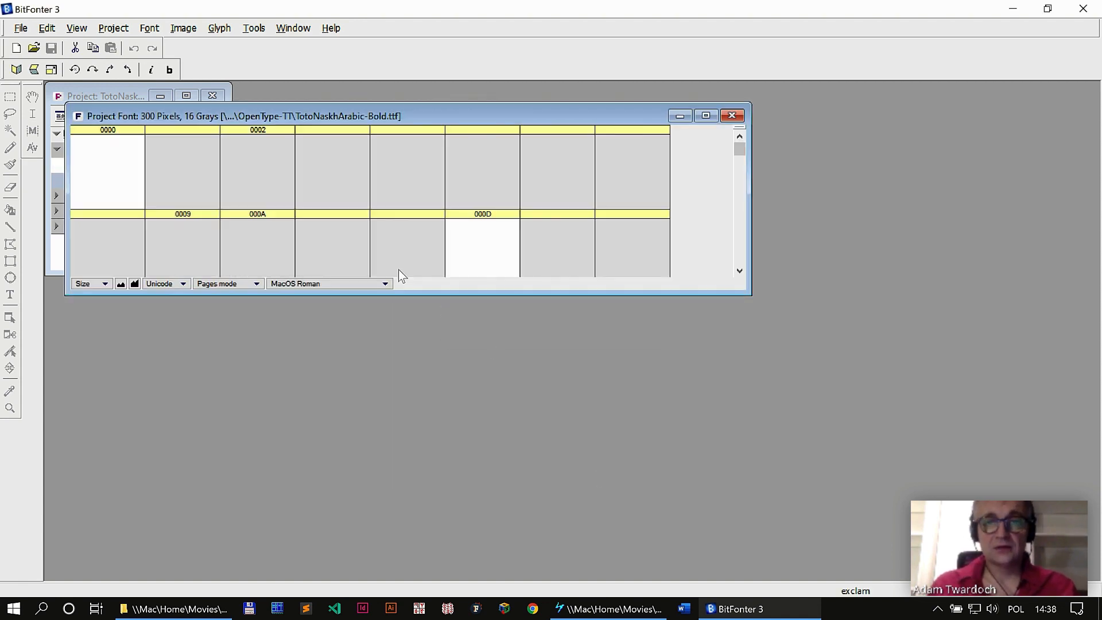
Step: Maximize the bitmap font window, label the glyph cells by name, and look through the rendered Arabic glyphs
click(706, 114)
click(189, 576)
click(178, 367)
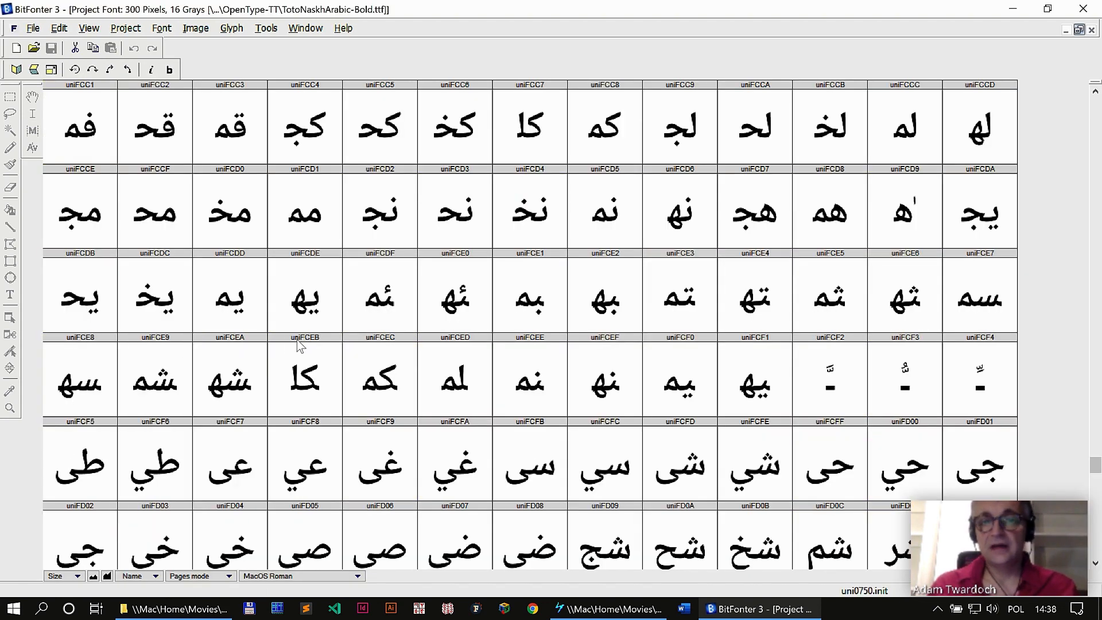
scroll(297, 340, up, 15)
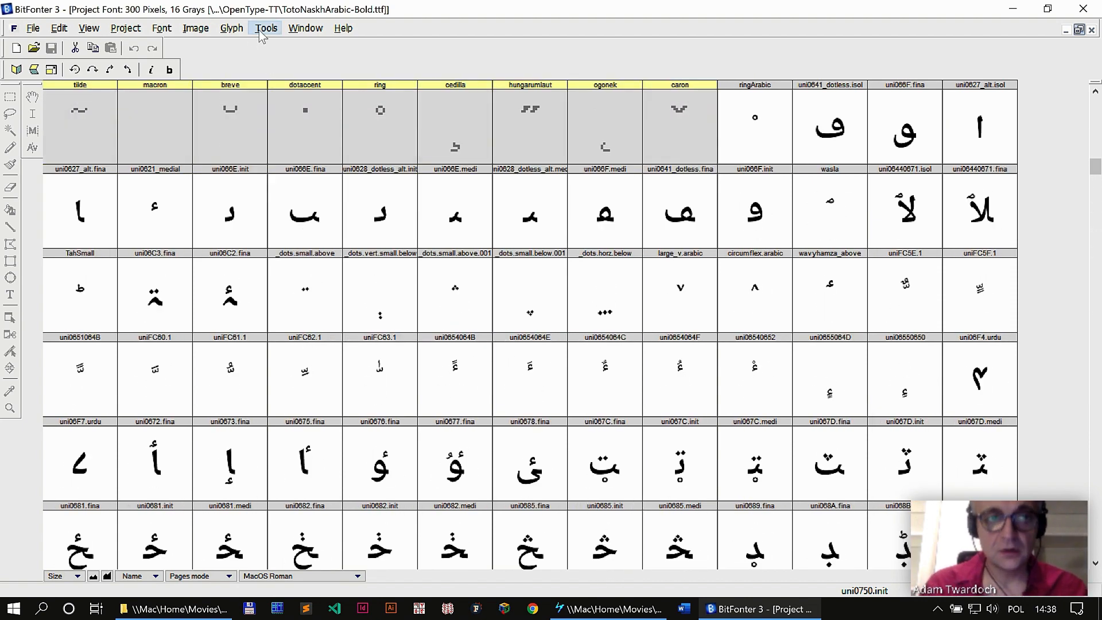
Step: Set the Photofont export options to put glyph data outside of the font file as one compact image
click(265, 28)
click(289, 292)
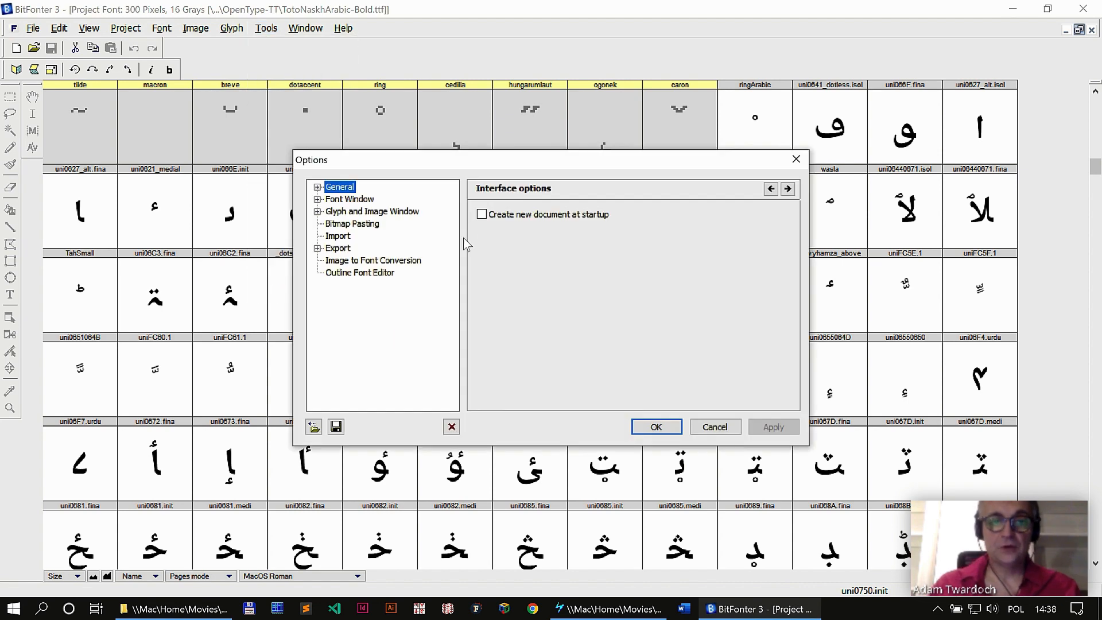
click(360, 285)
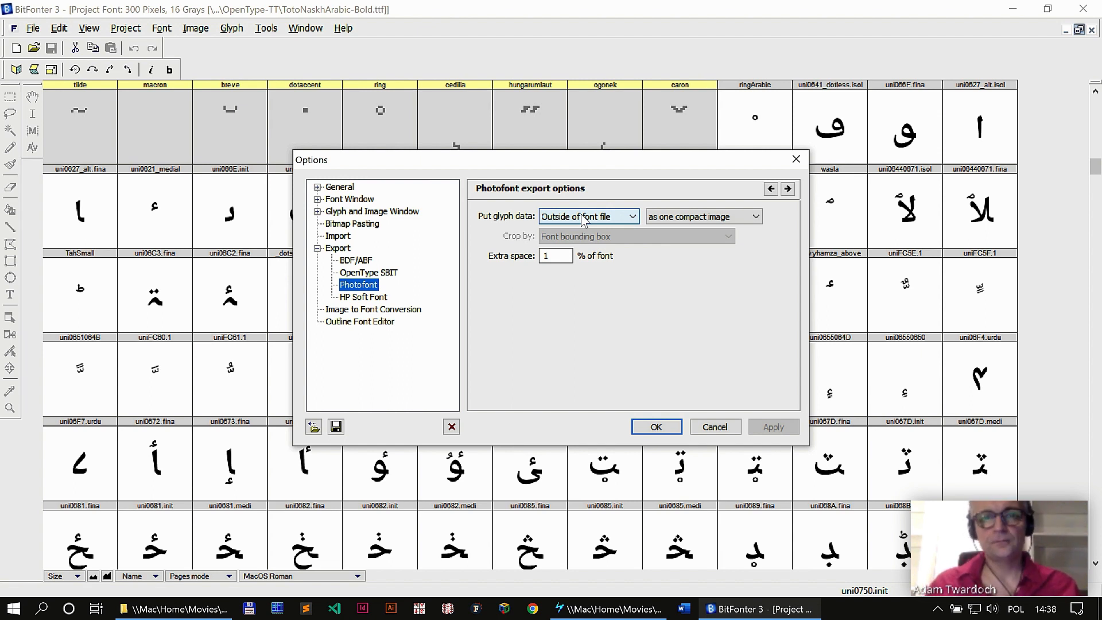
click(703, 216)
click(705, 246)
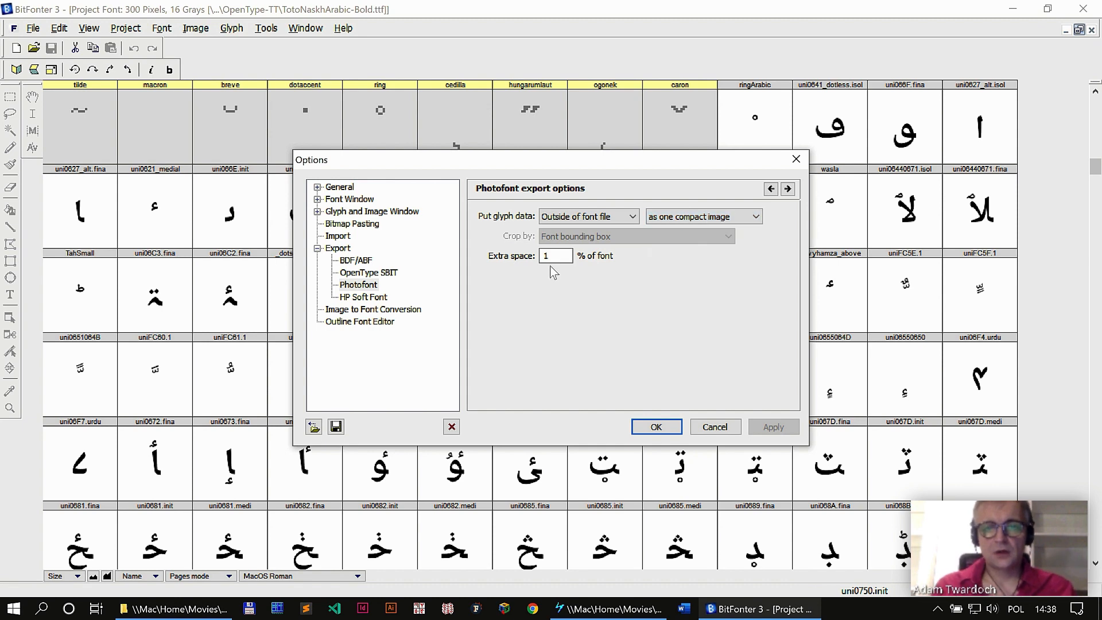
click(654, 426)
Step: Save the bitmap font in the OpenType-TT folder as a Photofont (*.phf) named TotoNaskhArabic-Bold
click(33, 28)
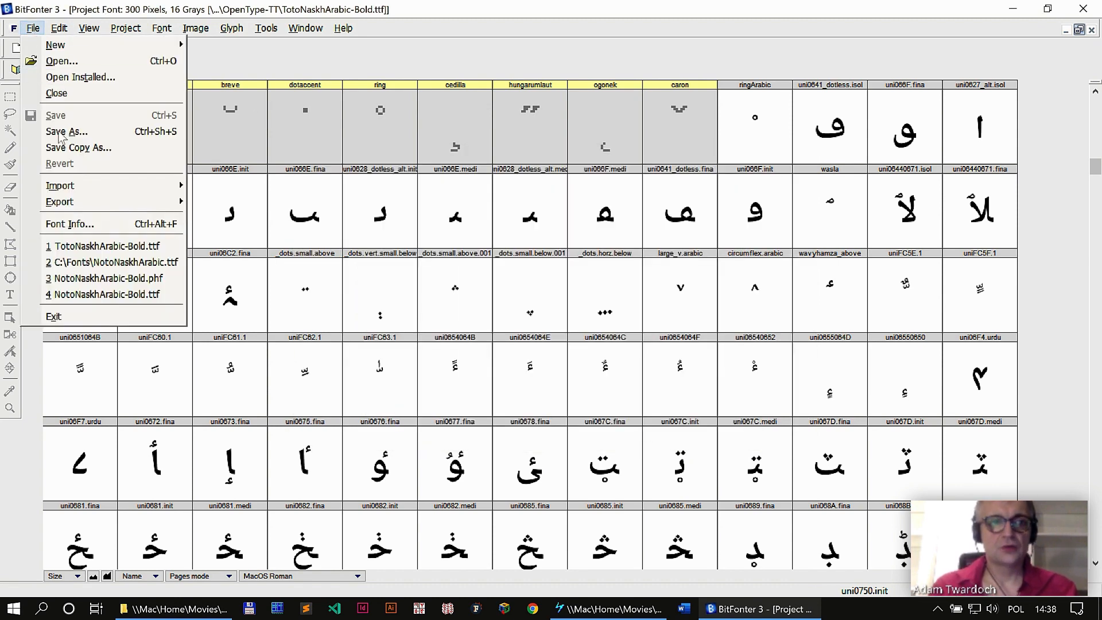
click(84, 145)
click(560, 440)
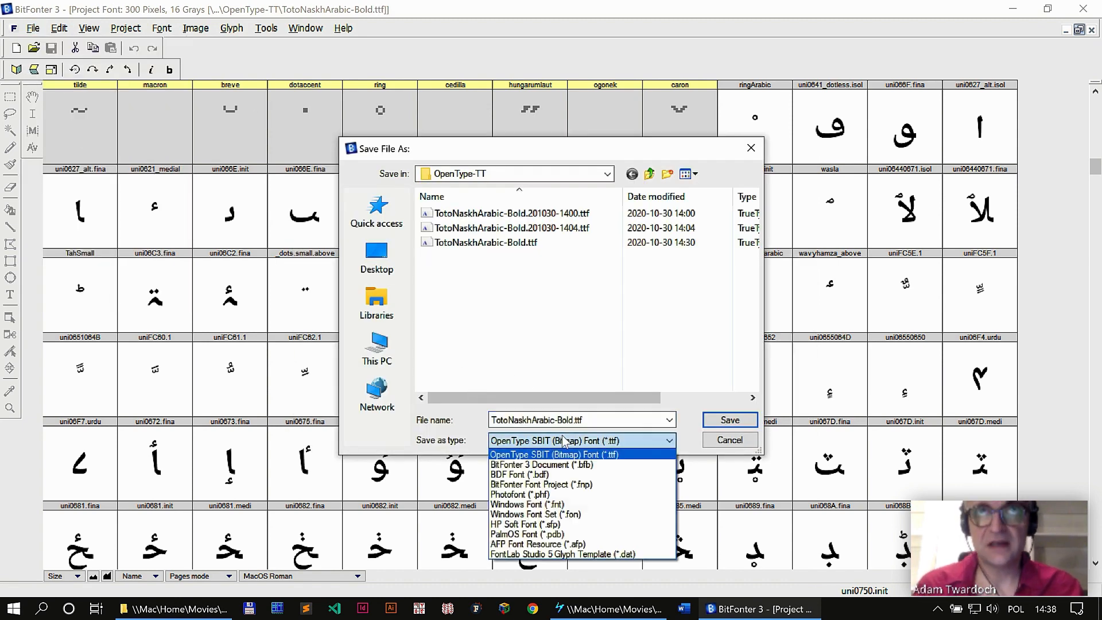
click(565, 495)
click(730, 419)
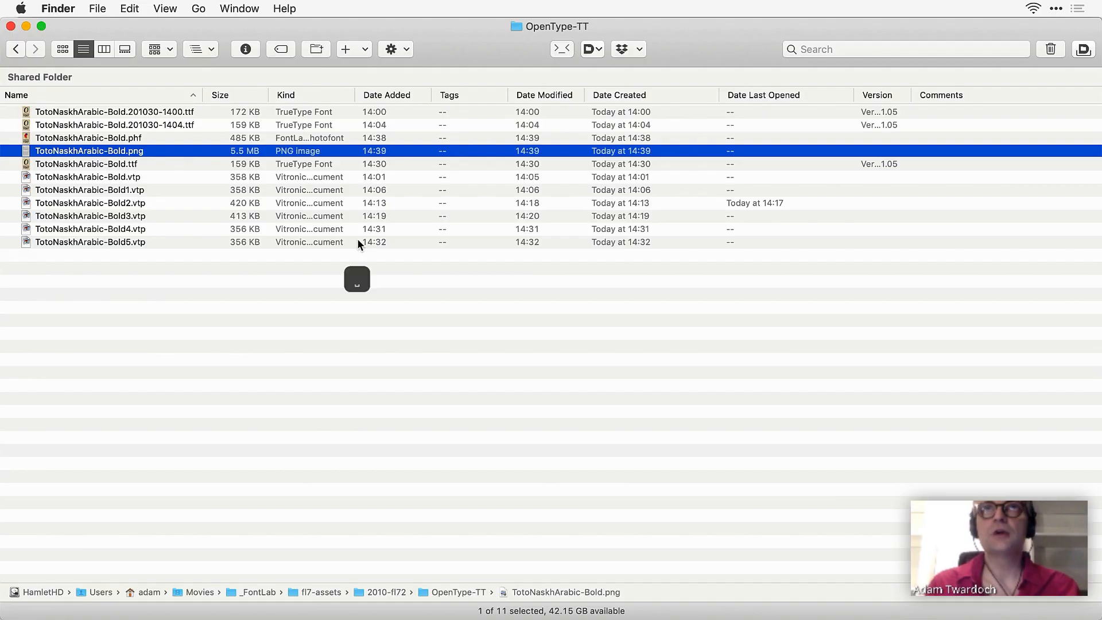
Step: Preview TotoNaskhArabic-Bold.png in Finder, then view it in Photoshop at 100% zoom
key(space)
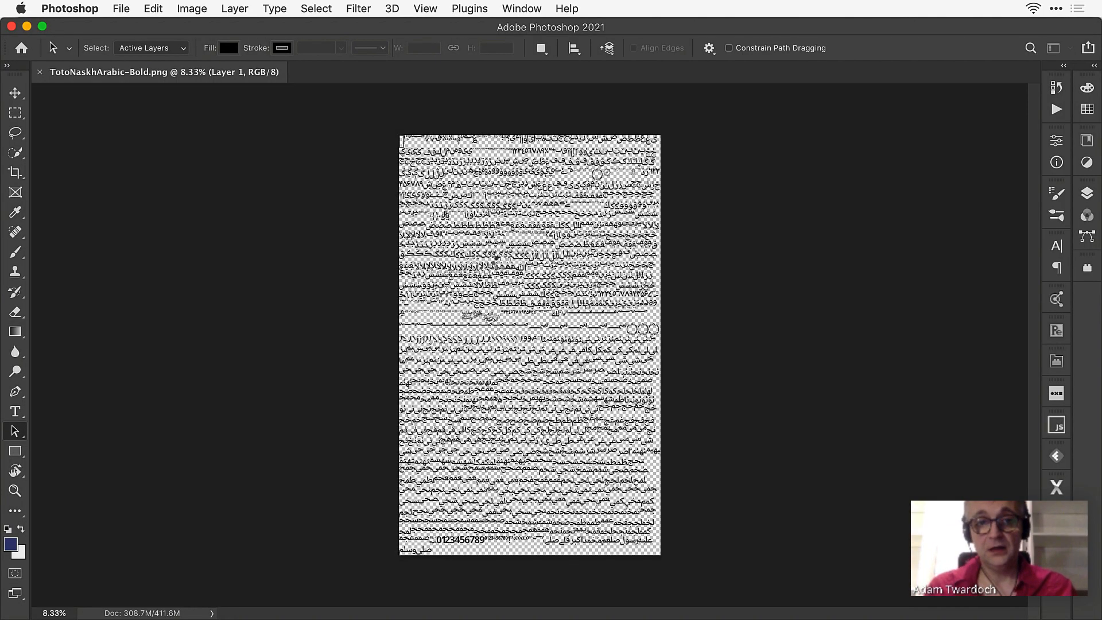
key(super+1)
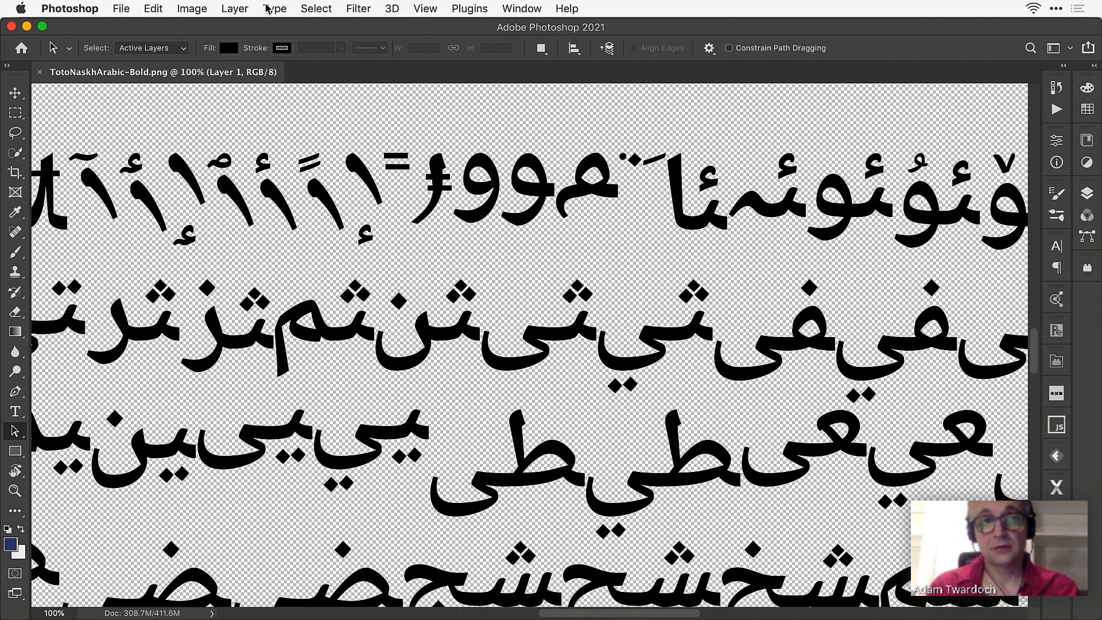
Step: Apply an Emboss filter to the glyph image with angle 135°, height 19 pixels and amount 135%
click(192, 8)
mouse_move(285, 28)
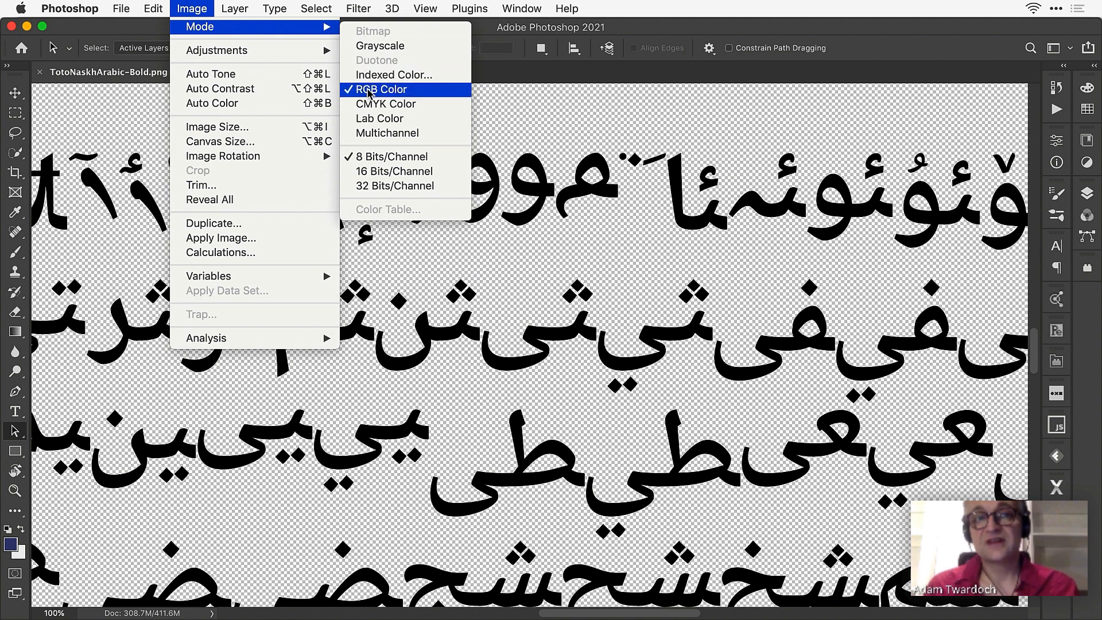
mouse_move(358, 9)
mouse_move(401, 260)
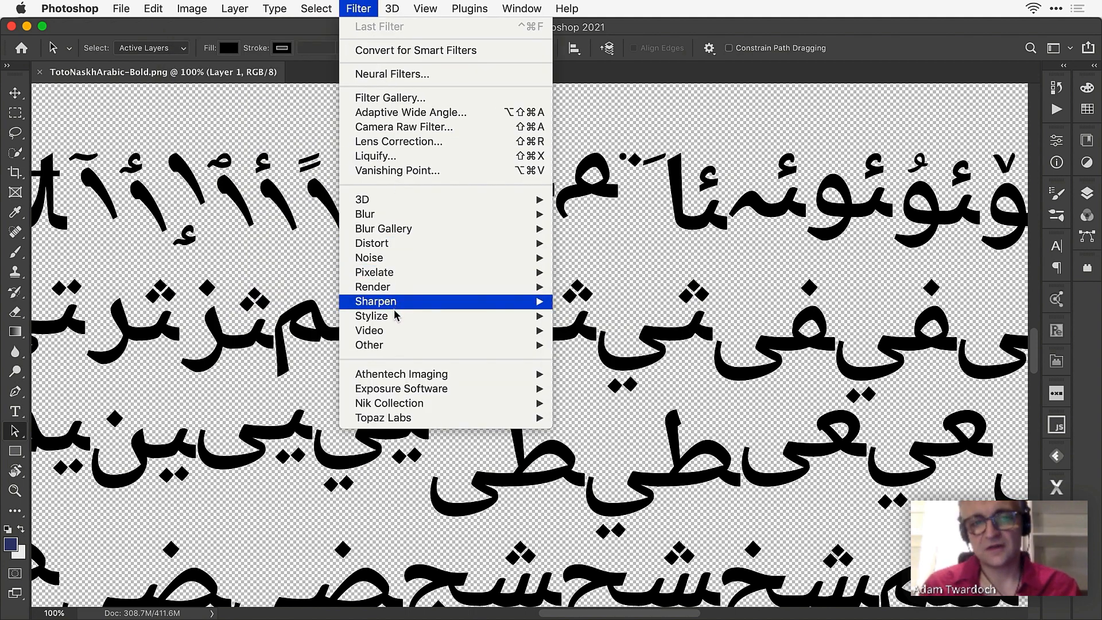
mouse_move(401, 315)
click(580, 330)
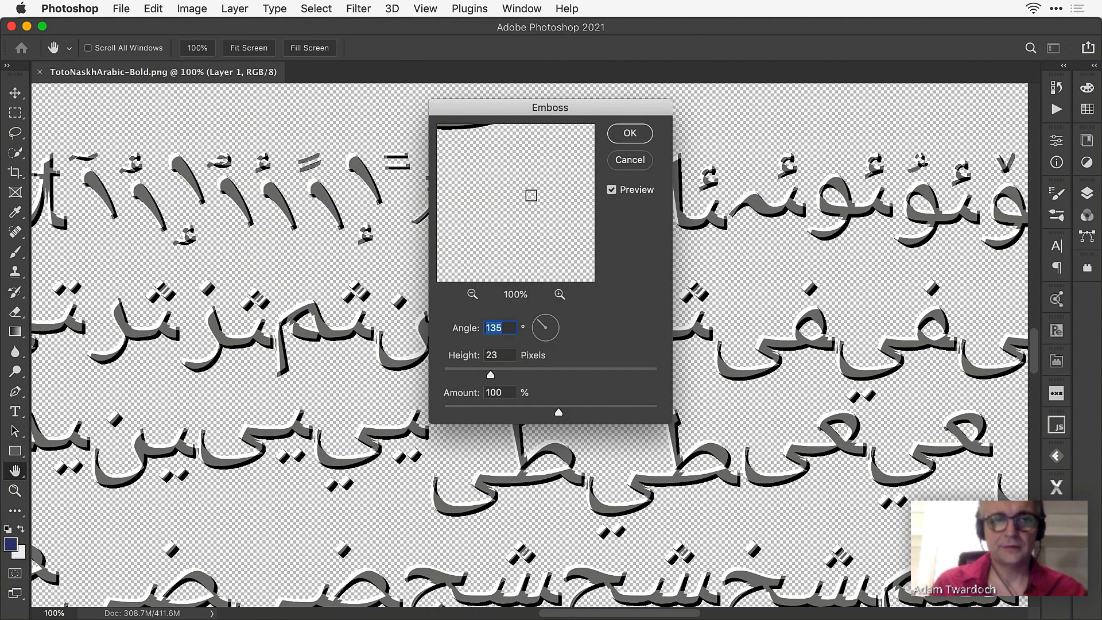
scroll(478, 294, up, 3)
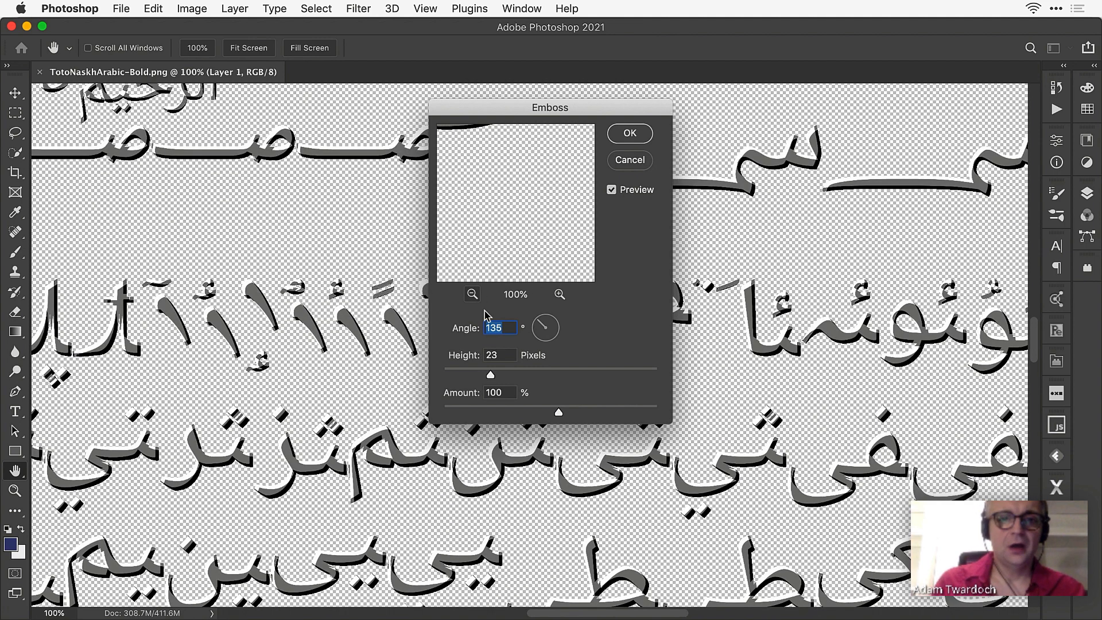
mouse_move(493, 375)
mouse_down()
mouse_move(514, 379)
mouse_move(490, 378)
mouse_up()
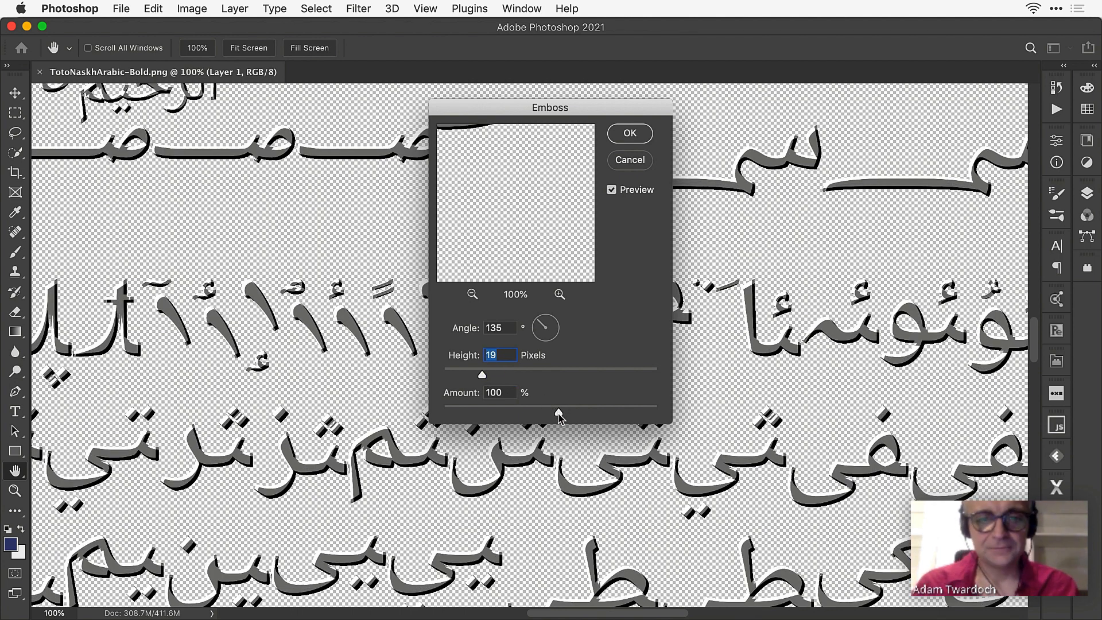
drag(559, 413, 581, 414)
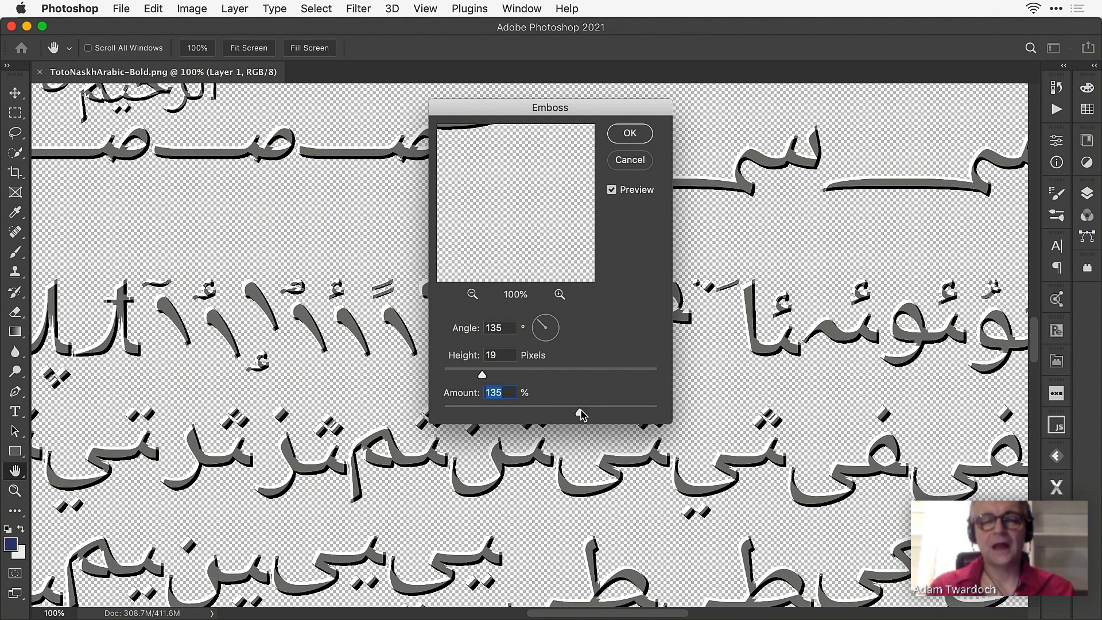
click(629, 136)
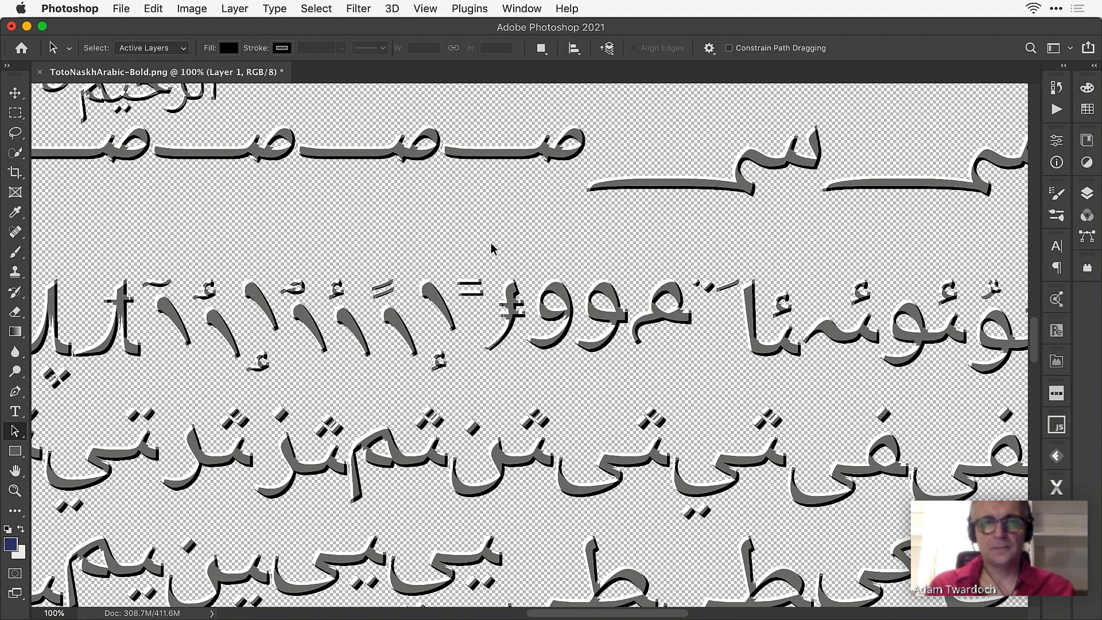
key(super+minus)
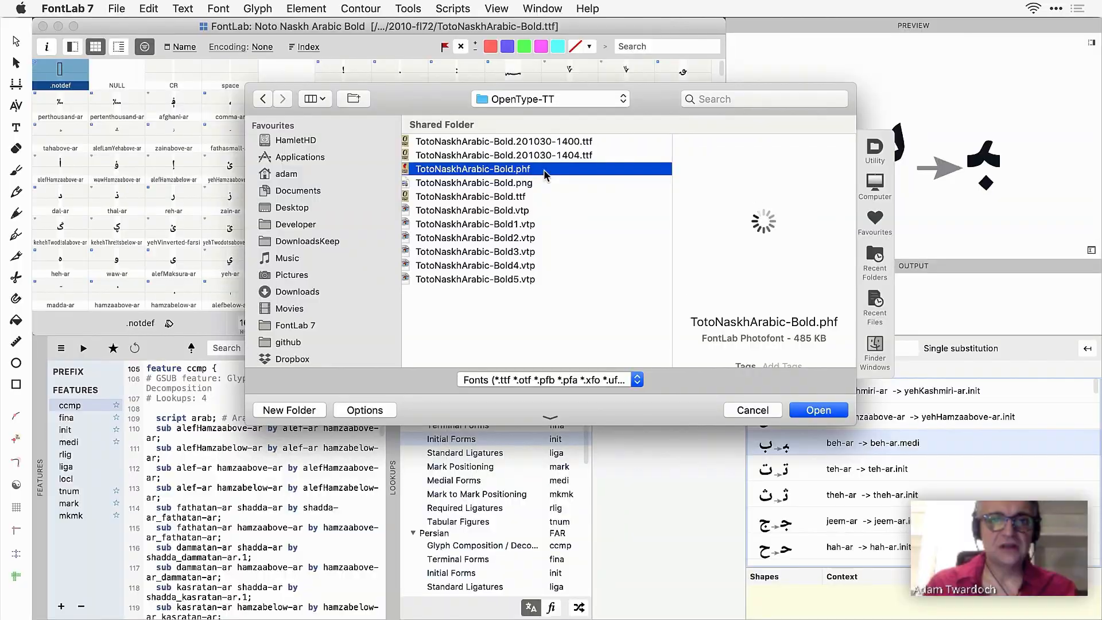
Step: Switch back to FontLab 7, open TotoNaskhArabic-Bold.phf, and import the OpenType feature definitions into it
key(Return)
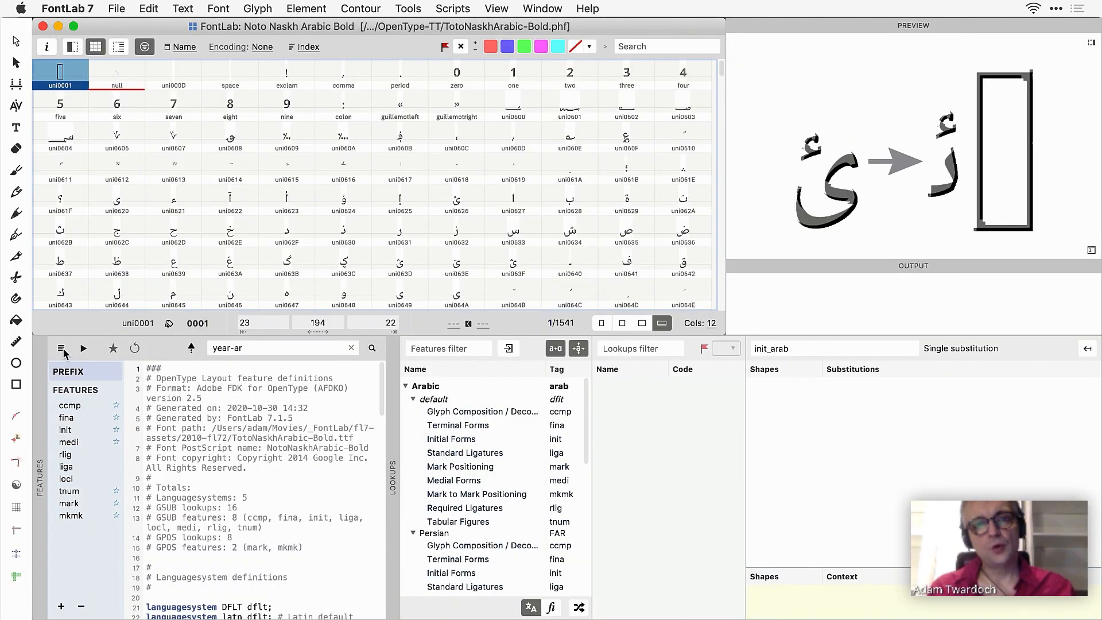
click(61, 348)
mouse_move(155, 432)
click(292, 435)
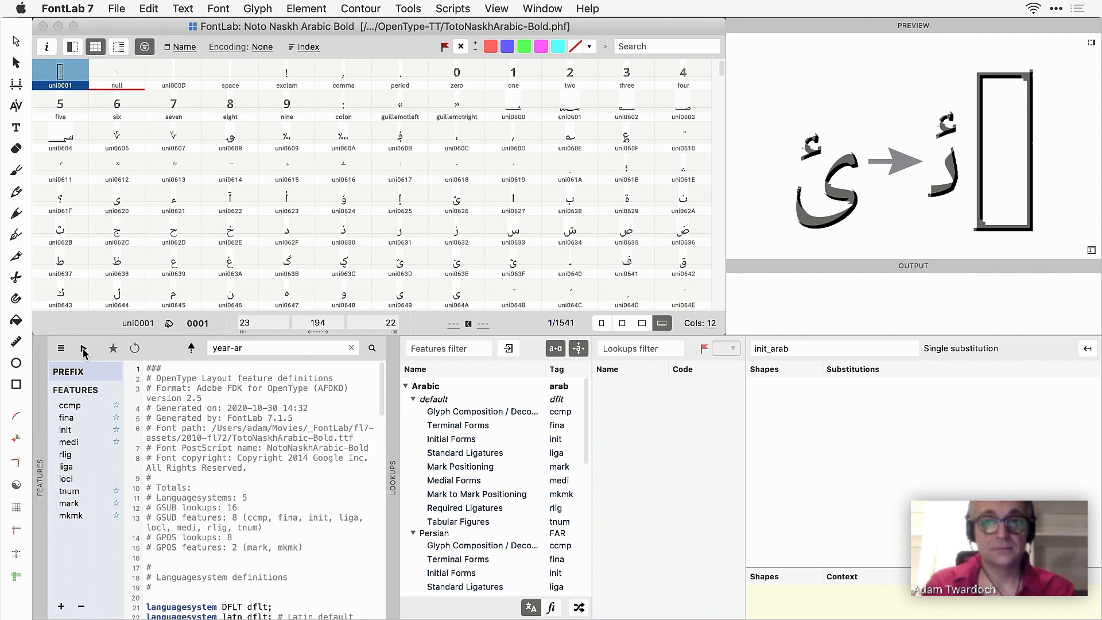
Step: Export the current layer as OpenType TT (dev names), with OT+sbix color font output enabled in the customized profile
click(116, 8)
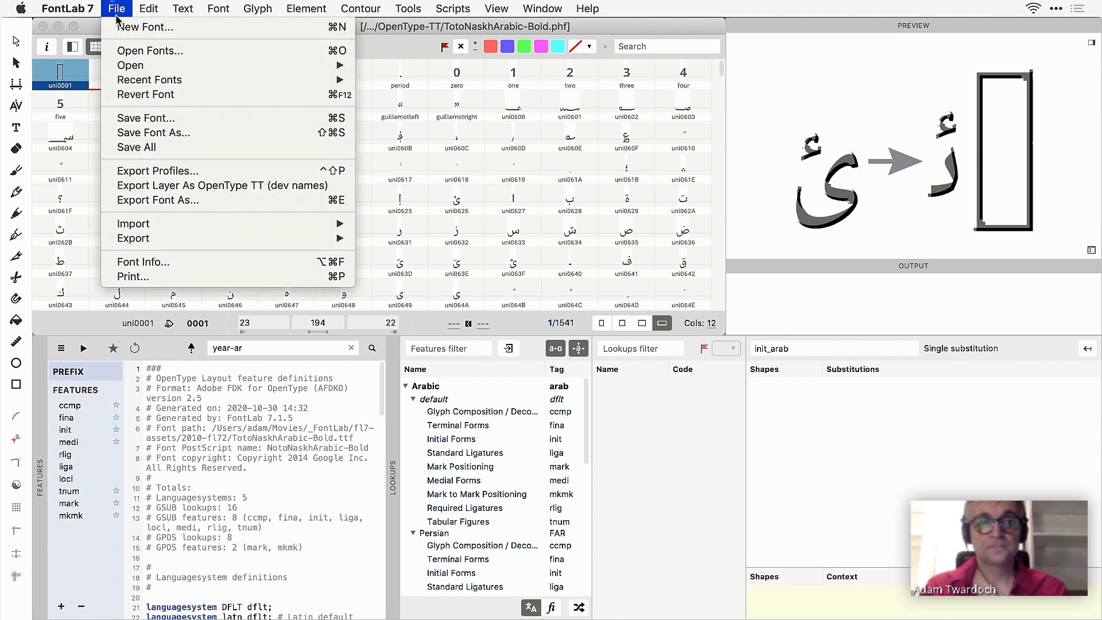
mouse_move(207, 245)
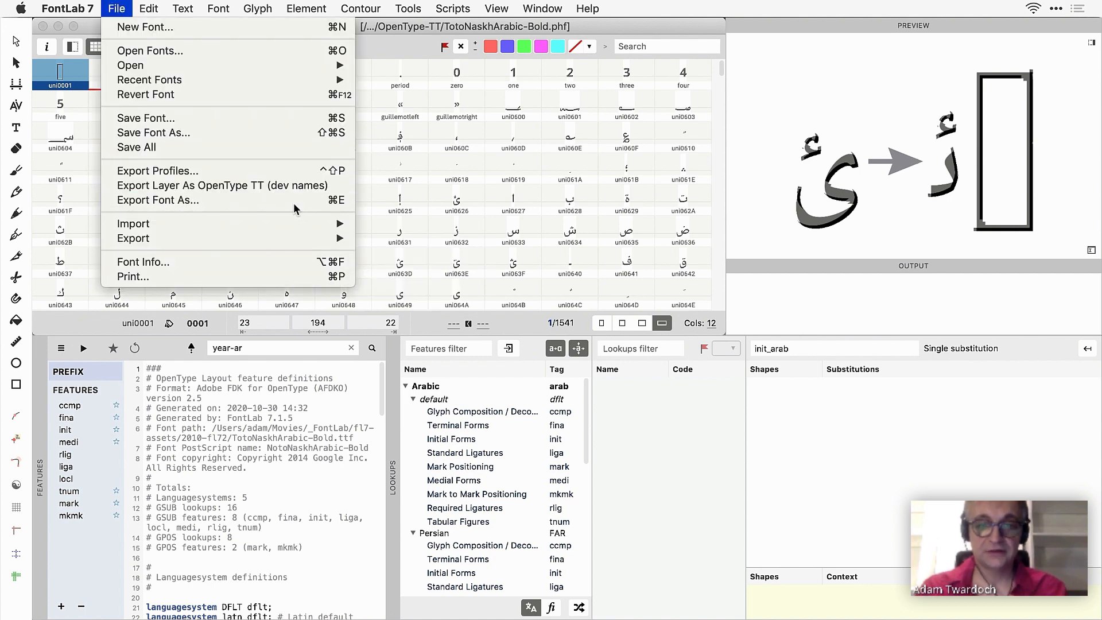
click(294, 200)
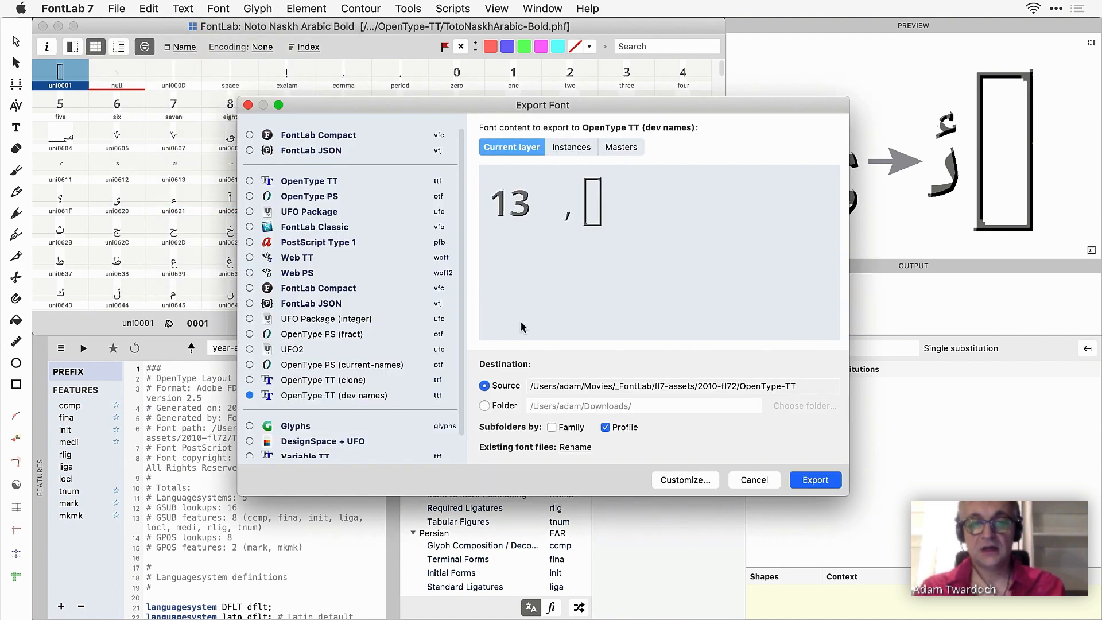
click(674, 481)
scroll(594, 312, down, 10)
click(531, 389)
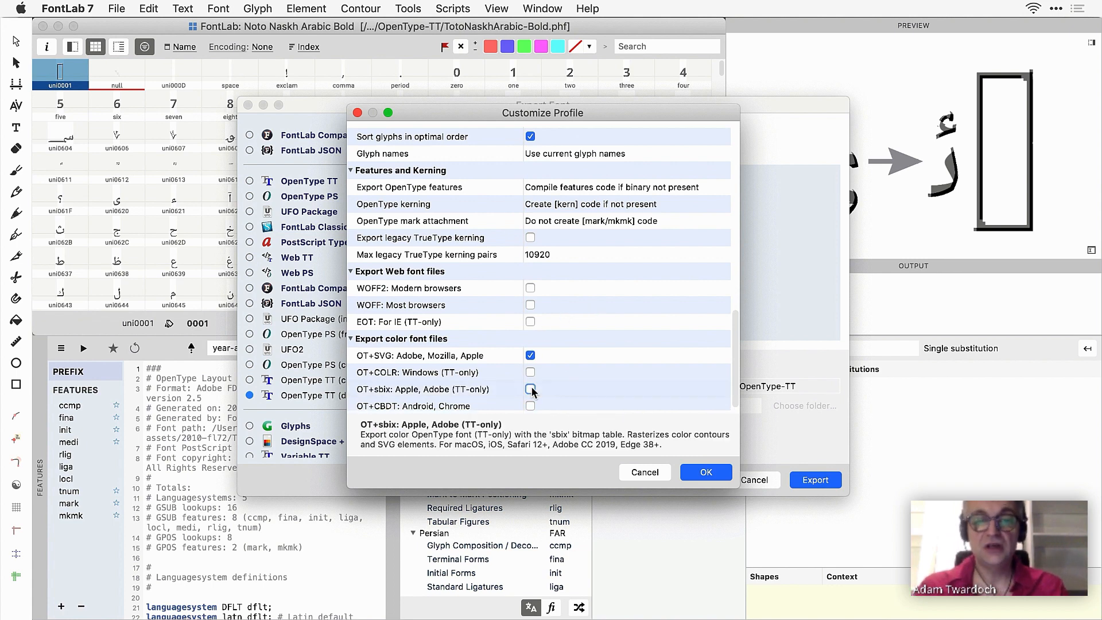
click(710, 477)
click(815, 482)
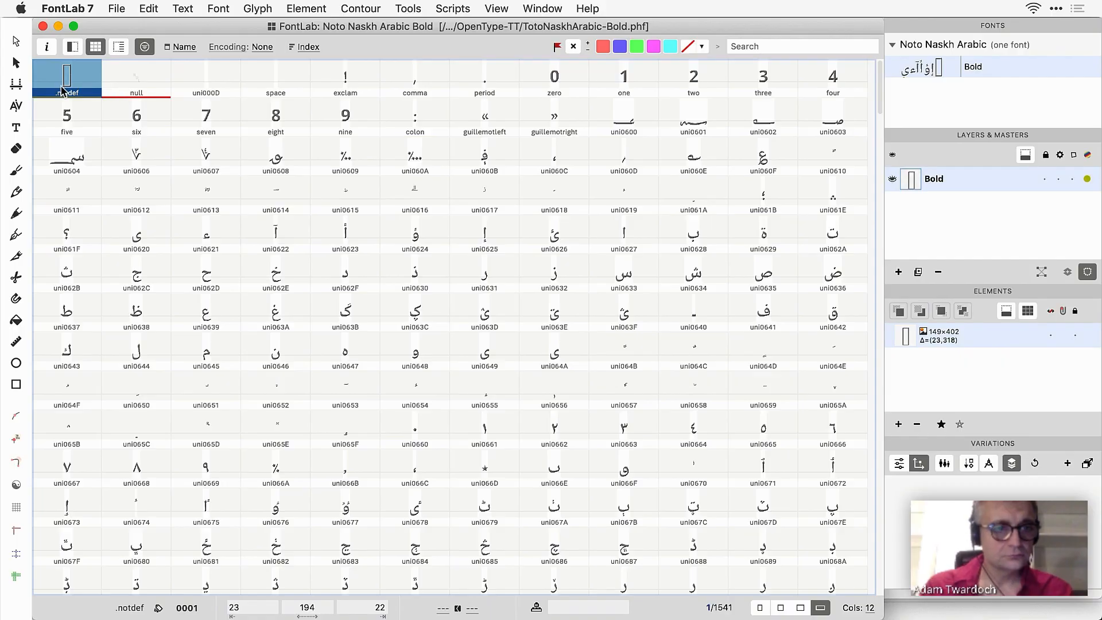
Step: Clear the Unicode value of the .notdef glyph
right_click(61, 81)
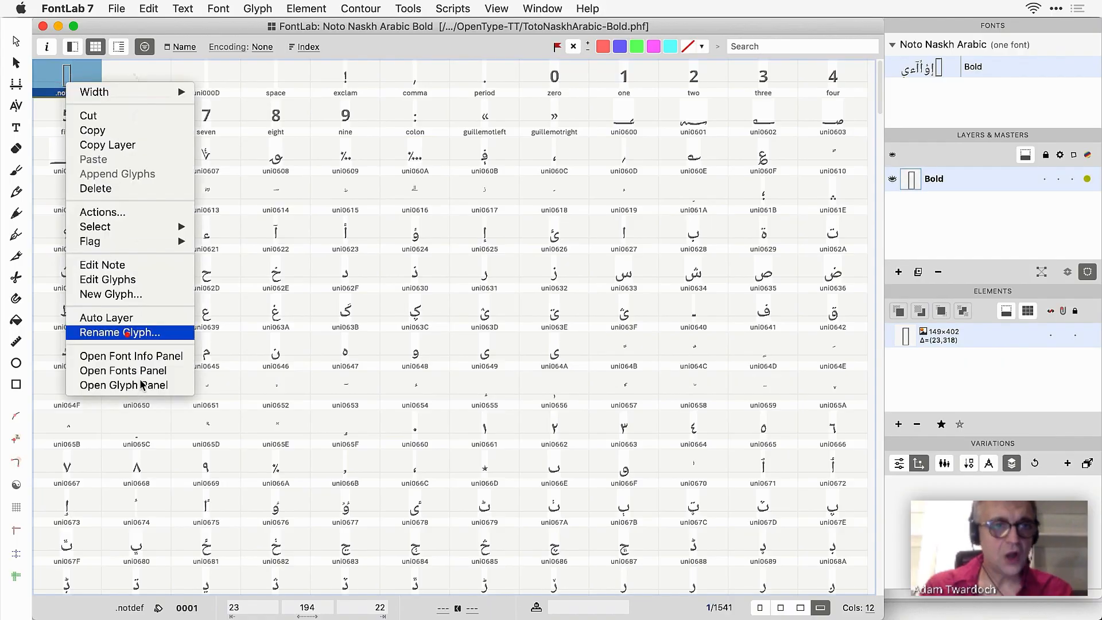
click(155, 390)
double_click(238, 134)
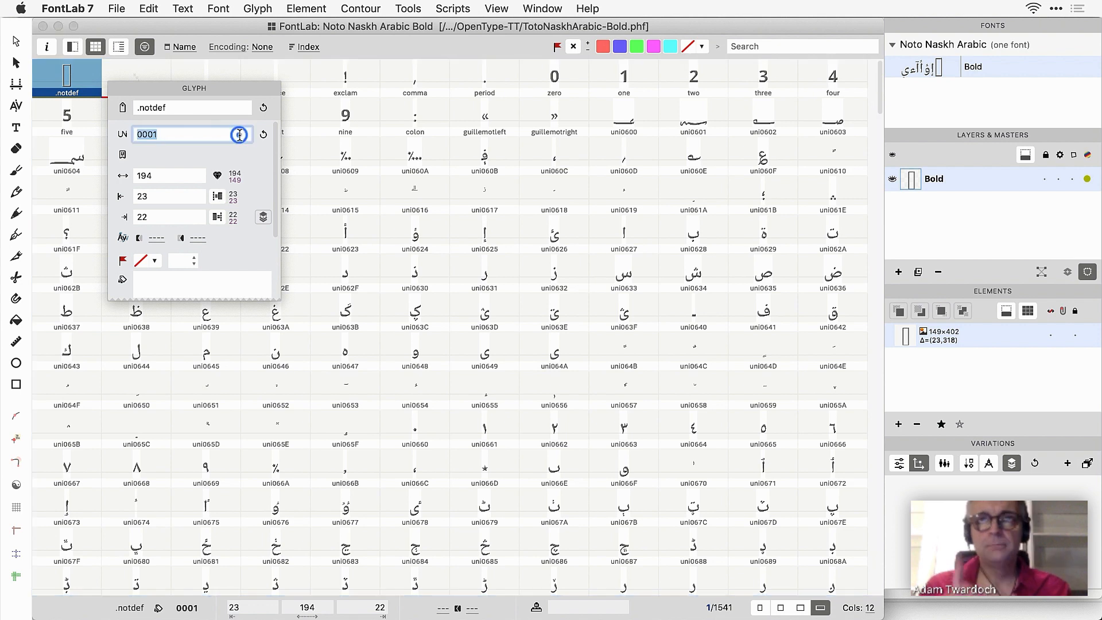
key(BackSpace)
click(115, 73)
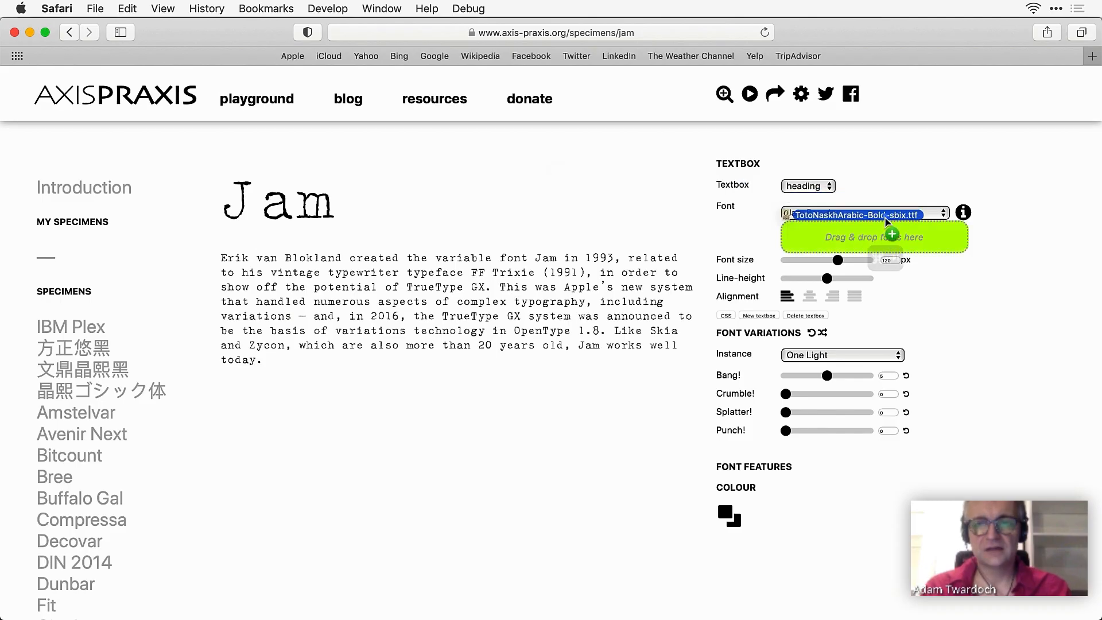
Step: Switch to Axis-Praxis in Safari, load TotoNaskhArabic-Bold-sbix.ttf for the heading and set its text to "فن صياغة الحروف"
drag(886, 233, 878, 236)
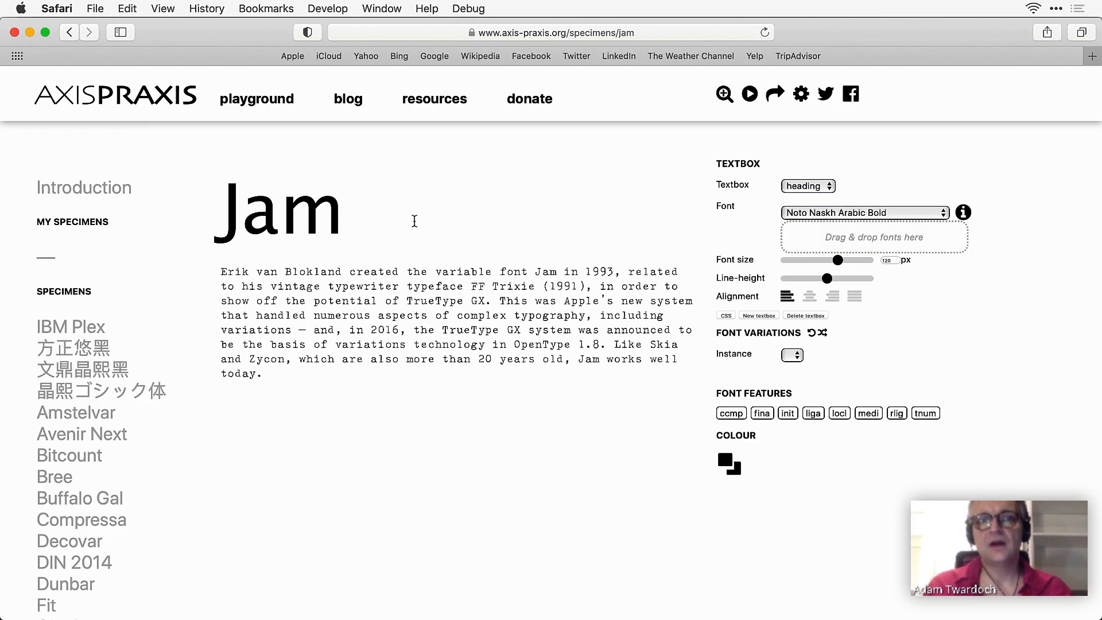
click(415, 221)
key(super+a)
text(فن صياغة الحروف)
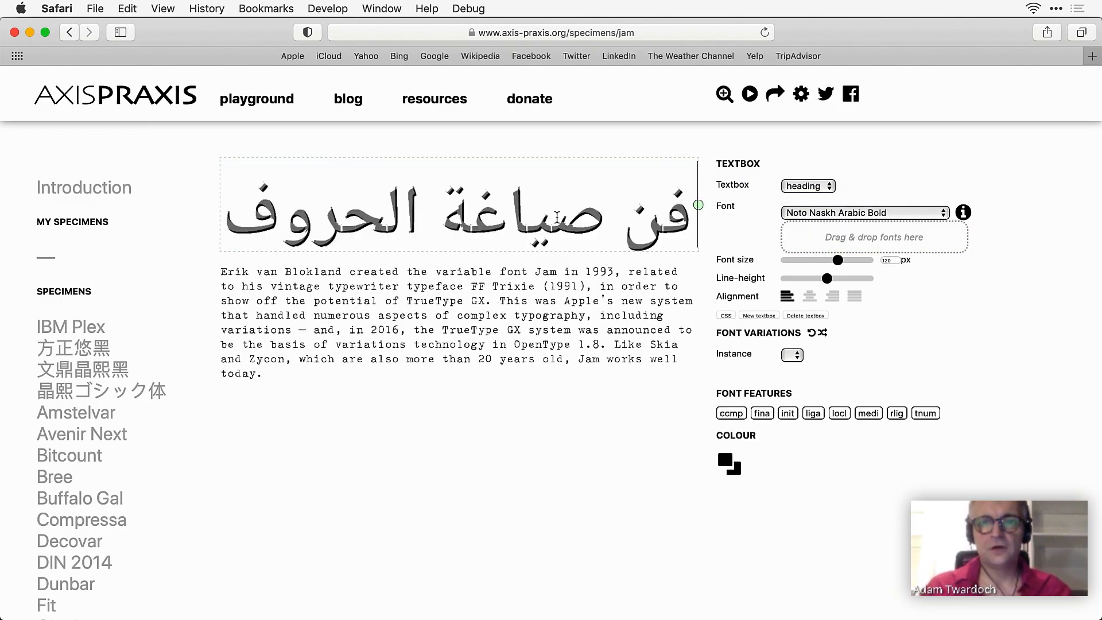
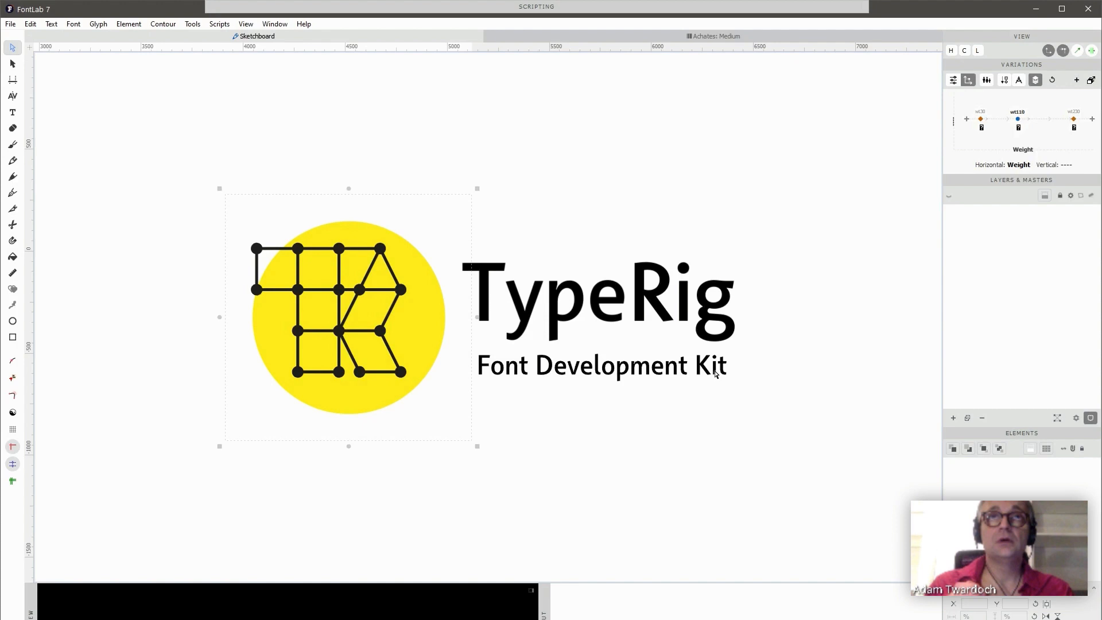
Step: Add a second line "for FontLab" to the "Font Development Kit" text on the FontLab 7 sketchboard
double_click(718, 370)
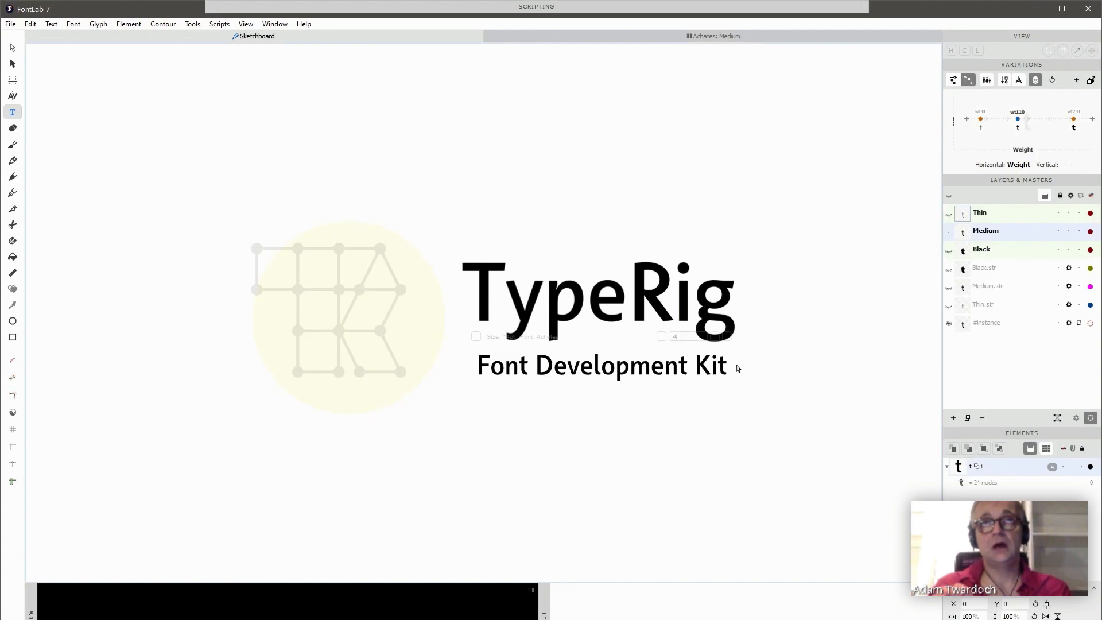
key(Return)
text(for FontLab)
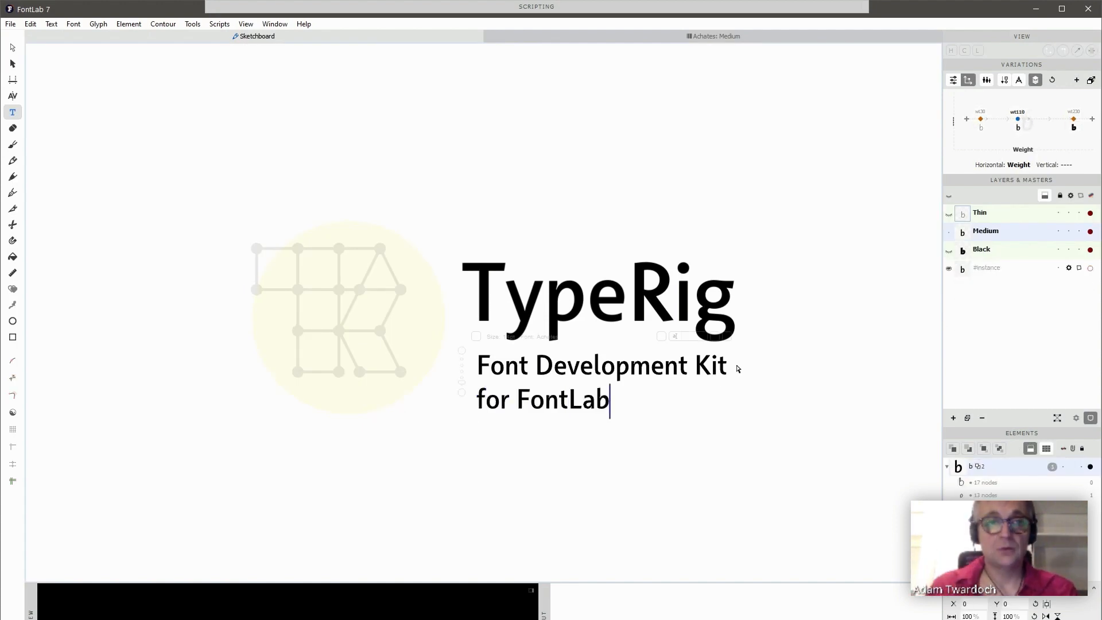
click(726, 454)
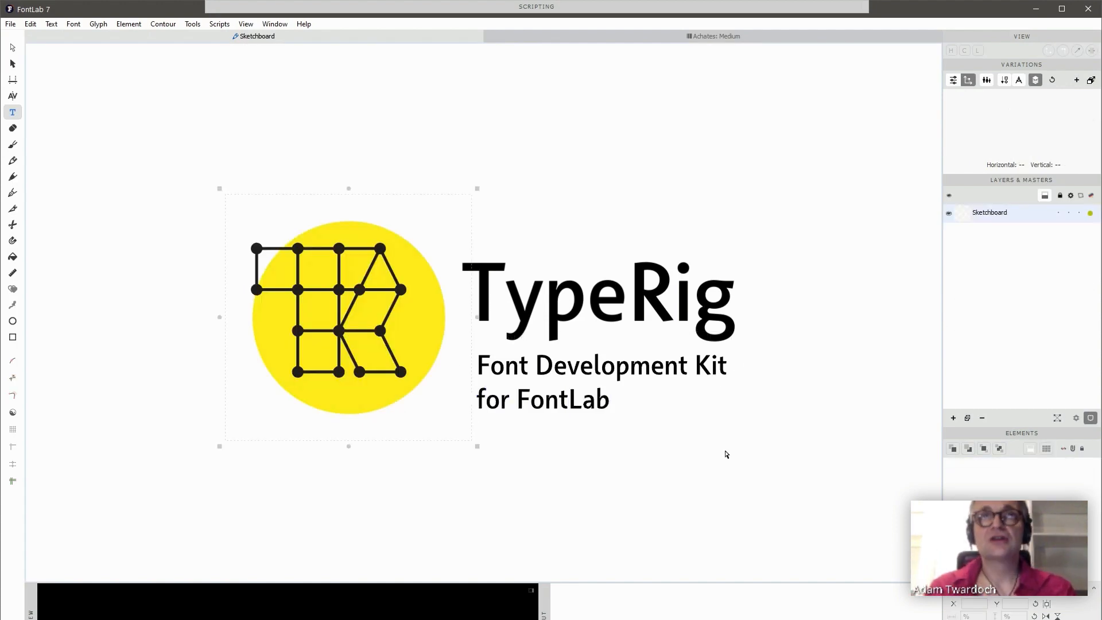
Step: View the TypeRig interface notes on the sketchboard and launch the TypeRig Panel script
scroll(726, 454, down, 5)
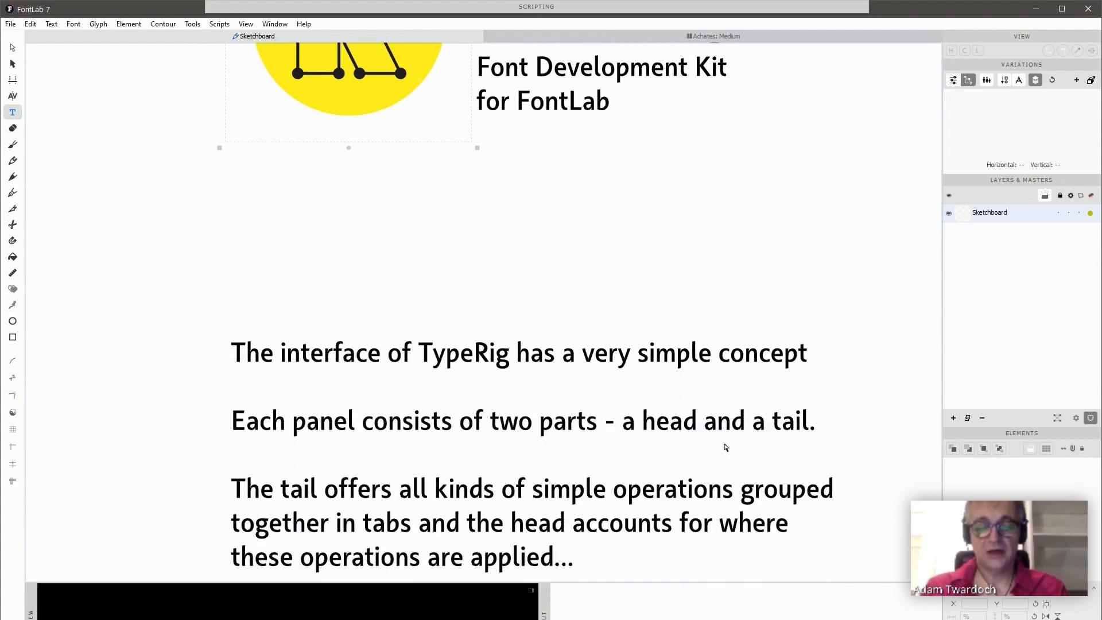
scroll(726, 447, down, 4)
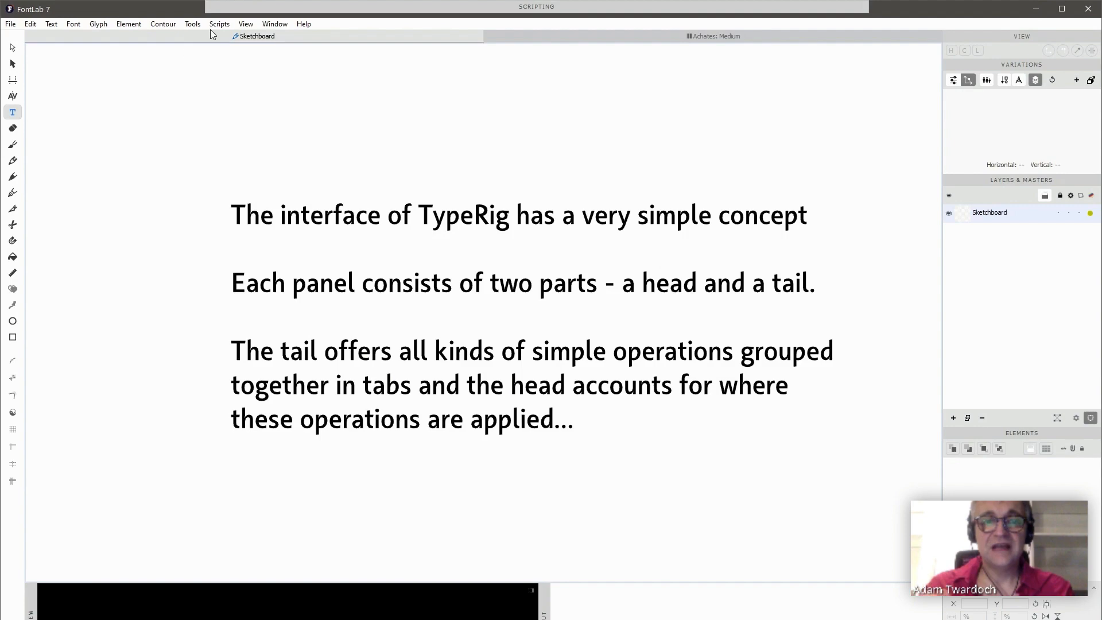
click(219, 23)
click(367, 153)
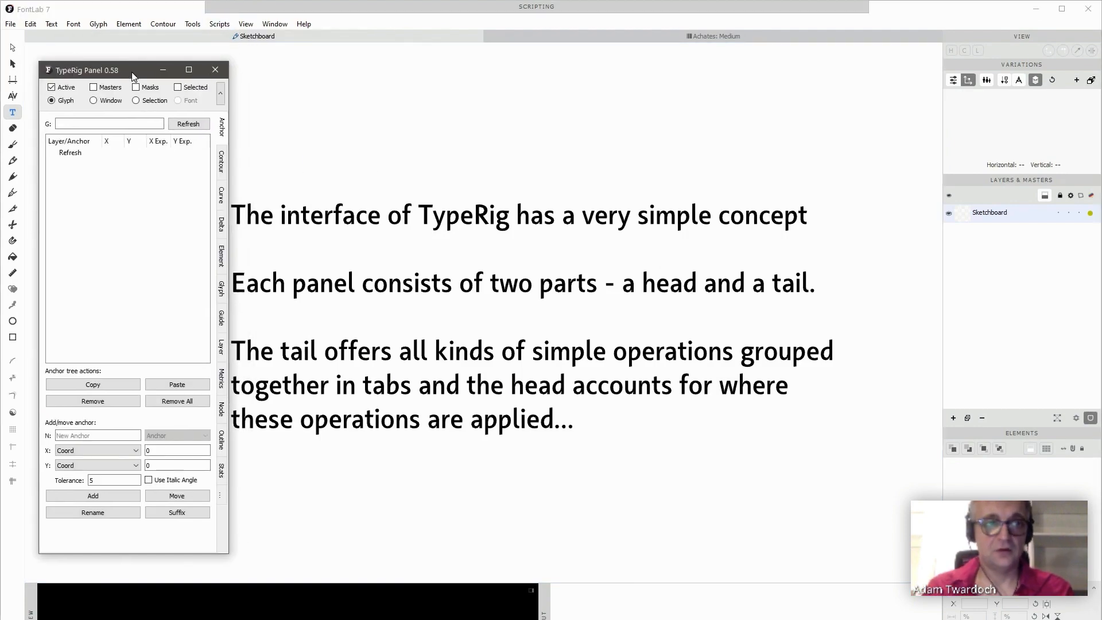
Step: Show the TypeRig Panel's node tools and label the panel's parts "← Head" and "← Tail" on the sketchboard
scroll(418, 295, down, 10)
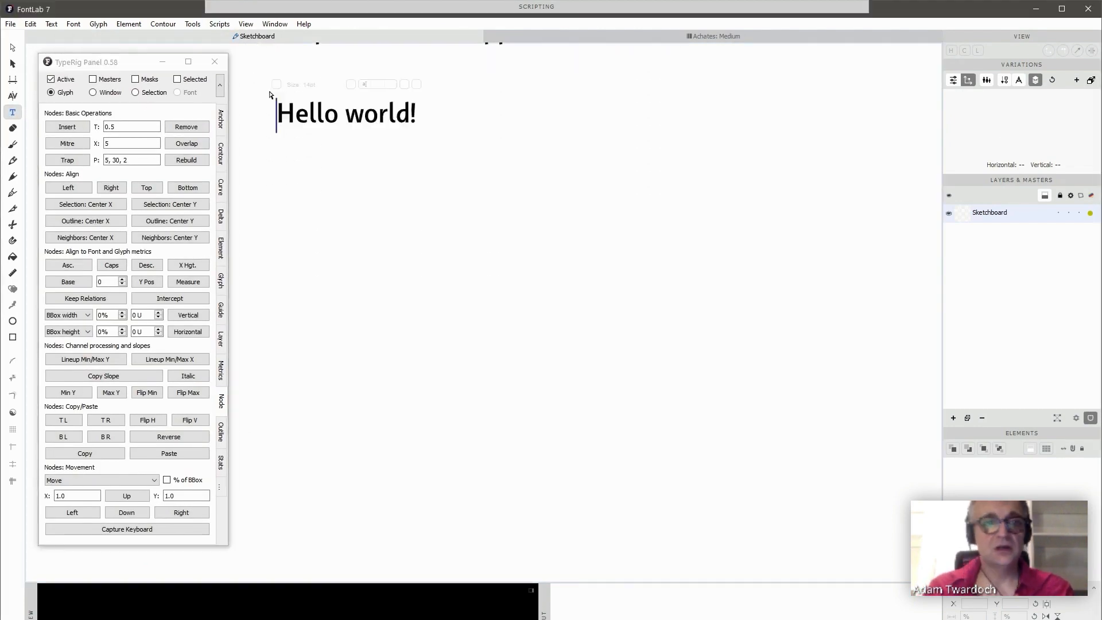
click(534, 173)
text(Head)
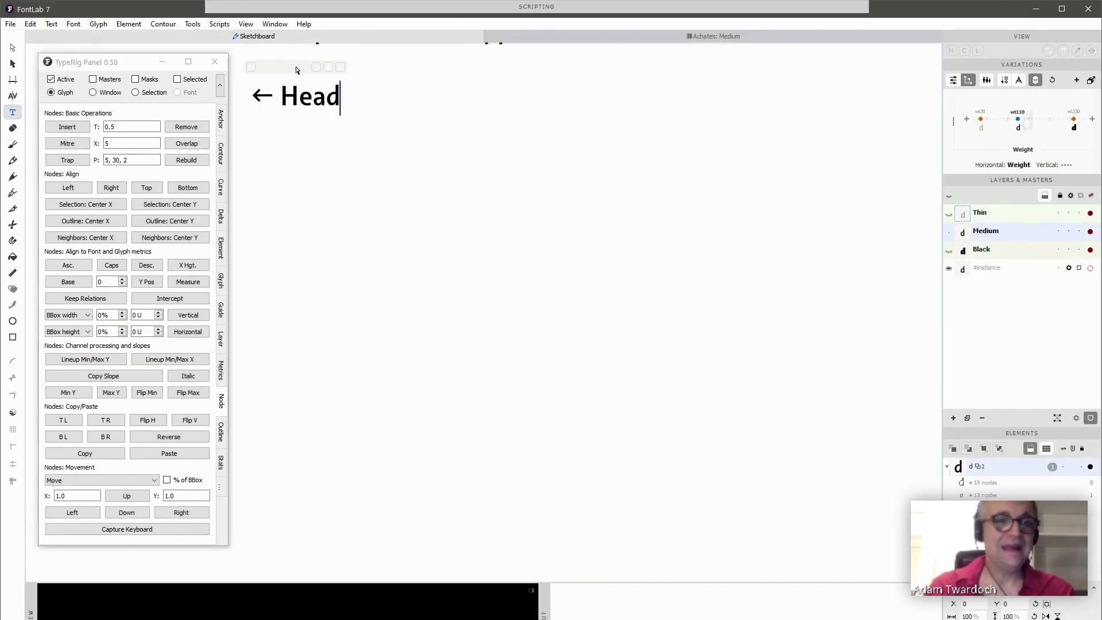
click(258, 142)
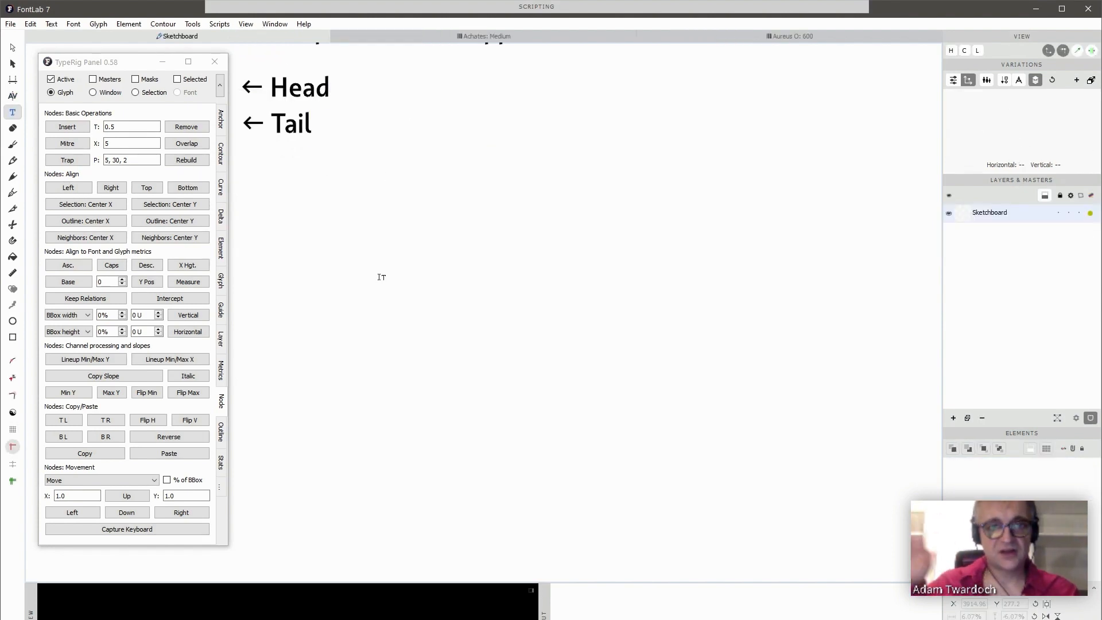
Step: Add a sample text in Aureus O to the sketchboard, then show the H outline of the 600 master for editing
click(381, 276)
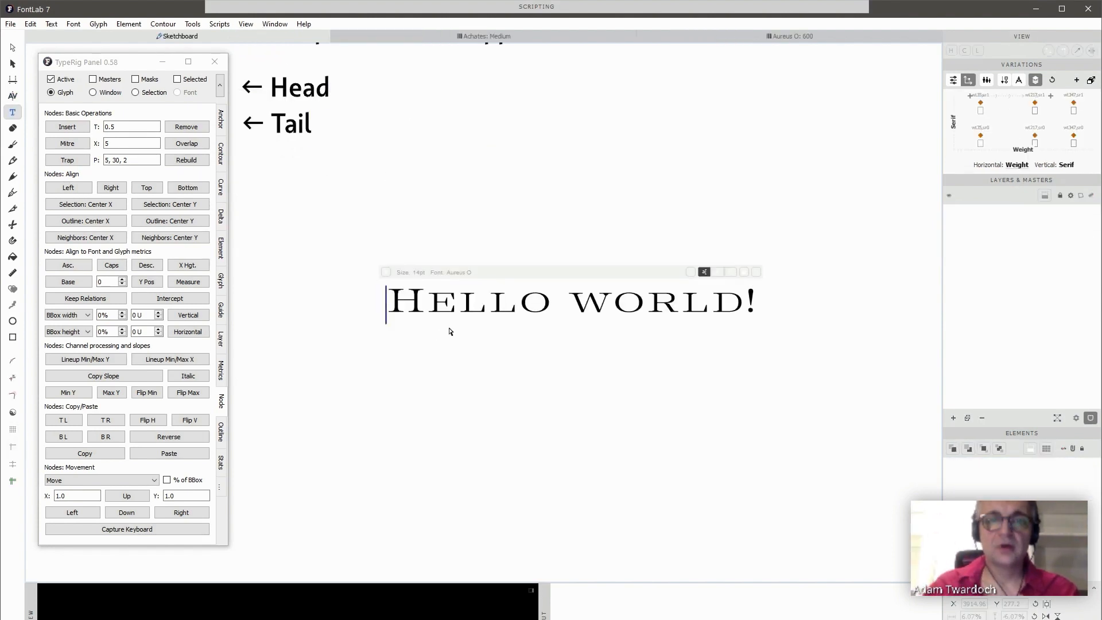
scroll(410, 308, up, 3)
scroll(368, 295, up, 5)
key(Escape)
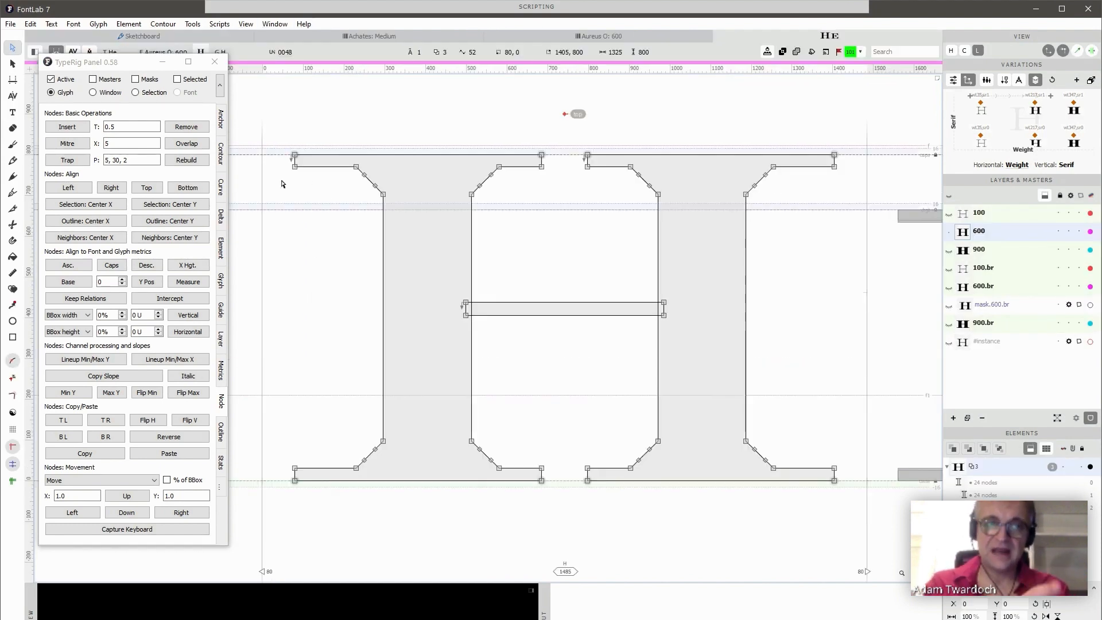
Step: Align the outer nodes of the H's left stem to the right on the active 600 master only
drag(273, 124, 407, 523)
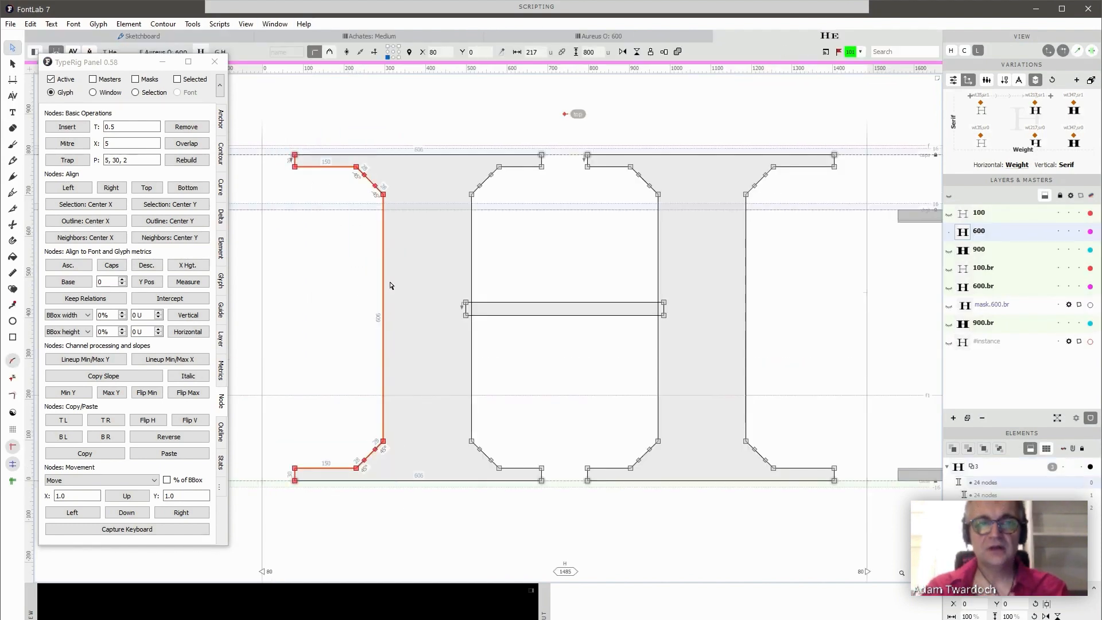
click(111, 187)
click(68, 187)
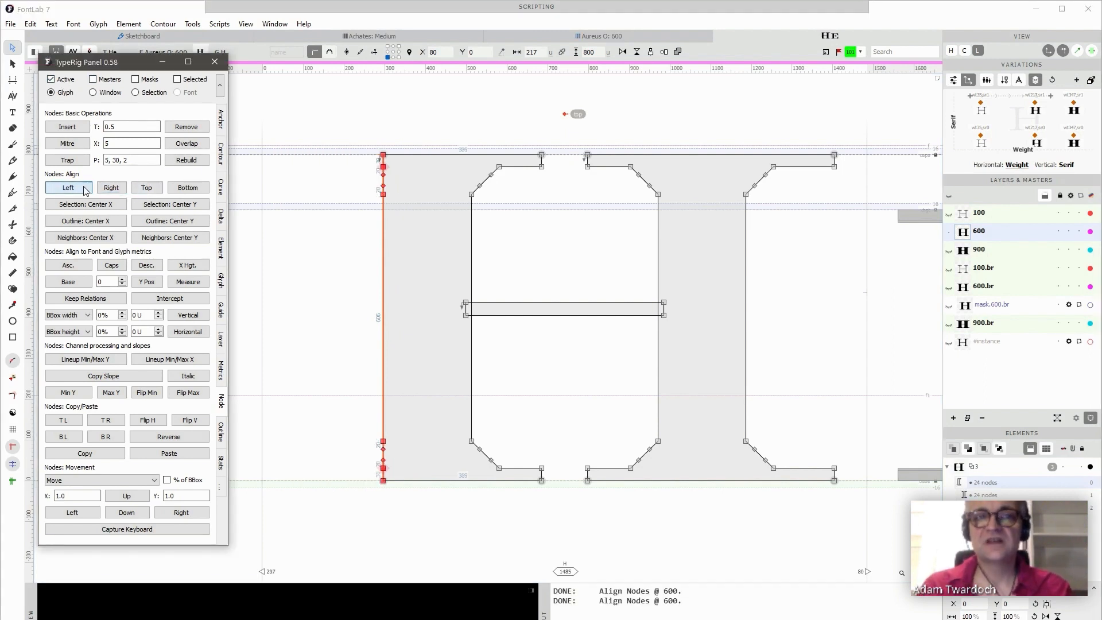
click(319, 236)
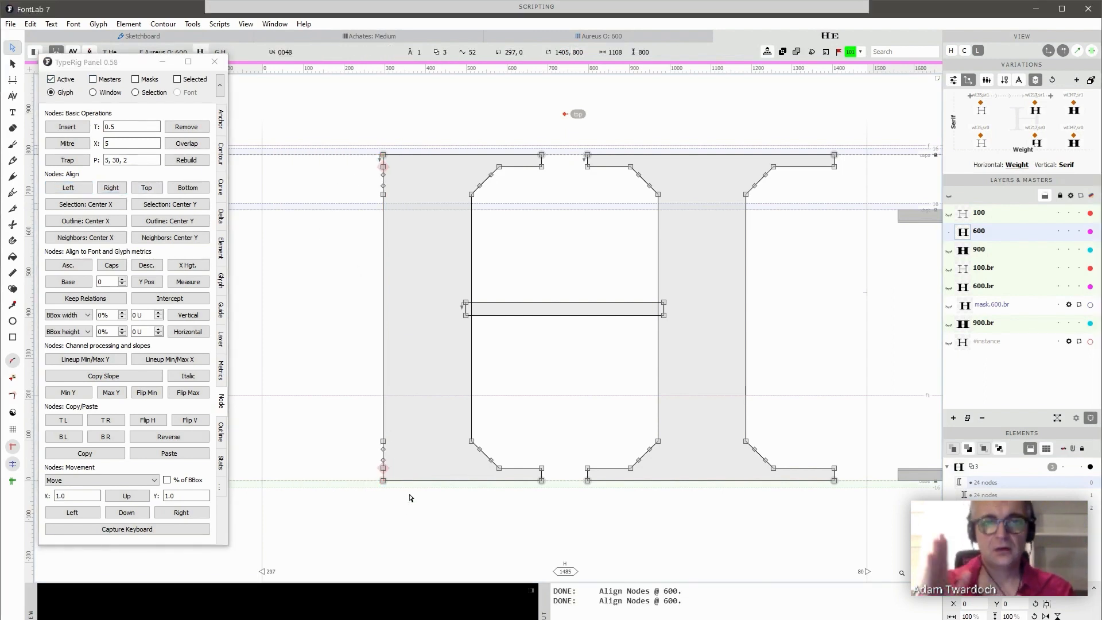
Step: Check the H on a neighbouring master, then undo the node alignment on the 600 master
key(ctrl+Down)
key(ctrl+Up)
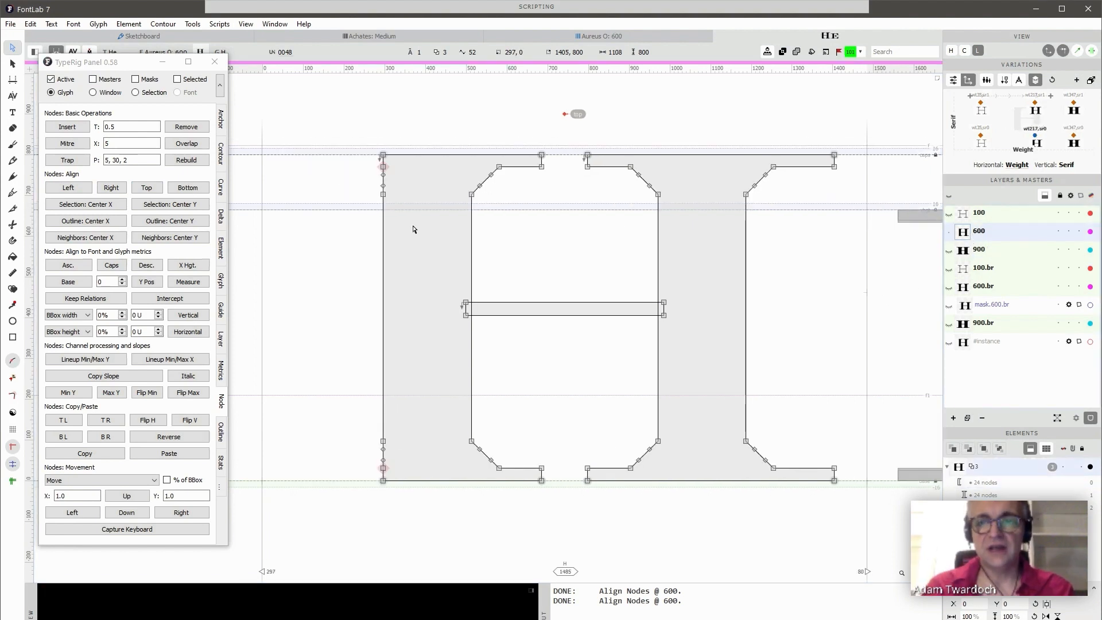
key(ctrl+z)
key(ctrl+z)
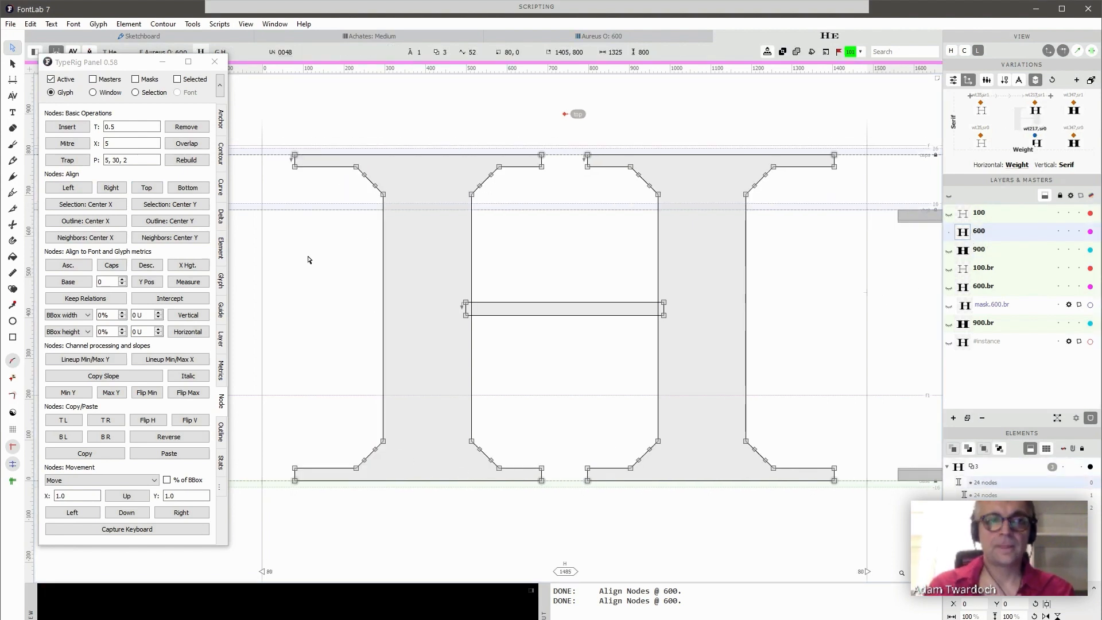
Step: Apply TypeRig operations to all masters and align the outer nodes of the H's left stem to the right
click(117, 83)
drag(272, 105, 416, 517)
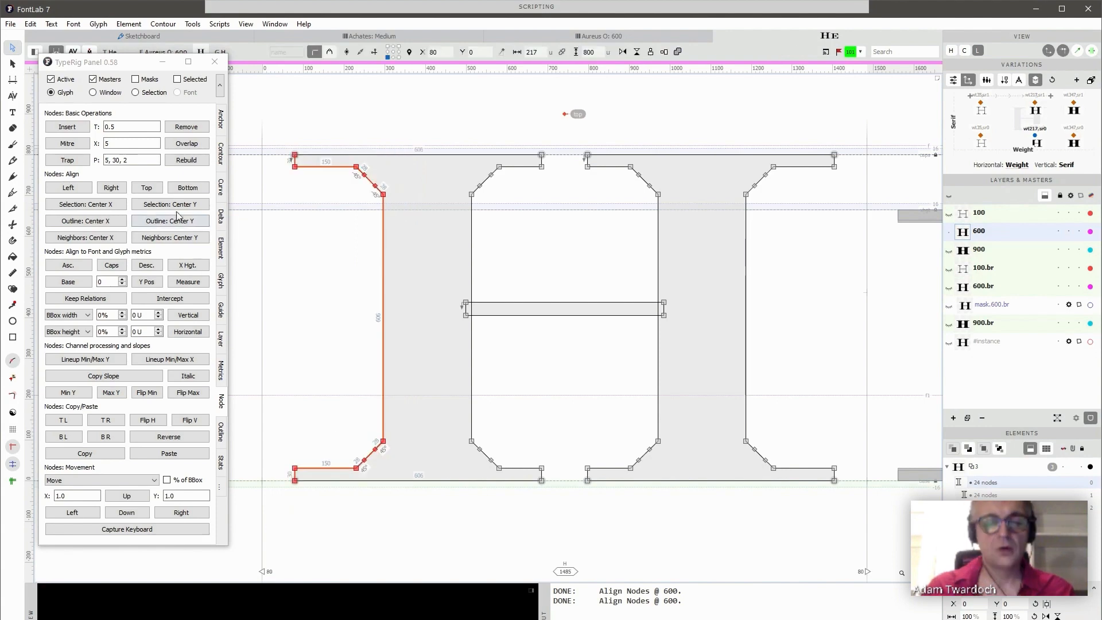
click(114, 189)
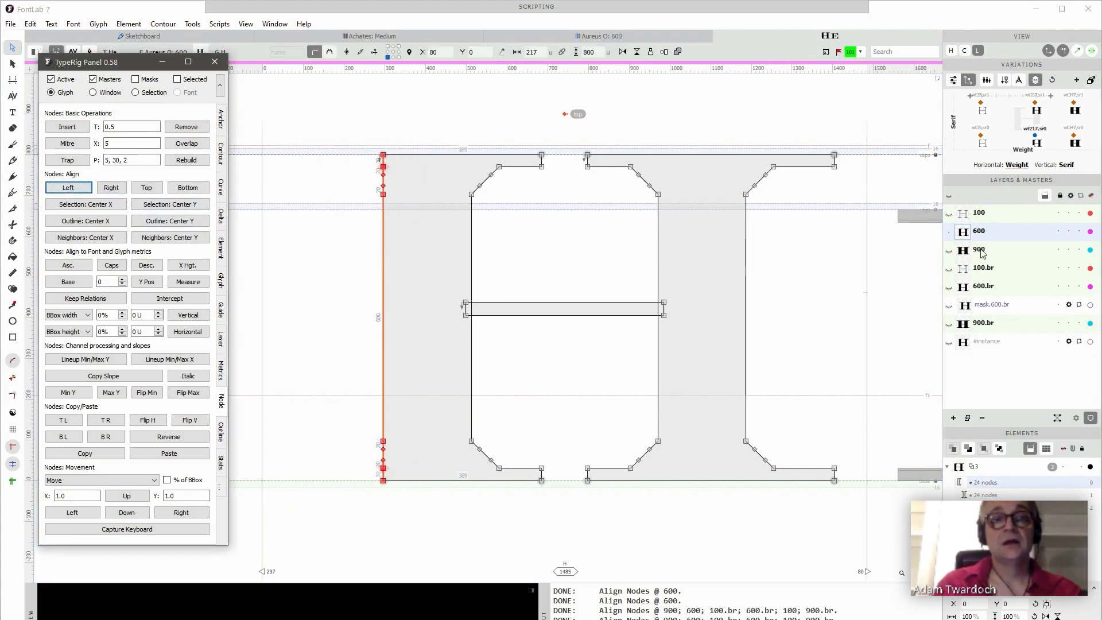
Step: Examine the H on the 900, 100.br, 600.br, 900.br, 600 and 100 masters
click(980, 251)
click(985, 270)
click(979, 290)
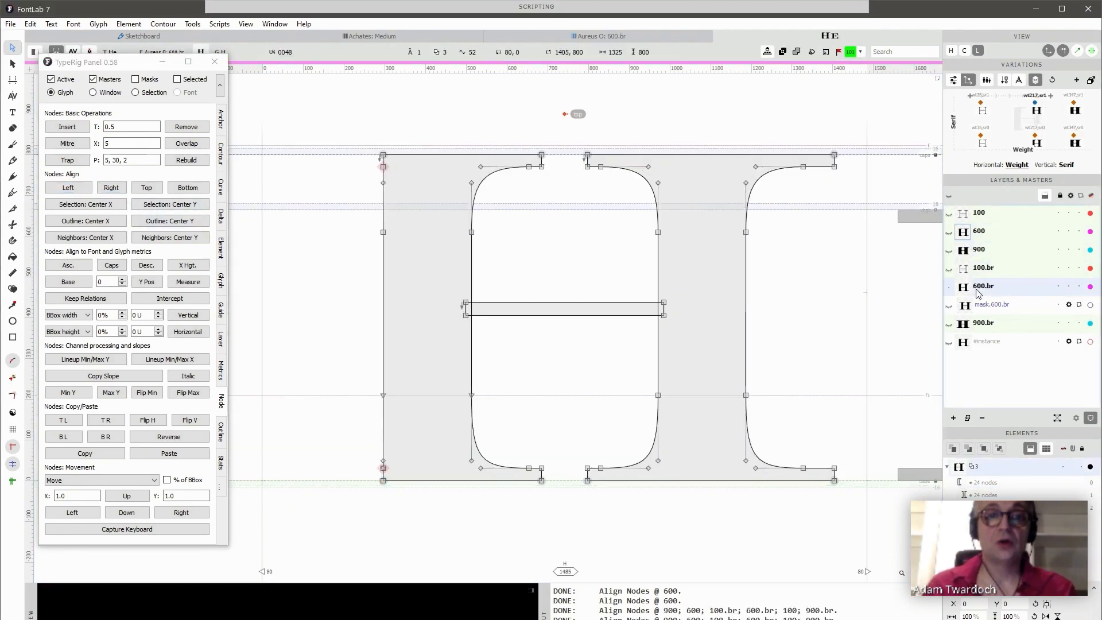
click(975, 325)
click(976, 235)
click(979, 215)
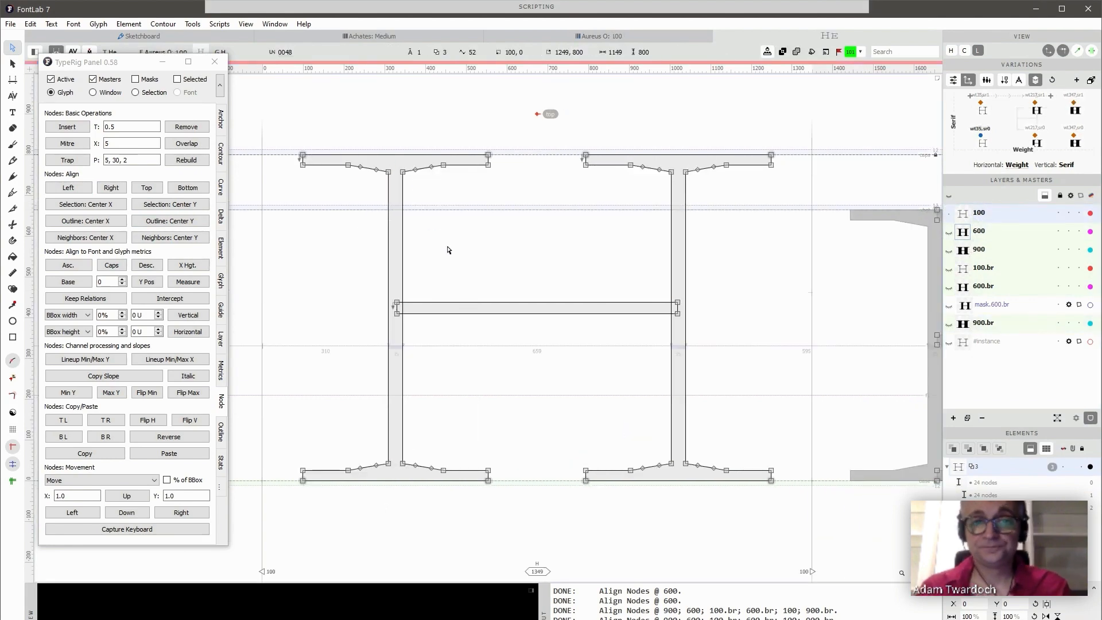
Step: Replace the E beside the H with an I and return to outline editing
scroll(521, 259, down, 2)
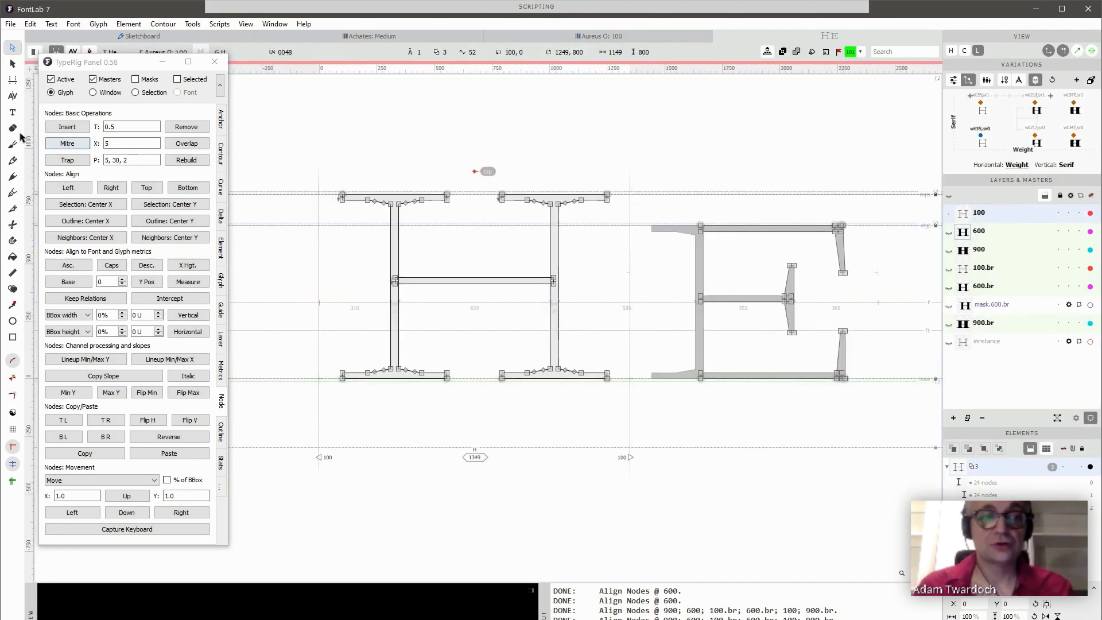
key(t)
key(shift+Right)
text(I)
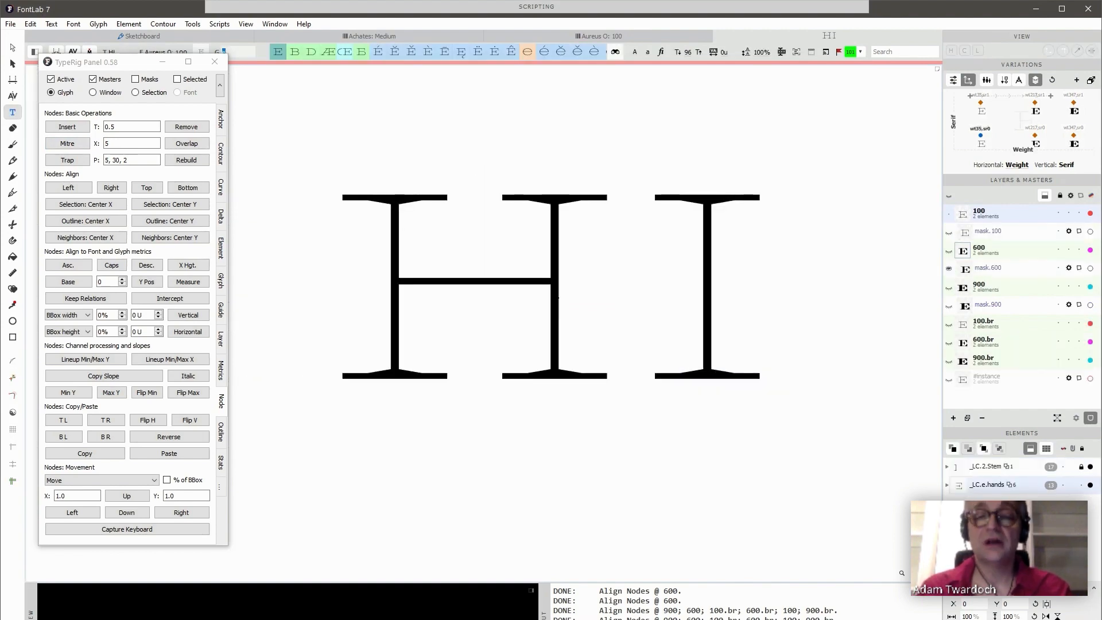
key(Escape)
Step: Align the outer left stem nodes of both H and I to the right across all masters, using the Window scope
scroll(652, 247, up, 1)
drag(675, 159, 768, 468)
drag(254, 148, 348, 442)
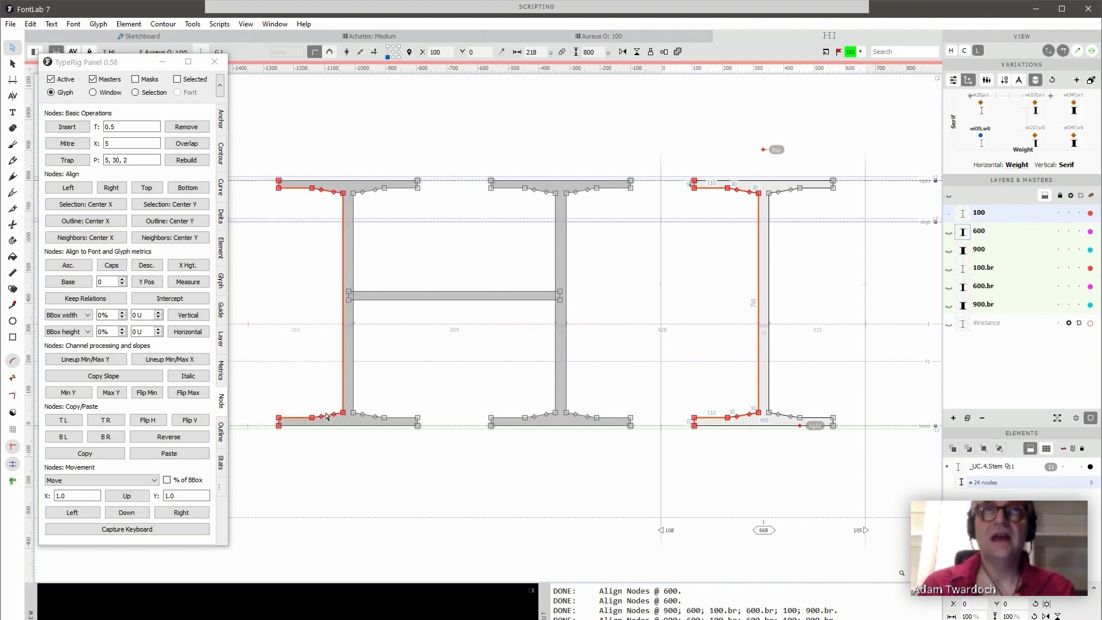
click(93, 93)
click(113, 190)
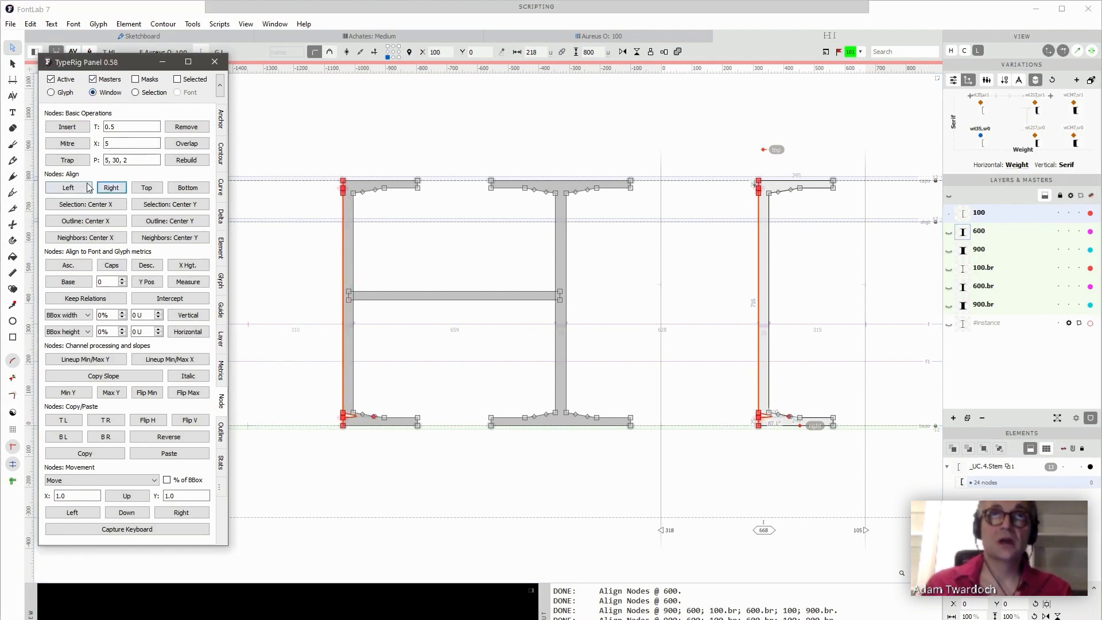
click(426, 274)
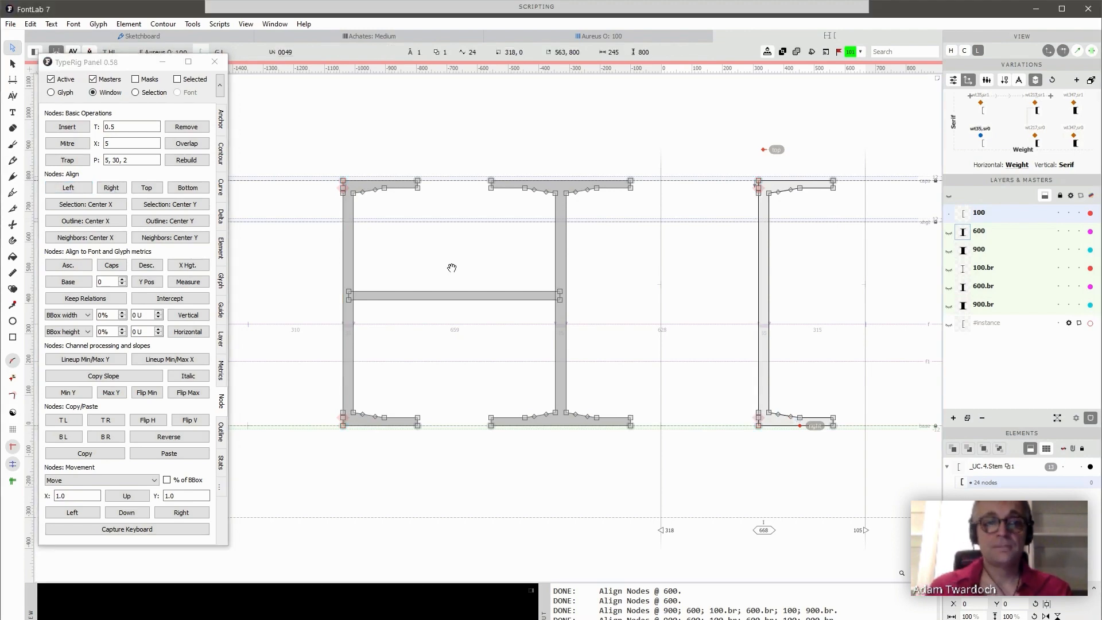
Step: Preview the filled H and I on other masters, including 900 and 600.br, to check the node alignment
key(space)
click(971, 256)
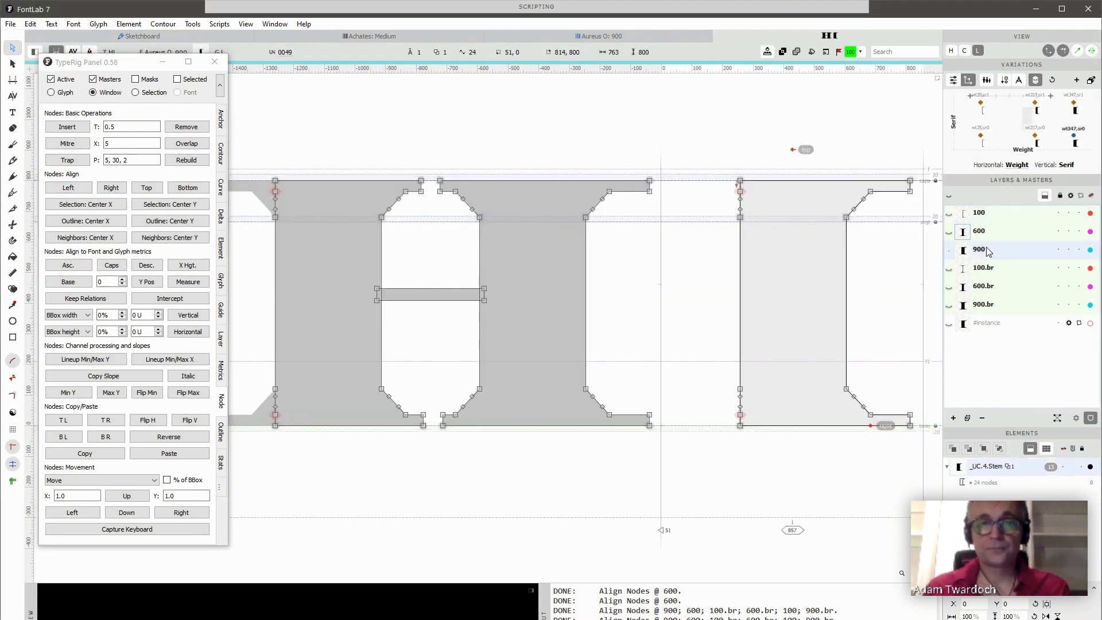
key(ctrl+alt+Down)
key(ctrl+alt+Down)
key(space)
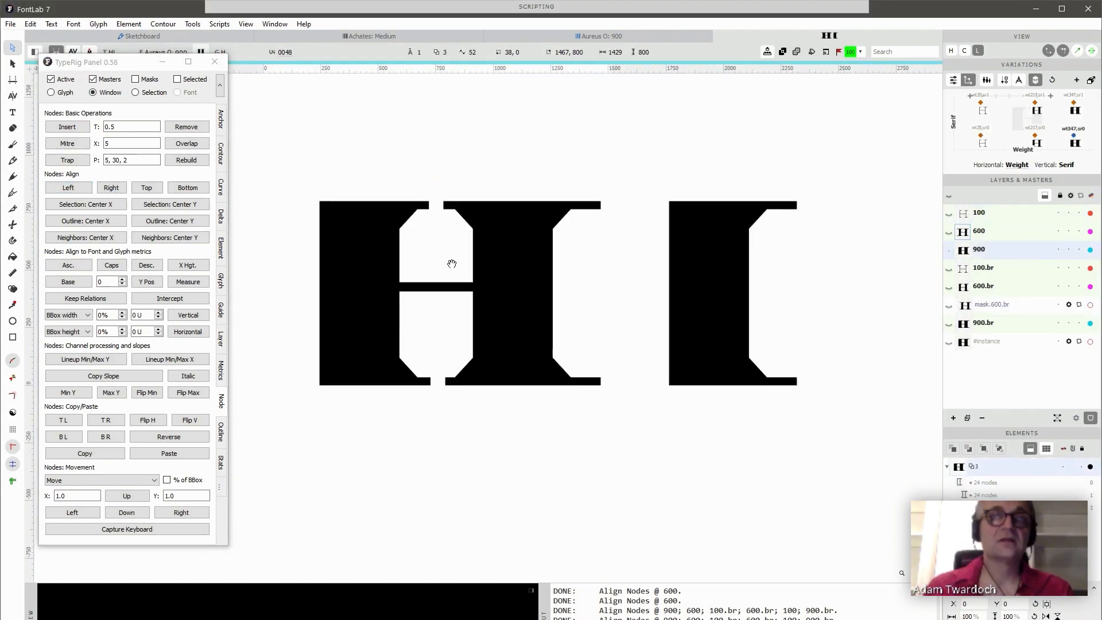
key(space)
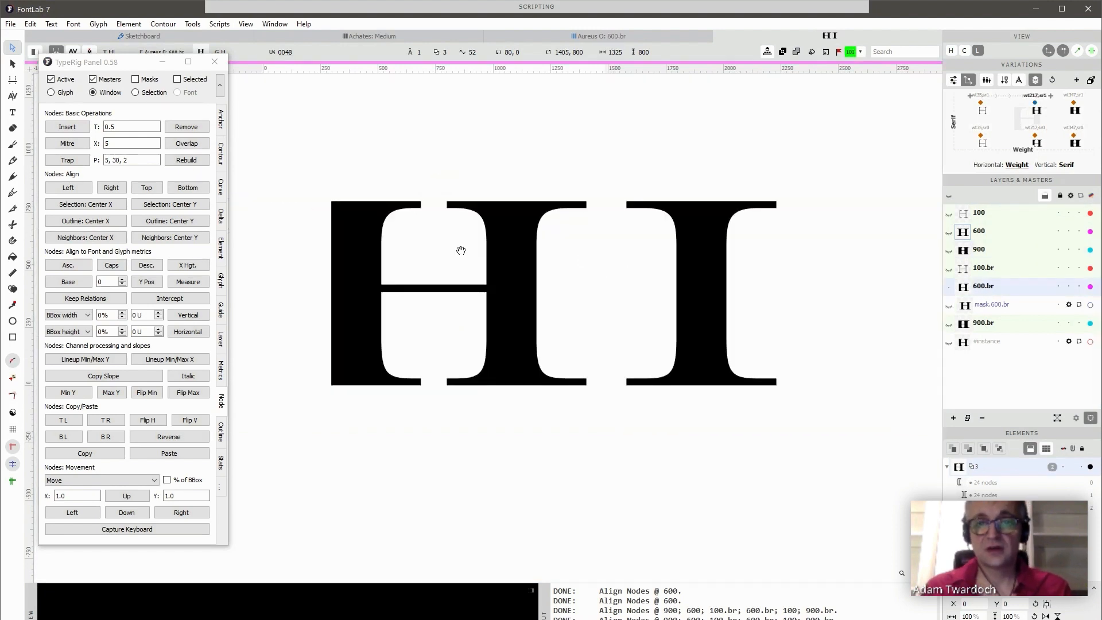
click(663, 276)
key(space)
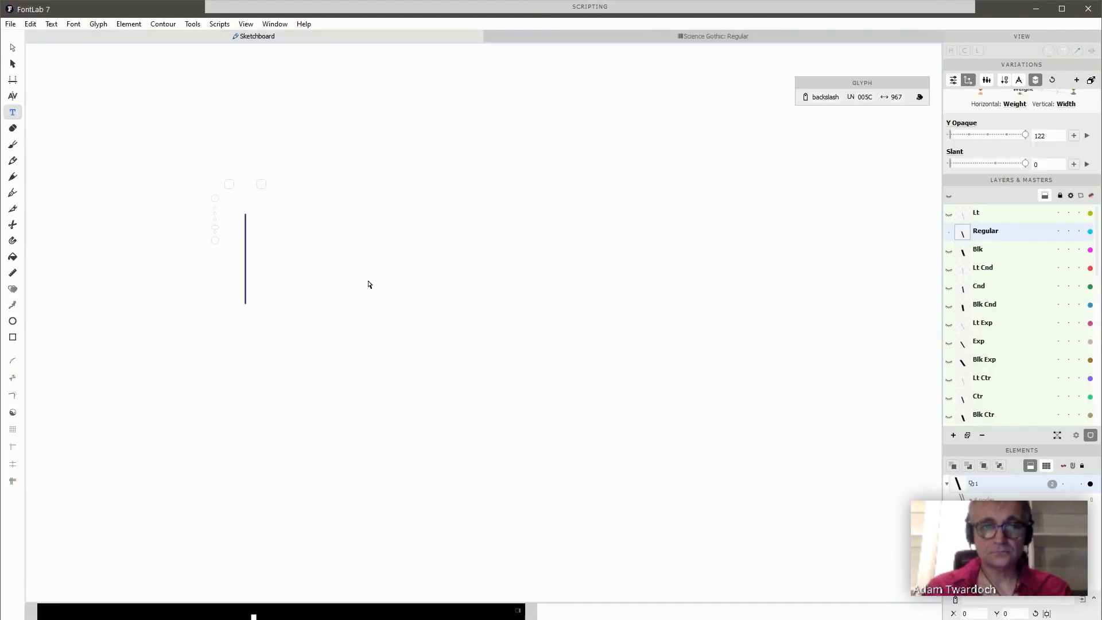
Step: Write "Science Gothic" on the sketchboard and add a smaller credit line below it with "by" and the three designers' full names
text(Science Gothic)
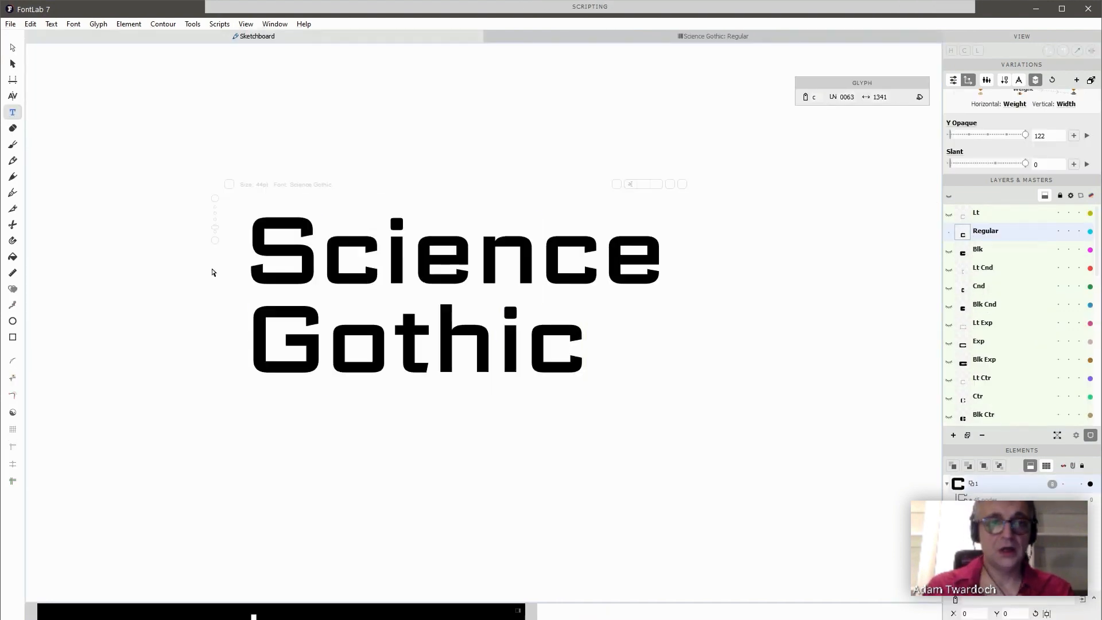
key(Escape)
click(268, 444)
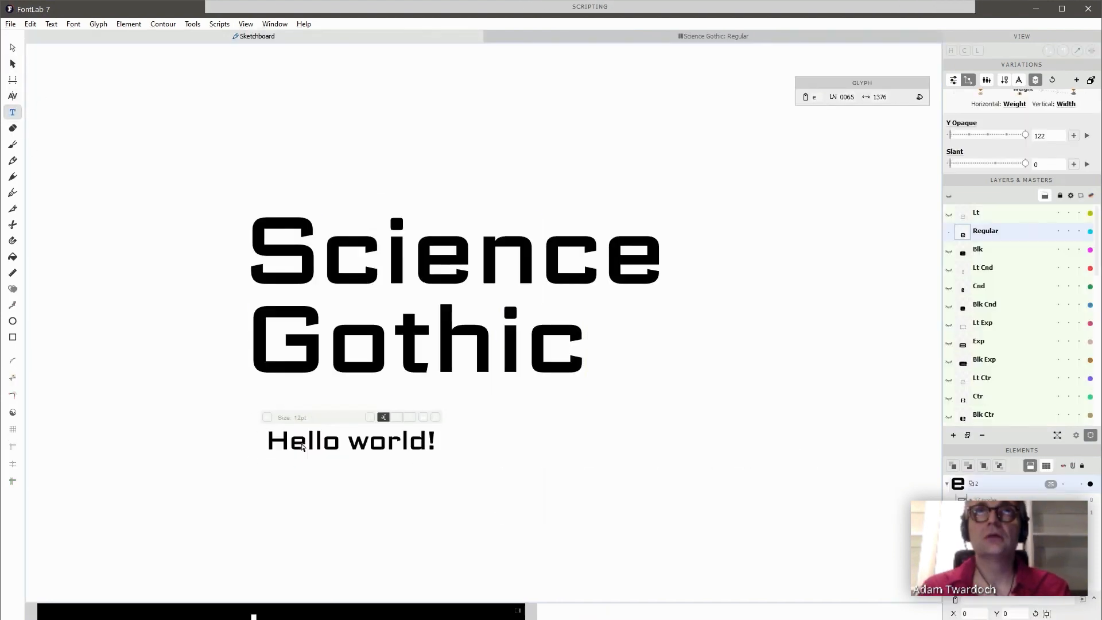
key(ctrl+a)
key(BackSpace)
text(by Thomas Phinney, Vassil Kateliev, Brandon Buerkle)
Step: Delete the first names of the three designers from the credit line
click(333, 405)
key(ctrl+shift+Left)
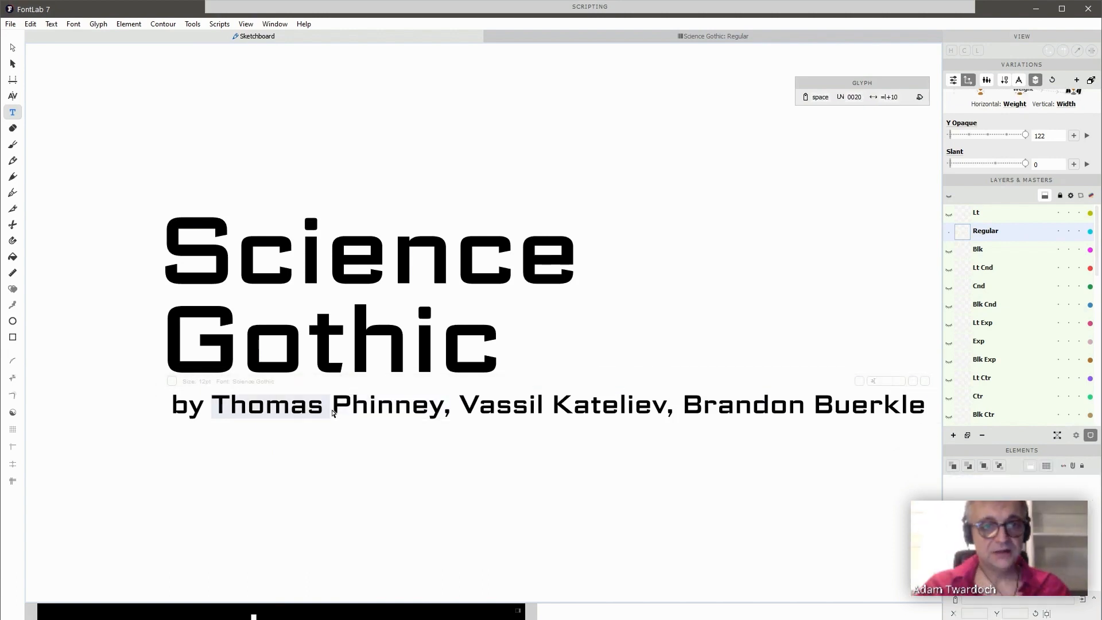
key(BackSpace)
click(432, 406)
key(ctrl+shift+Left)
key(BackSpace)
click(600, 406)
key(ctrl+shift+Left)
key(BackSpace)
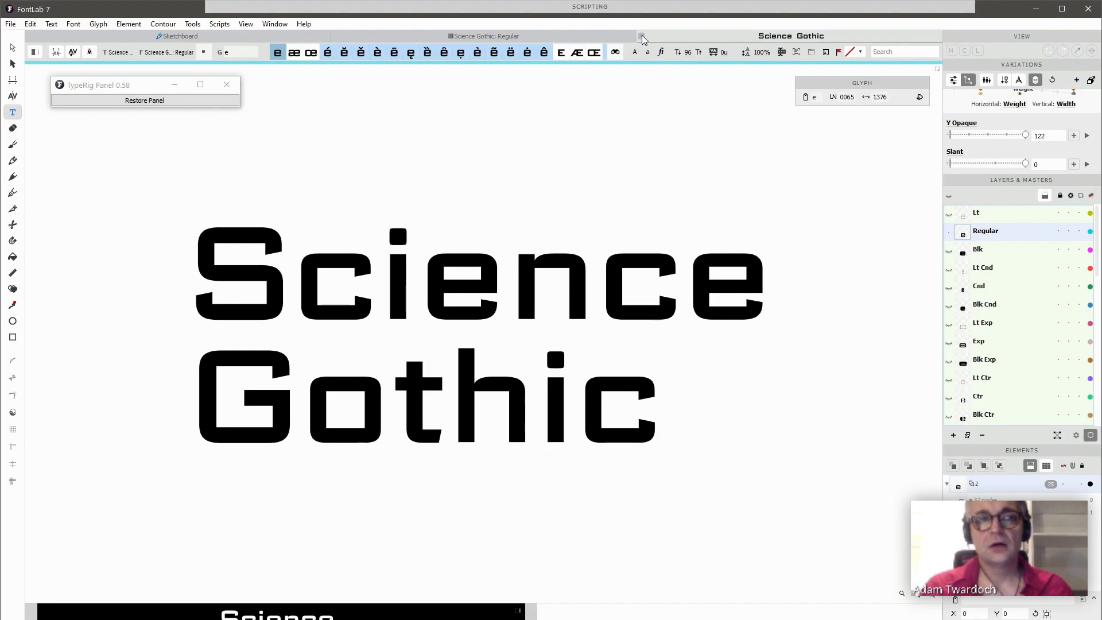
Step: Return to the Science Gothic font window and examine the list of masters and their axis locations in Font Info
click(641, 36)
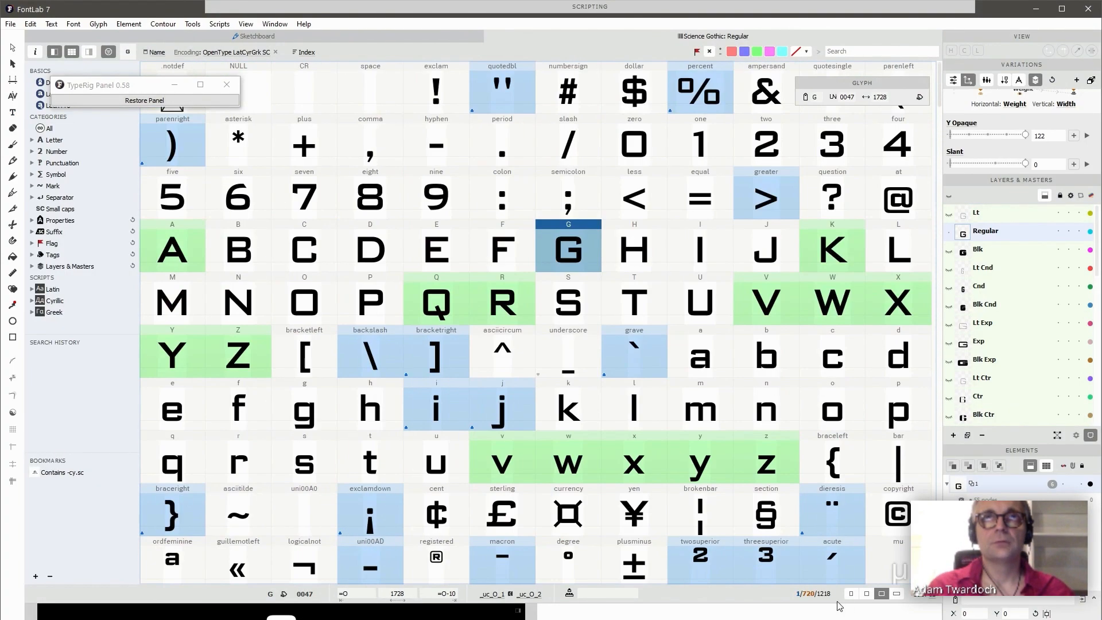
click(514, 305)
key(ctrl+alt+i)
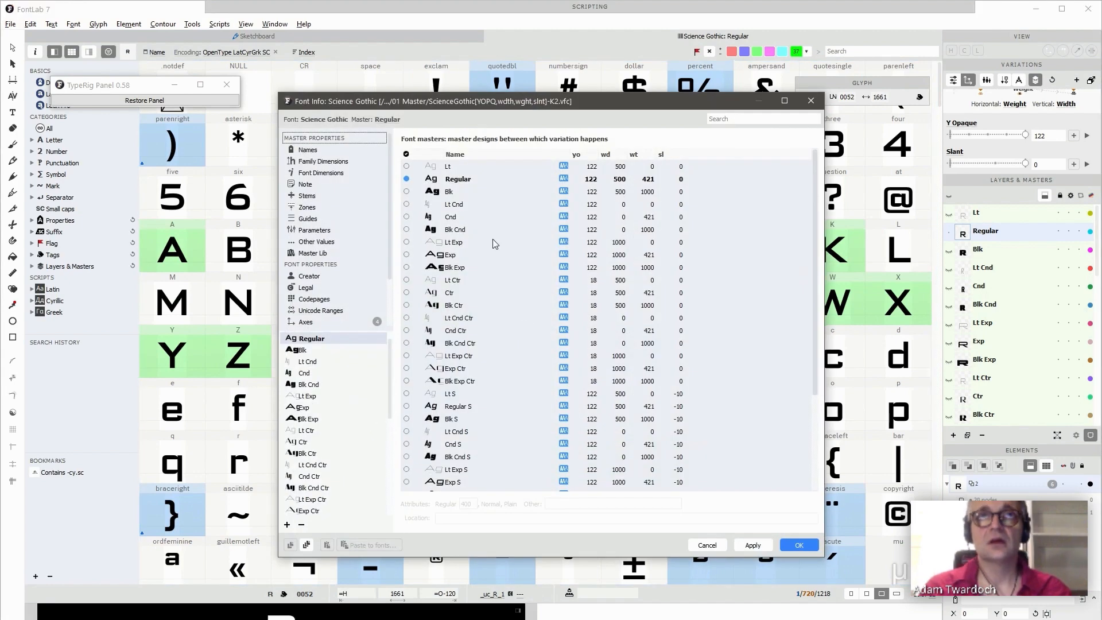
scroll(493, 252, down, 5)
scroll(495, 270, up, 5)
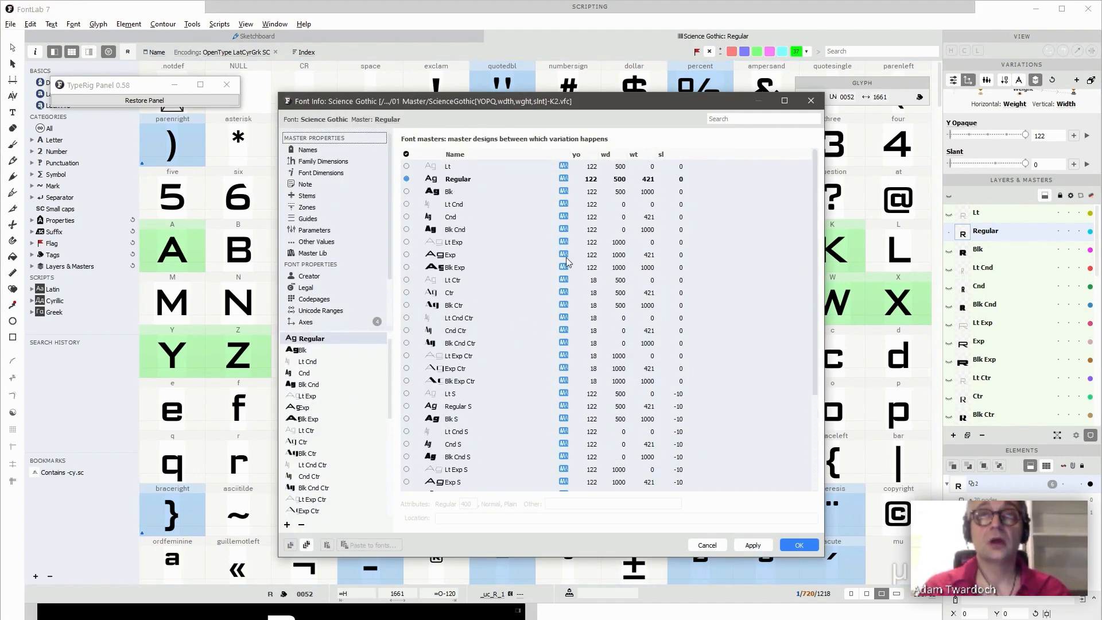
click(704, 543)
Step: Duplicate the capitals A to Z with the suffix .smcp, using the TypeRig Panel with Selection scope
click(184, 248)
shift+click(257, 356)
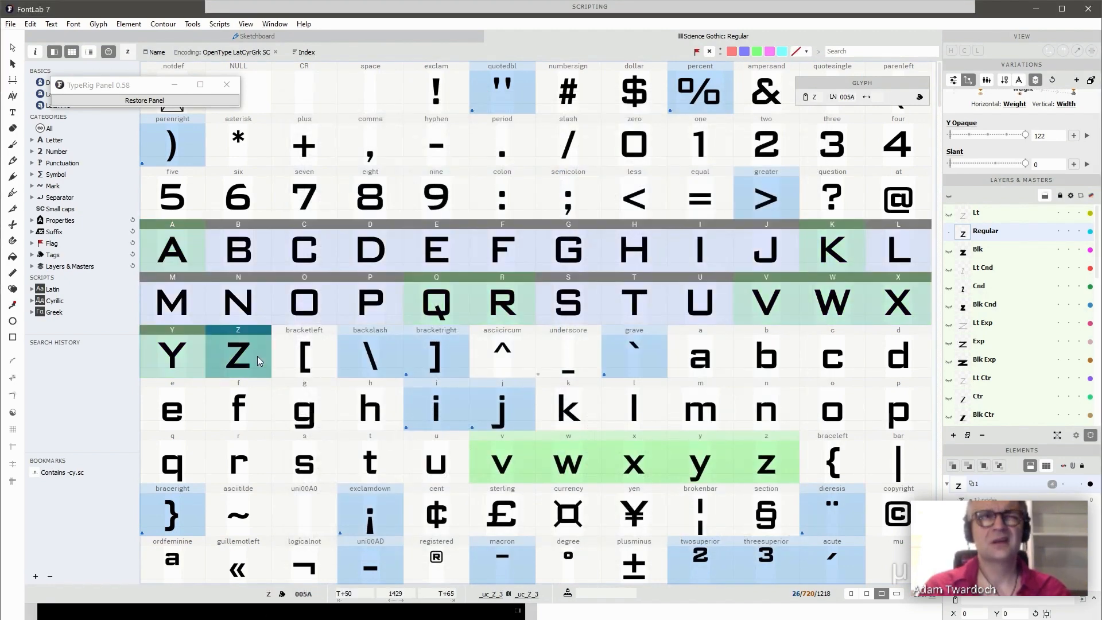
click(144, 100)
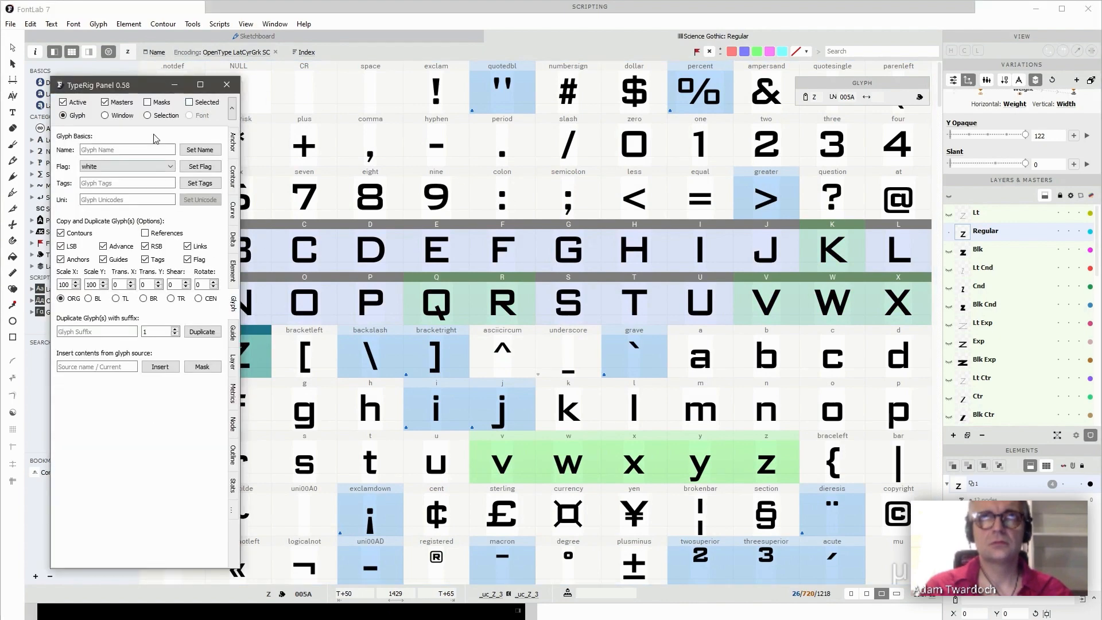
click(162, 116)
right_click(99, 329)
click(149, 577)
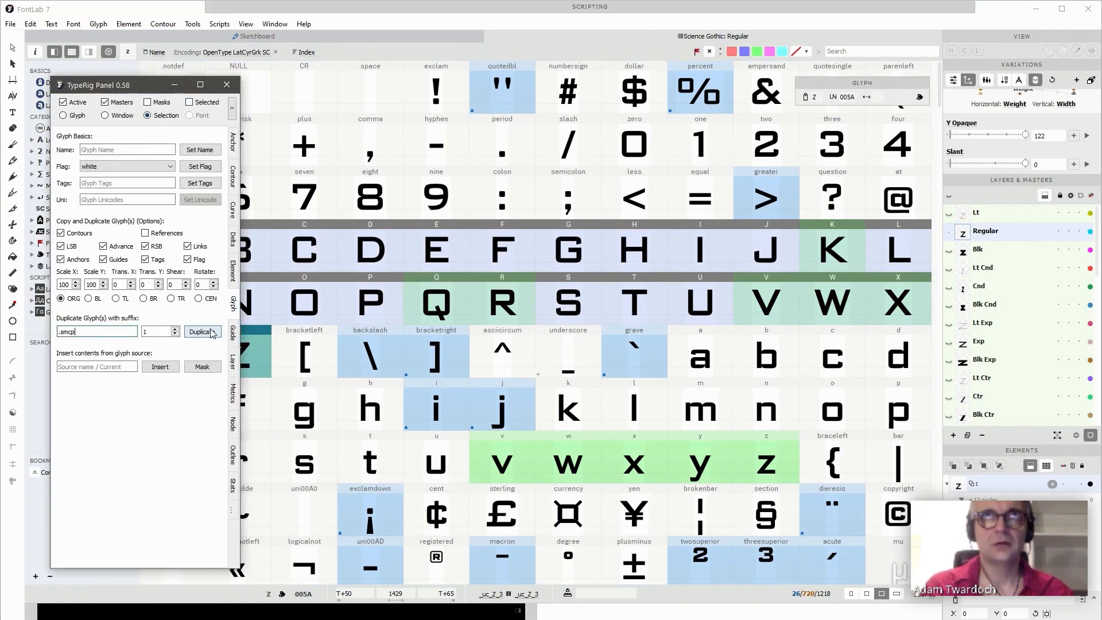
click(212, 333)
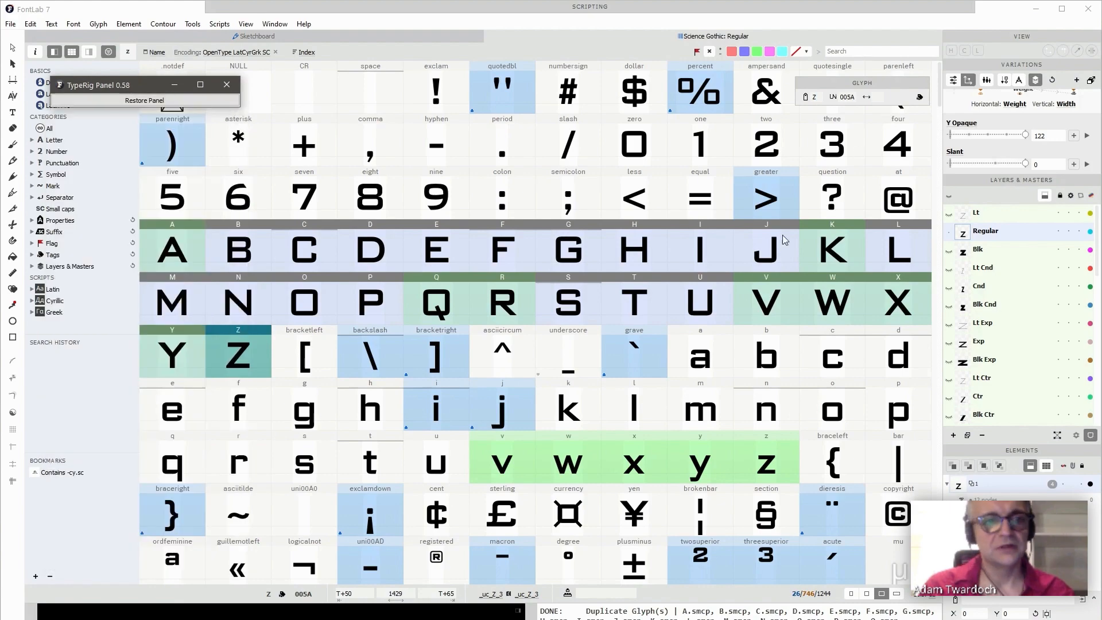
Step: Filter the font window to glyphs whose names contain .smcp
scroll(785, 239, down, 10)
click(849, 51)
text(.smc)
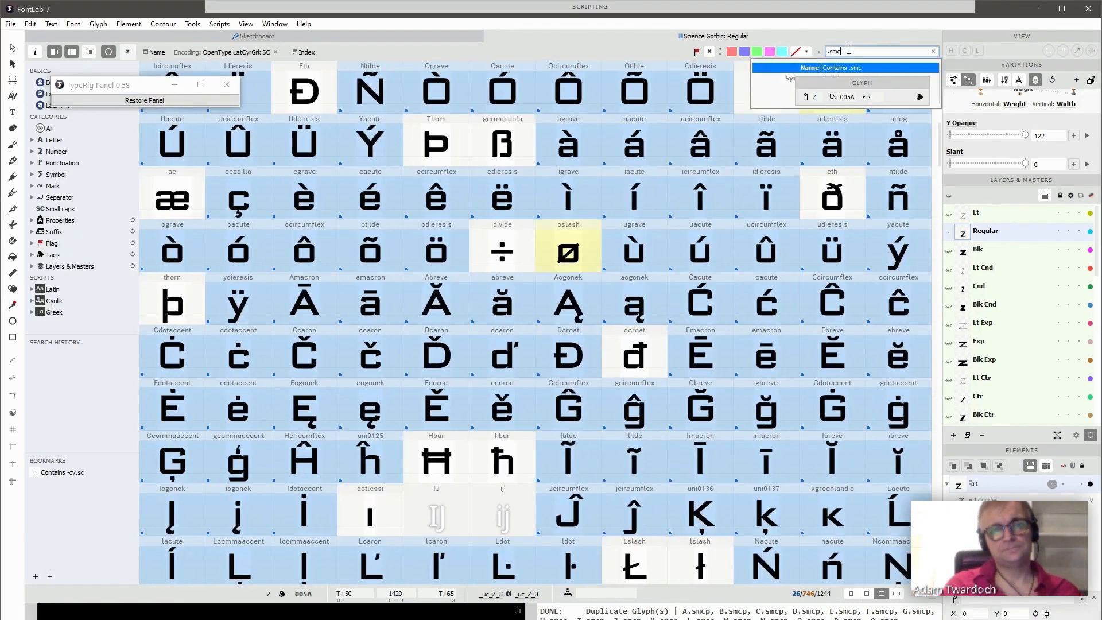
text(p)
key(Return)
Step: Flag the glyphs A.smcp to Z.smcp in magenta
click(227, 84)
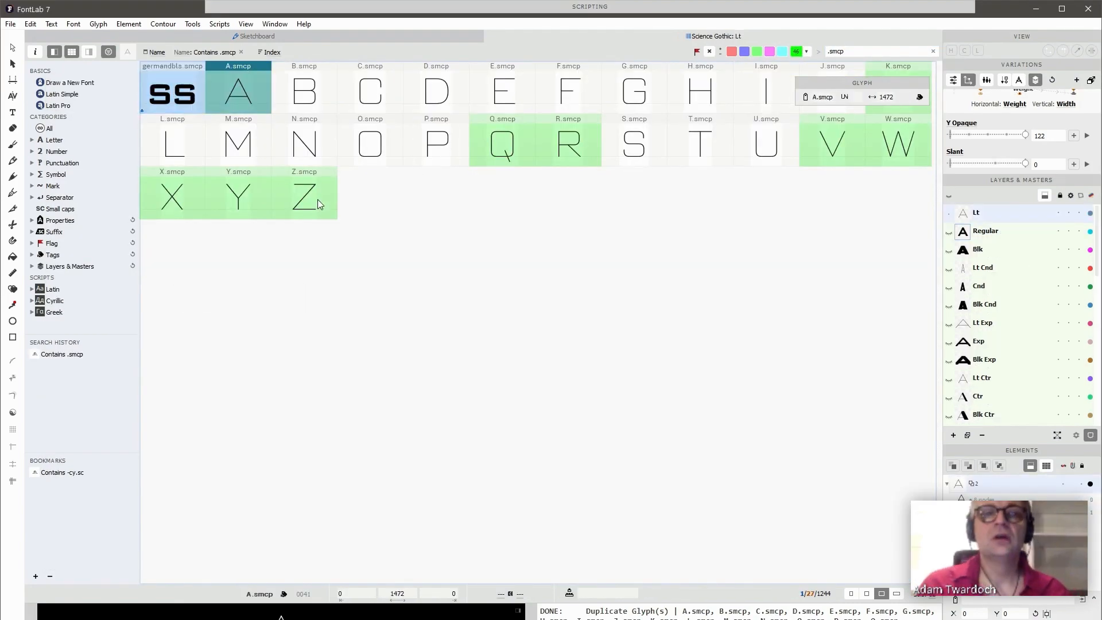
shift+click(318, 199)
click(770, 52)
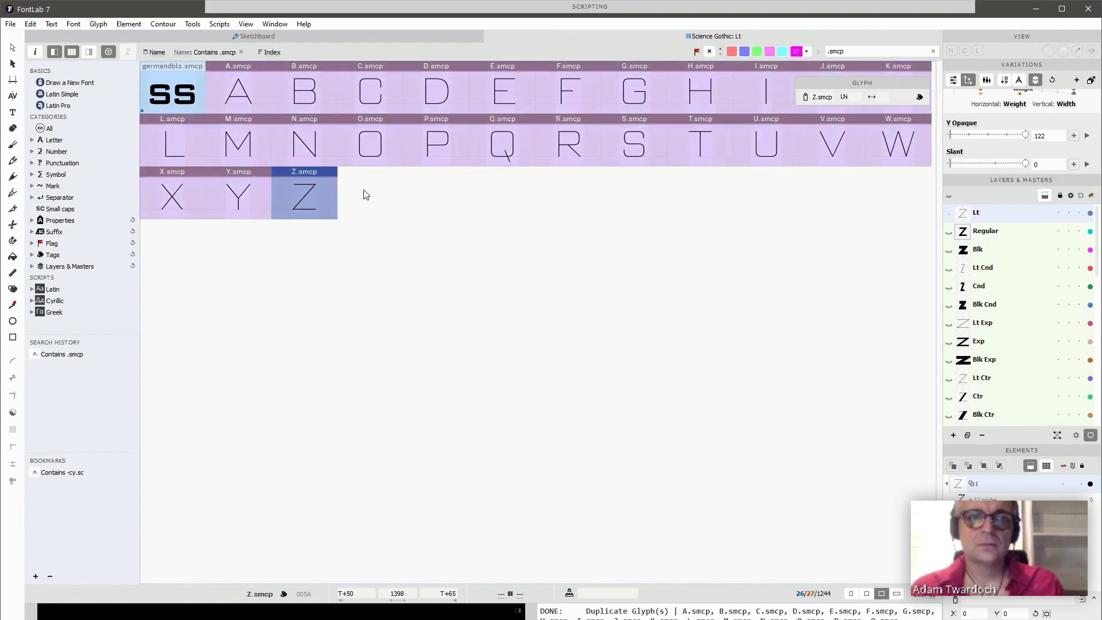
Step: Open A.smcp beside a capital A to compare their outlines, and close the glyph window
double_click(238, 92)
text(t)
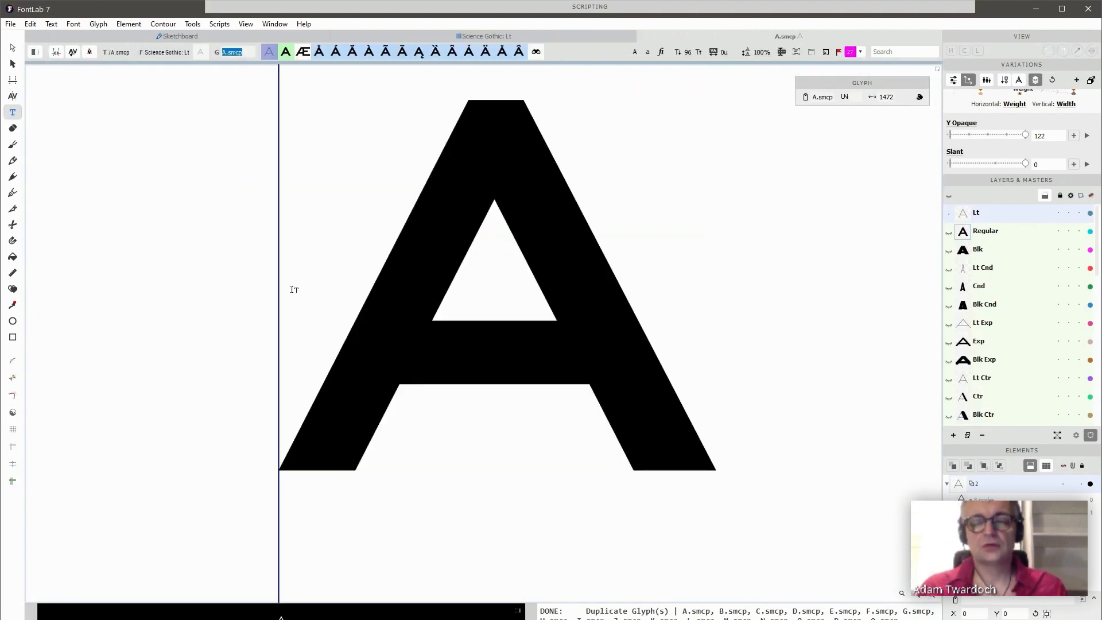
text(A)
click(13, 47)
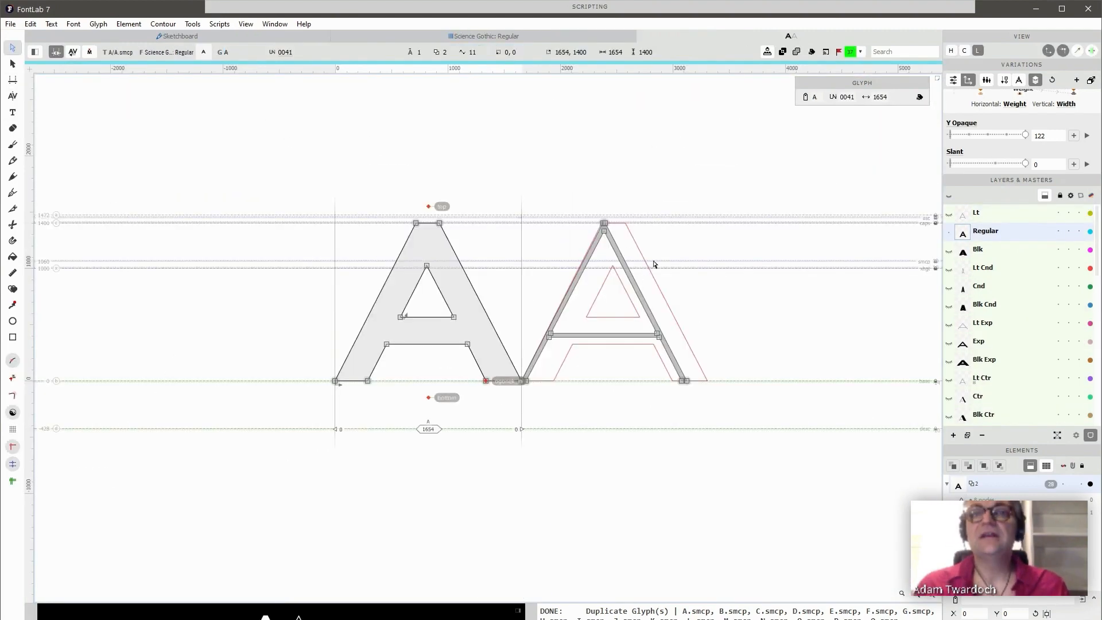
click(643, 39)
Step: Select A.smcp to Z.smcp, open TypeRig's Delta Machine and load the saved deltas JSON file
shift+click(307, 196)
click(210, 25)
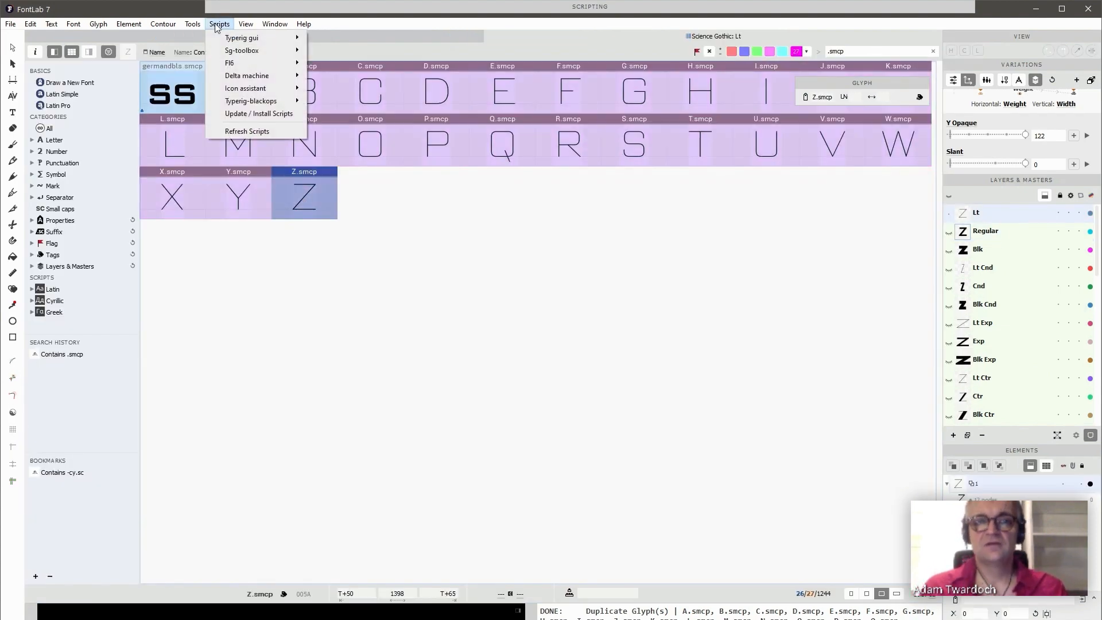
mouse_move(243, 79)
click(344, 77)
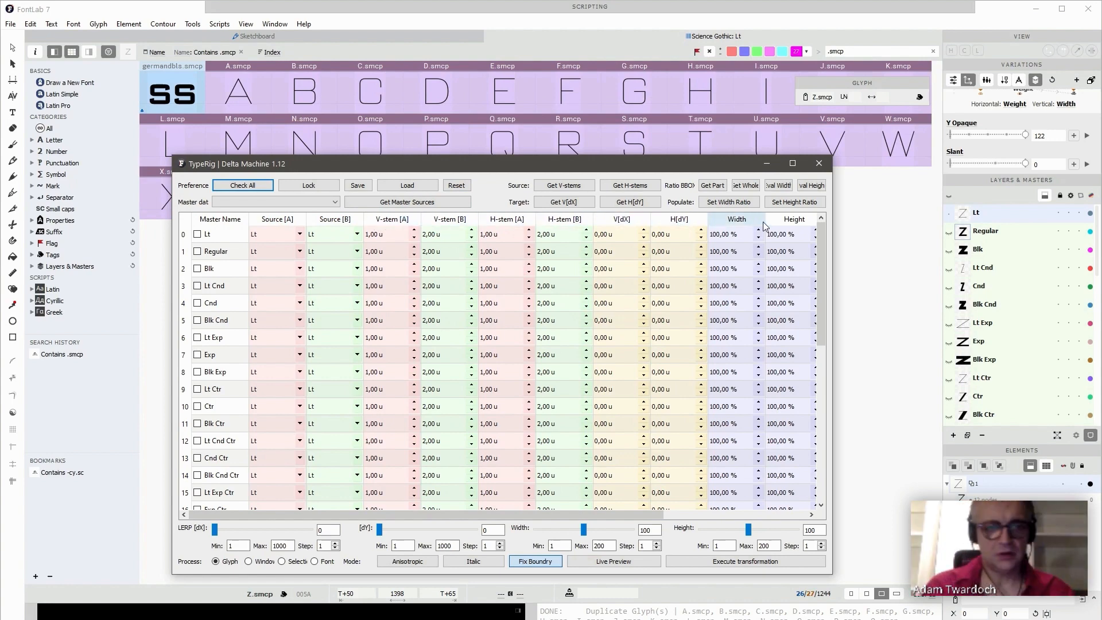
click(408, 186)
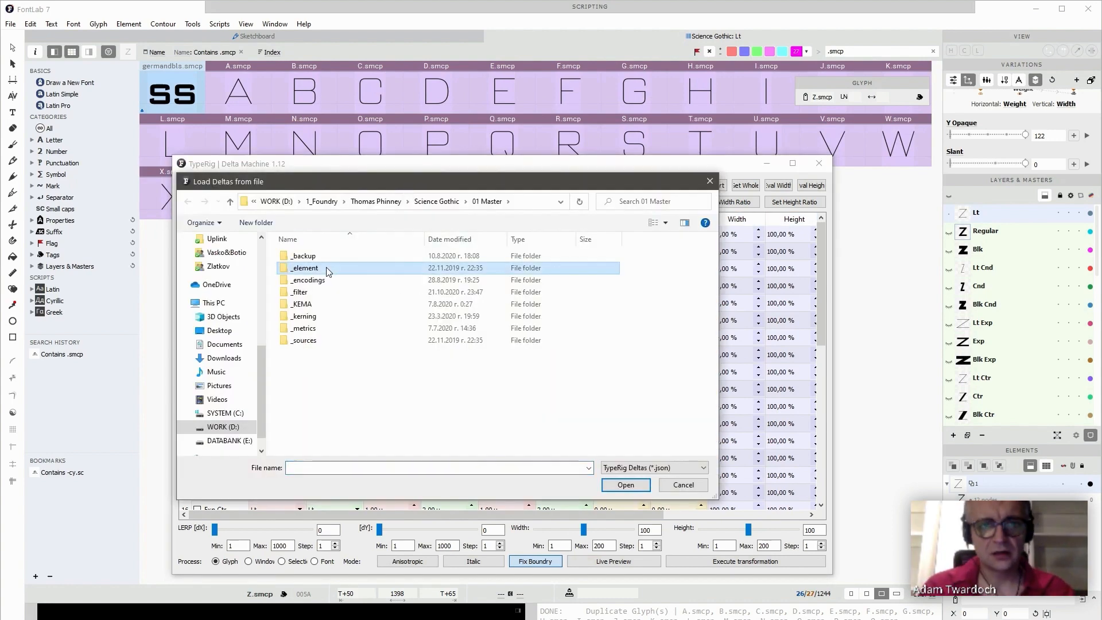
click(344, 256)
double_click(344, 256)
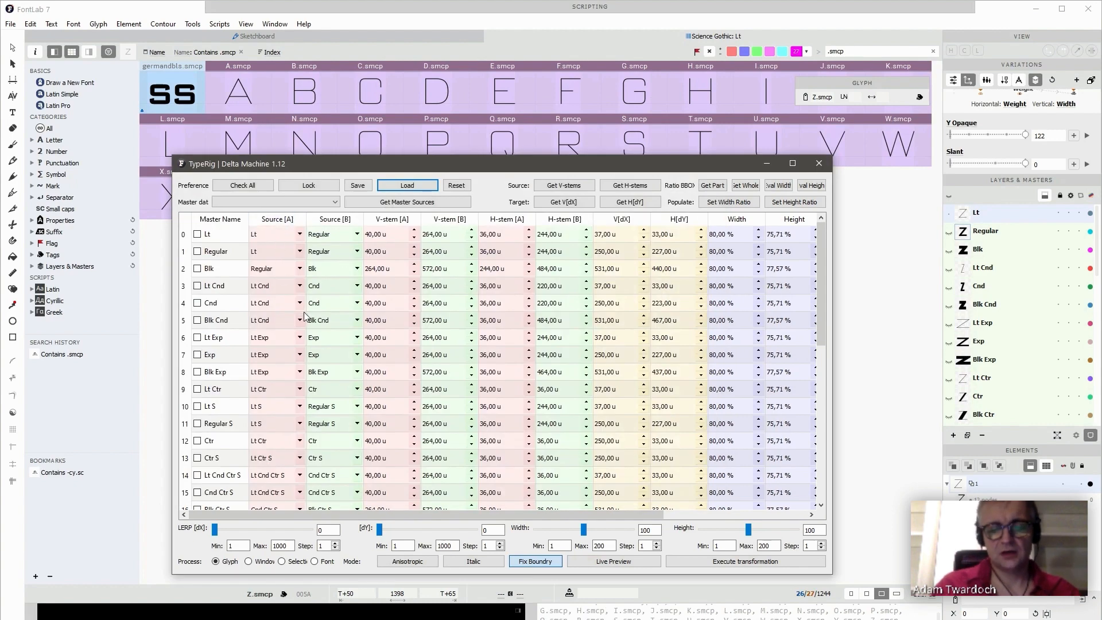
Step: Execute the Delta Machine transformation on the selected glyphs with locked values, all masters checked, and Anisotropic and Italic modes enabled
click(309, 186)
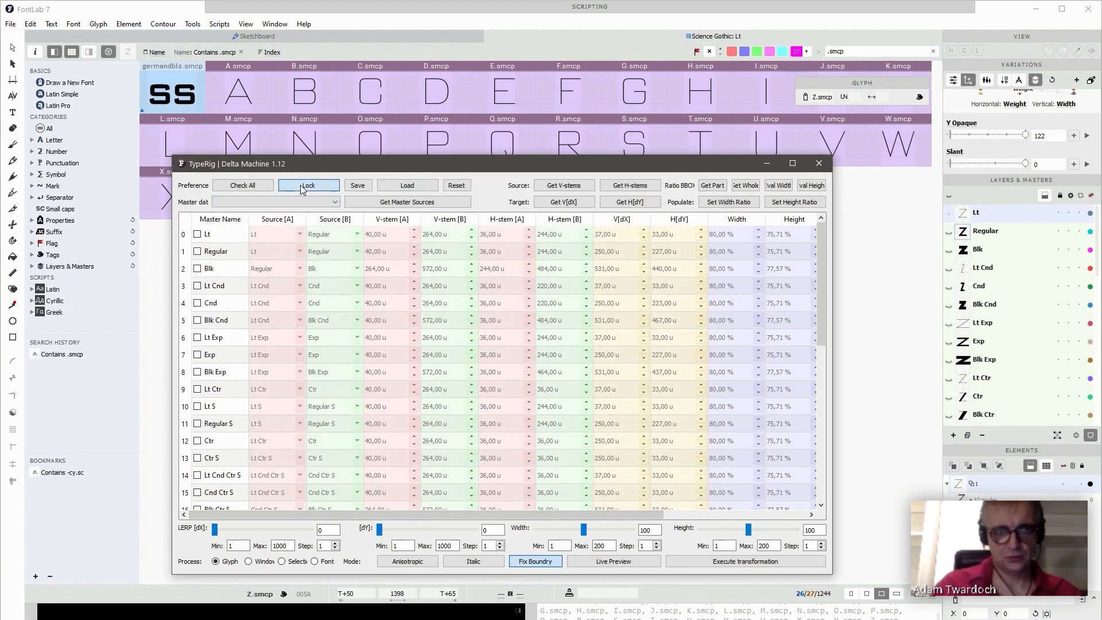
scroll(465, 307, down, 5)
scroll(466, 307, up, 5)
click(243, 185)
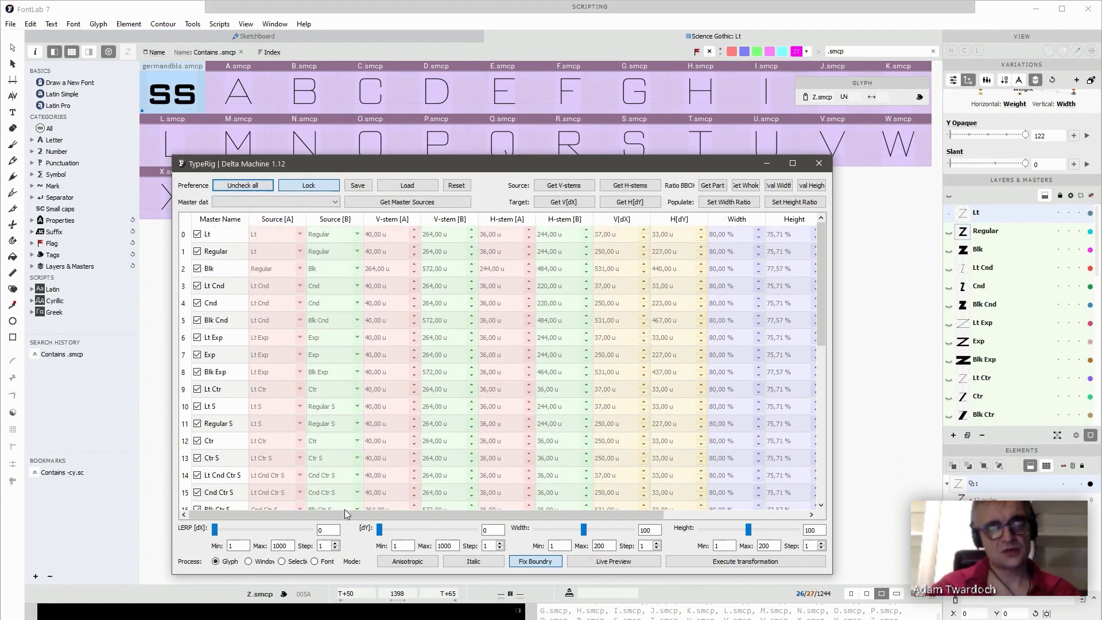
click(402, 565)
click(473, 561)
click(282, 561)
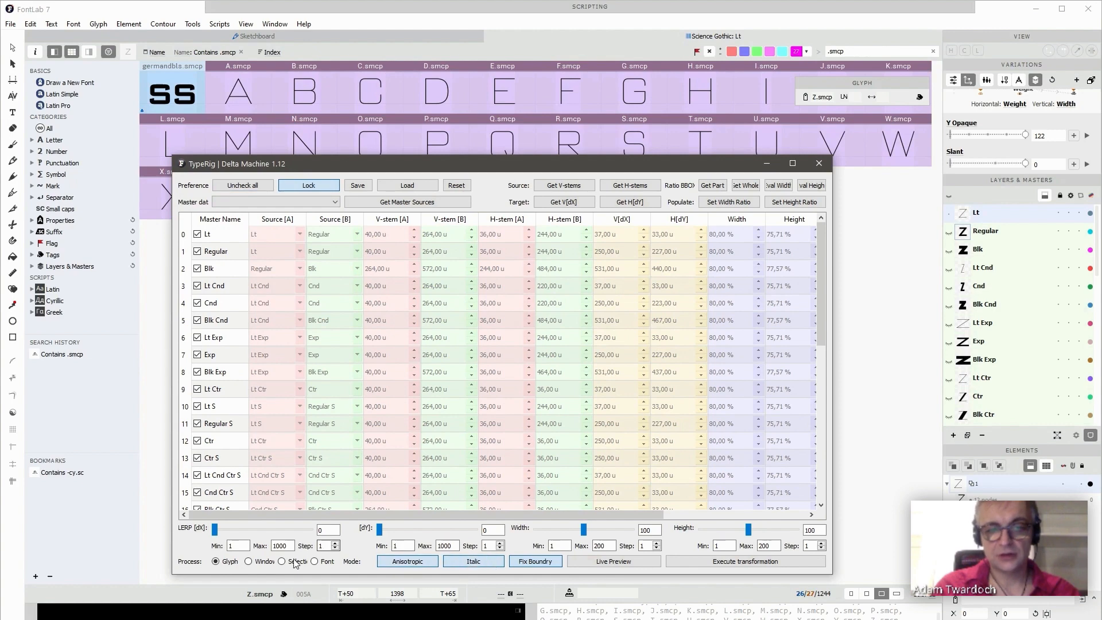
drag(573, 158, 608, 291)
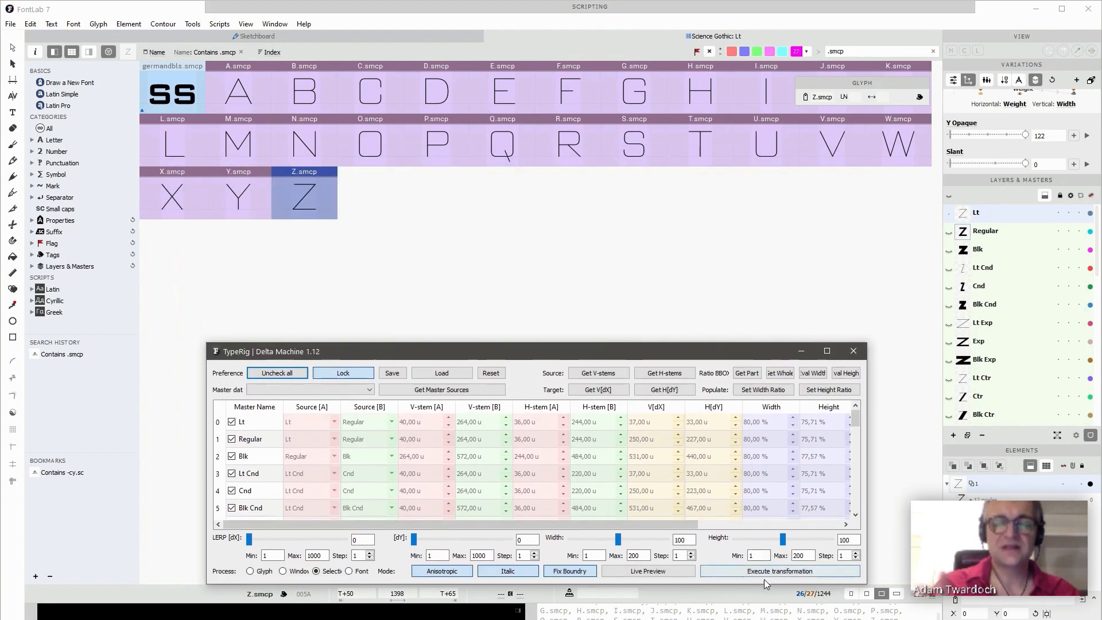
click(765, 571)
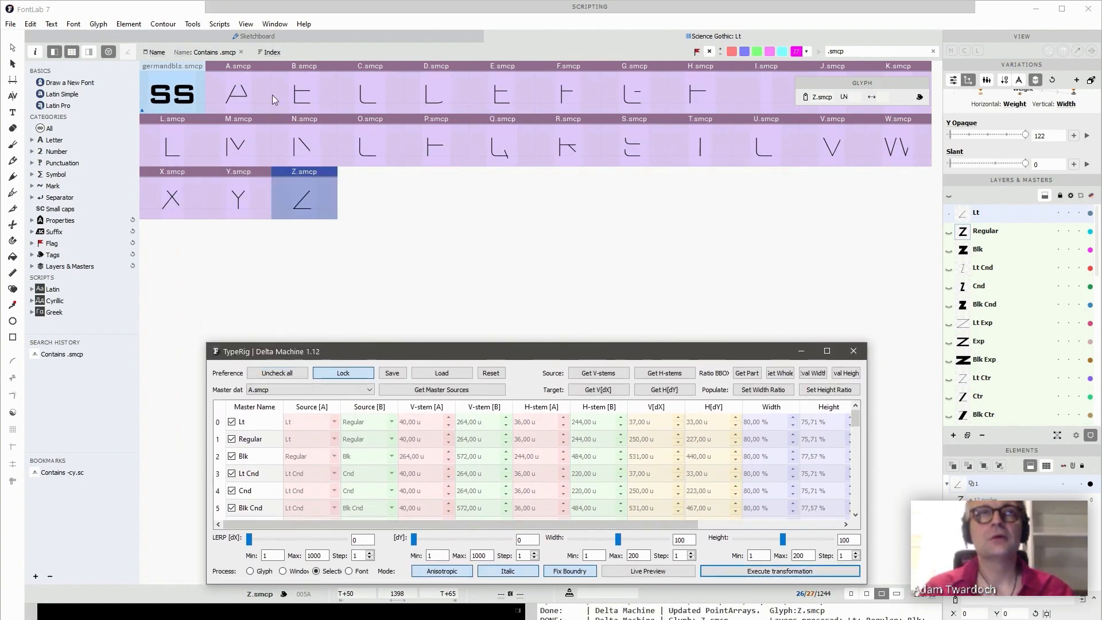
Step: Open the transformed A.smcp, place a capital A before it and preview both filled in the Regular master
click(232, 96)
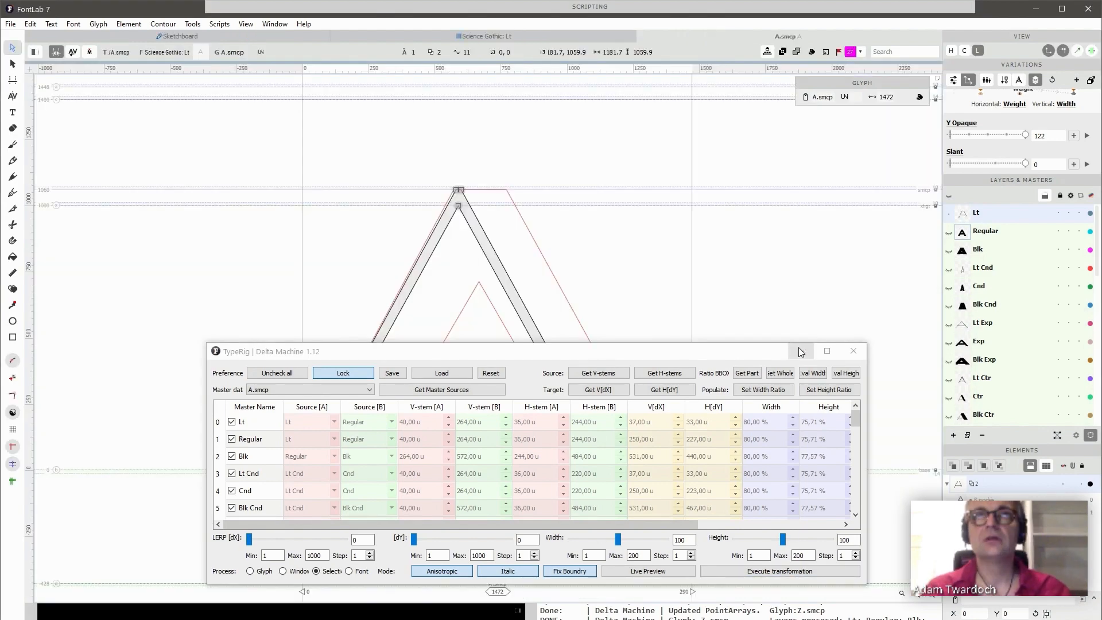
click(802, 350)
click(13, 112)
click(300, 320)
text(A)
key(Escape)
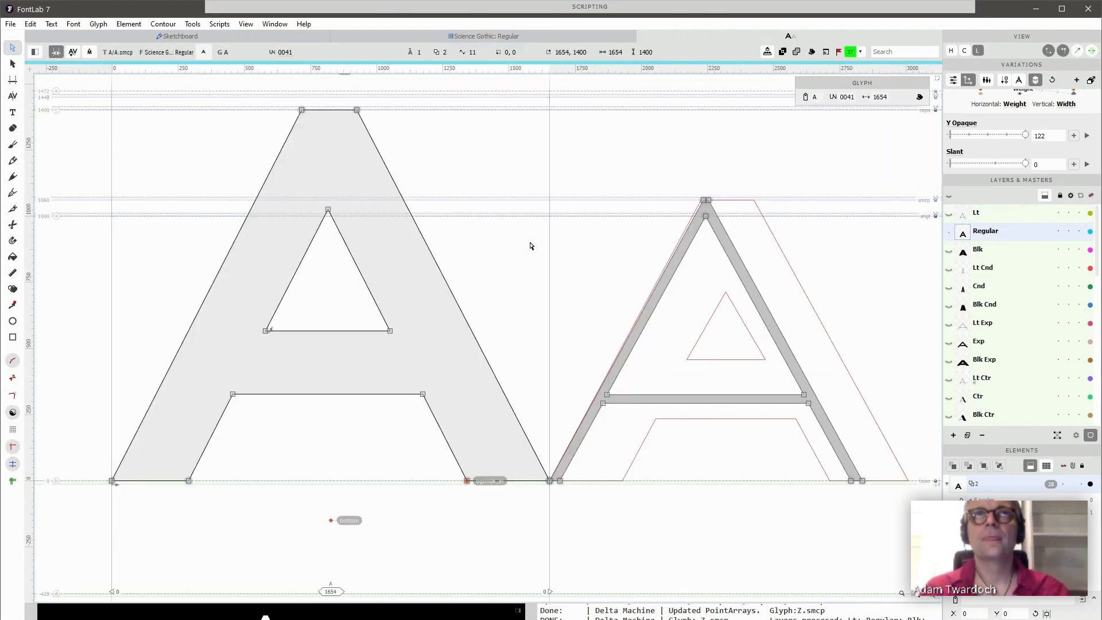
scroll(704, 340, down, 3)
key(space)
drag(814, 342, 682, 275)
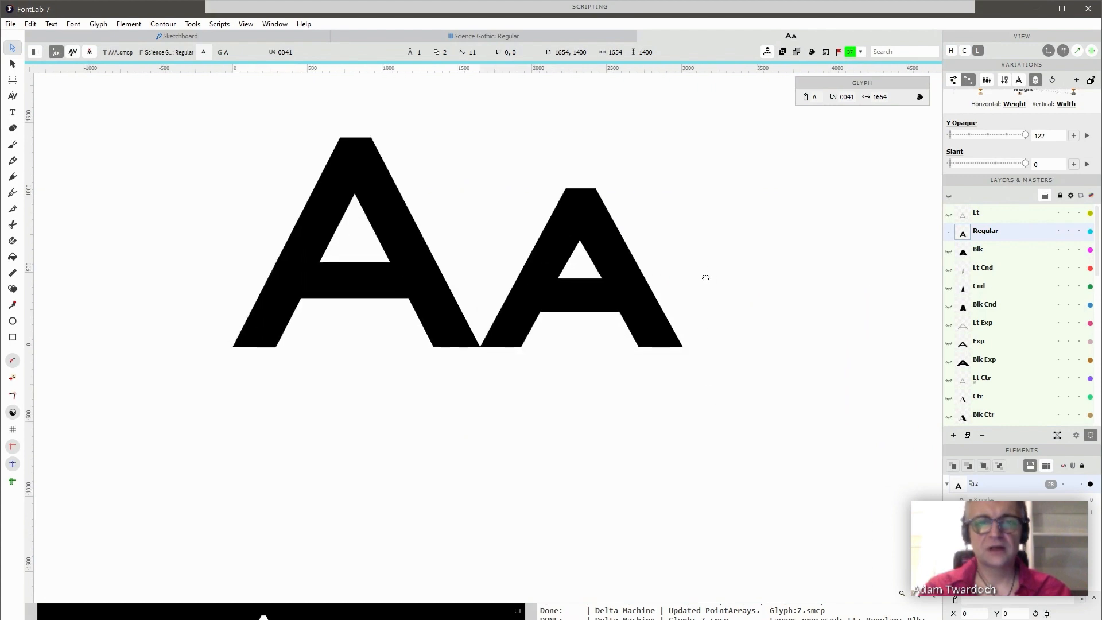
Step: Add a capital H and H.smcp after the two A glyphs and preview the filled shapes
click(12, 112)
text(H)
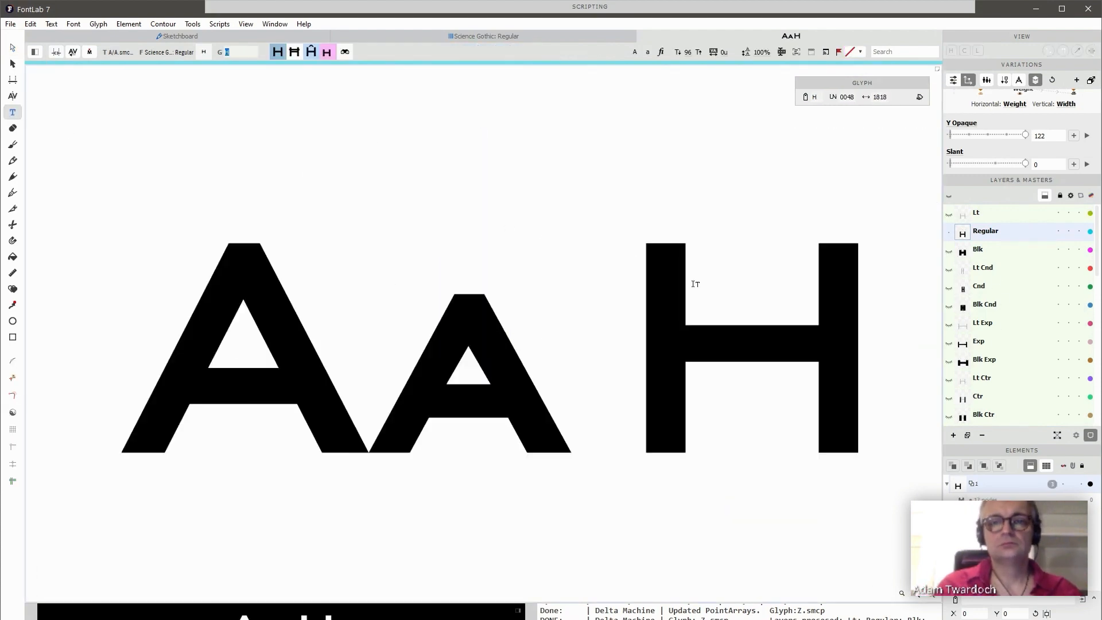
key(slash)
text(h.sm)
key(Return)
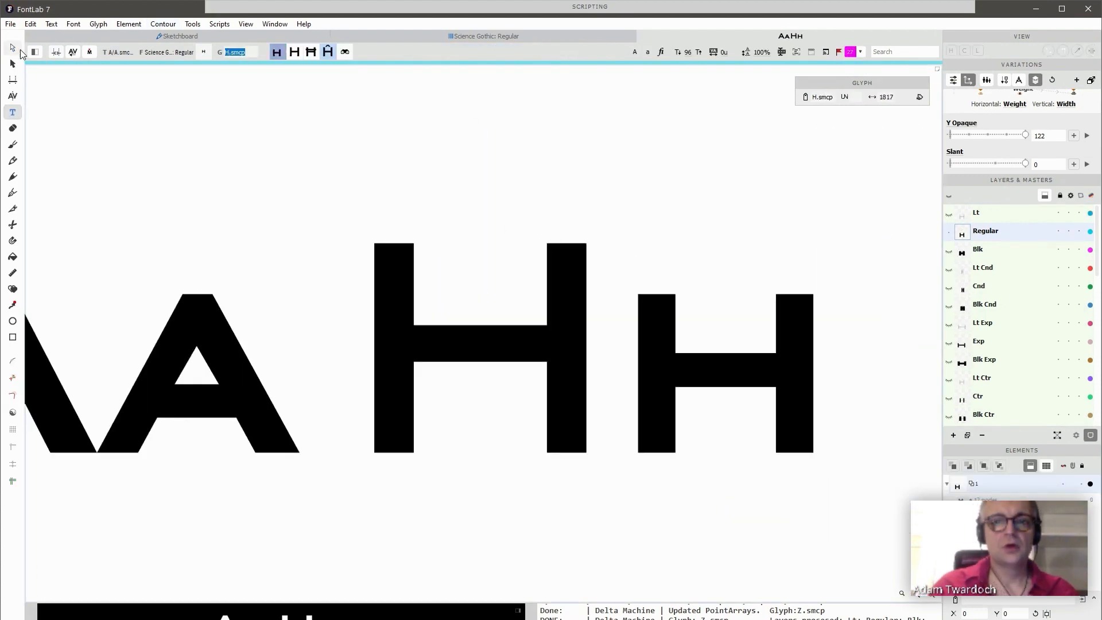
key(Escape)
scroll(649, 286, down, 2)
key(space)
drag(649, 286, 657, 238)
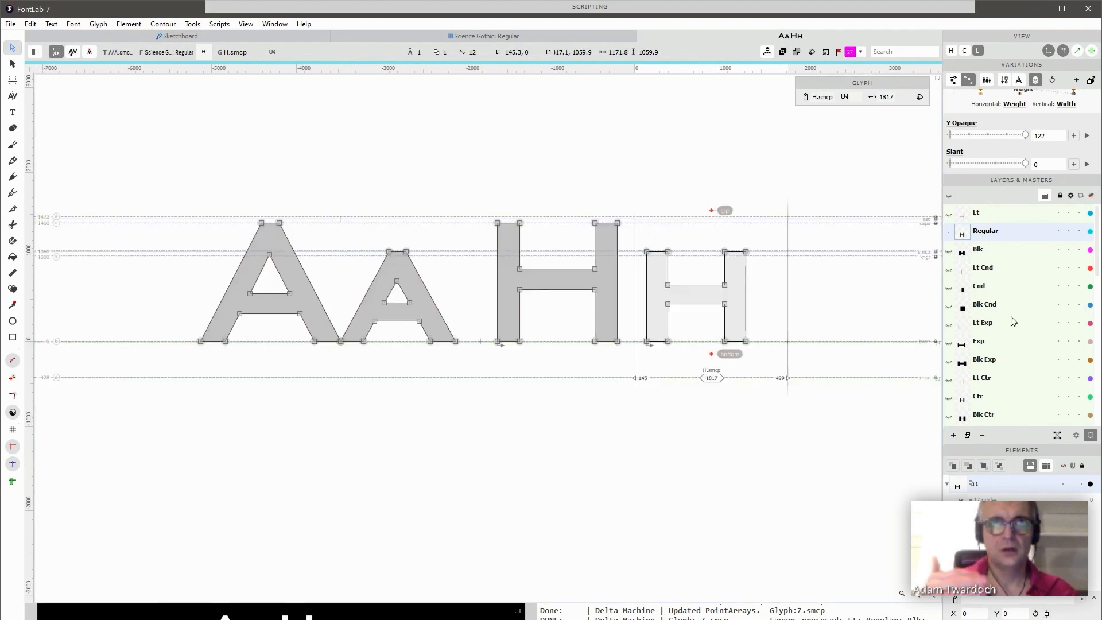
Step: Preview the capitals and small caps filled on the Blk Ctr S and Blk S masters
scroll(988, 289, down, 6)
click(988, 290)
key(space)
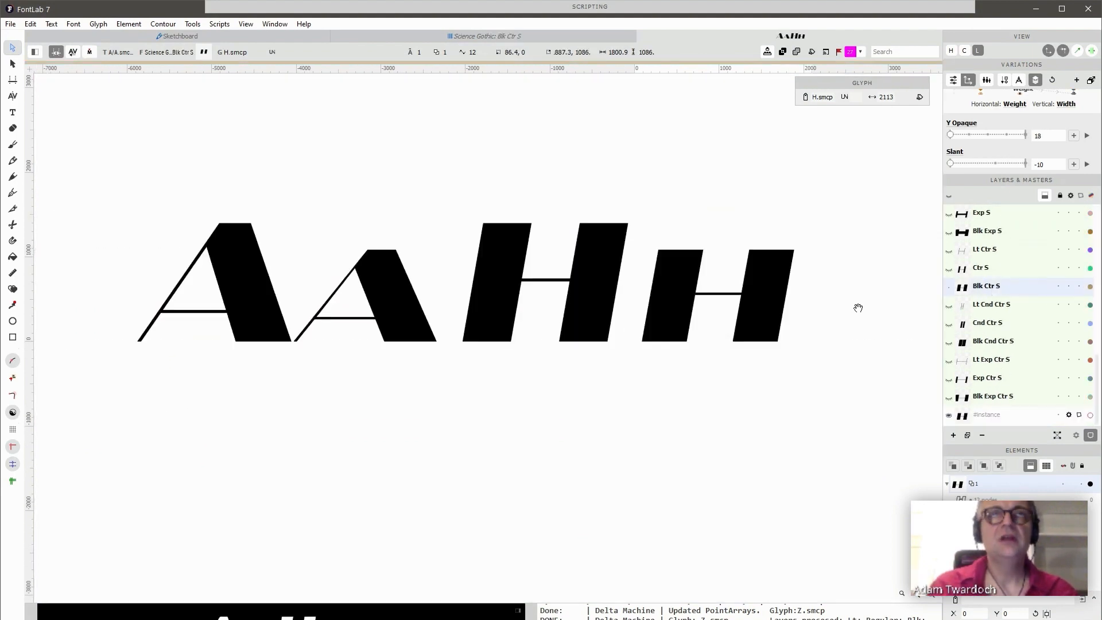
scroll(1018, 332, up, 3)
click(996, 294)
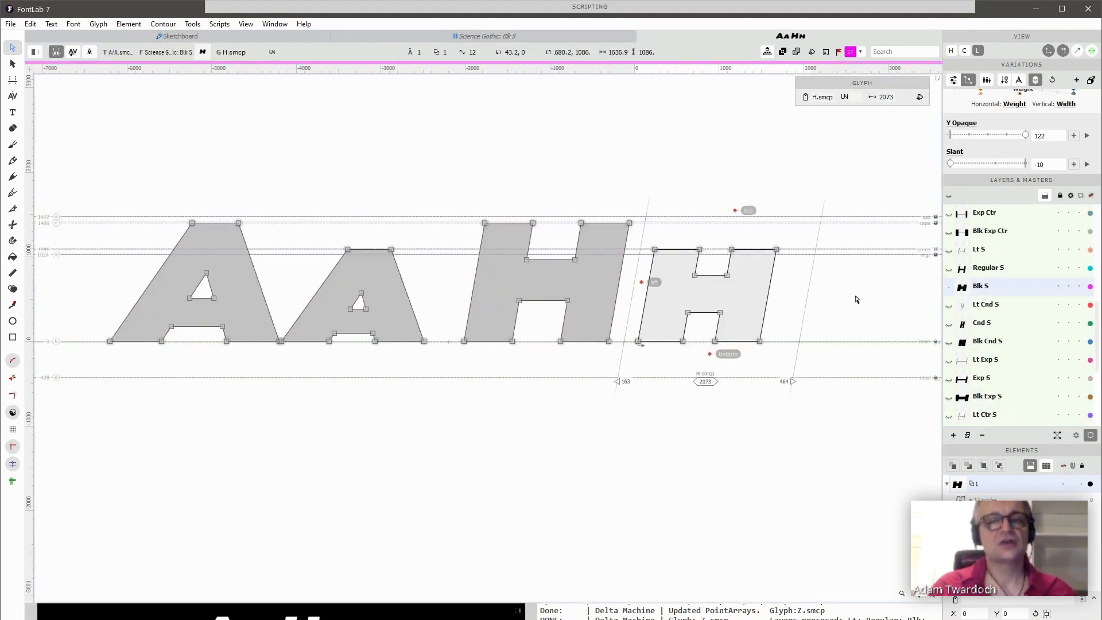
key(space)
Step: Open A.smcp to Z.smcp together in a new glyph window and preview the row filled
click(643, 38)
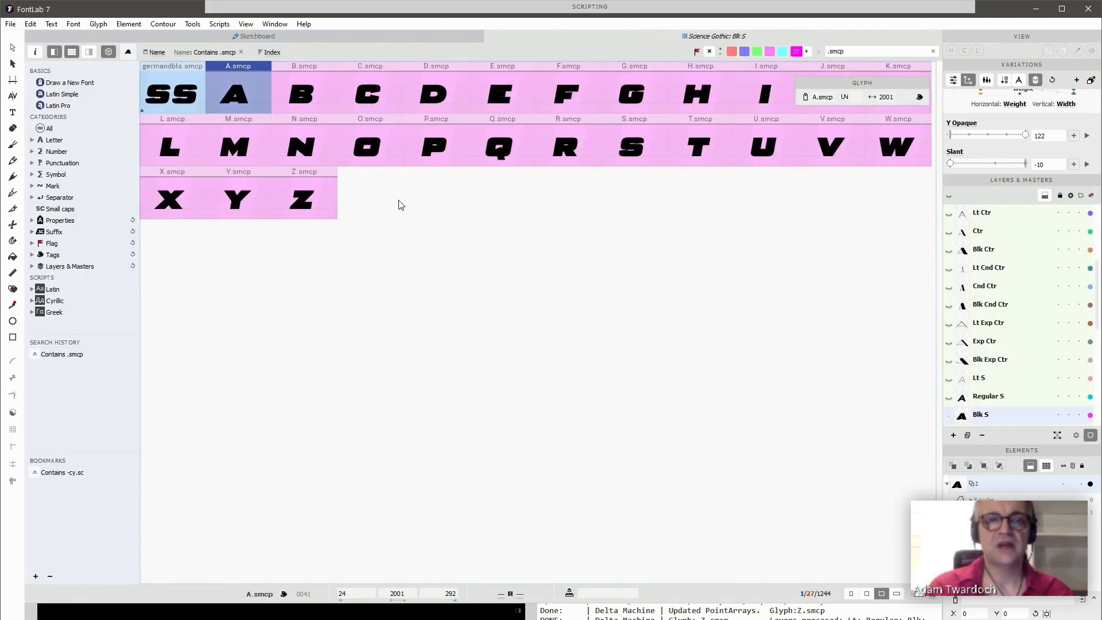
shift+double_click(315, 204)
scroll(732, 381, down, 3)
key(space)
drag(825, 440, 418, 291)
scroll(784, 352, down, 3)
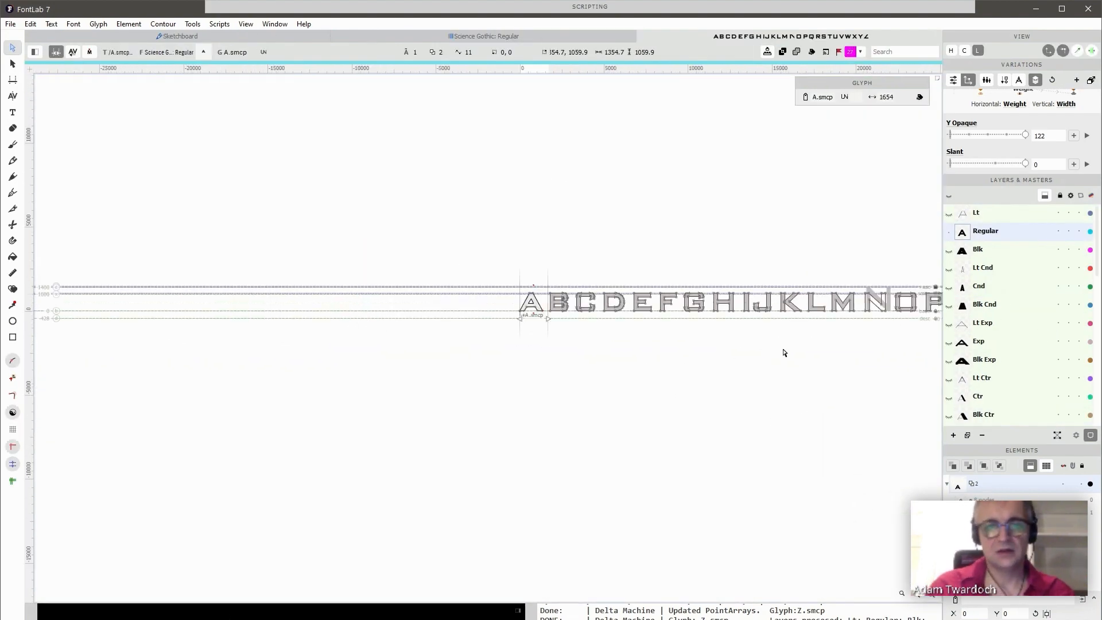
key(space)
drag(785, 352, 406, 302)
scroll(406, 301, up, 1)
key(t)
click(338, 317)
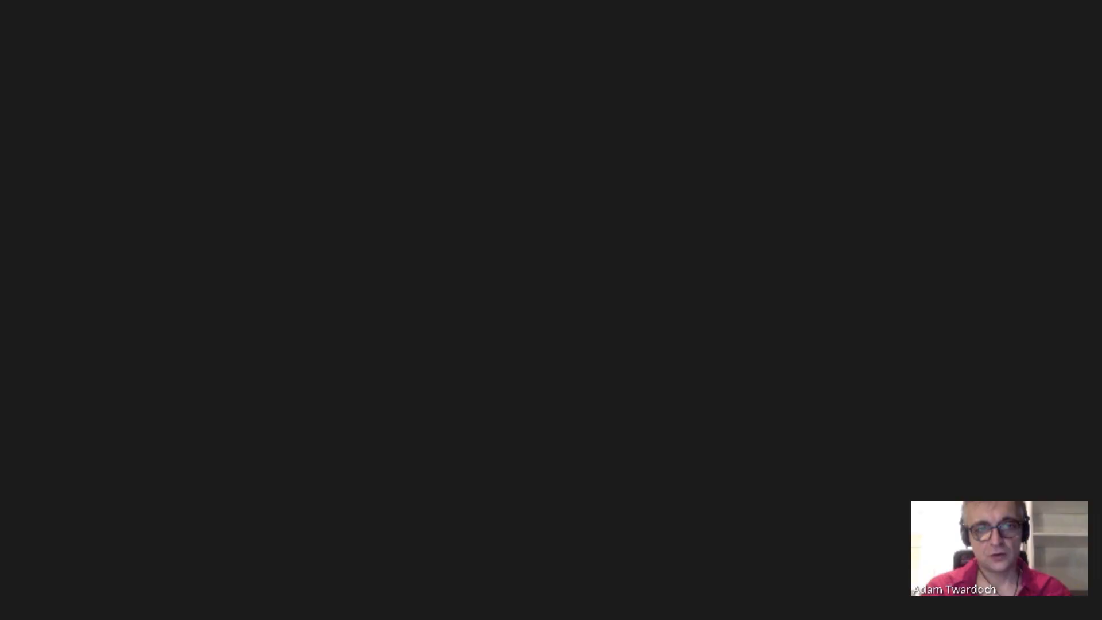